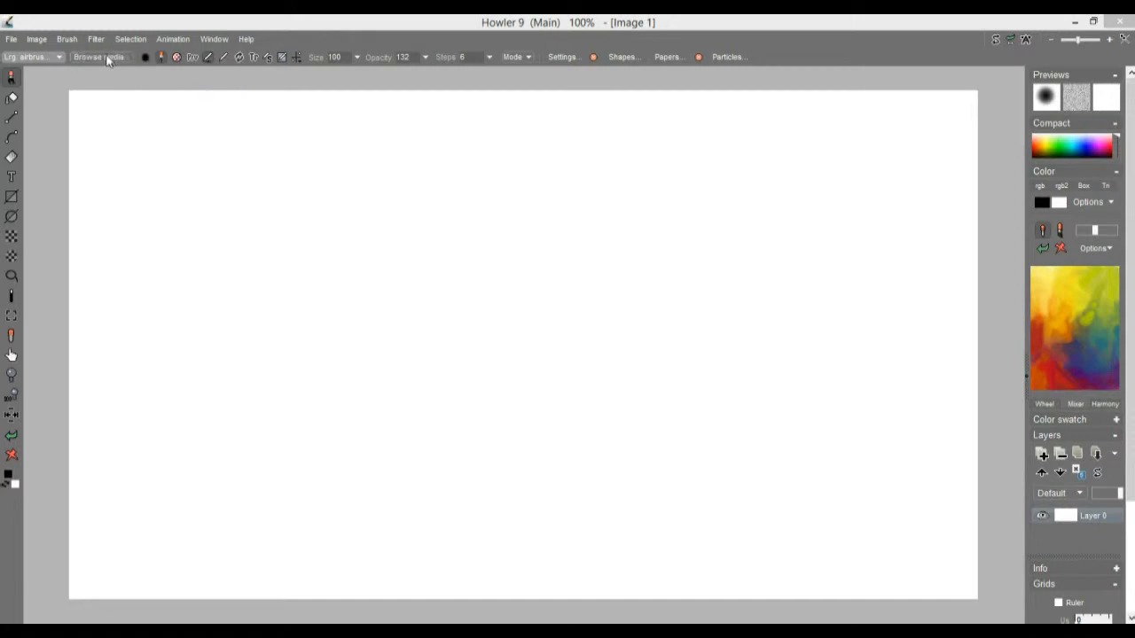
{"action": "left_click", "coordinate": [136, 42]}
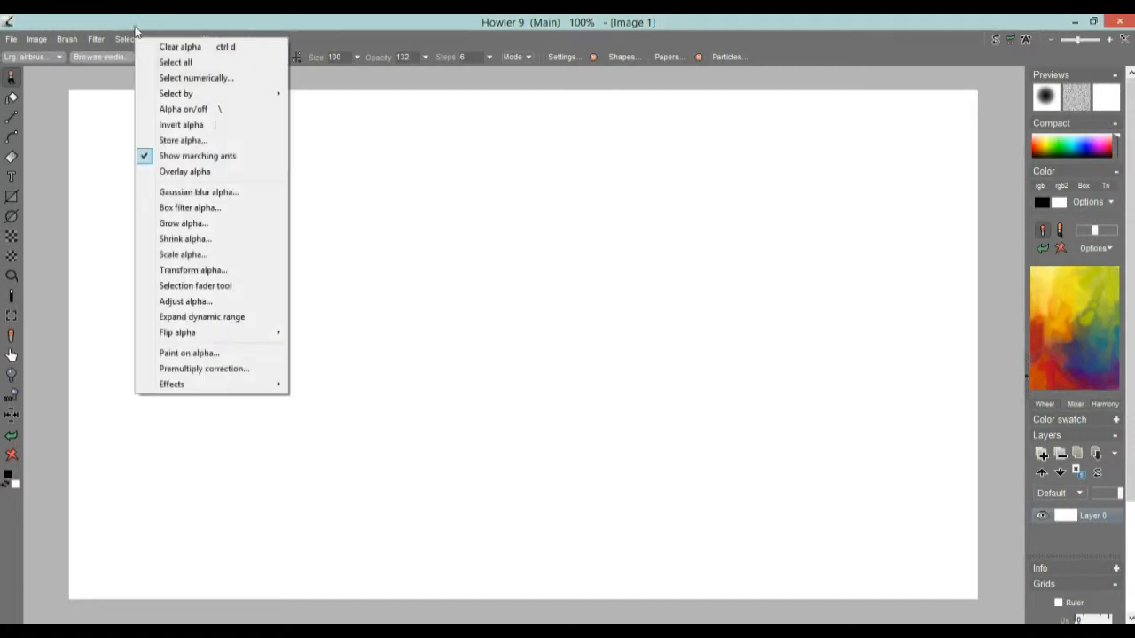
{"action": "left_click", "coordinate": [133, 23]}
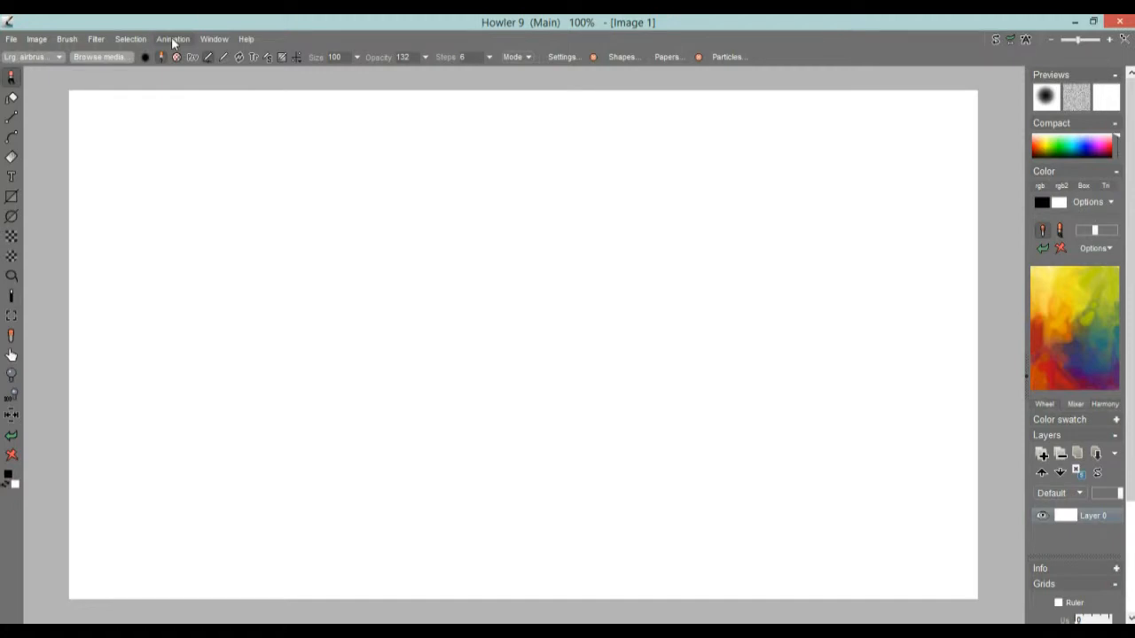
{"action": "left_click", "coordinate": [105, 57]}
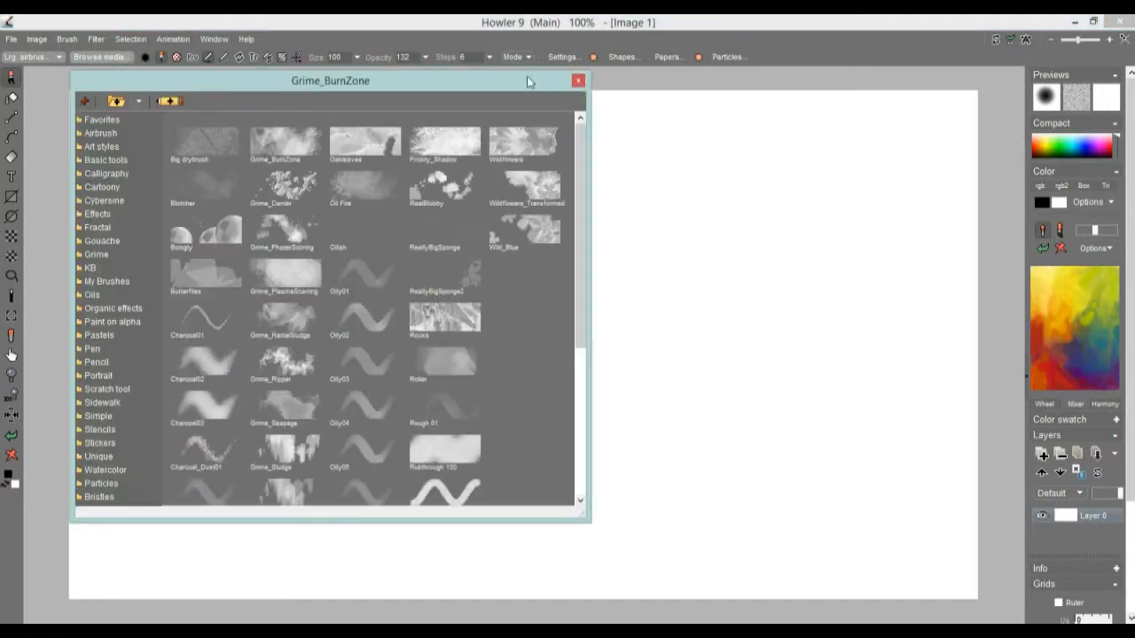
{"action": "left_click", "coordinate": [578, 81]}
- Create a 30-frame animation from the blank white image
{"action": "left_click", "coordinate": [173, 39]}
{"action": "left_click", "coordinate": [210, 48]}
{"action": "left_click", "coordinate": [358, 421]}
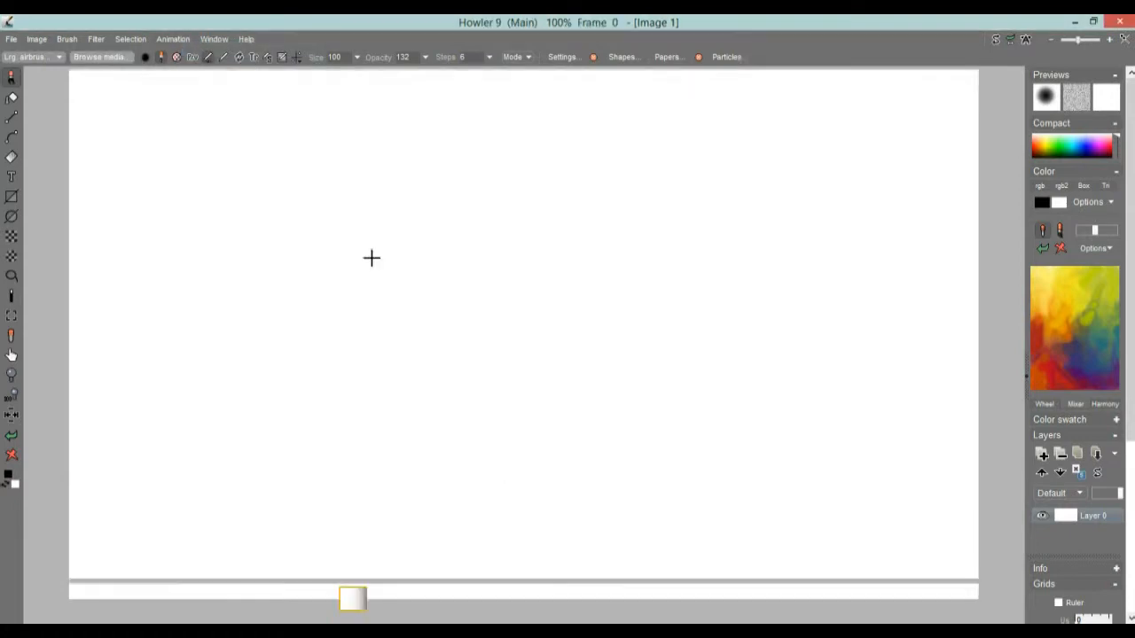
- Open the timeline editor, look through its list of animatable filters, and close the editor
{"action": "left_click", "coordinate": [167, 96]}
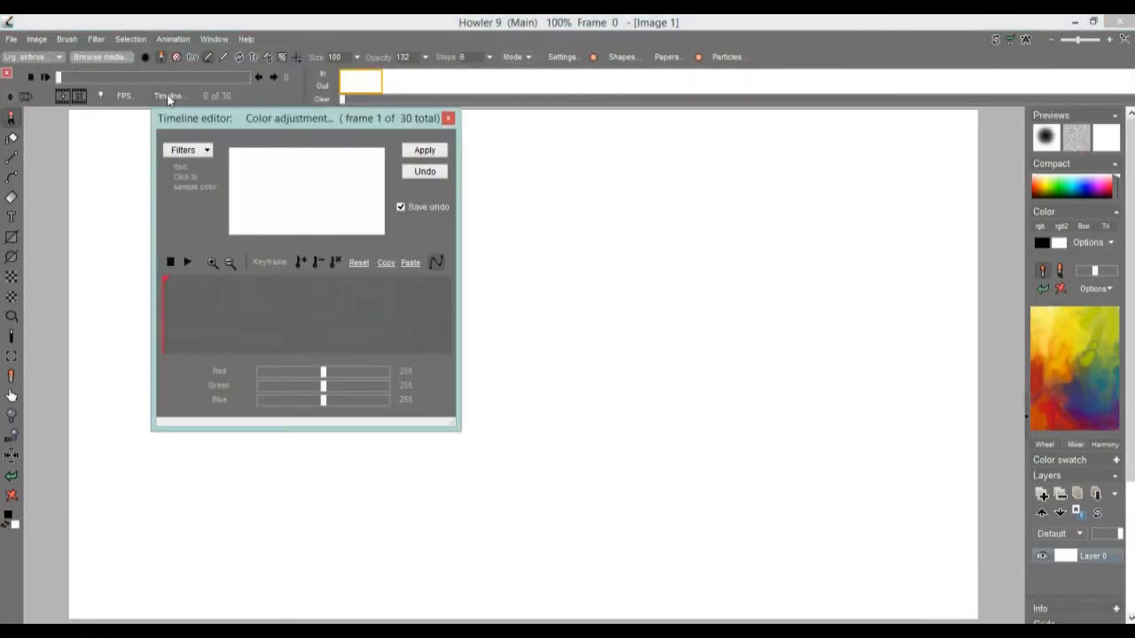
{"action": "left_click", "coordinate": [202, 155]}
{"action": "left_click_drag", "start_coordinate": [388, 177], "coordinate": [387, 328]}
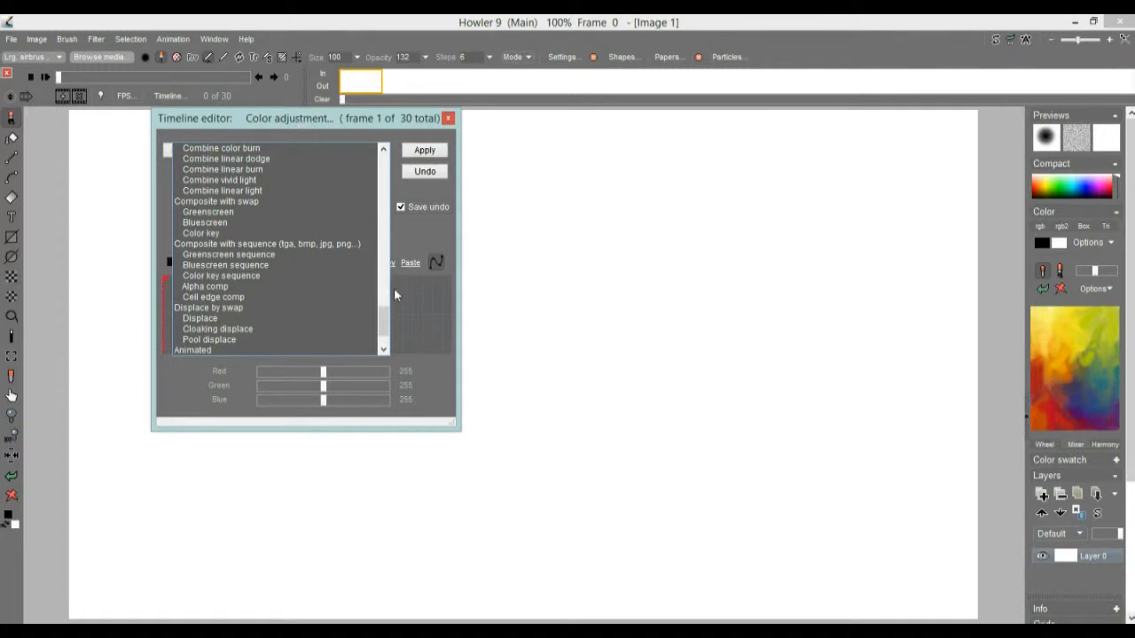
{"action": "left_click", "coordinate": [414, 237]}
{"action": "left_click", "coordinate": [188, 150]}
{"action": "scroll", "coordinate": [385, 321], "scroll_direction": "up", "scroll_amount": 3}
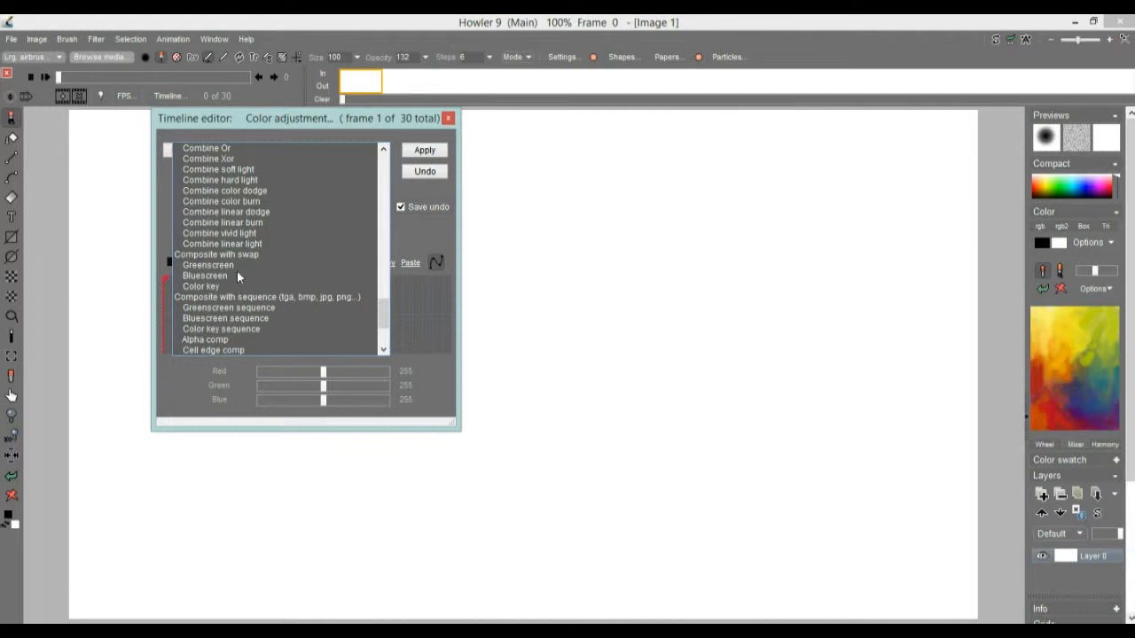
{"action": "scroll", "coordinate": [387, 306], "scroll_direction": "up", "scroll_amount": 10}
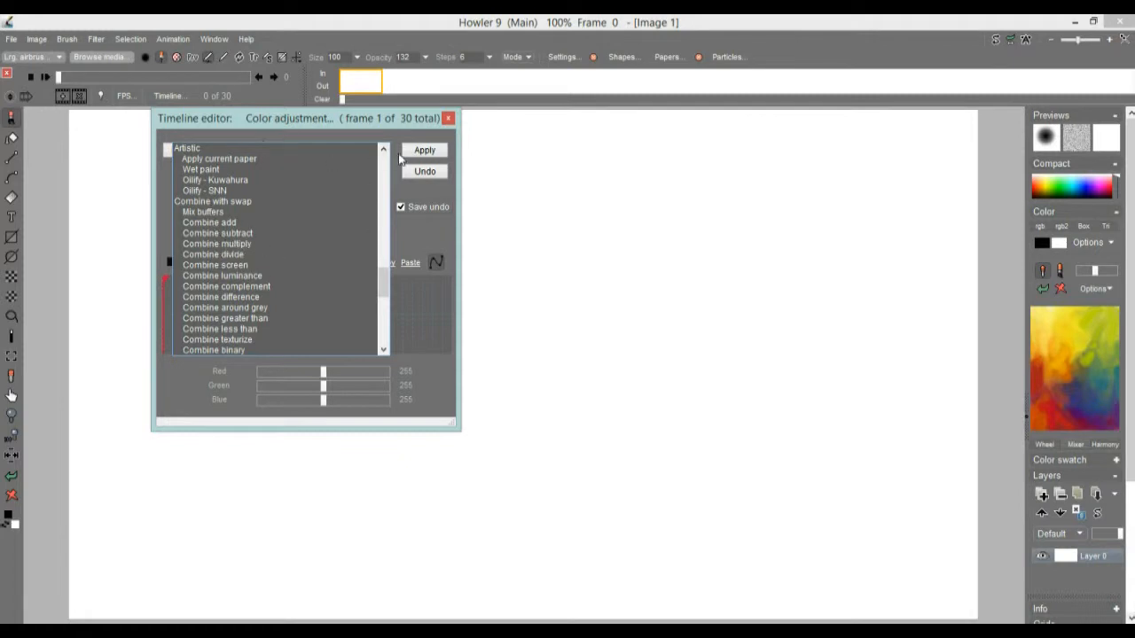
{"action": "left_click", "coordinate": [326, 136]}
{"action": "left_click_drag", "start_coordinate": [338, 125], "coordinate": [299, 147]}
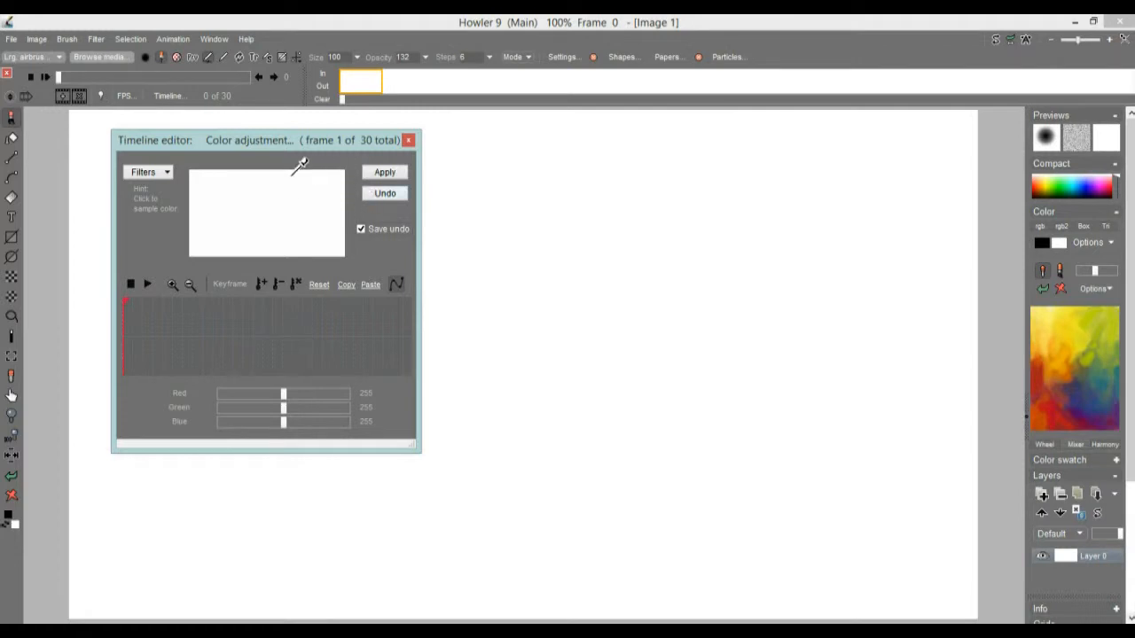
{"action": "left_click_drag", "start_coordinate": [214, 144], "coordinate": [233, 149]}
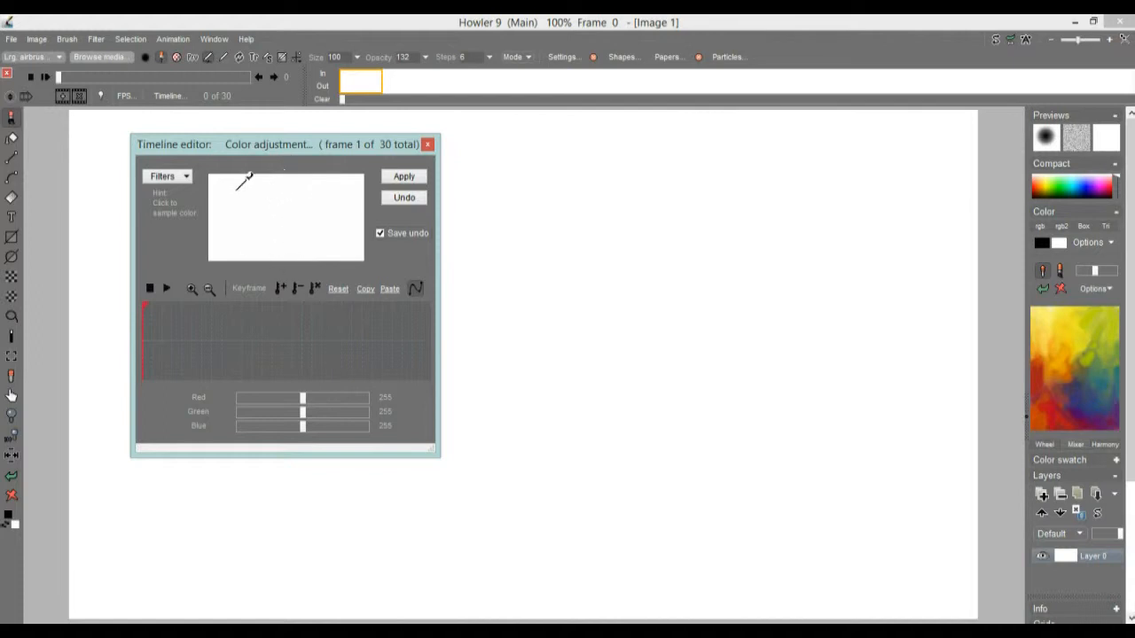
{"action": "left_click_drag", "start_coordinate": [179, 153], "coordinate": [145, 183]}
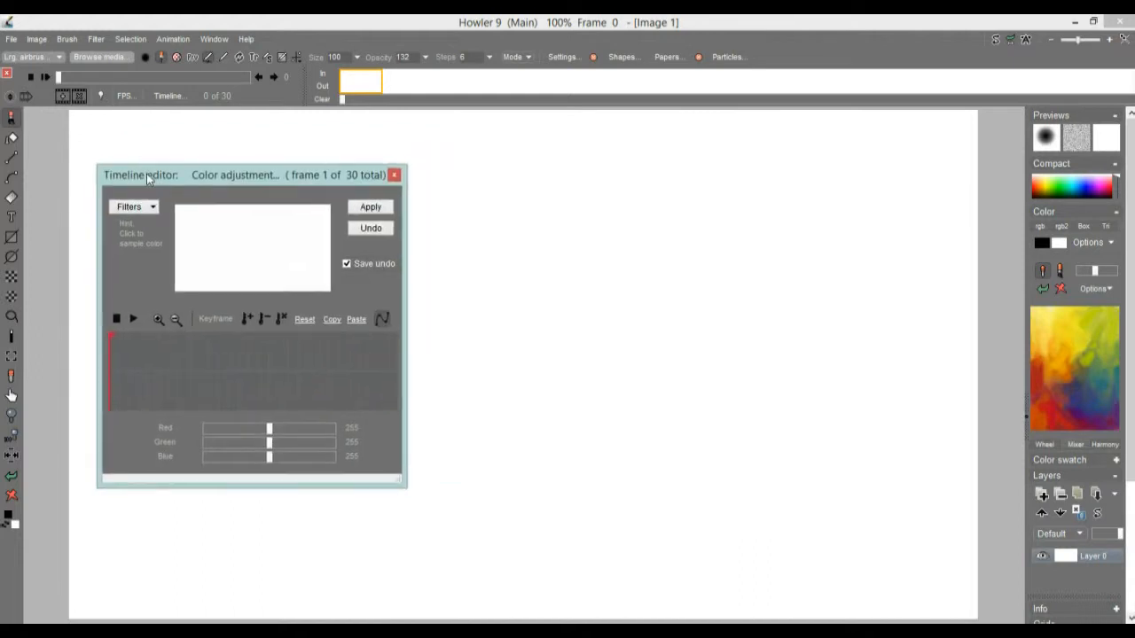
{"action": "left_click", "coordinate": [395, 175]}
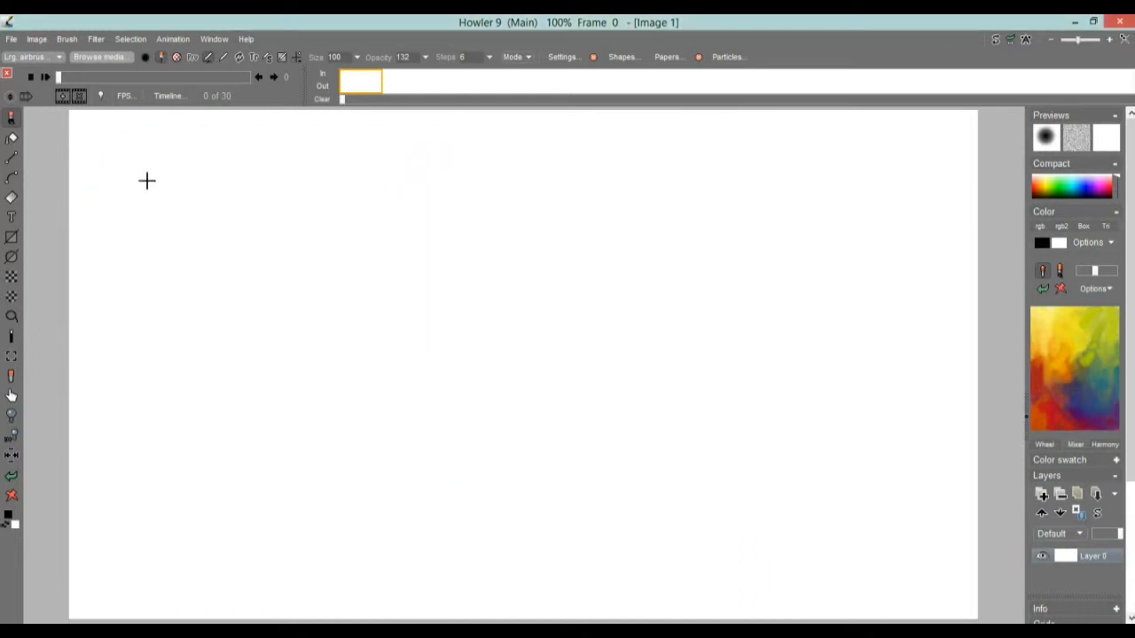
{"action": "left_click", "coordinate": [99, 41]}
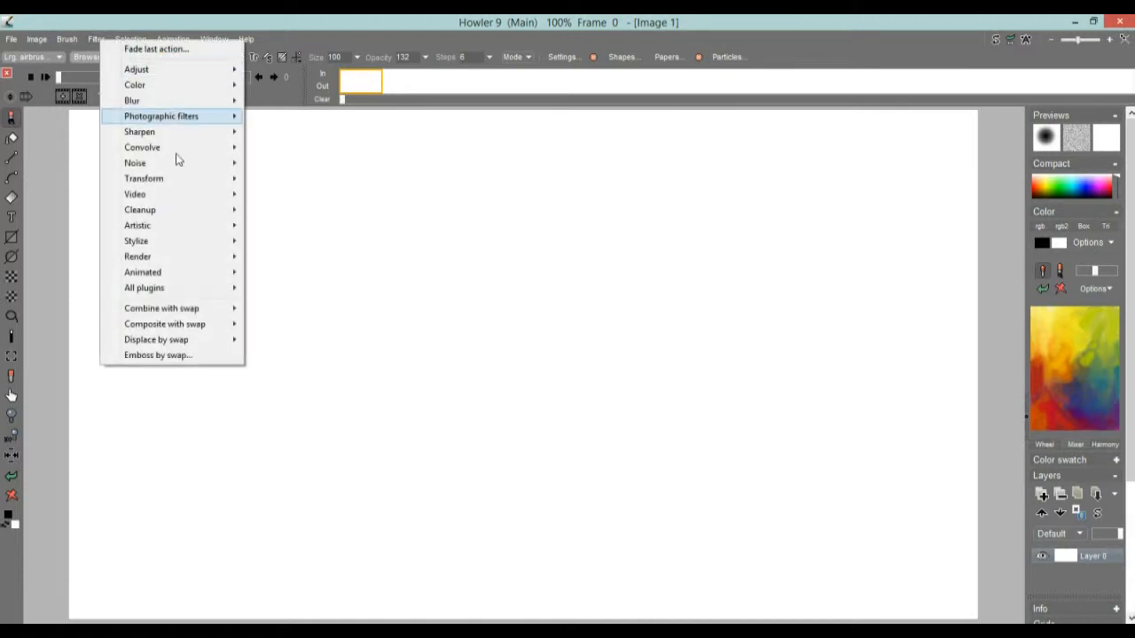
{"action": "mouse_move", "coordinate": [195, 183]}
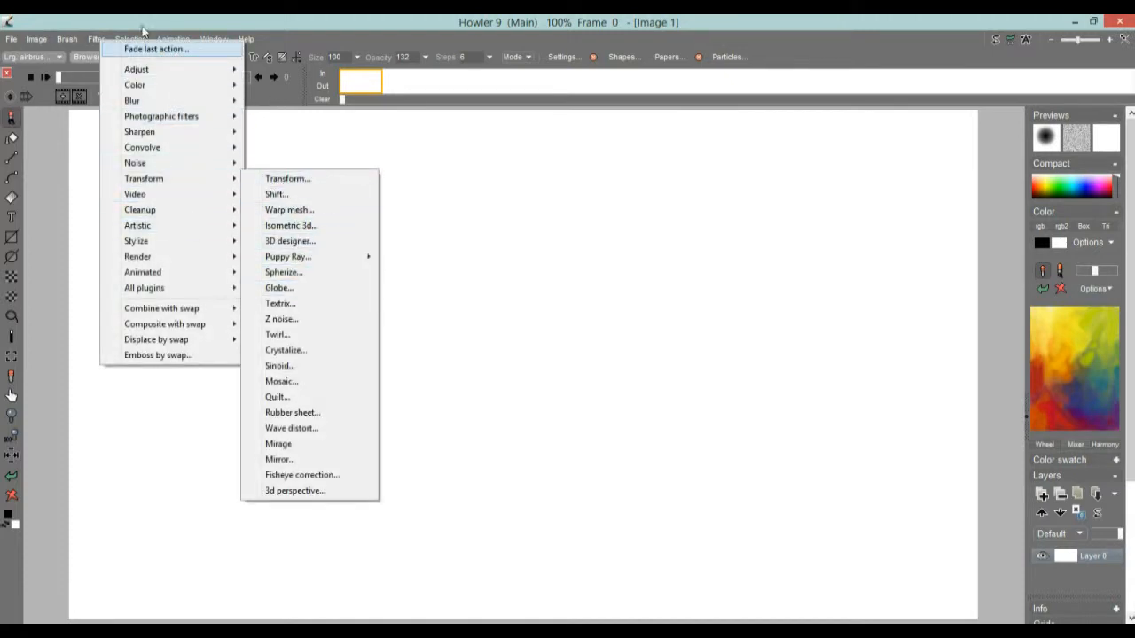
{"action": "left_click", "coordinate": [80, 18]}
{"action": "left_click", "coordinate": [36, 40]}
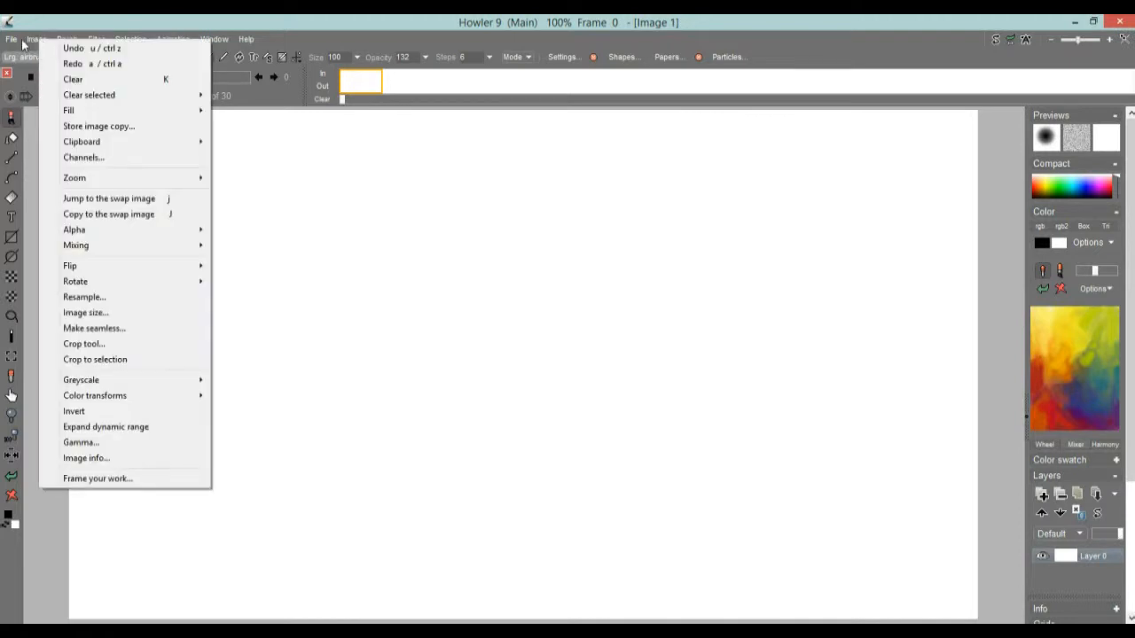
- Close the current document and create a new one with the 640 x 360 - 360p preset size
{"action": "left_click", "coordinate": [13, 40]}
{"action": "left_click", "coordinate": [11, 40]}
{"action": "left_click", "coordinate": [54, 45]}
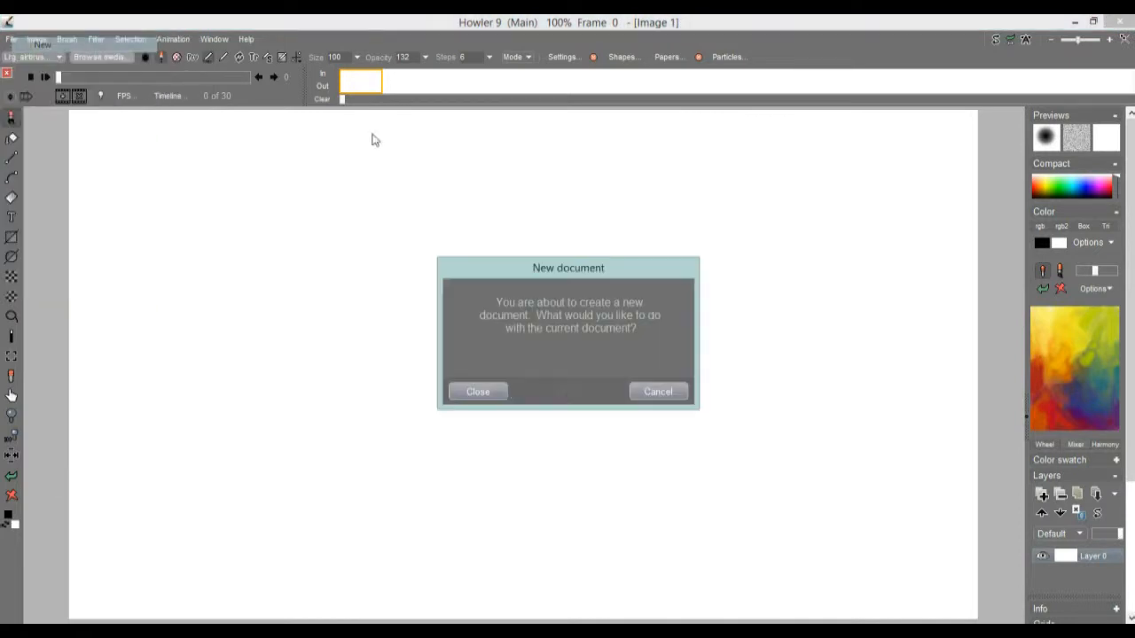
{"action": "left_click", "coordinate": [478, 392]}
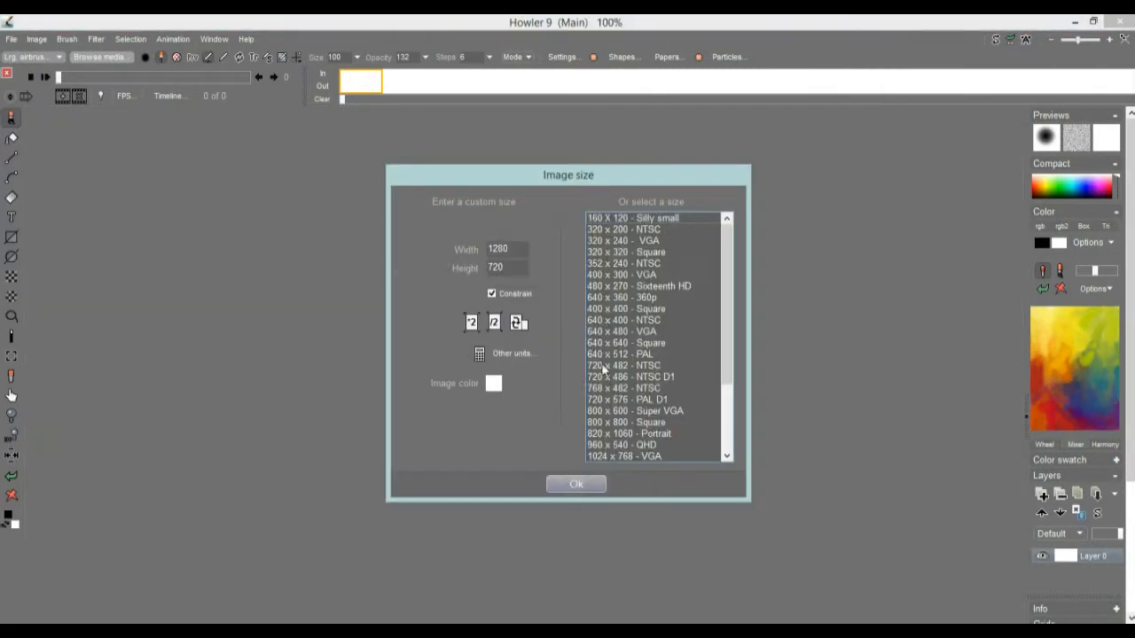
{"action": "left_click", "coordinate": [600, 299]}
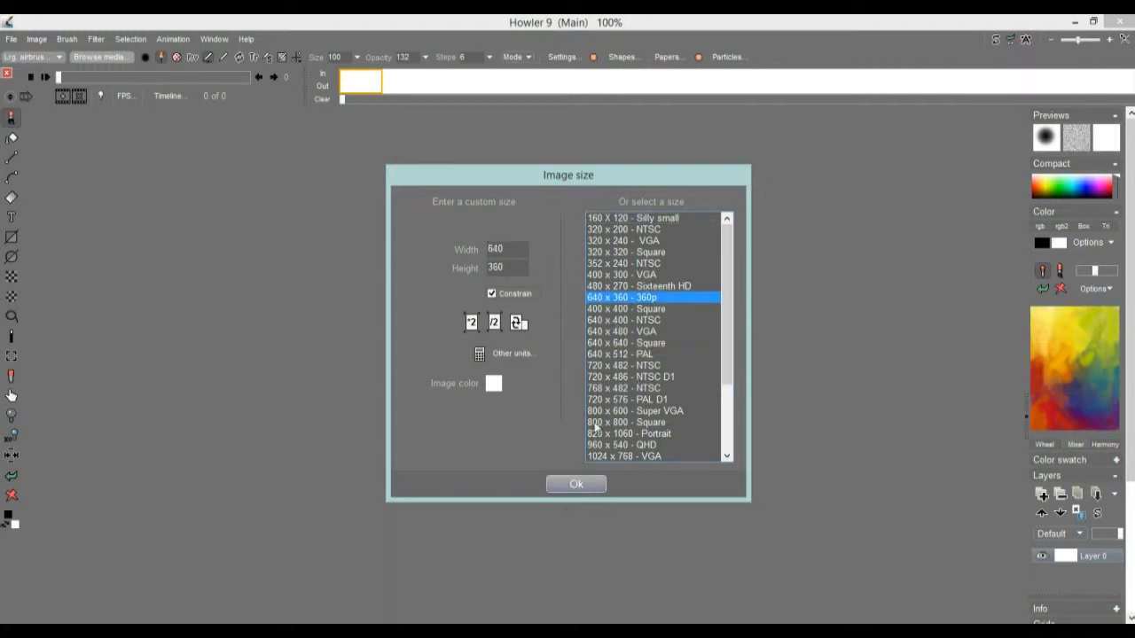
{"action": "left_click", "coordinate": [576, 484]}
{"action": "left_click_drag", "start_coordinate": [217, 366], "coordinate": [443, 324]}
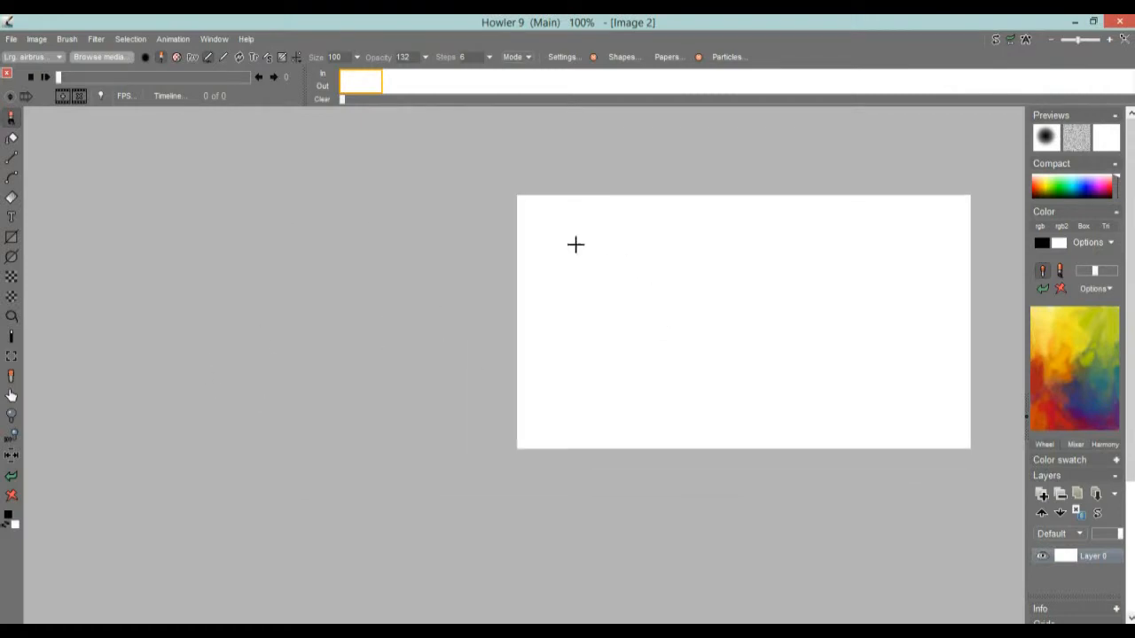
- Swap the primary and secondary colors and clear the image to black
{"action": "left_click", "coordinate": [7, 525]}
{"action": "left_click", "coordinate": [10, 497]}
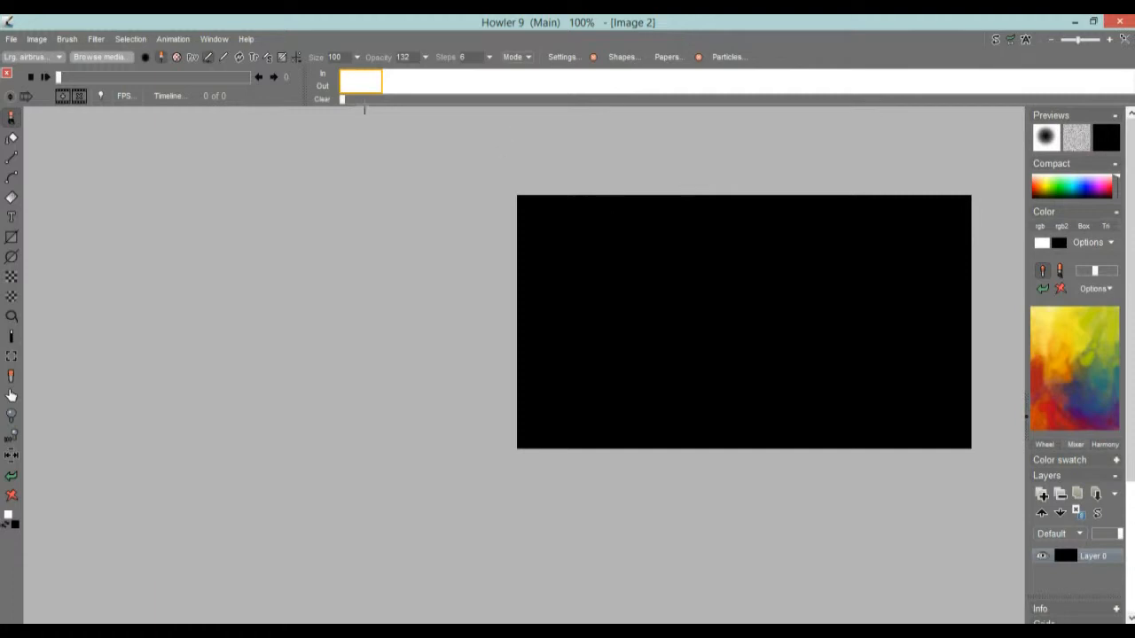
- Store a copy of the black image and move its floating thumbnail beside the canvas
{"action": "left_click", "coordinate": [36, 39]}
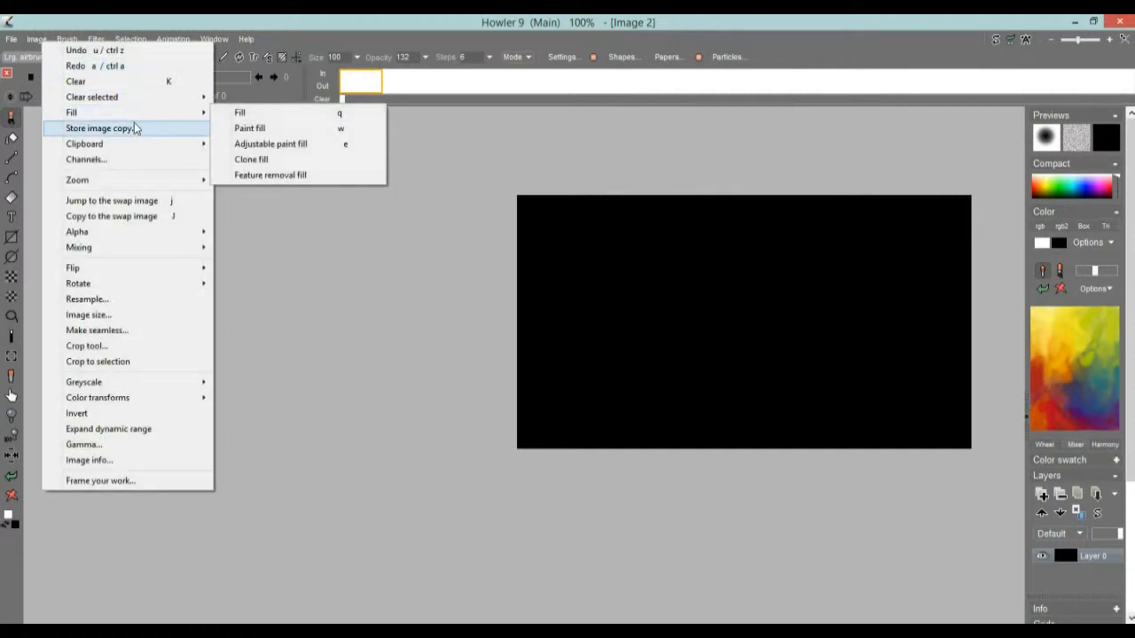
{"action": "left_click", "coordinate": [136, 130]}
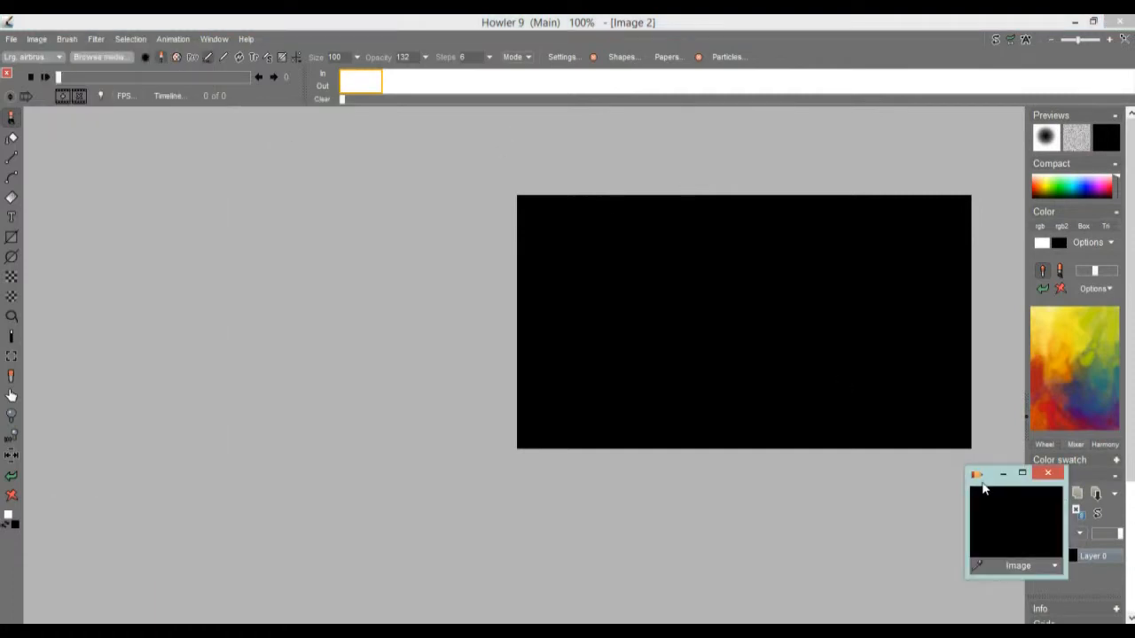
{"action": "left_click_drag", "start_coordinate": [990, 477], "coordinate": [982, 491]}
- Scribble white airbrush strokes across the black canvas and restore the image from the stored copy
{"action": "mouse_move", "coordinate": [659, 355]}
{"action": "left_mouse_down"}
{"action": "mouse_move", "coordinate": [765, 275]}
{"action": "mouse_move", "coordinate": [725, 281]}
{"action": "left_mouse_up"}
{"action": "mouse_move", "coordinate": [865, 382]}
{"action": "left_mouse_down"}
{"action": "mouse_move", "coordinate": [681, 211]}
{"action": "mouse_move", "coordinate": [798, 398]}
{"action": "mouse_move", "coordinate": [805, 282]}
{"action": "left_mouse_up"}
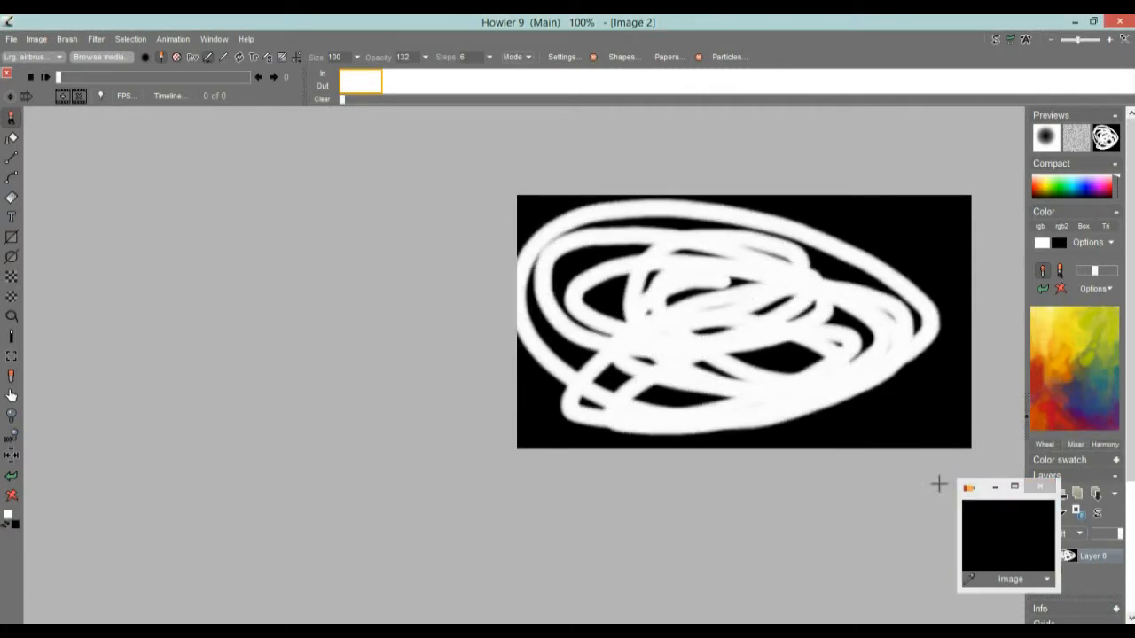
{"action": "left_click", "coordinate": [995, 525]}
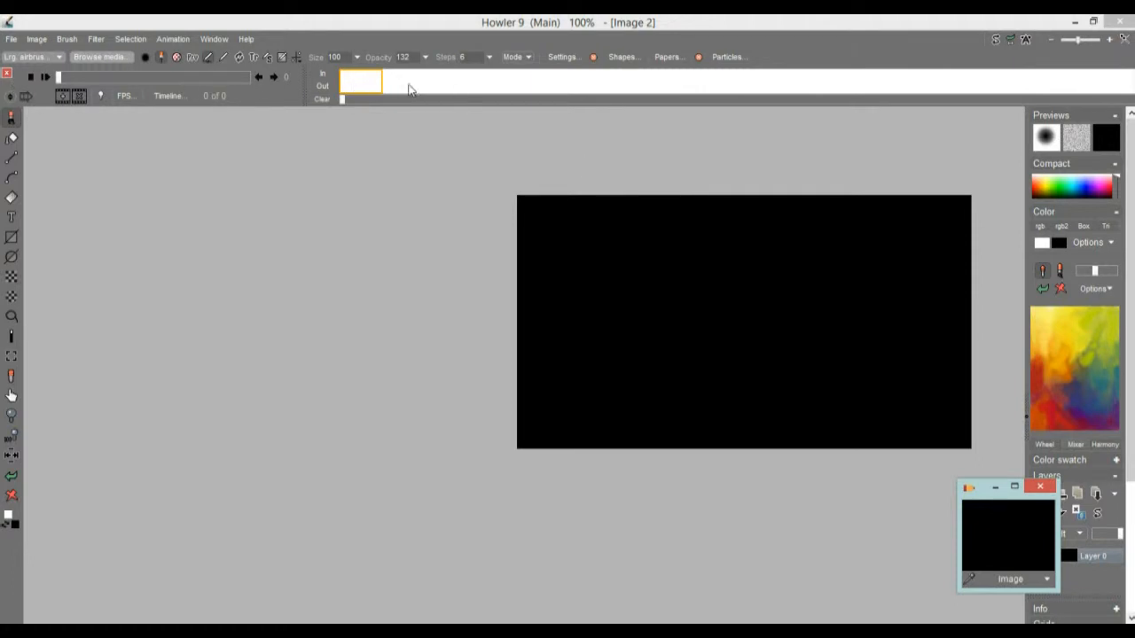
- Close the animation controls
{"action": "left_click", "coordinate": [230, 84]}
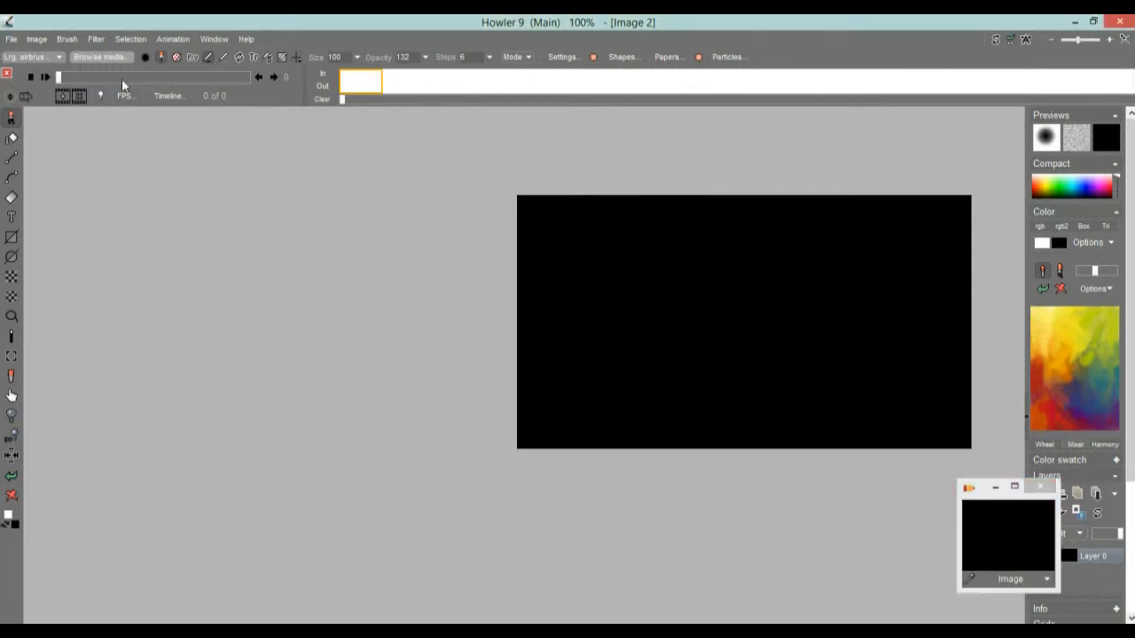
{"action": "left_click", "coordinate": [7, 76]}
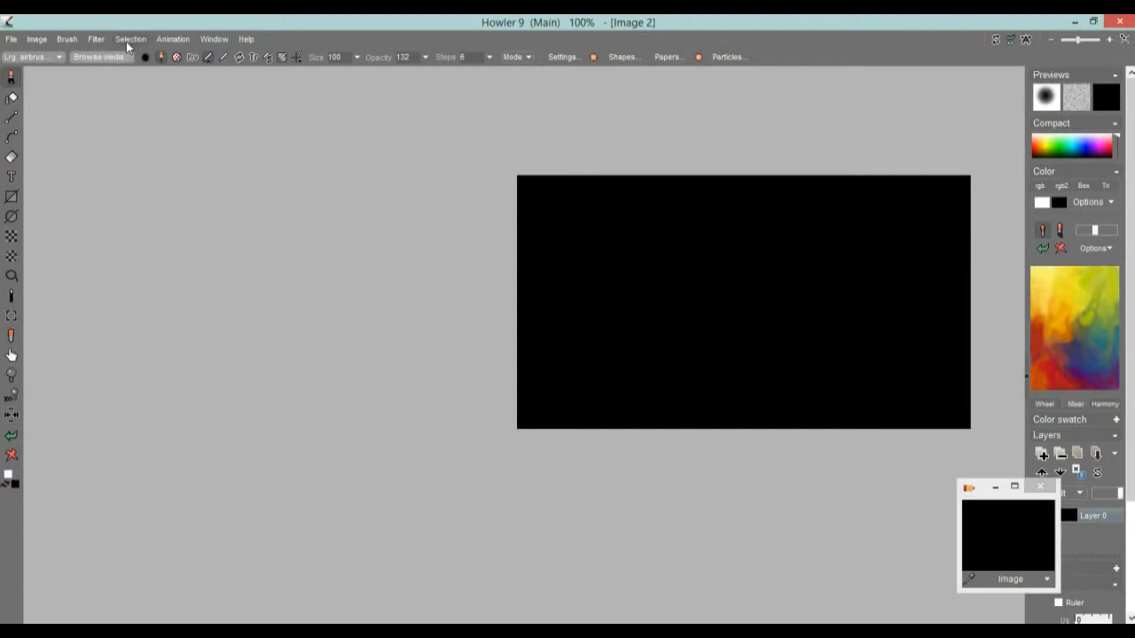
- Create a 30-frame animation at 24 fps, initialized by copying the current frame
{"action": "left_click", "coordinate": [174, 41]}
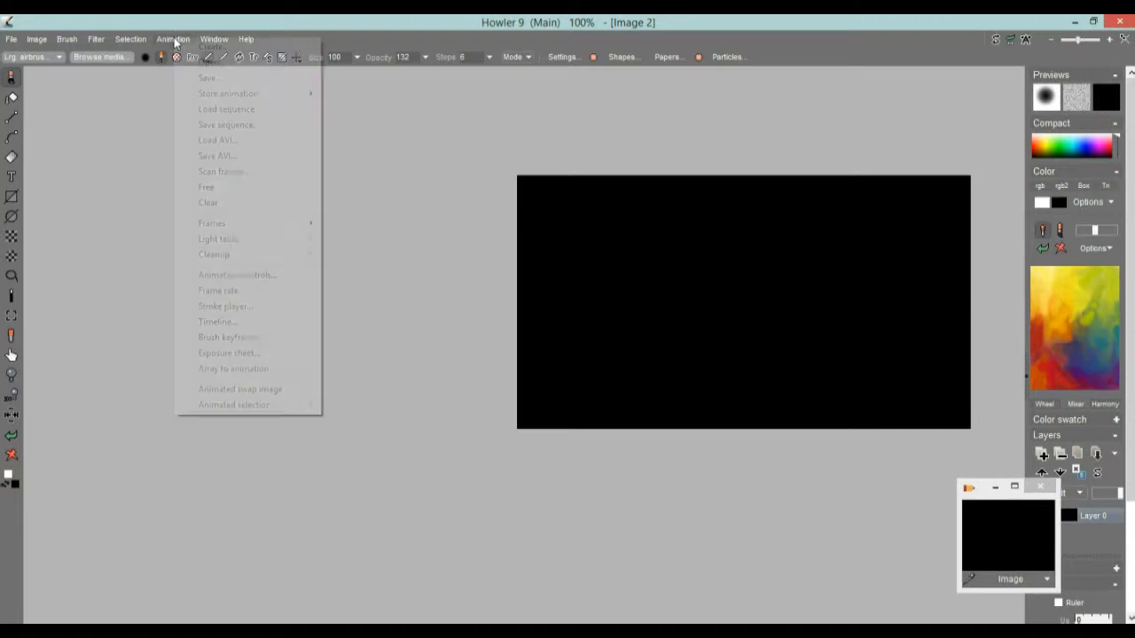
{"action": "left_click", "coordinate": [218, 47]}
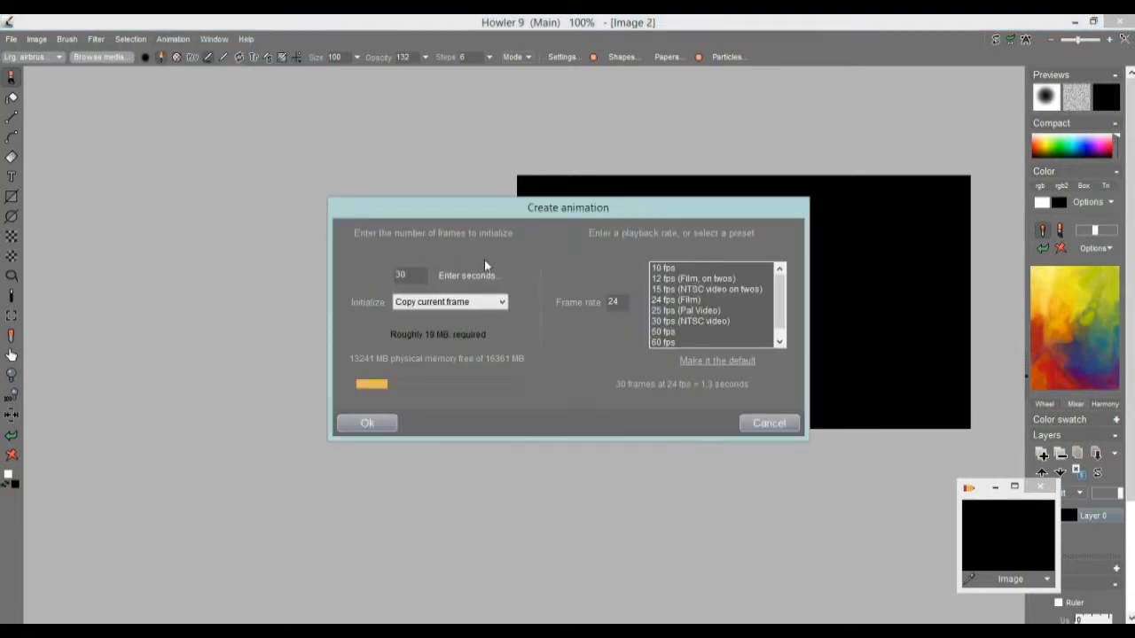
{"action": "left_click", "coordinate": [369, 423]}
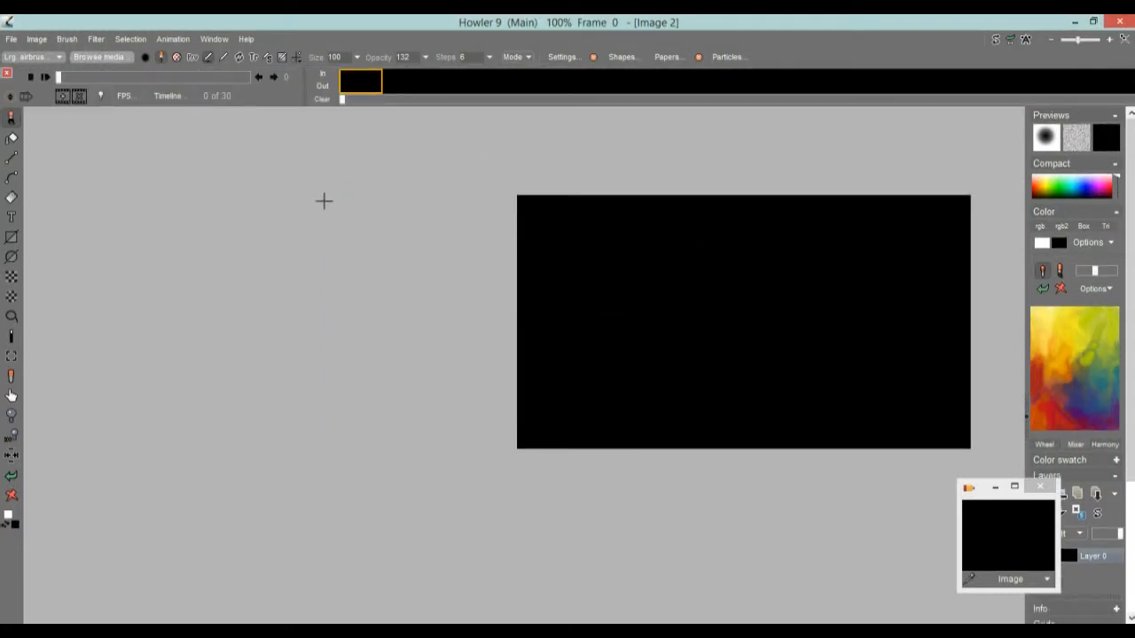
- Free the 30-frame animation and close the animation controls
{"action": "left_click", "coordinate": [170, 40]}
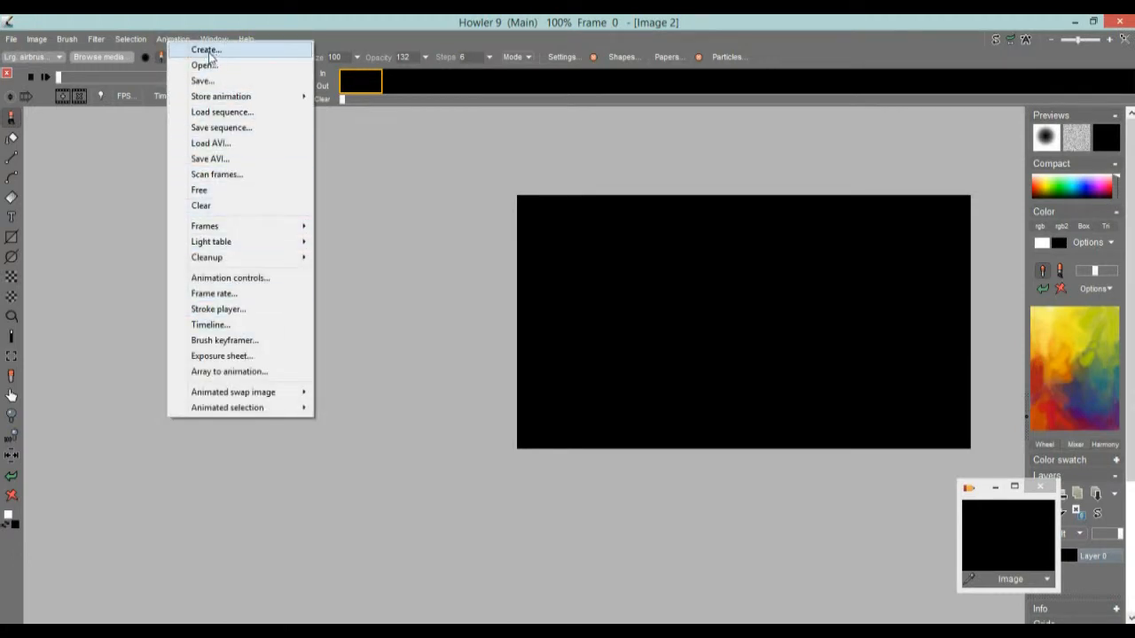
{"action": "left_click", "coordinate": [213, 191]}
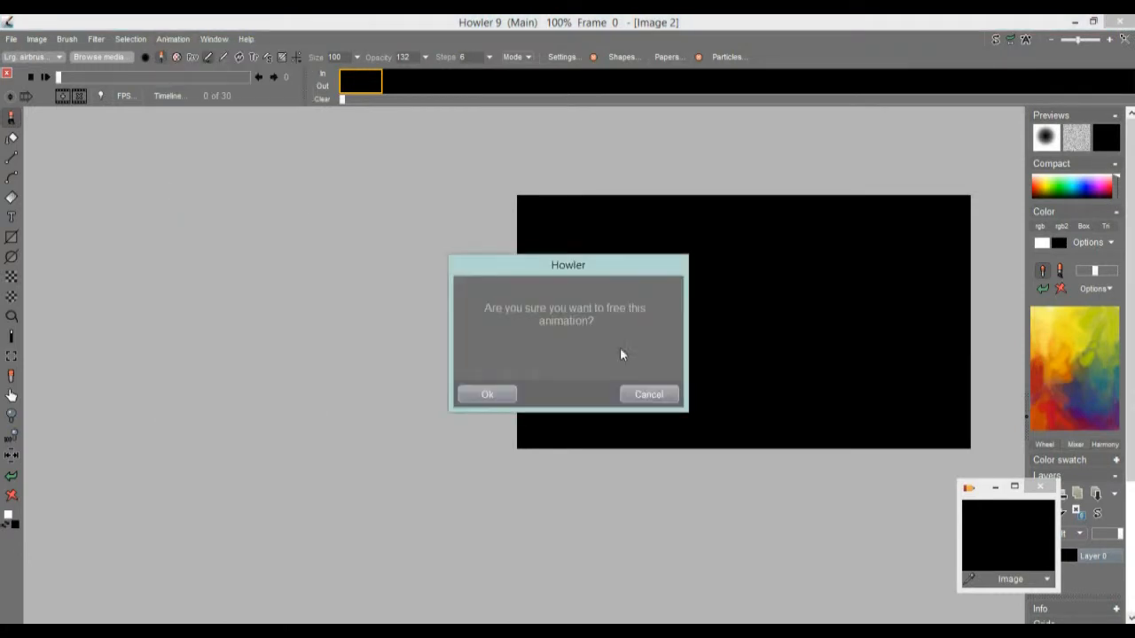
{"action": "left_click", "coordinate": [489, 395]}
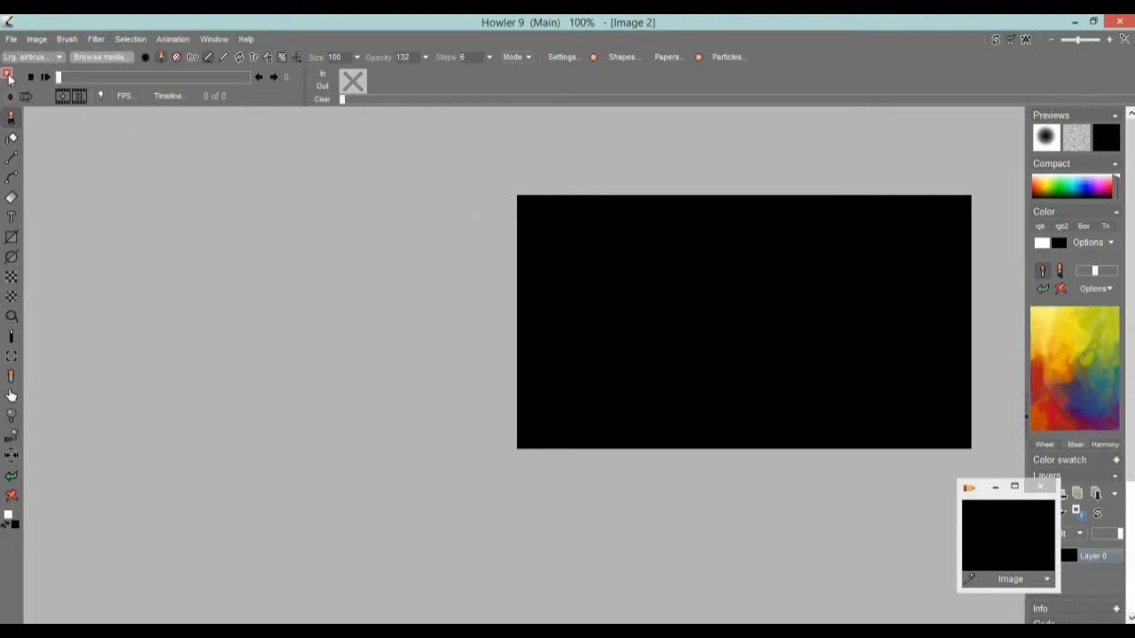
{"action": "left_click", "coordinate": [8, 76]}
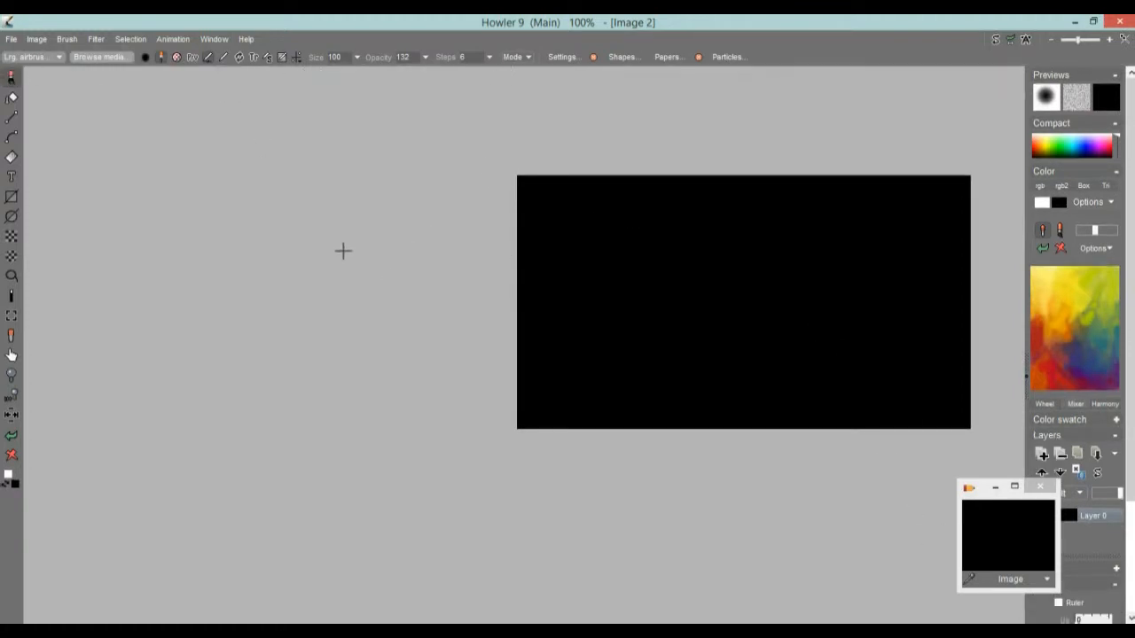
- Fill the black image with opaque 2 tone Plasma noise in white and black, using a reduced scale
{"action": "left_click", "coordinate": [96, 39]}
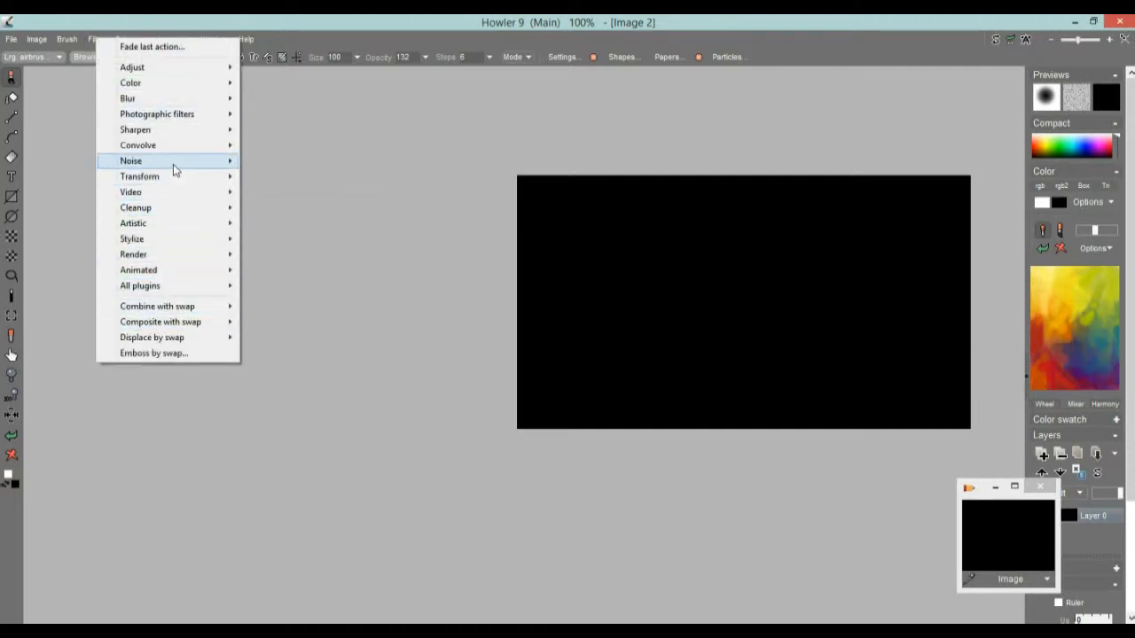
{"action": "mouse_move", "coordinate": [175, 259]}
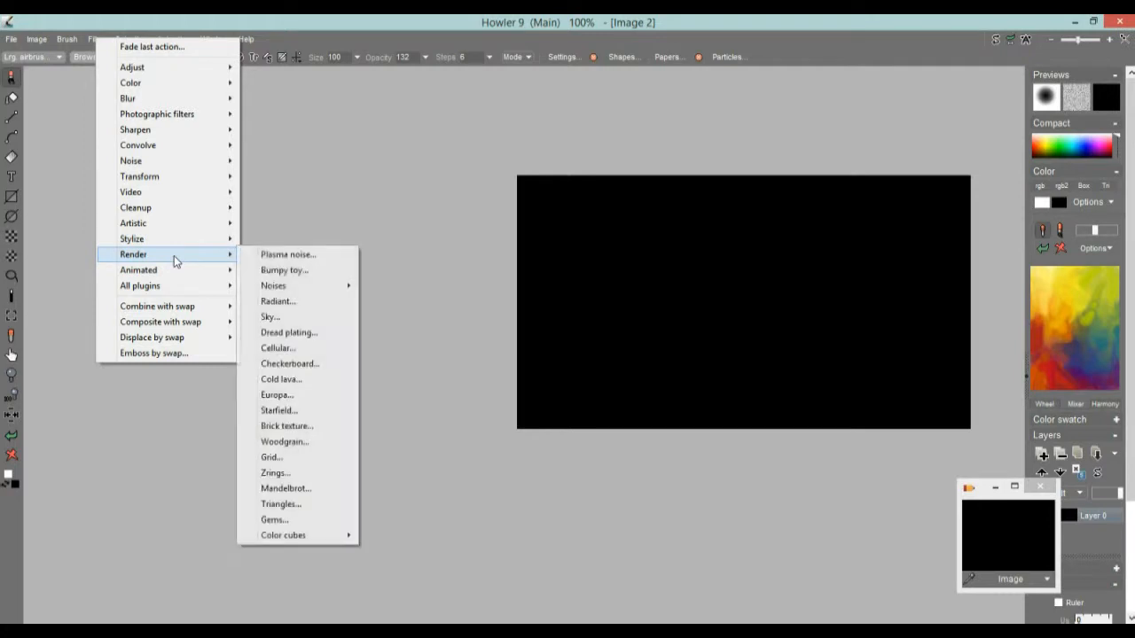
{"action": "left_click", "coordinate": [288, 256]}
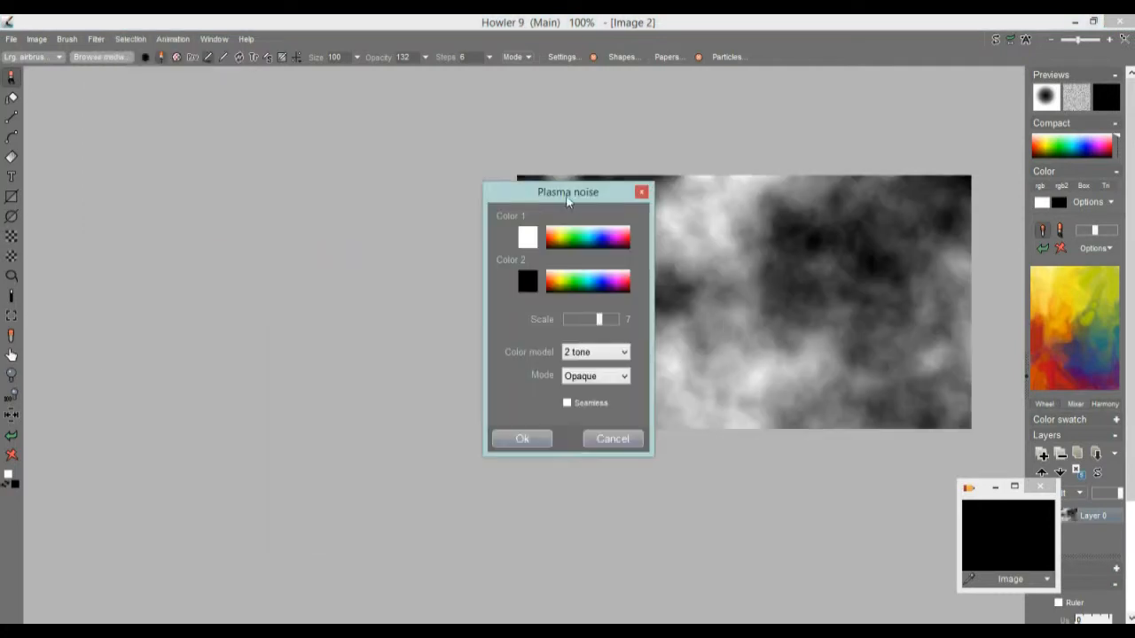
{"action": "left_click_drag", "start_coordinate": [566, 199], "coordinate": [365, 178]}
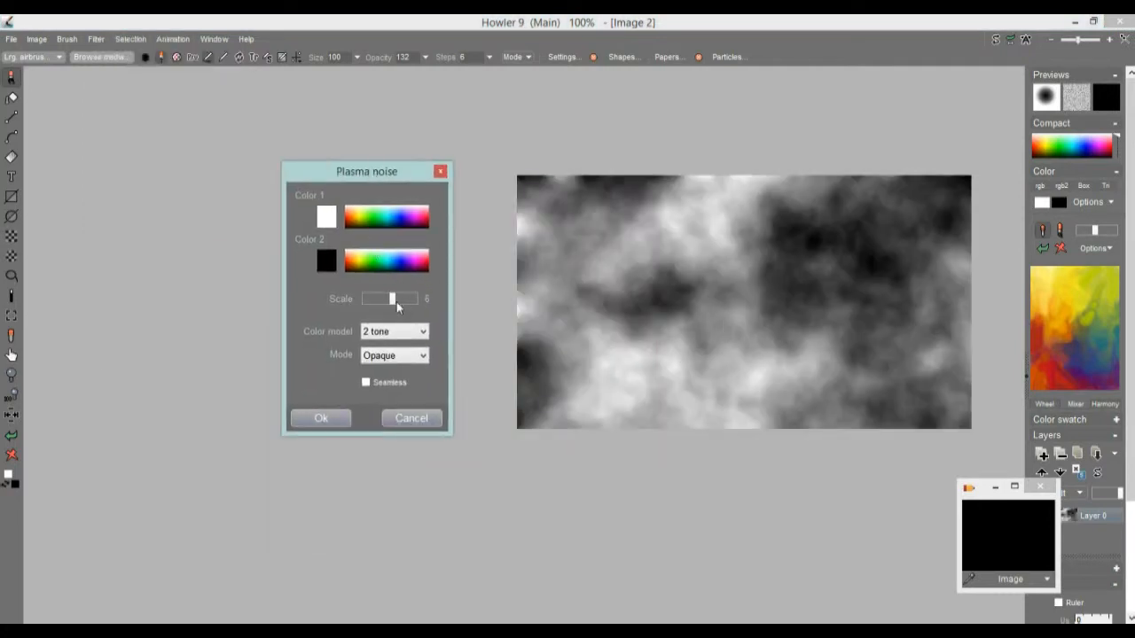
{"action": "left_click", "coordinate": [321, 418]}
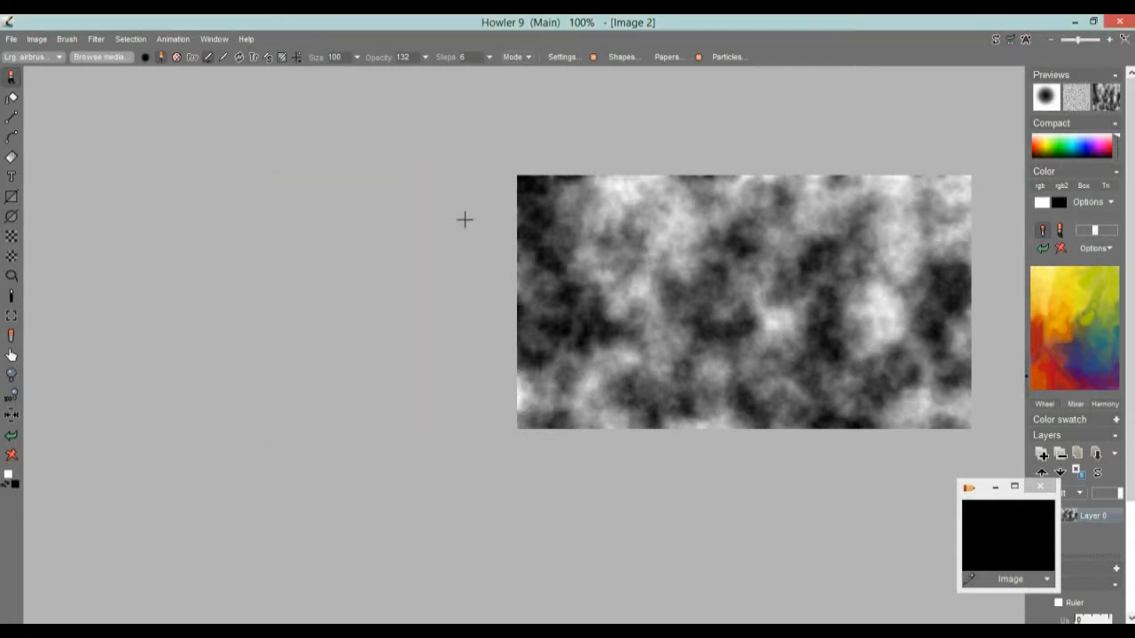
- Apply the Textrix transform filter to the plasma image with its initial settings
{"action": "left_click", "coordinate": [95, 41]}
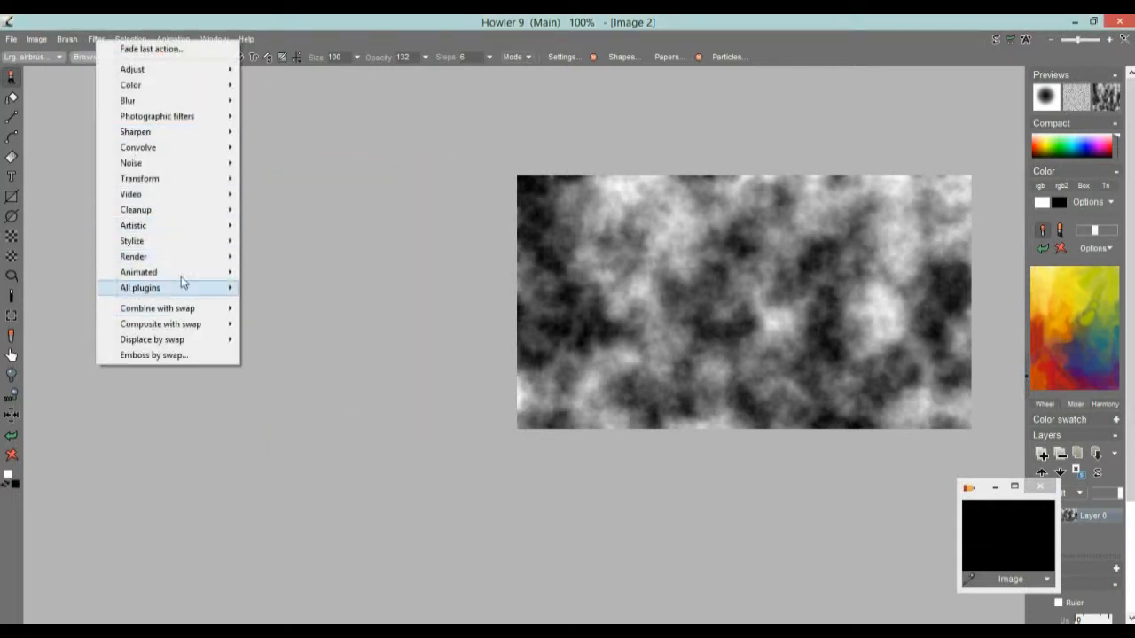
{"action": "mouse_move", "coordinate": [175, 181]}
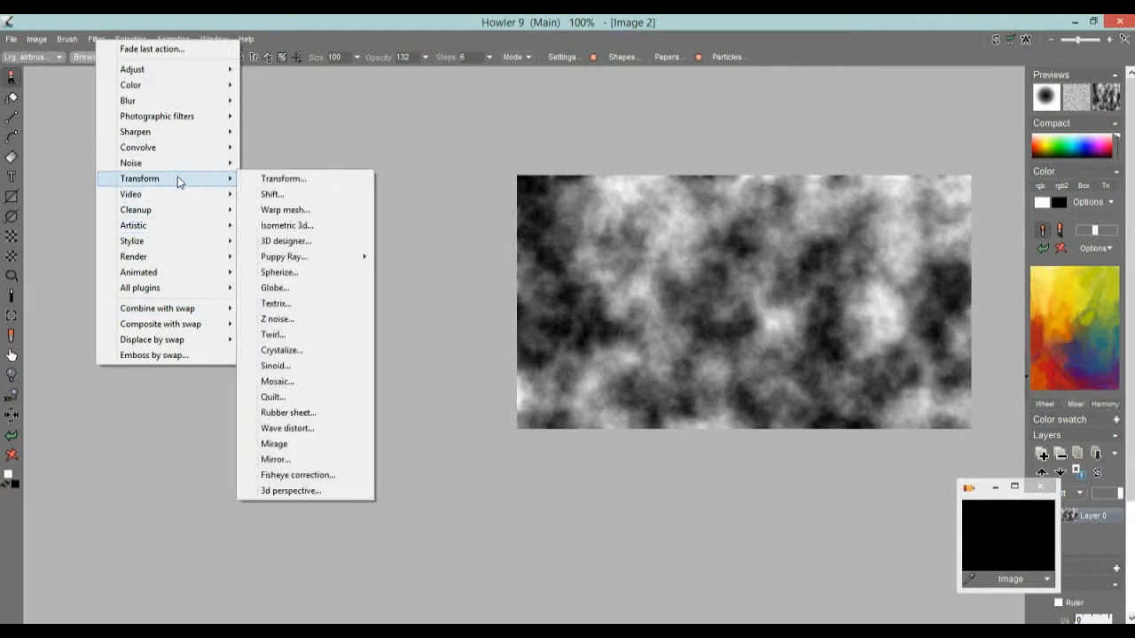
{"action": "left_click", "coordinate": [292, 307]}
{"action": "left_click_drag", "start_coordinate": [564, 227], "coordinate": [315, 169]}
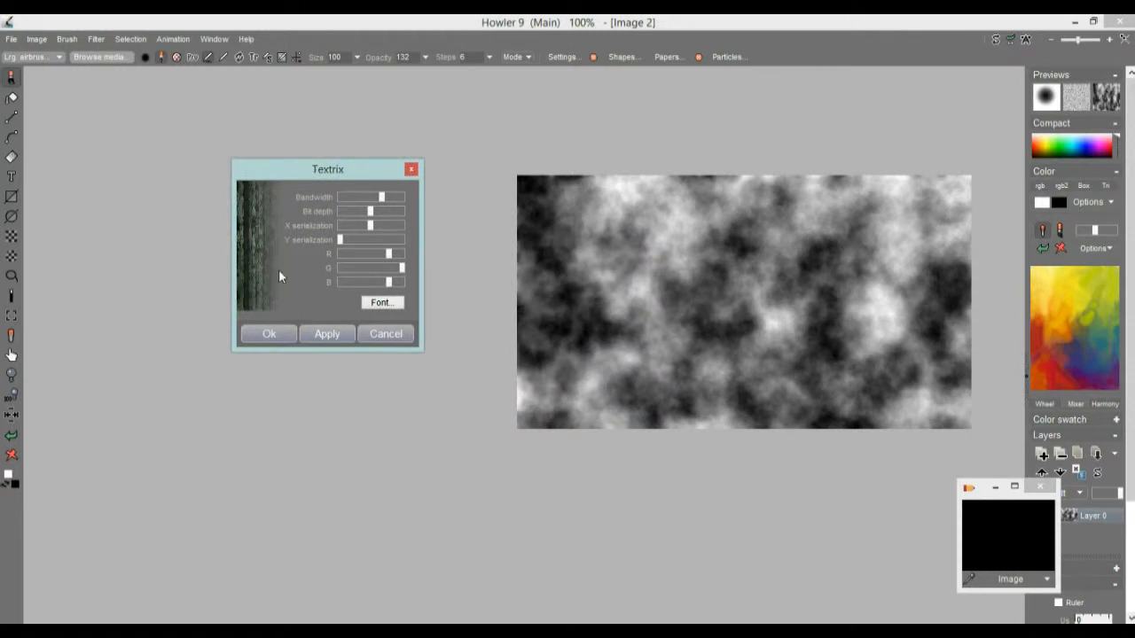
{"action": "left_click", "coordinate": [324, 334]}
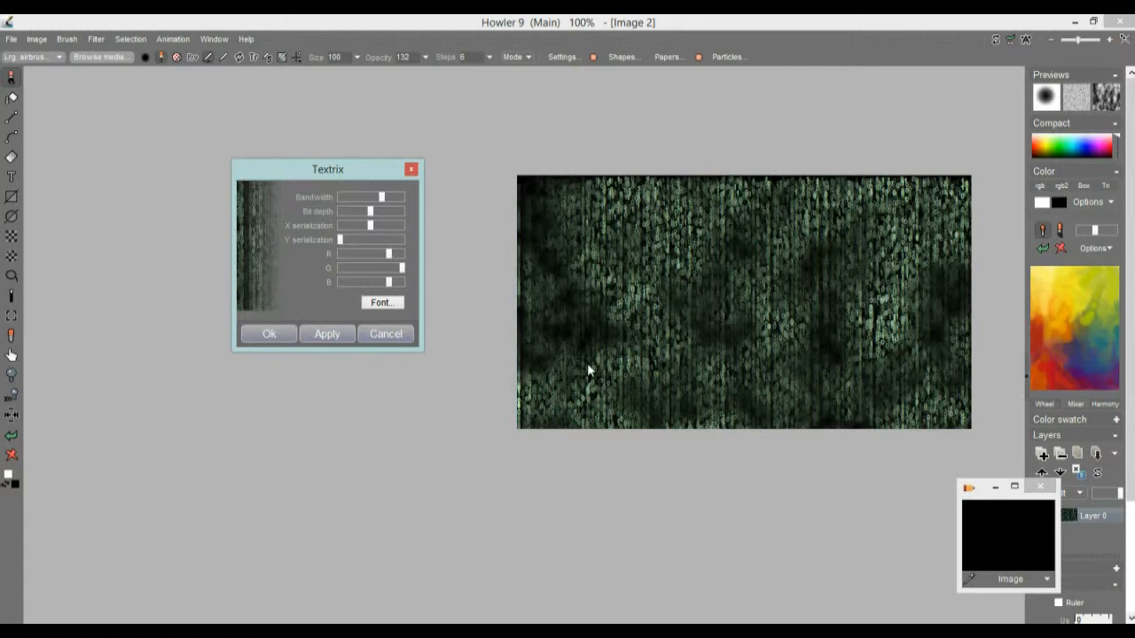
- Reduce the Textrix bandwidth and bit depth to their minimum, applying the effect after each adjustment
{"action": "left_click_drag", "start_coordinate": [381, 197], "coordinate": [362, 199]}
{"action": "left_click", "coordinate": [321, 335]}
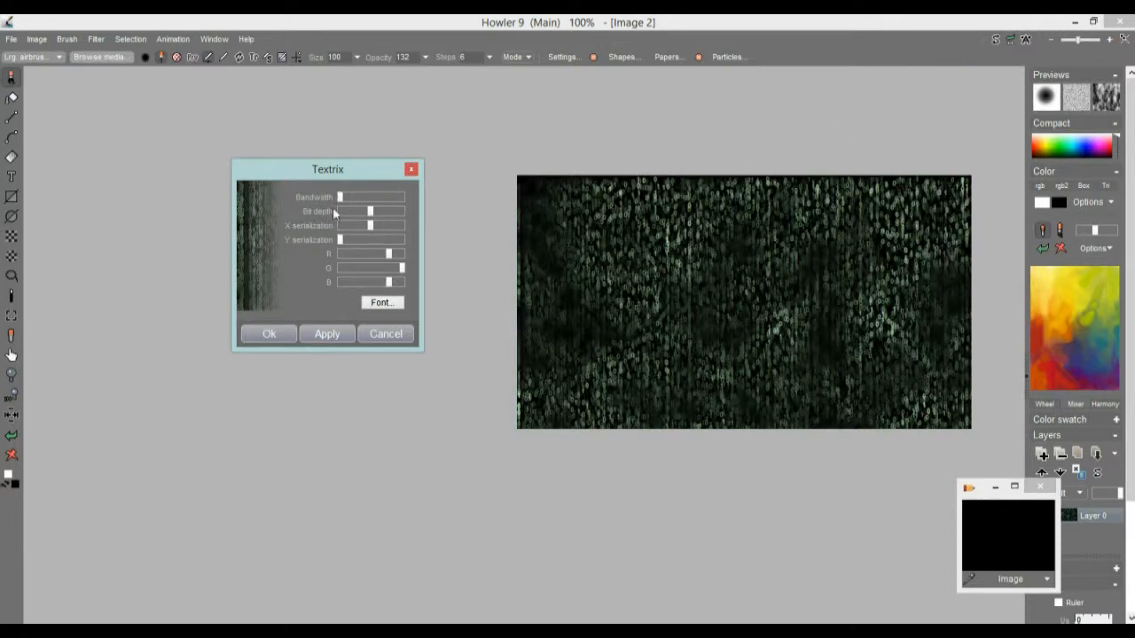
{"action": "left_click_drag", "start_coordinate": [369, 213], "coordinate": [339, 213]}
{"action": "left_click", "coordinate": [326, 333]}
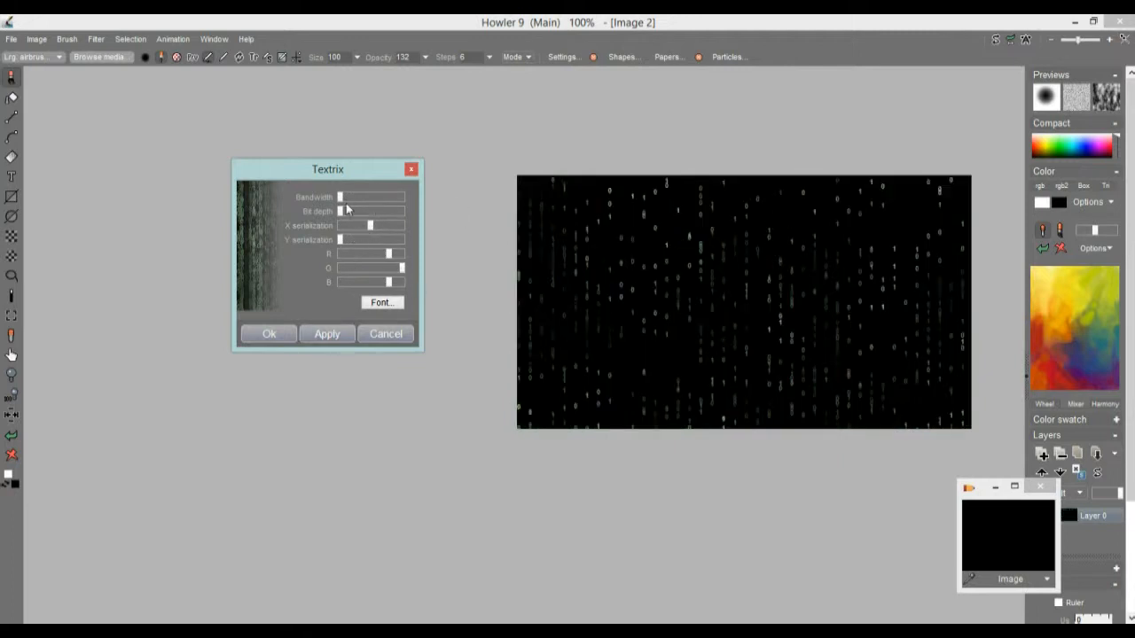
- Lower the Textrix X serialization, tune the R, G and B levels towards a cyan-green tint, and reapply the effect
{"action": "left_click_drag", "start_coordinate": [369, 227], "coordinate": [355, 227]}
{"action": "left_click", "coordinate": [331, 335]}
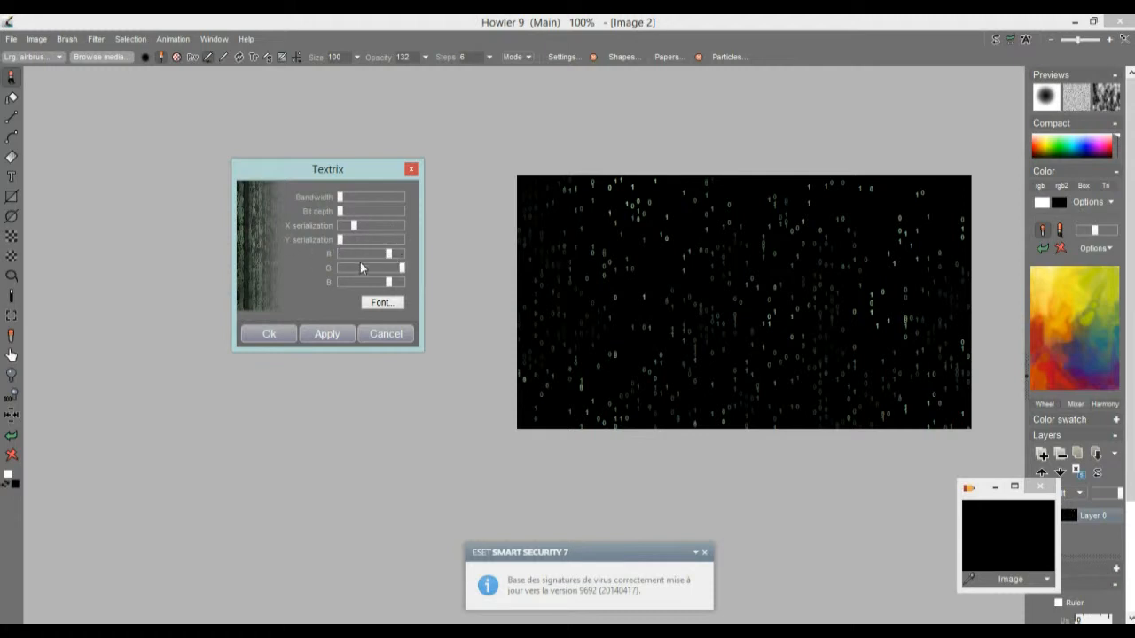
{"action": "left_click_drag", "start_coordinate": [398, 270], "coordinate": [391, 286]}
{"action": "left_click_drag", "start_coordinate": [389, 282], "coordinate": [388, 284]}
{"action": "left_click", "coordinate": [328, 334]}
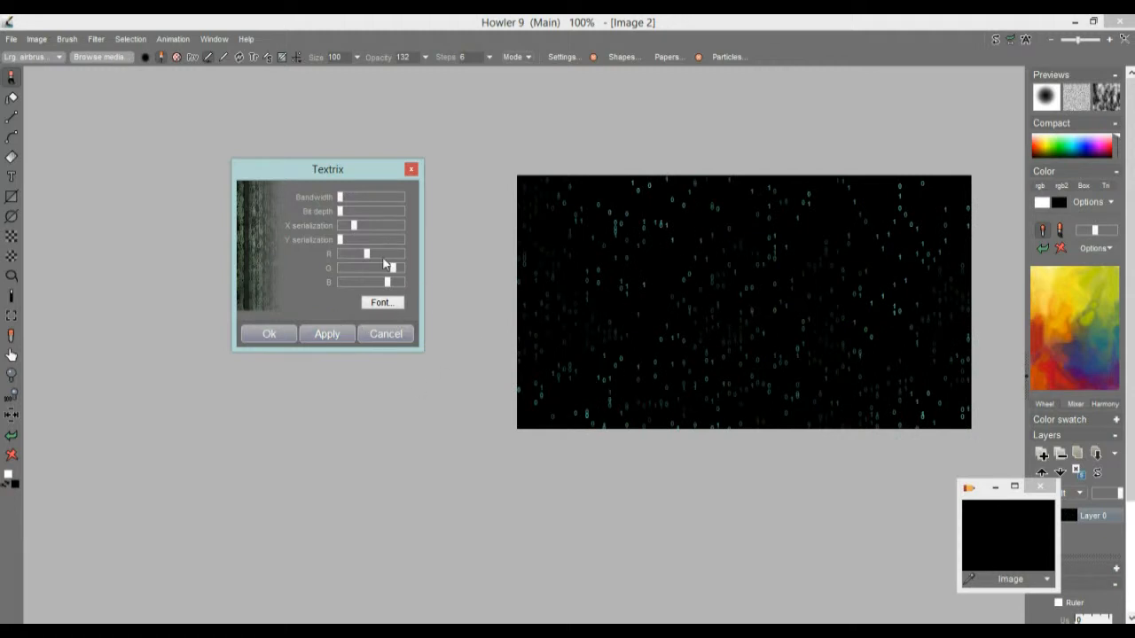
- Set the Textrix font size to 14 and accept the filter
{"action": "left_click", "coordinate": [395, 304]}
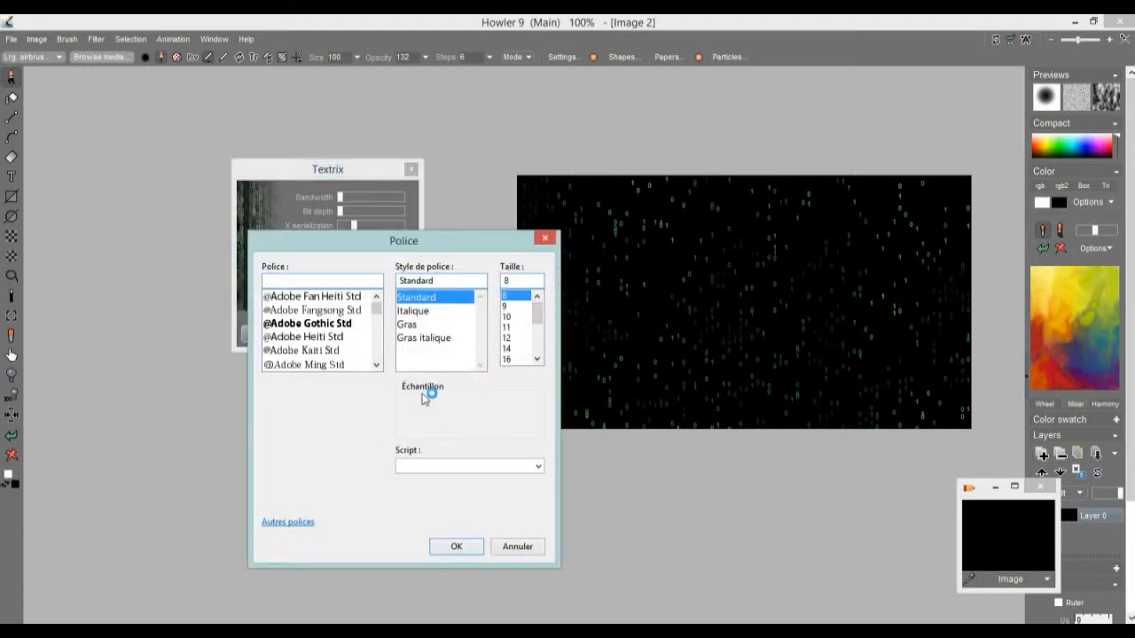
{"action": "left_click", "coordinate": [517, 338]}
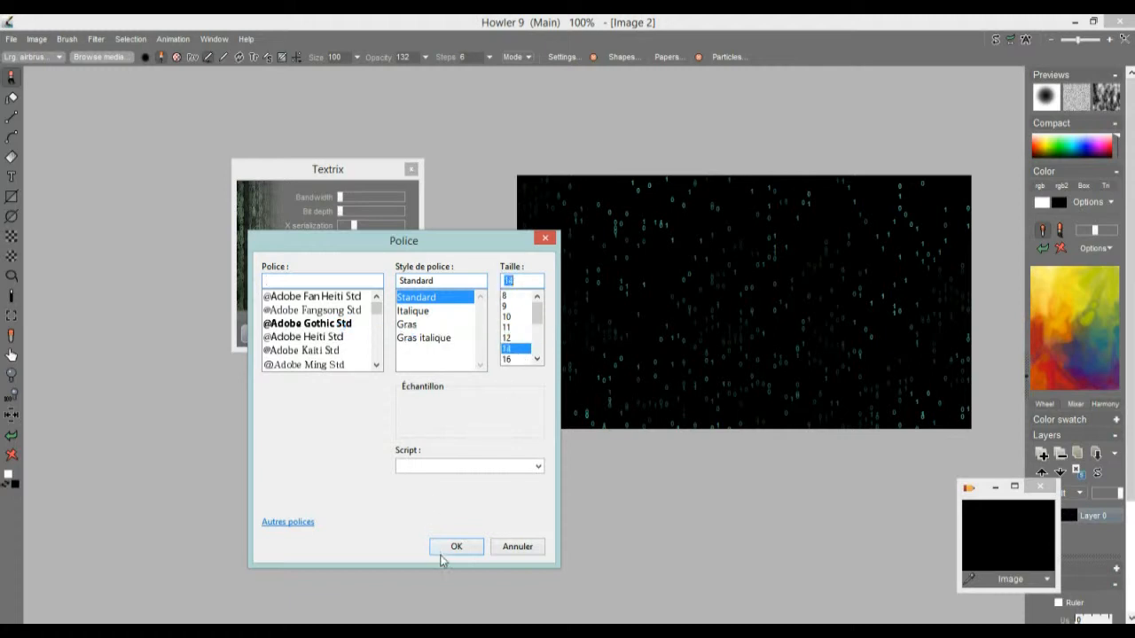
{"action": "left_click", "coordinate": [448, 547]}
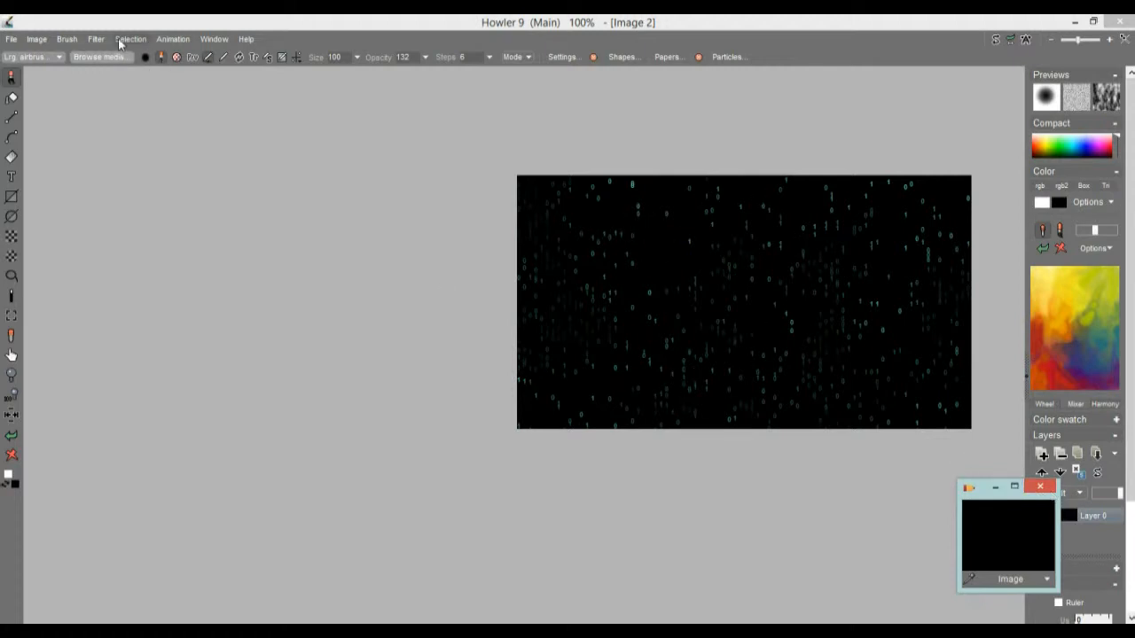
- Store a copy of the Textrix image and place it beside the stored black image
{"action": "left_click", "coordinate": [39, 40]}
{"action": "left_click", "coordinate": [92, 127]}
{"action": "left_click_drag", "start_coordinate": [987, 486], "coordinate": [843, 493]}
{"action": "left_click", "coordinate": [870, 532]}
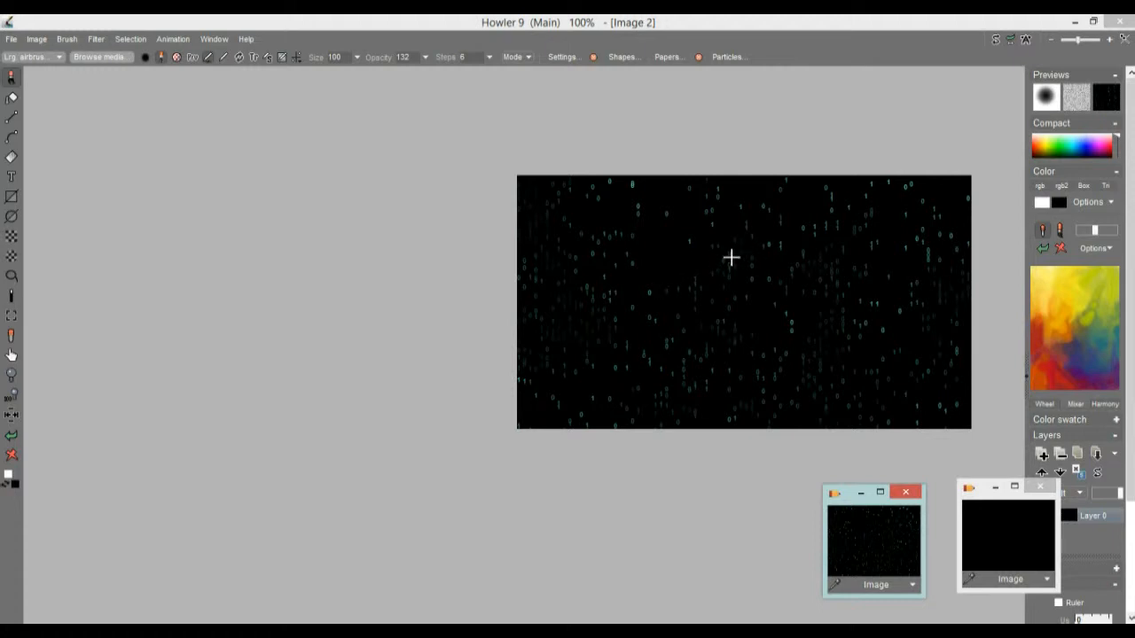
{"action": "left_click_drag", "start_coordinate": [418, 241], "coordinate": [375, 243]}
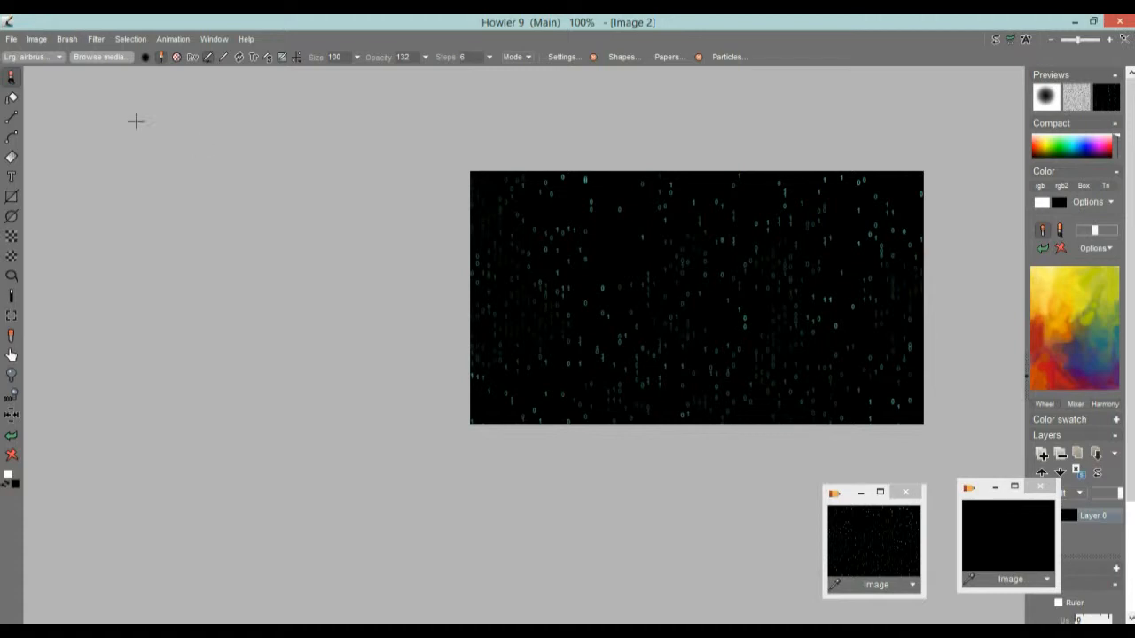
- Create a 150-frame animation with the 30 fps (NTSC video) preset, initialized by copying the current frame
{"action": "left_click", "coordinate": [166, 40]}
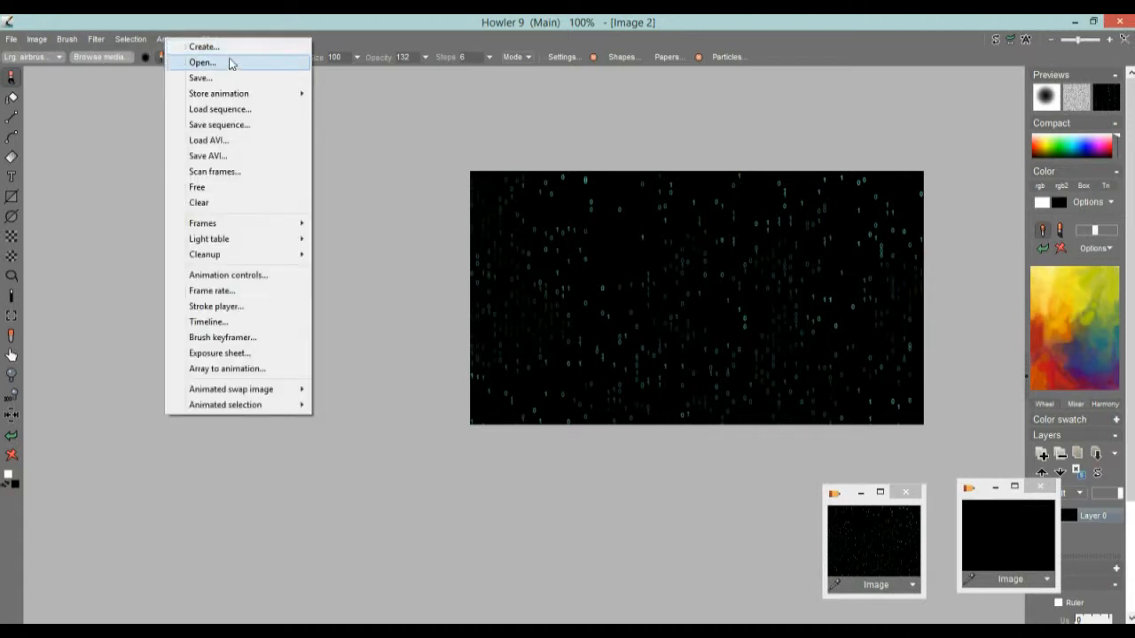
{"action": "left_click", "coordinate": [203, 47]}
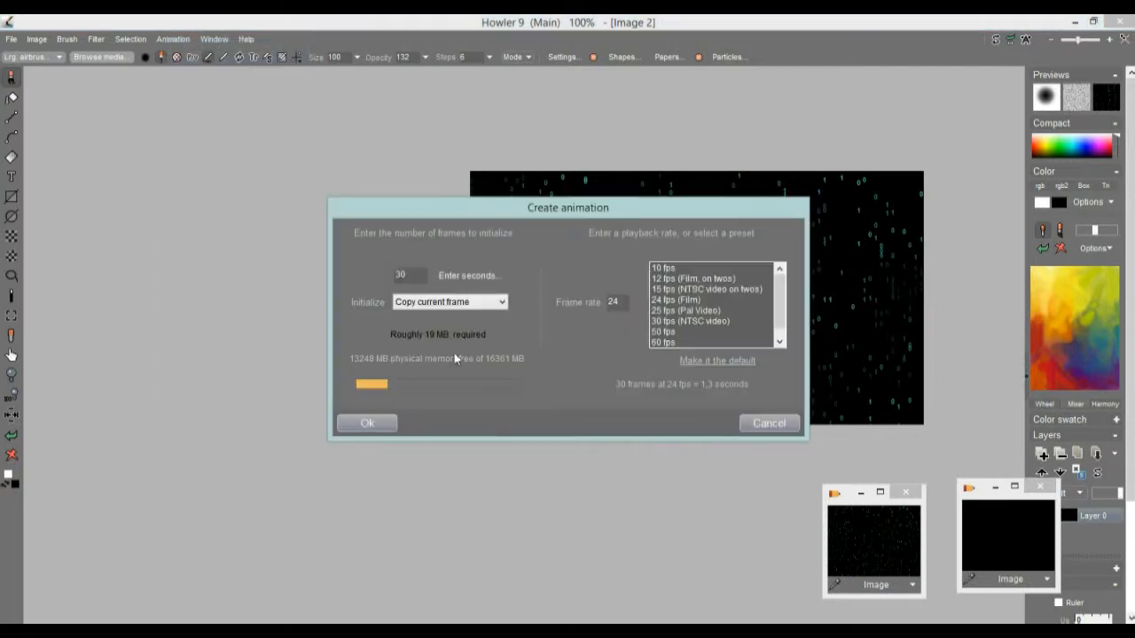
{"action": "left_click_drag", "start_coordinate": [462, 216], "coordinate": [299, 218]}
{"action": "left_click", "coordinate": [503, 324]}
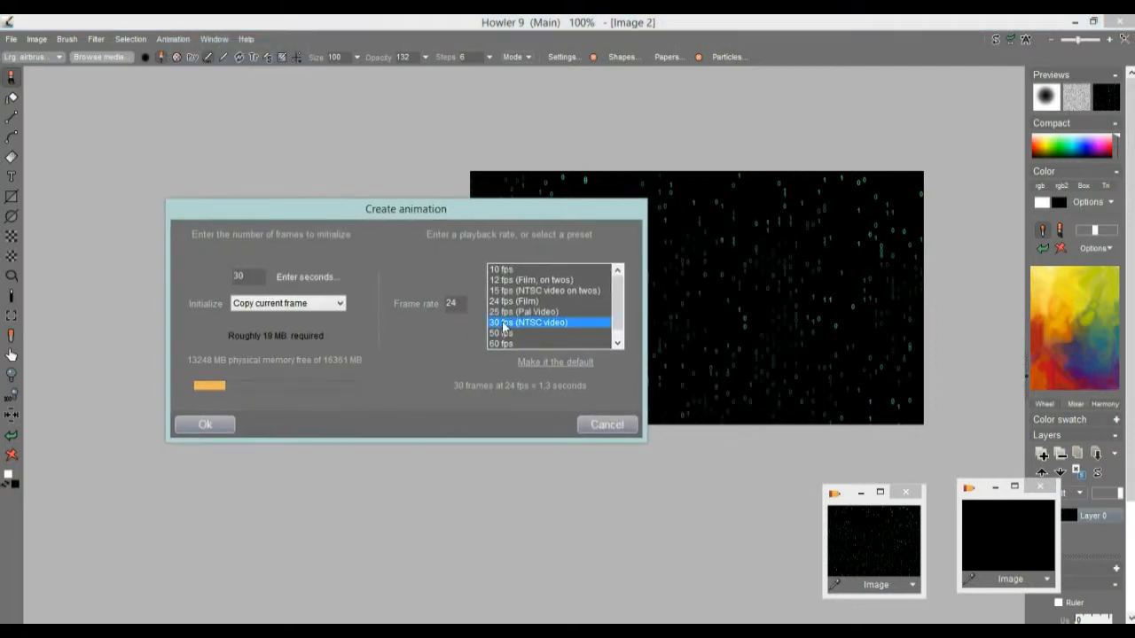
{"action": "double_click", "coordinate": [259, 276]}
{"action": "type", "text": "150"}
{"action": "left_click", "coordinate": [215, 426]}
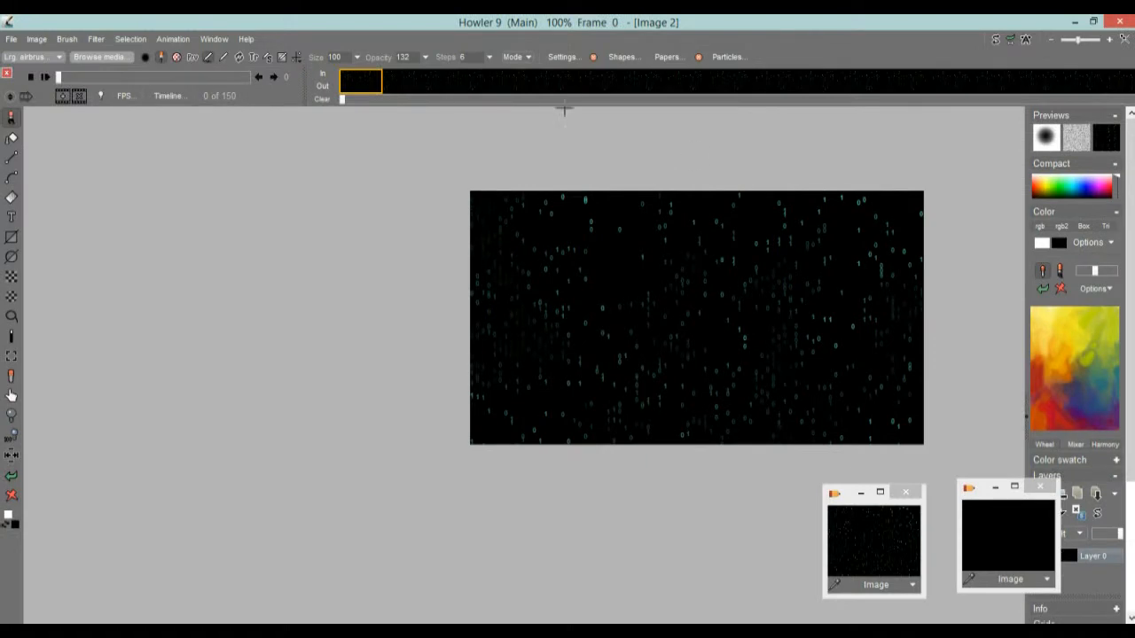
- Scrub to frame 46, then open the timeline editor and choose the Shift transform filter
{"action": "left_click_drag", "start_coordinate": [60, 78], "coordinate": [116, 78]}
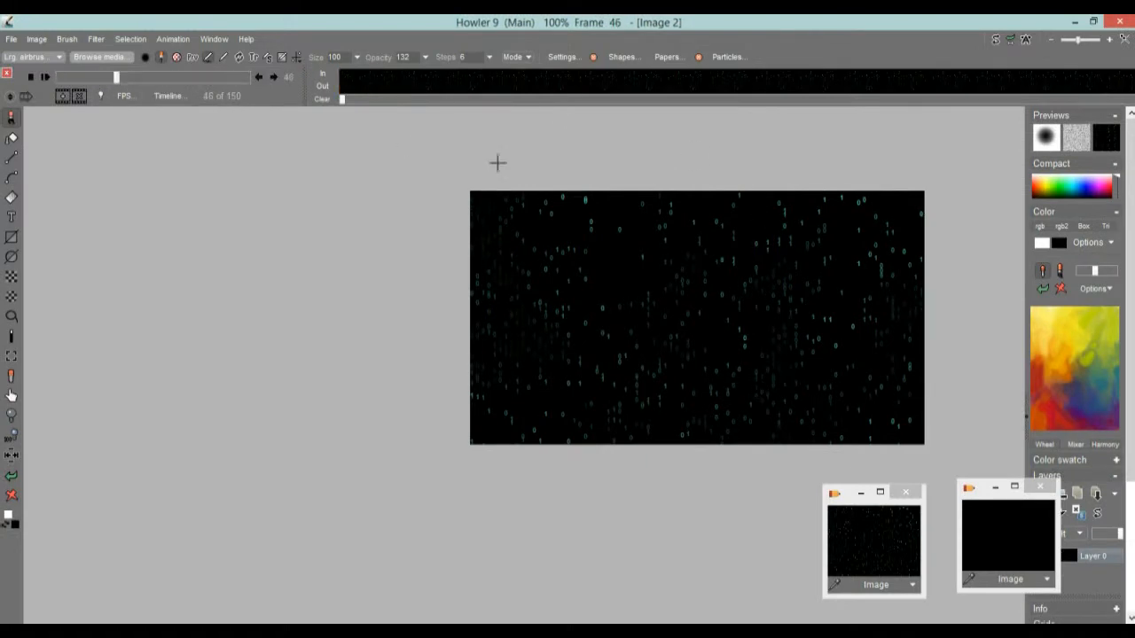
{"action": "left_click", "coordinate": [171, 100]}
{"action": "left_click_drag", "start_coordinate": [281, 119], "coordinate": [219, 153]}
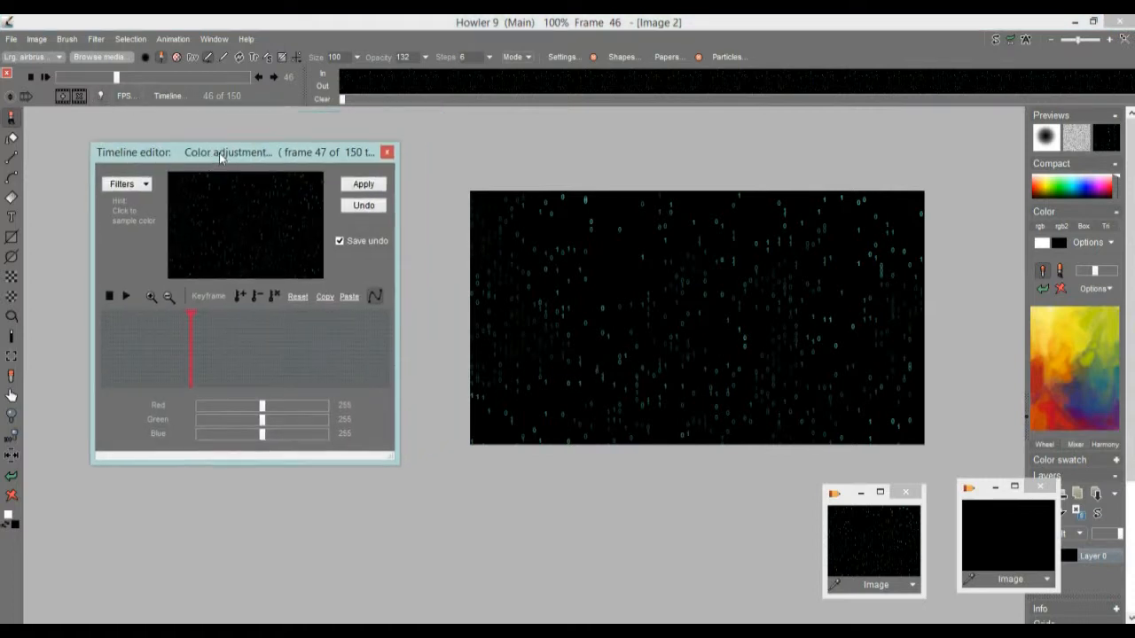
{"action": "left_click", "coordinate": [142, 186]}
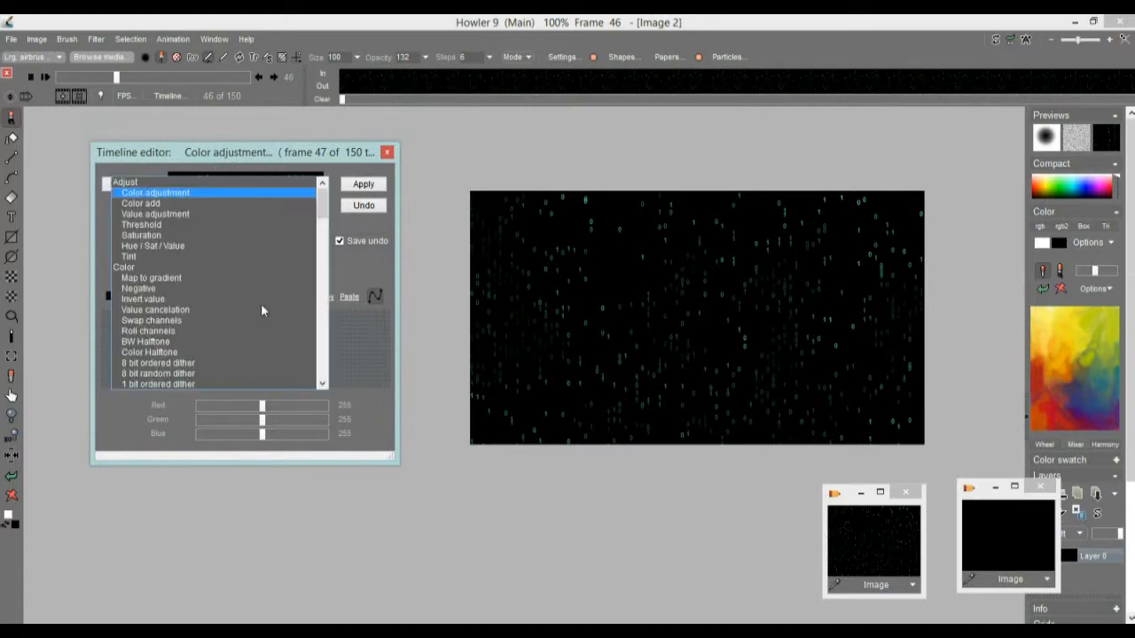
{"action": "left_click", "coordinate": [325, 259]}
{"action": "left_click_drag", "start_coordinate": [324, 263], "coordinate": [326, 288]}
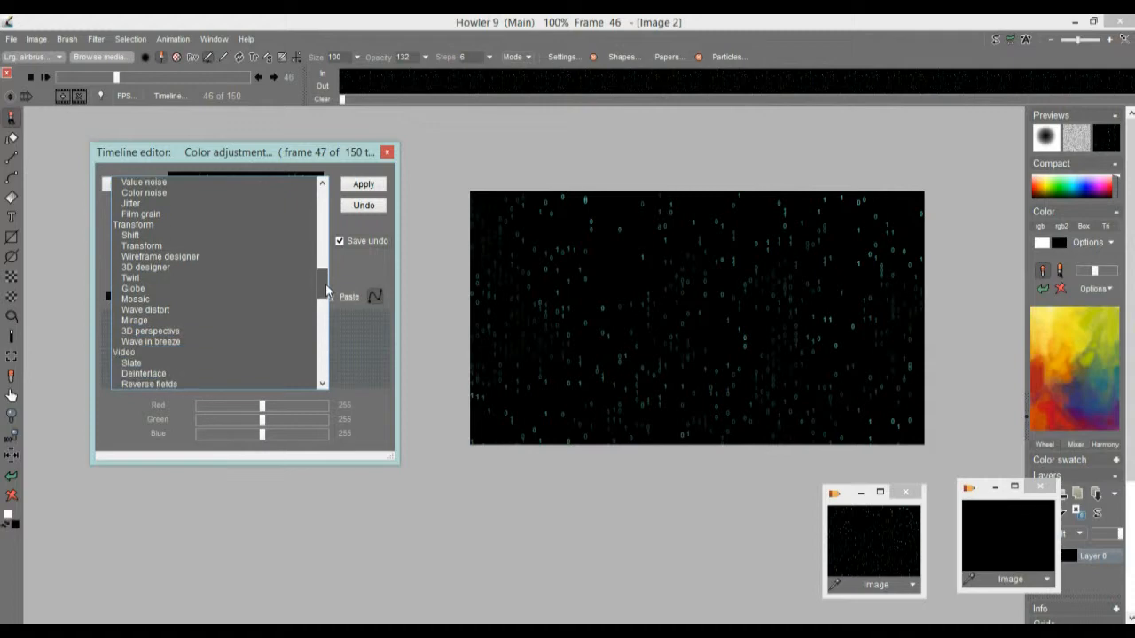
{"action": "left_click", "coordinate": [135, 236]}
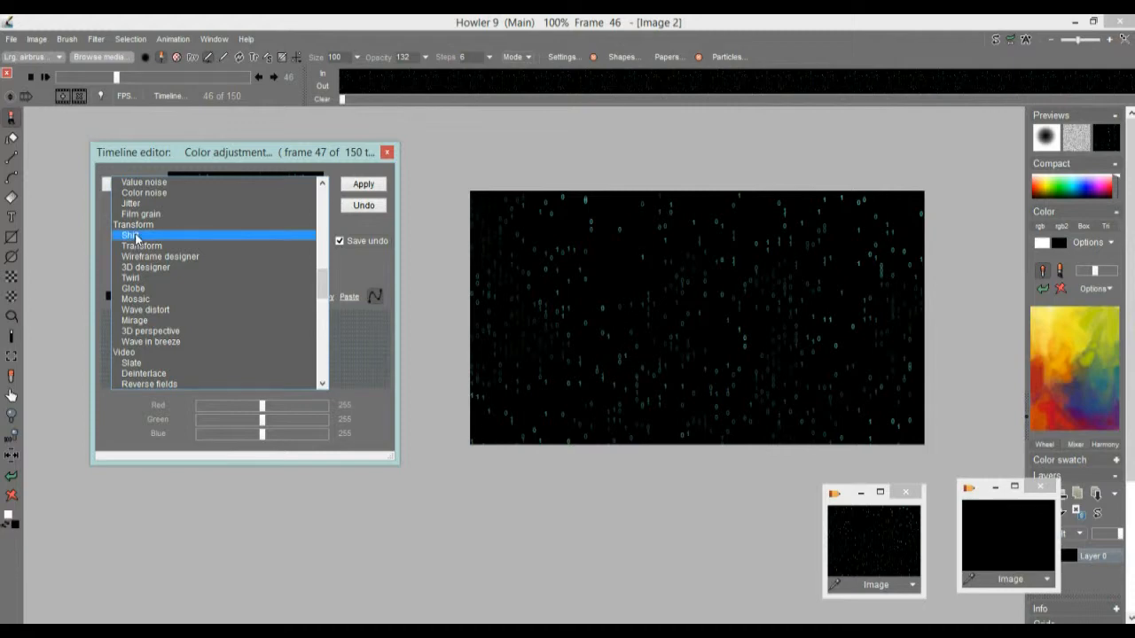
{"action": "left_click", "coordinate": [134, 237]}
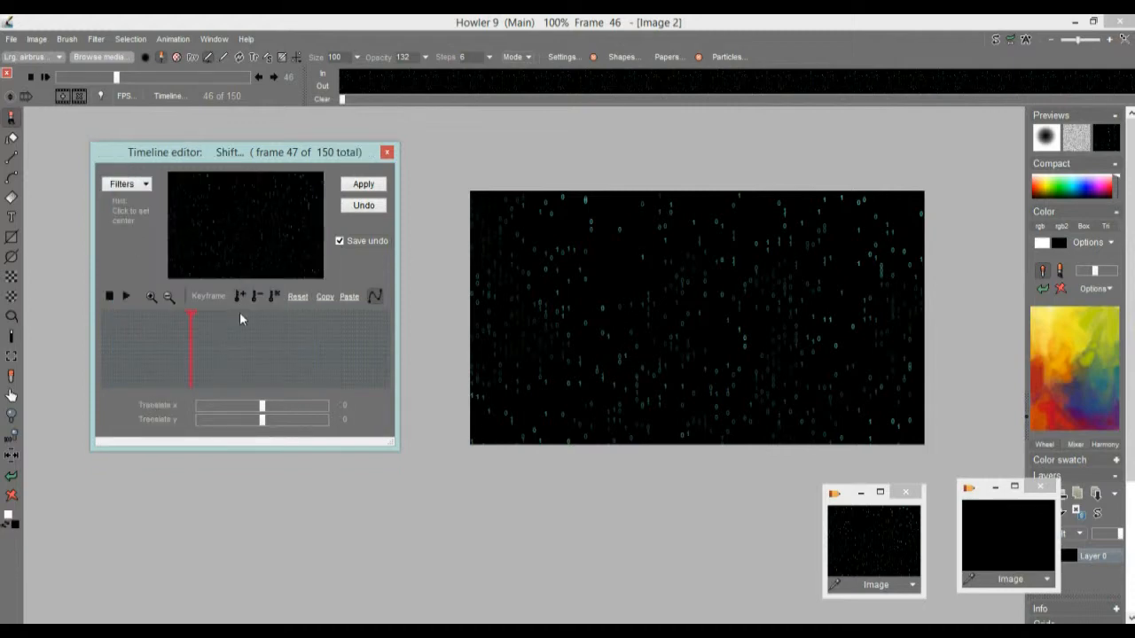
- Preview different Shift offsets, reset them, and set Translate y to -74
{"action": "left_click_drag", "start_coordinate": [243, 216], "coordinate": [245, 271]}
{"action": "left_click_drag", "start_coordinate": [241, 203], "coordinate": [271, 273]}
{"action": "left_click", "coordinate": [295, 297]}
{"action": "mouse_move", "coordinate": [261, 419]}
{"action": "left_mouse_down"}
{"action": "mouse_move", "coordinate": [200, 423]}
{"action": "mouse_move", "coordinate": [318, 424]}
{"action": "mouse_move", "coordinate": [204, 426]}
{"action": "mouse_move", "coordinate": [251, 432]}
{"action": "left_mouse_up"}
{"action": "mouse_move", "coordinate": [251, 419]}
{"action": "left_mouse_down"}
{"action": "mouse_move", "coordinate": [274, 420]}
{"action": "mouse_move", "coordinate": [255, 426]}
{"action": "left_mouse_up"}
{"action": "left_click_drag", "start_coordinate": [236, 427], "coordinate": [244, 426]}
{"action": "left_click_drag", "start_coordinate": [262, 425], "coordinate": [238, 423]}
- Keyframe the Shift at frame 1 with Translate y at -74 and at frame 150 with a positive Translate y
{"action": "left_click_drag", "start_coordinate": [172, 330], "coordinate": [101, 338]}
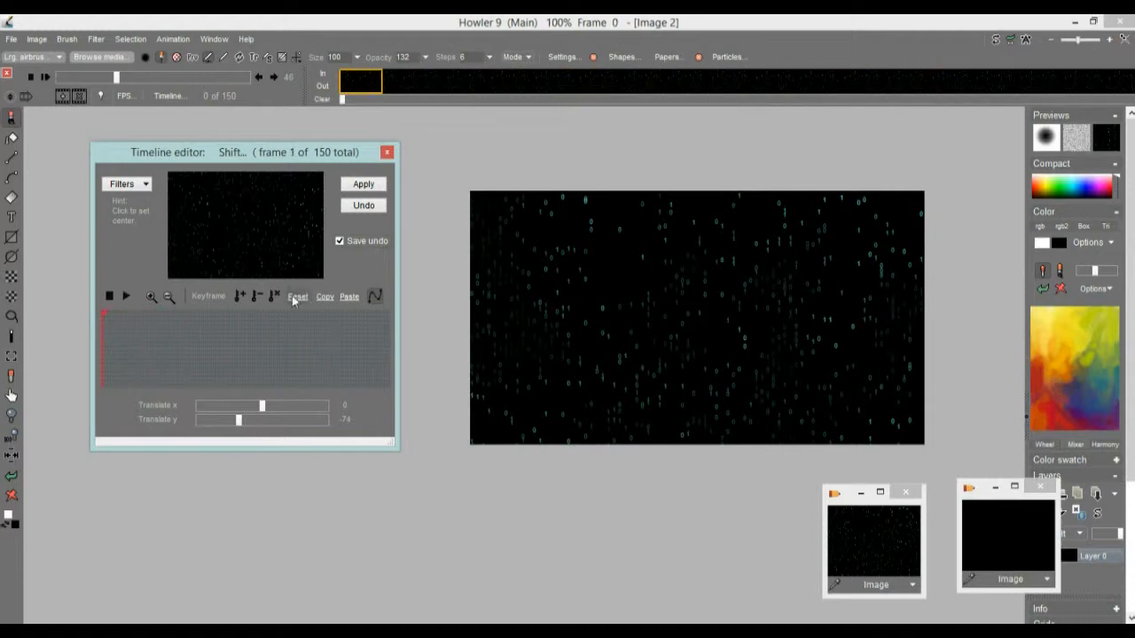
{"action": "left_click", "coordinate": [236, 295]}
{"action": "left_click_drag", "start_coordinate": [370, 343], "coordinate": [392, 341]}
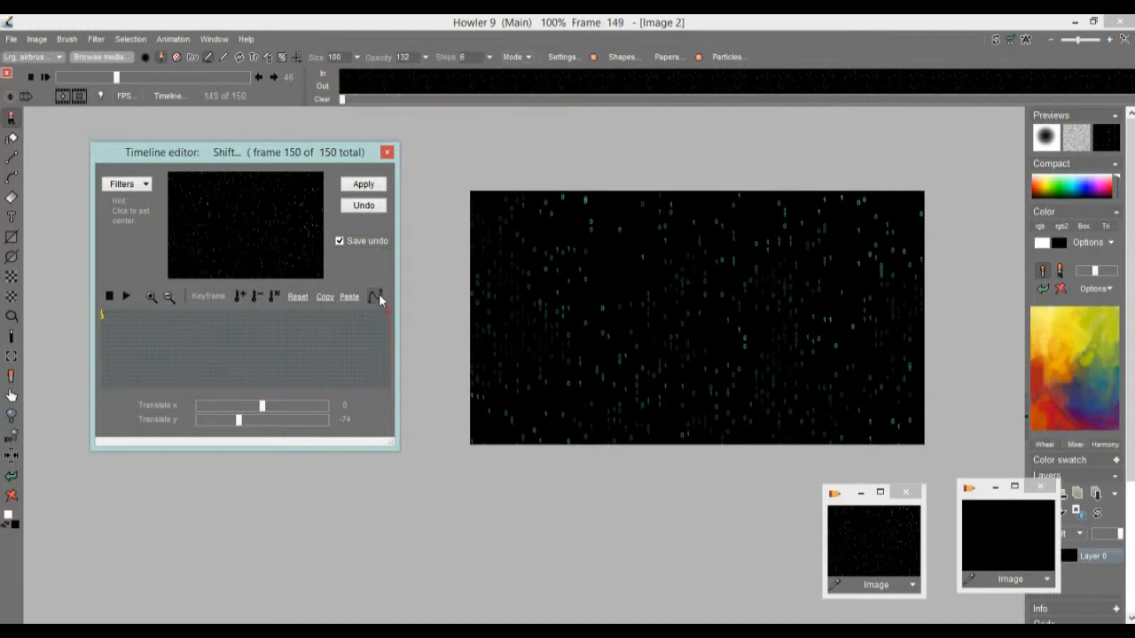
{"action": "left_click", "coordinate": [243, 297]}
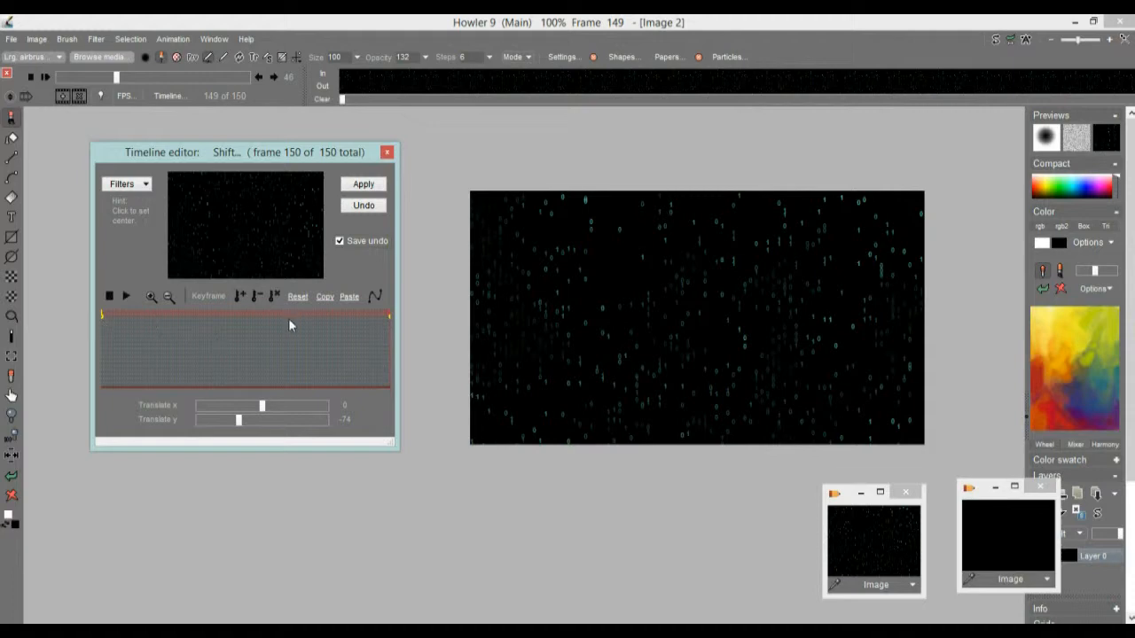
{"action": "left_click_drag", "start_coordinate": [244, 421], "coordinate": [276, 421]}
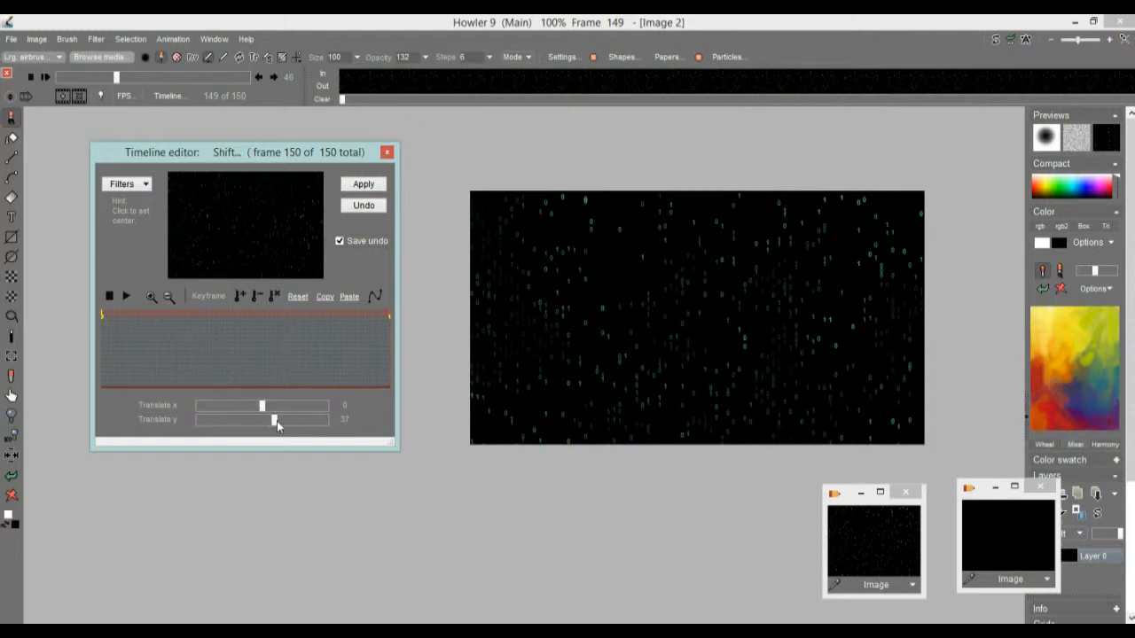
{"action": "left_click", "coordinate": [239, 299]}
- Check the Shift around frame 75, apply it to the animation, and scrub to frame 39 to review the motion
{"action": "left_click_drag", "start_coordinate": [184, 335], "coordinate": [246, 347]}
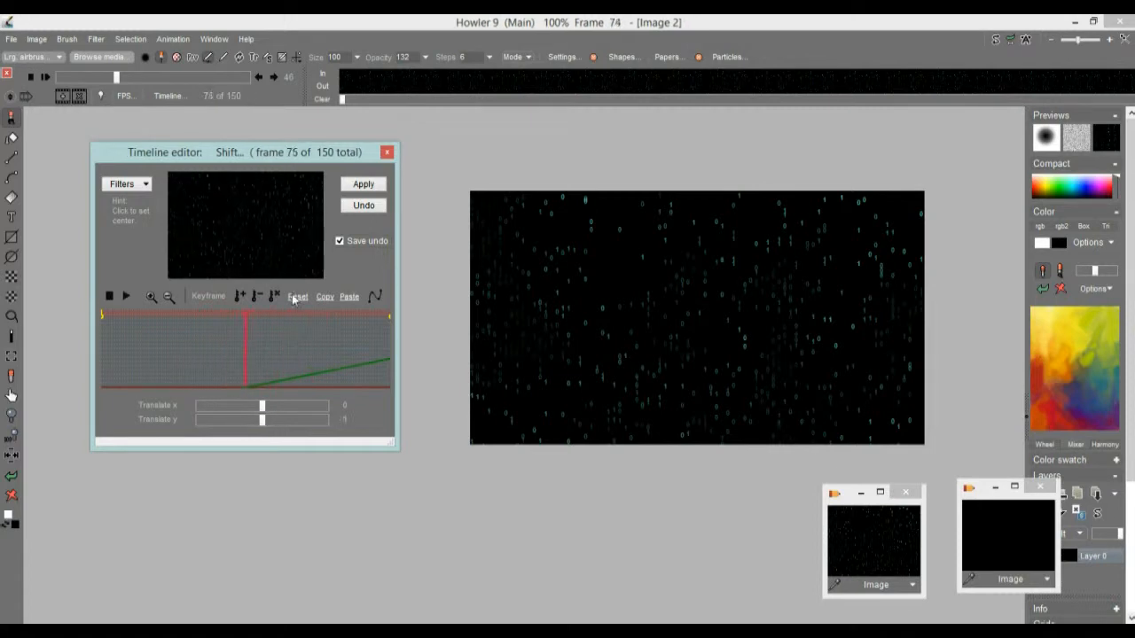
{"action": "left_click", "coordinate": [361, 186]}
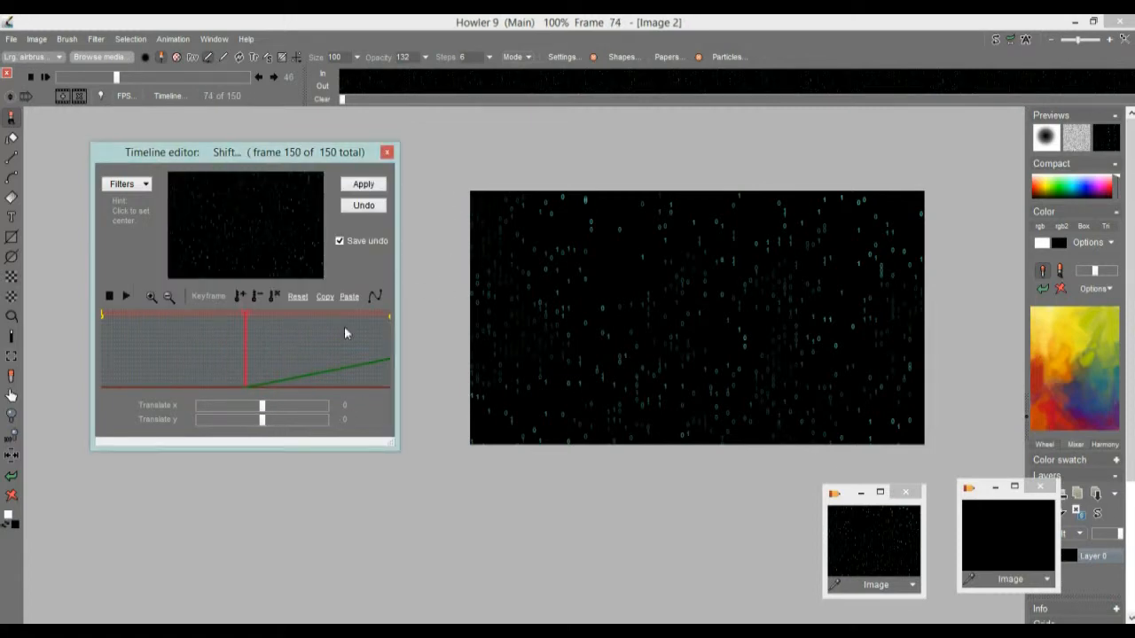
{"action": "mouse_move", "coordinate": [116, 78]}
{"action": "left_mouse_down"}
{"action": "mouse_move", "coordinate": [166, 82]}
{"action": "mouse_move", "coordinate": [108, 80]}
{"action": "left_mouse_up"}
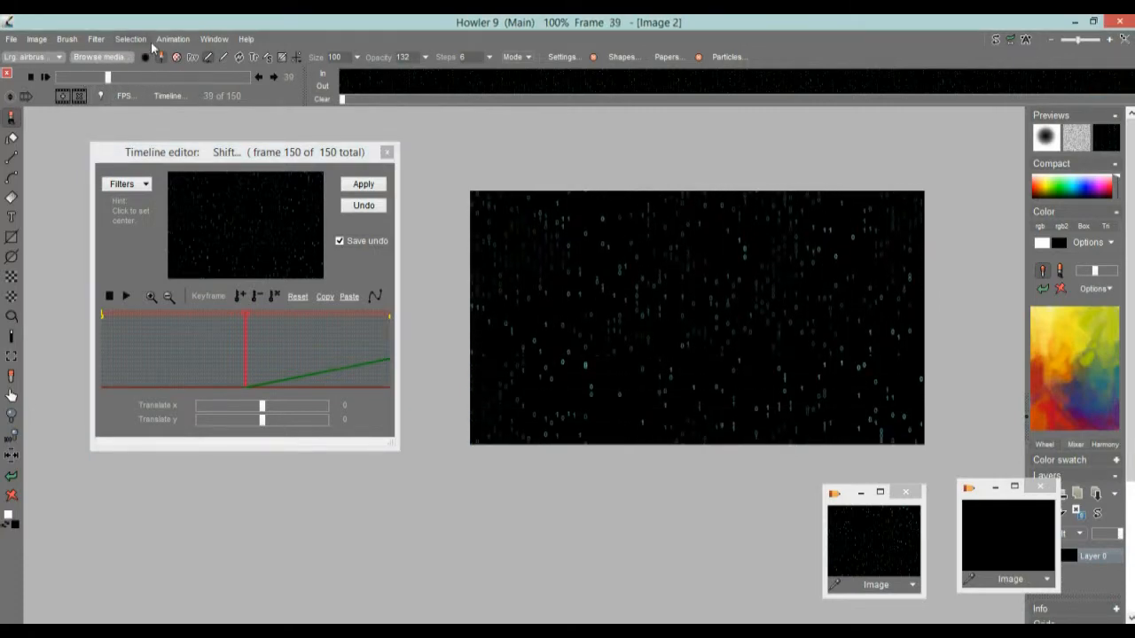
- Store the current animation to disc and place its stored-animation window clear of the canvas near the colour controls
{"action": "left_click", "coordinate": [177, 40]}
{"action": "mouse_move", "coordinate": [238, 95]}
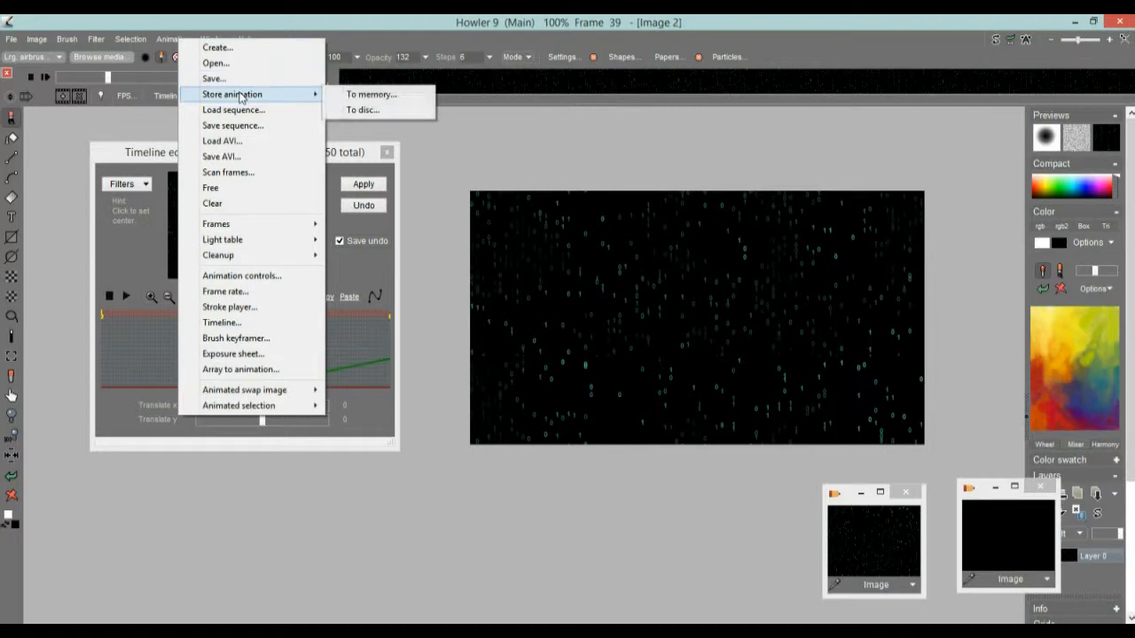
{"action": "left_click", "coordinate": [358, 110]}
{"action": "left_click_drag", "start_coordinate": [908, 149], "coordinate": [1001, 136]}
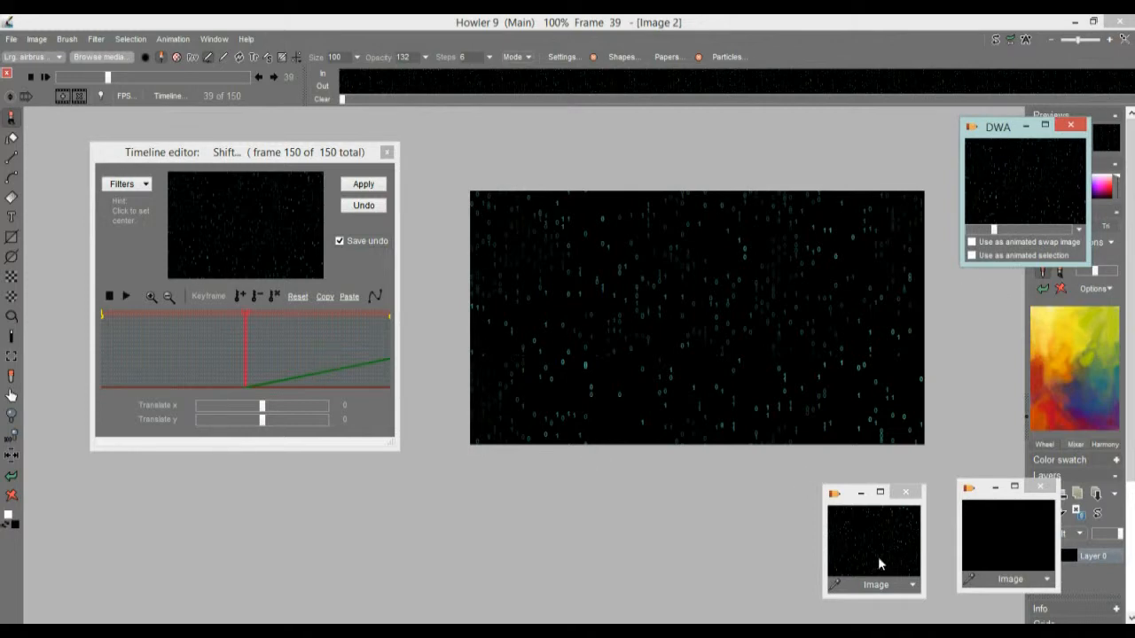
- Undo the Shift applied to the animation and scrub to frame 49 to check the frames
{"action": "left_click", "coordinate": [367, 206]}
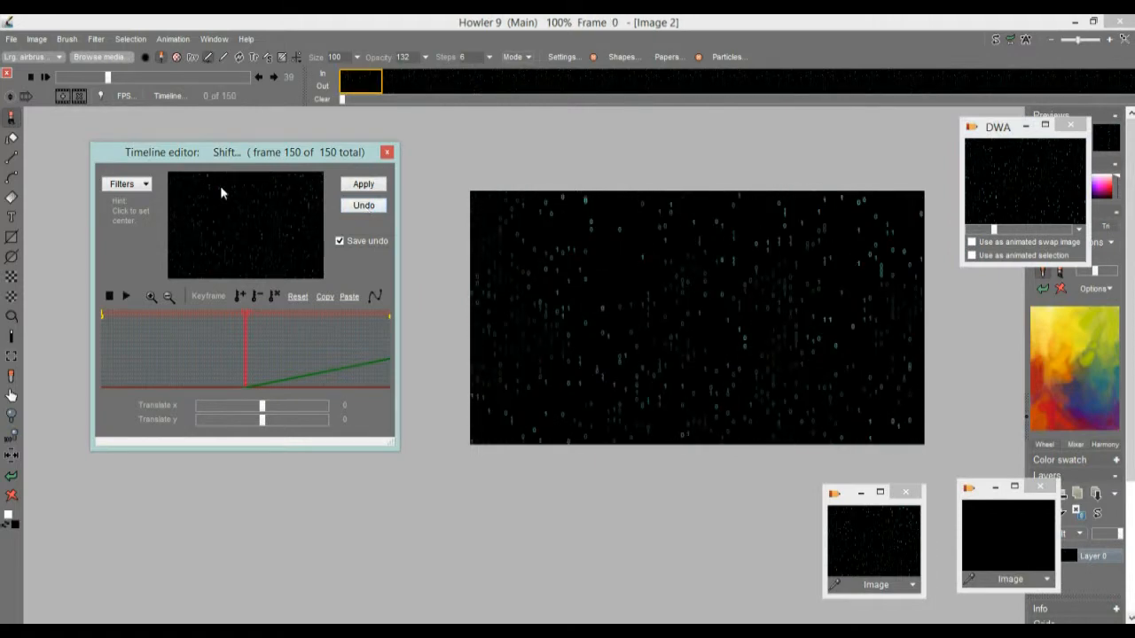
{"action": "left_click", "coordinate": [99, 78]}
{"action": "left_click_drag", "start_coordinate": [141, 80], "coordinate": [123, 79]}
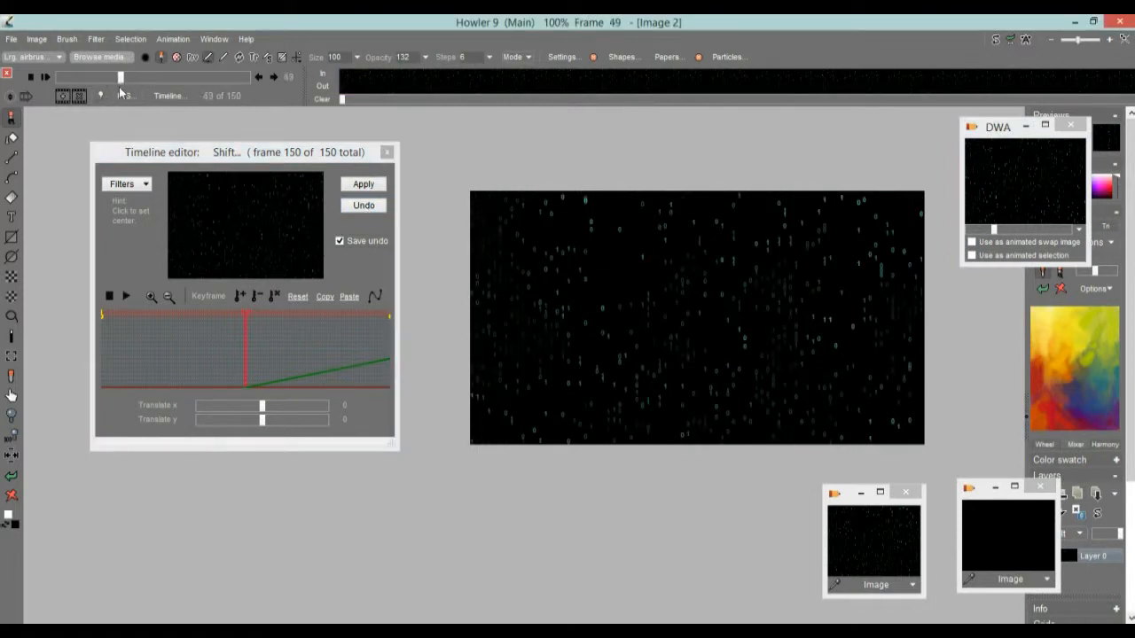
- Apply the Transform filter at Scale 163 to the whole animation and scrub to frame 34 to review it
{"action": "left_click", "coordinate": [137, 184]}
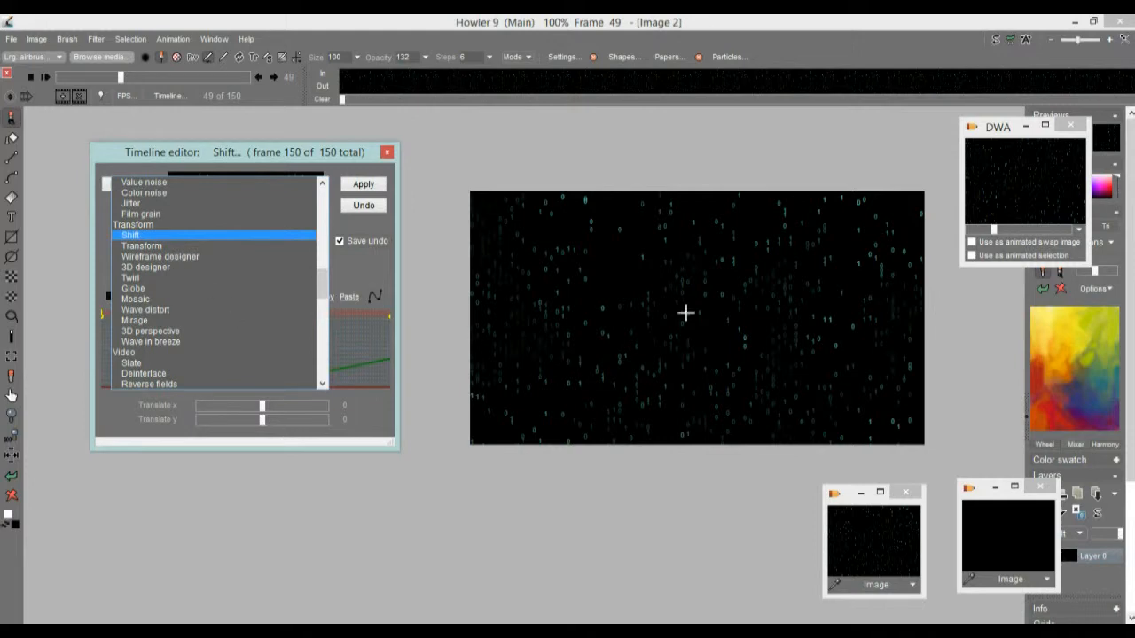
{"action": "left_click", "coordinate": [146, 246]}
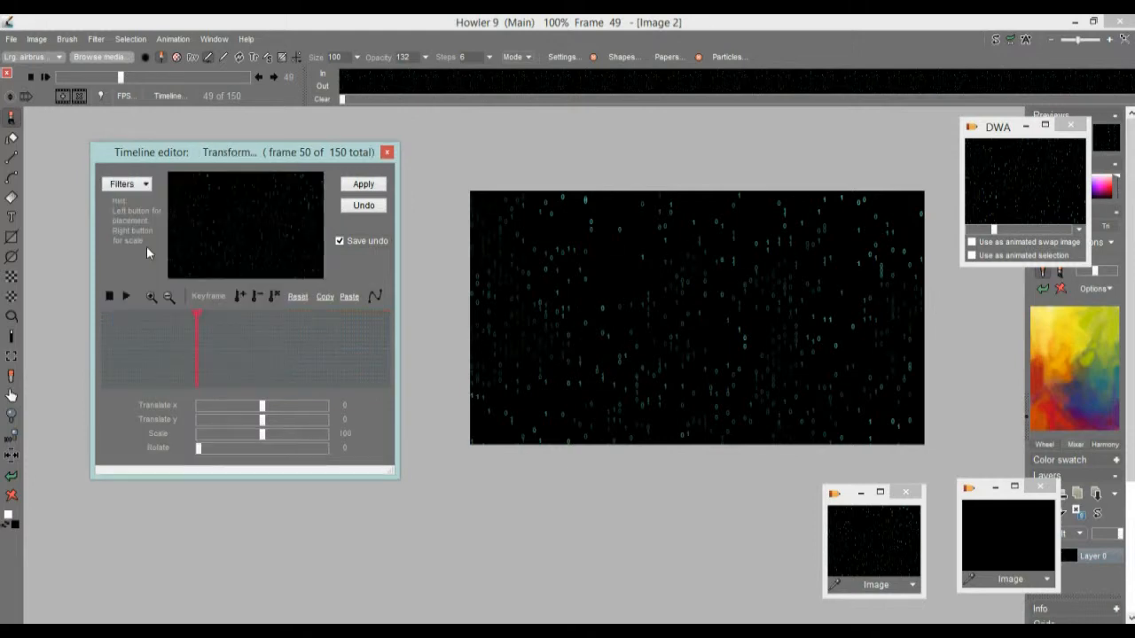
{"action": "left_click_drag", "start_coordinate": [272, 436], "coordinate": [297, 436]}
{"action": "left_click", "coordinate": [375, 188]}
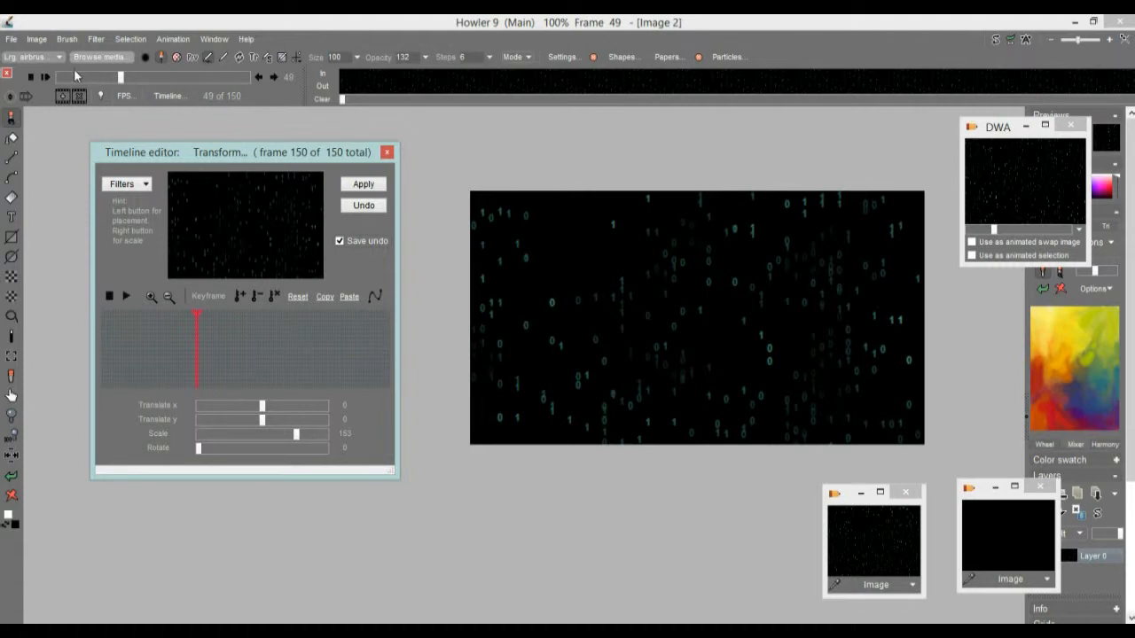
{"action": "mouse_move", "coordinate": [77, 78]}
{"action": "left_mouse_down"}
{"action": "mouse_move", "coordinate": [109, 81]}
{"action": "mouse_move", "coordinate": [58, 81]}
{"action": "left_mouse_up"}
{"action": "left_click", "coordinate": [102, 78]}
- Switch the timeline filter to Shift and set a strongly negative Translate y for a keyframe at frame 1
{"action": "left_click", "coordinate": [125, 184]}
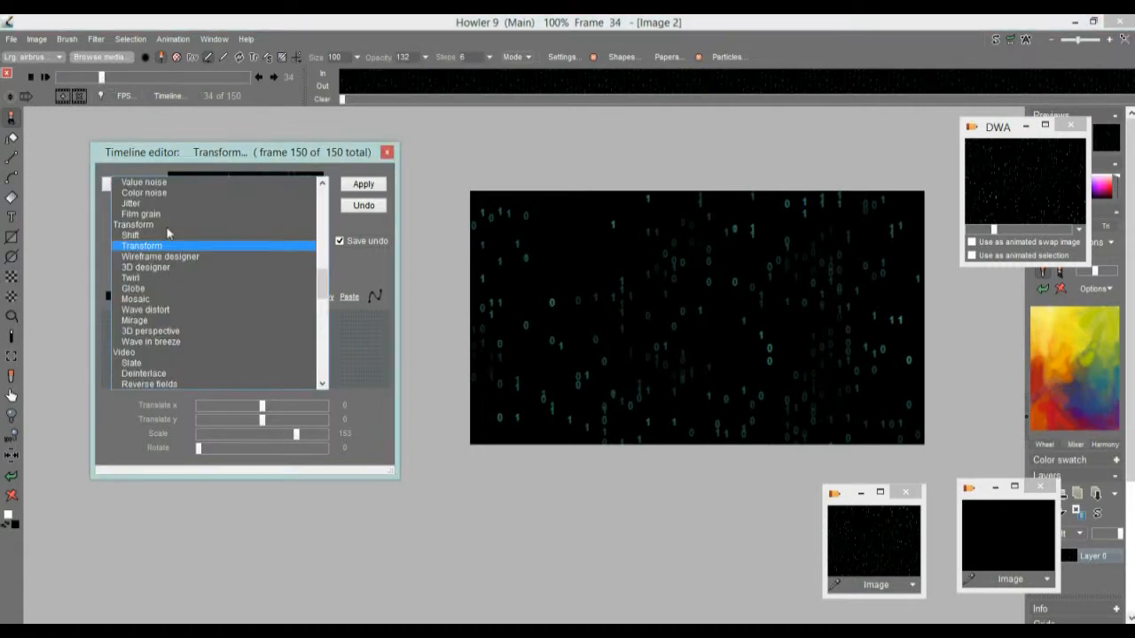
{"action": "left_click", "coordinate": [131, 235]}
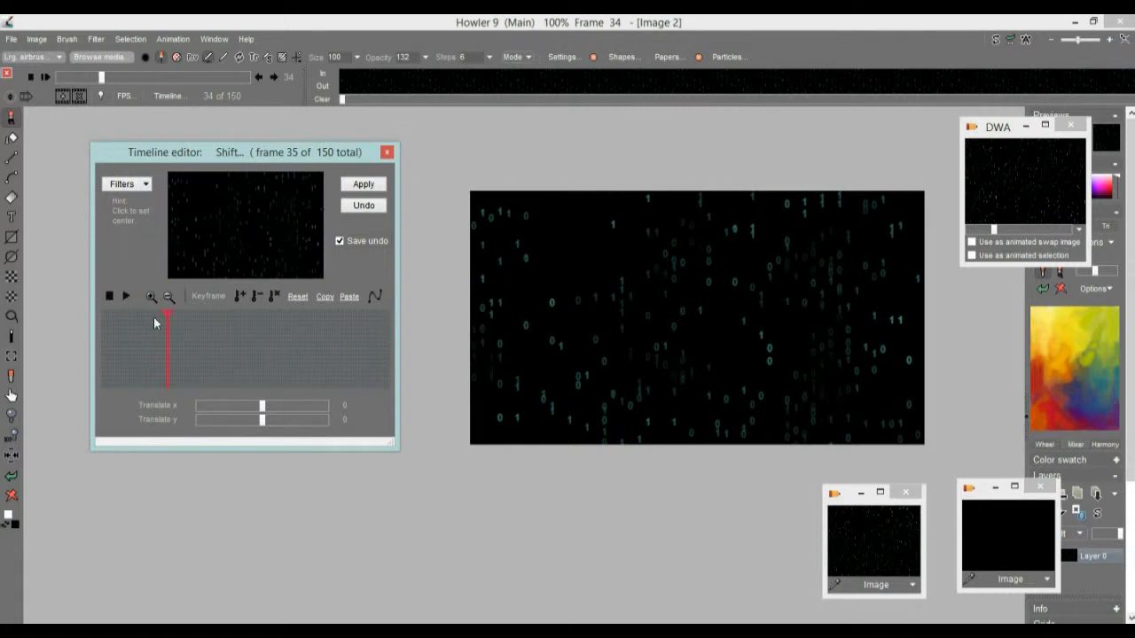
{"action": "left_click_drag", "start_coordinate": [243, 424], "coordinate": [219, 428]}
{"action": "left_click_drag", "start_coordinate": [156, 353], "coordinate": [98, 342]}
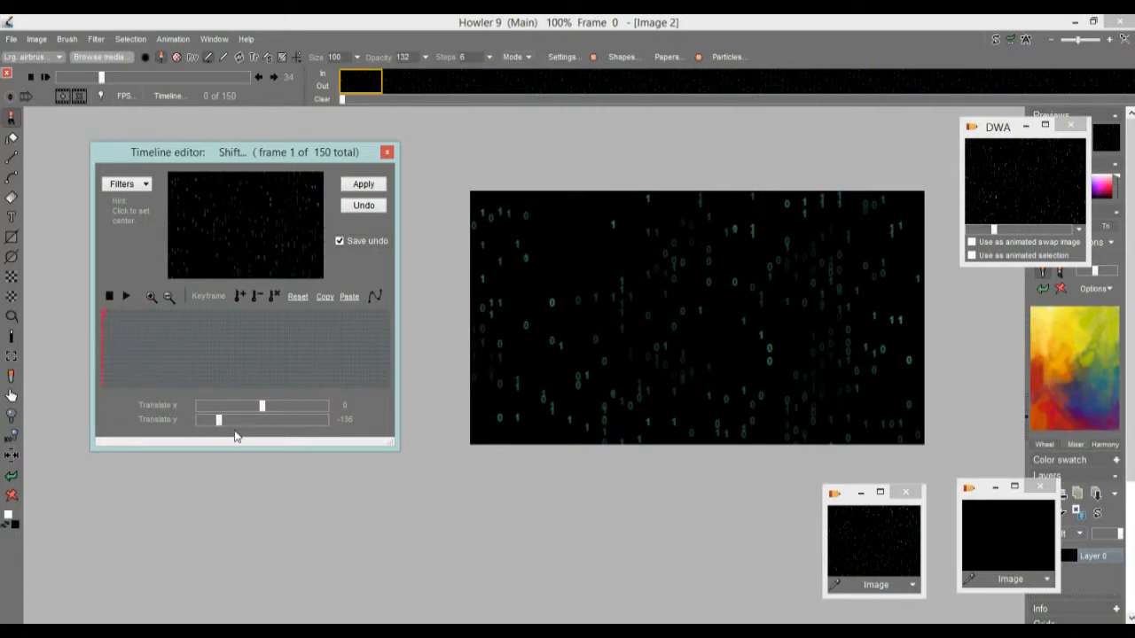
{"action": "mouse_move", "coordinate": [223, 429]}
{"action": "left_mouse_down"}
{"action": "mouse_move", "coordinate": [293, 420]}
{"action": "mouse_move", "coordinate": [221, 421]}
{"action": "left_mouse_up"}
- Keyframe the Shift at frame 150 with Translate y at 148, and apply it to the animation
{"action": "left_click", "coordinate": [345, 350]}
{"action": "left_click", "coordinate": [391, 354]}
{"action": "left_click_drag", "start_coordinate": [301, 419], "coordinate": [305, 418]}
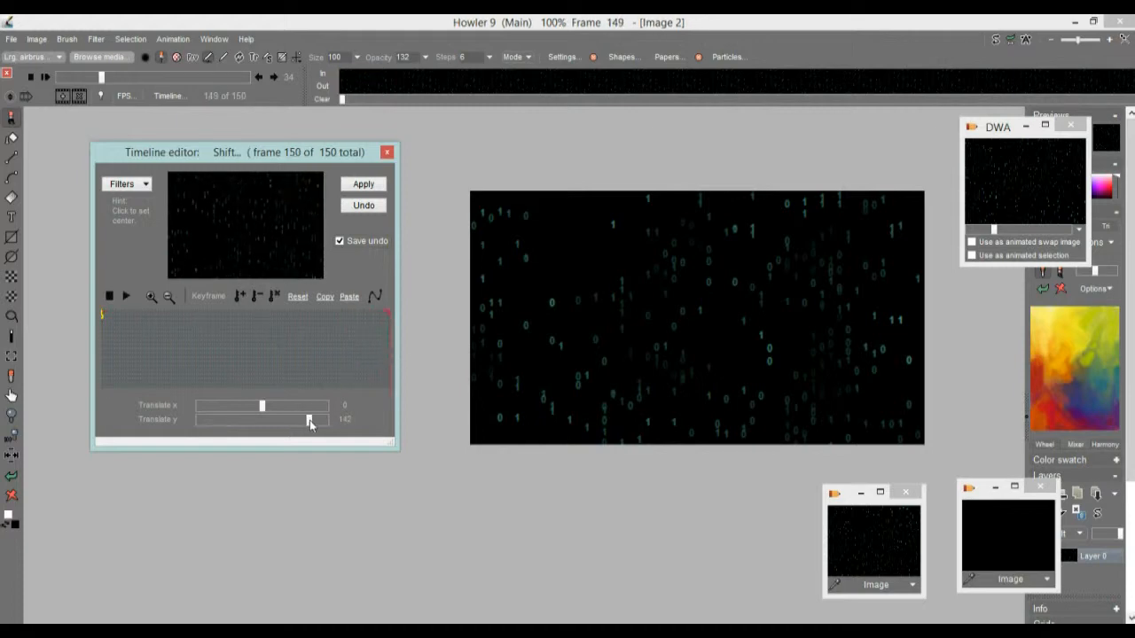
{"action": "left_click", "coordinate": [242, 301]}
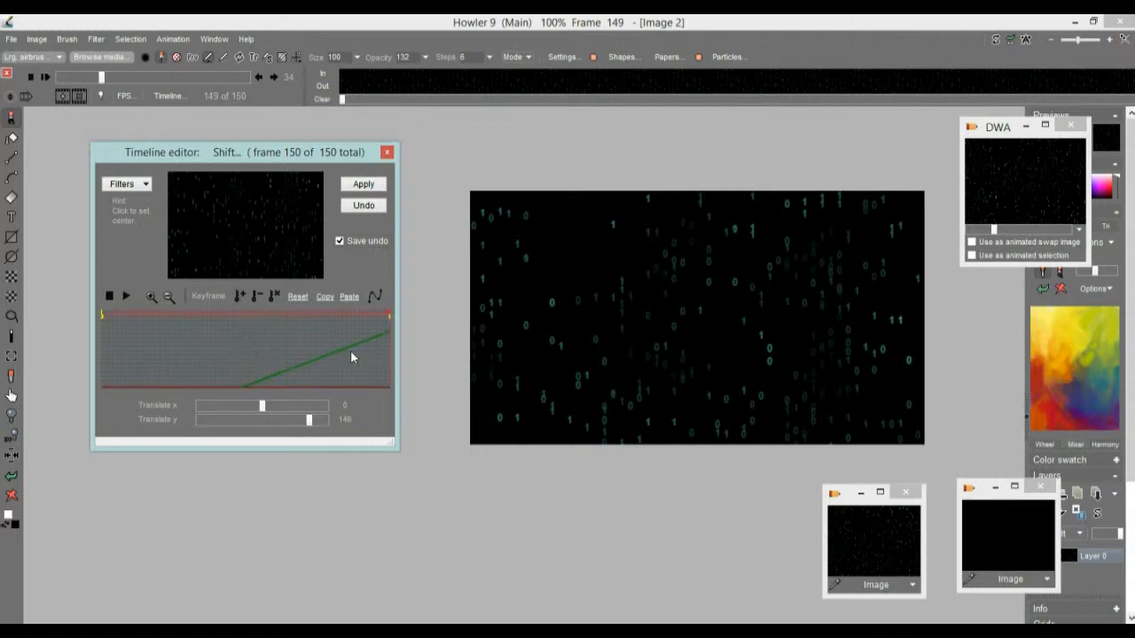
{"action": "left_click", "coordinate": [363, 185]}
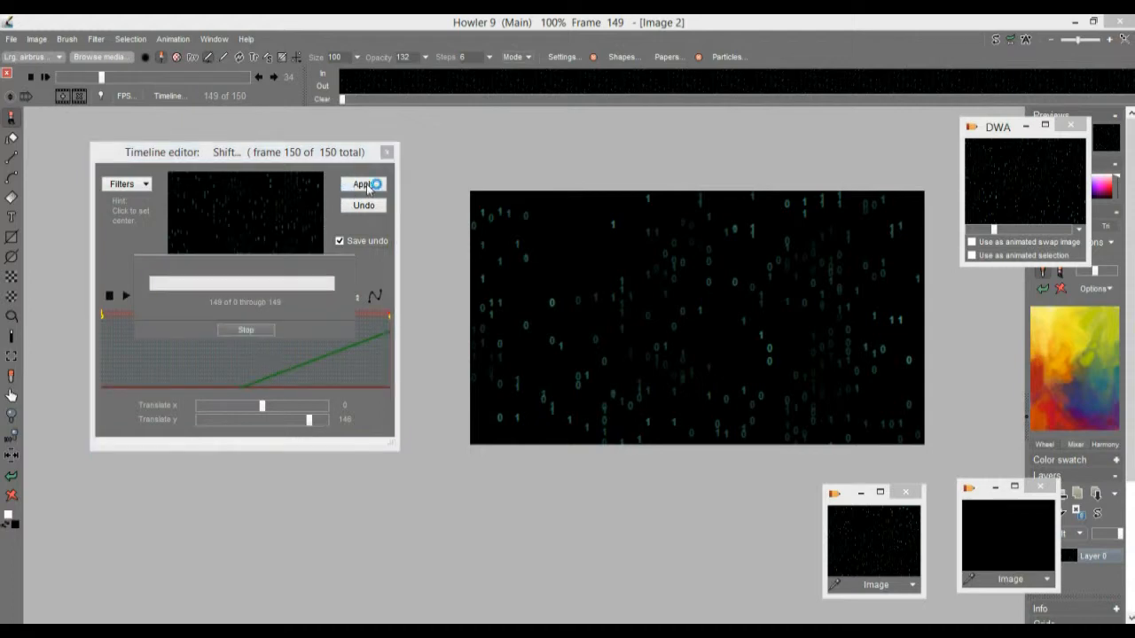
{"action": "mouse_move", "coordinate": [161, 341]}
{"action": "left_mouse_down"}
{"action": "mouse_move", "coordinate": [296, 354]}
{"action": "mouse_move", "coordinate": [242, 355]}
{"action": "left_mouse_up"}
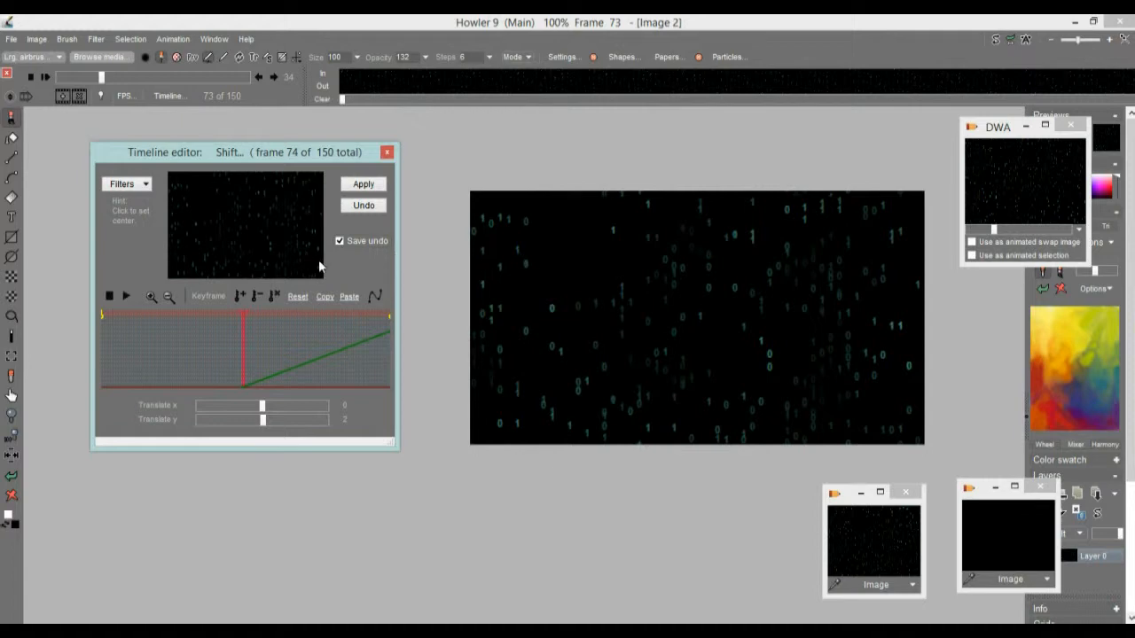
- Brighten the whole animation with Adjust color, multiplying Red by 157, Green by 141 and Blue by 132
{"action": "left_click", "coordinate": [99, 40]}
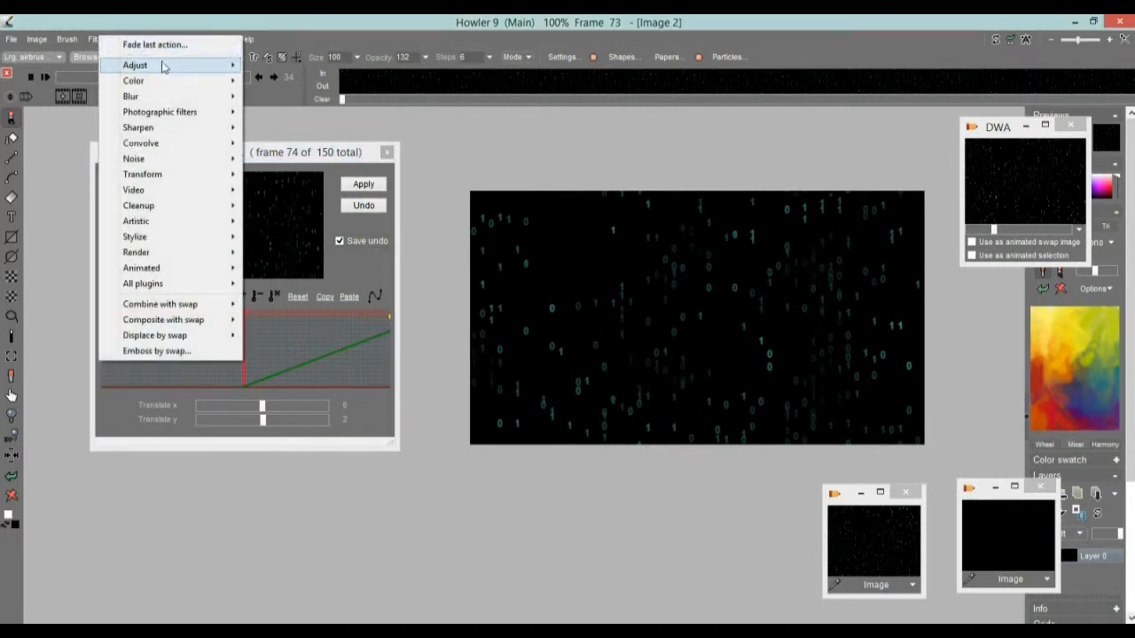
{"action": "mouse_move", "coordinate": [162, 64]}
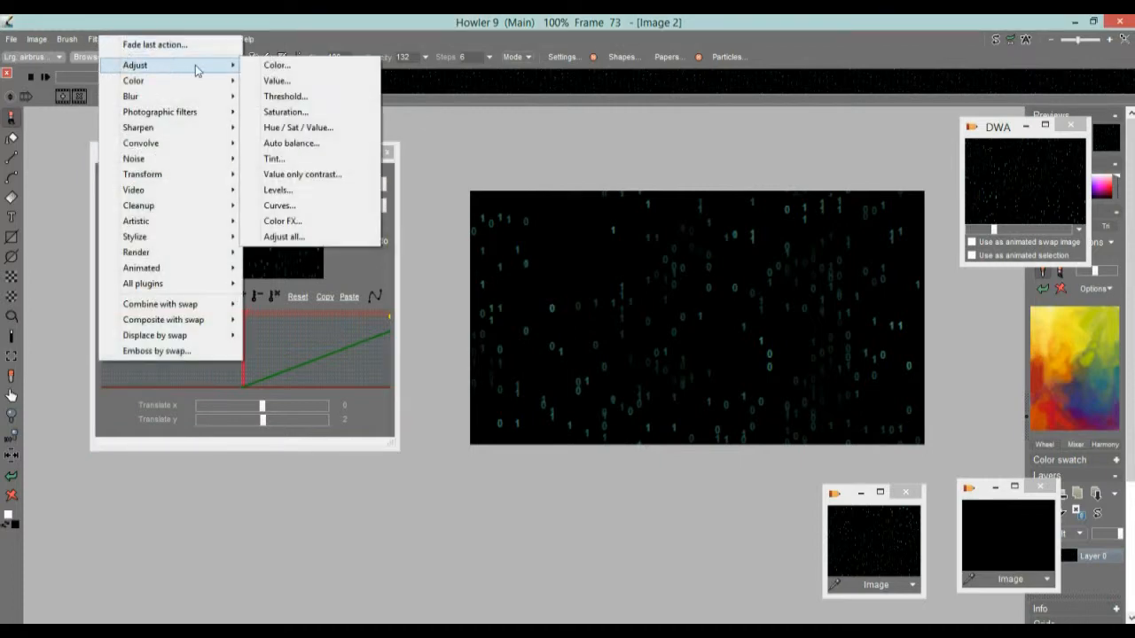
{"action": "left_click", "coordinate": [276, 65]}
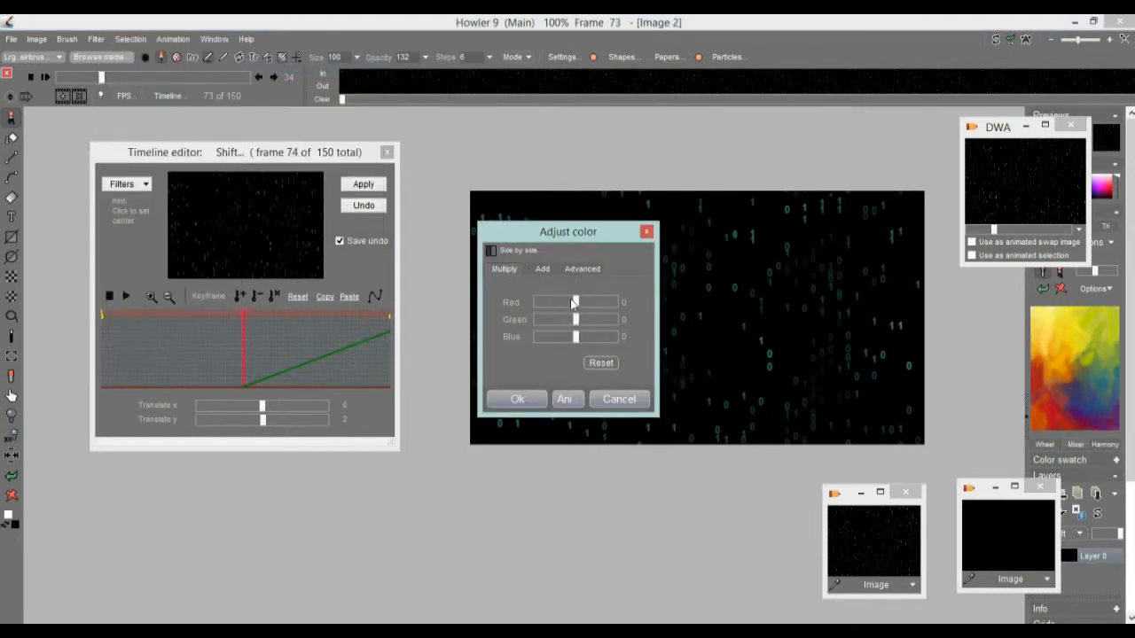
{"action": "mouse_move", "coordinate": [579, 302]}
{"action": "left_mouse_down"}
{"action": "mouse_move", "coordinate": [599, 303]}
{"action": "mouse_move", "coordinate": [581, 308]}
{"action": "mouse_move", "coordinate": [588, 320]}
{"action": "left_mouse_up"}
{"action": "left_click_drag", "start_coordinate": [586, 337], "coordinate": [601, 302]}
{"action": "left_click_drag", "start_coordinate": [564, 237], "coordinate": [510, 331]}
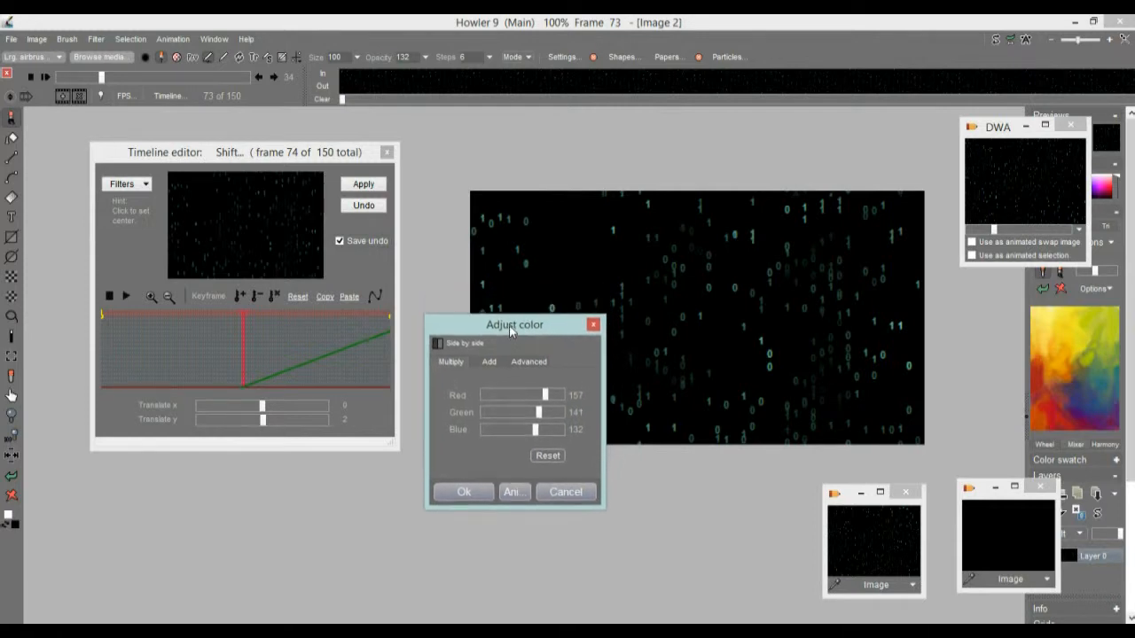
{"action": "left_click", "coordinate": [514, 493]}
{"action": "left_click", "coordinate": [485, 395]}
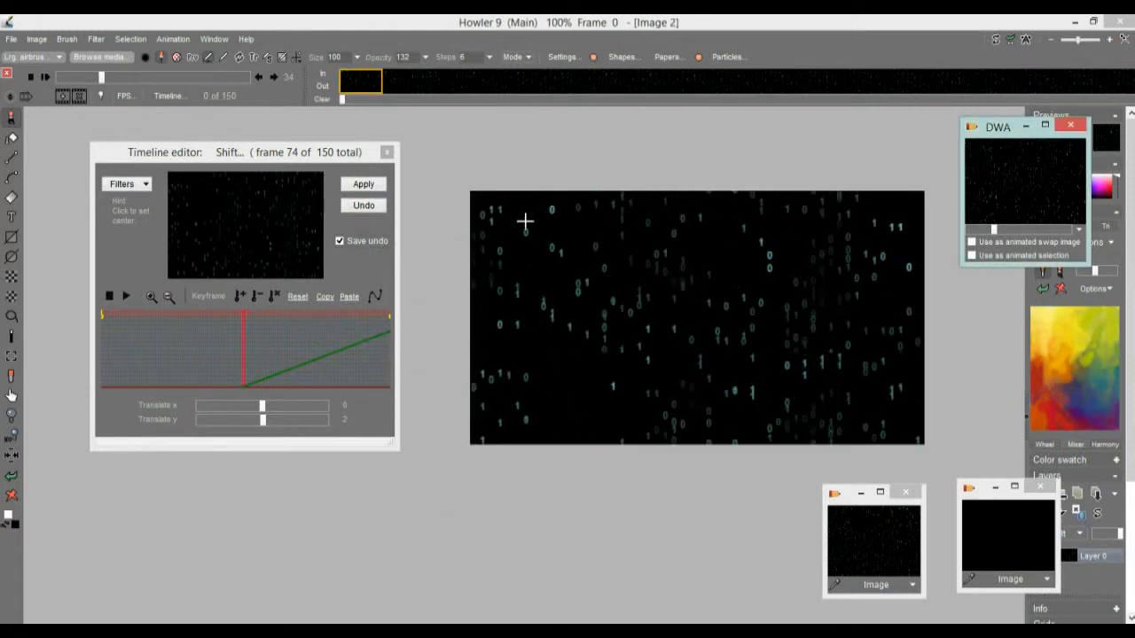
- Store the brightened larger-digit animation to disc and place its window below the first stored animation
{"action": "left_click", "coordinate": [177, 40]}
{"action": "mouse_move", "coordinate": [284, 93]}
{"action": "left_click", "coordinate": [364, 108]}
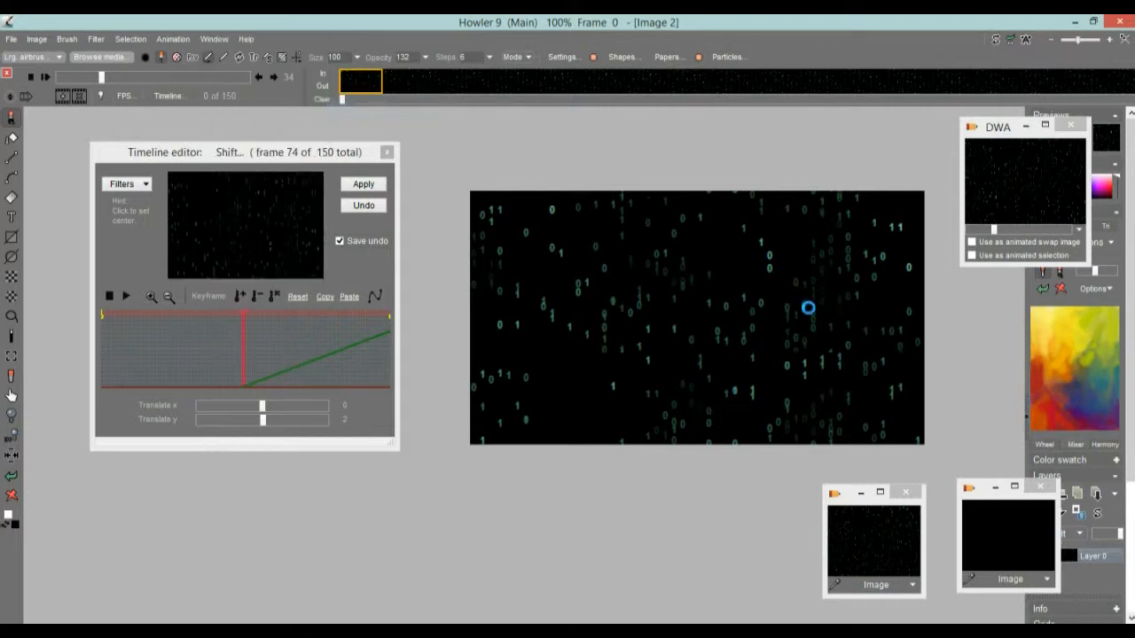
{"action": "left_click_drag", "start_coordinate": [907, 146], "coordinate": [1013, 300]}
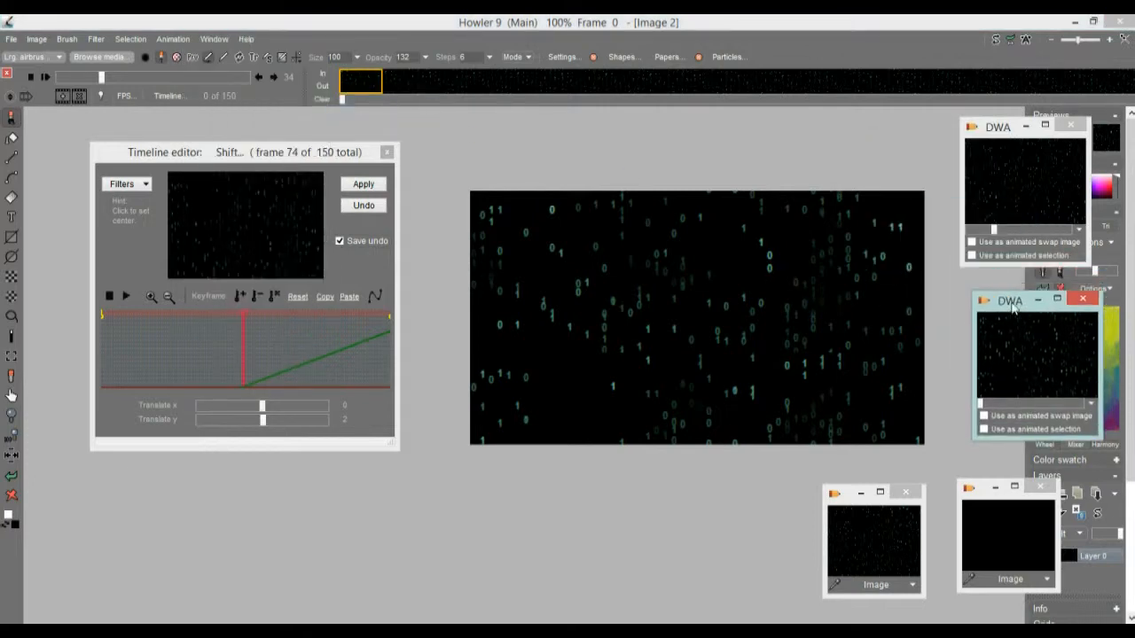
- Restore the first stored animation, then replace it with the second stored one
{"action": "double_click", "coordinate": [1024, 178]}
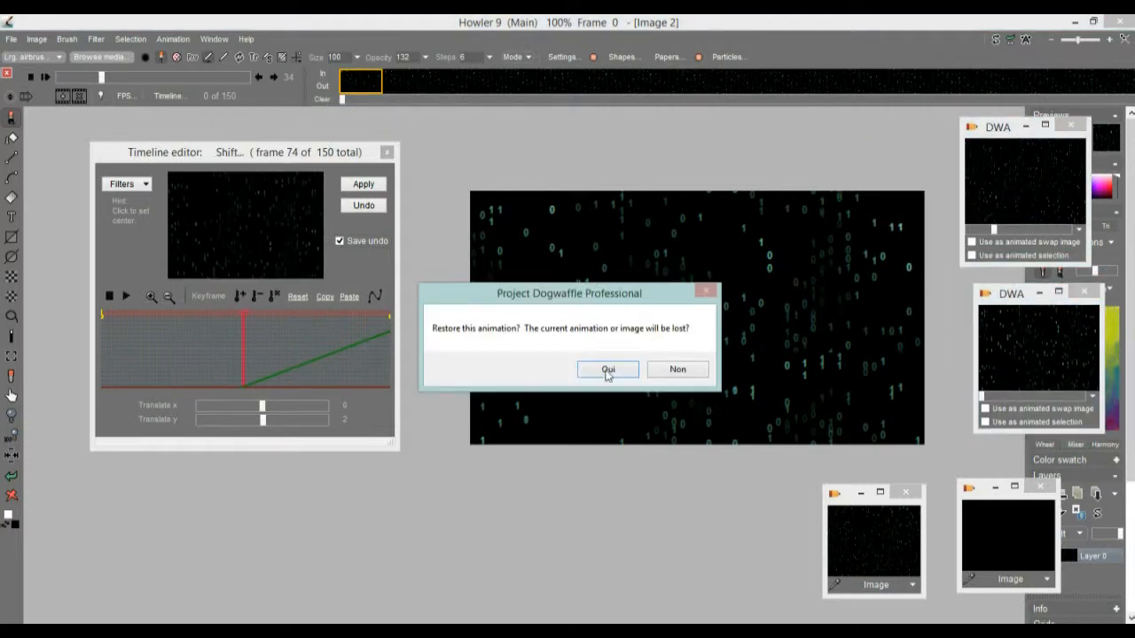
{"action": "left_click", "coordinate": [609, 369]}
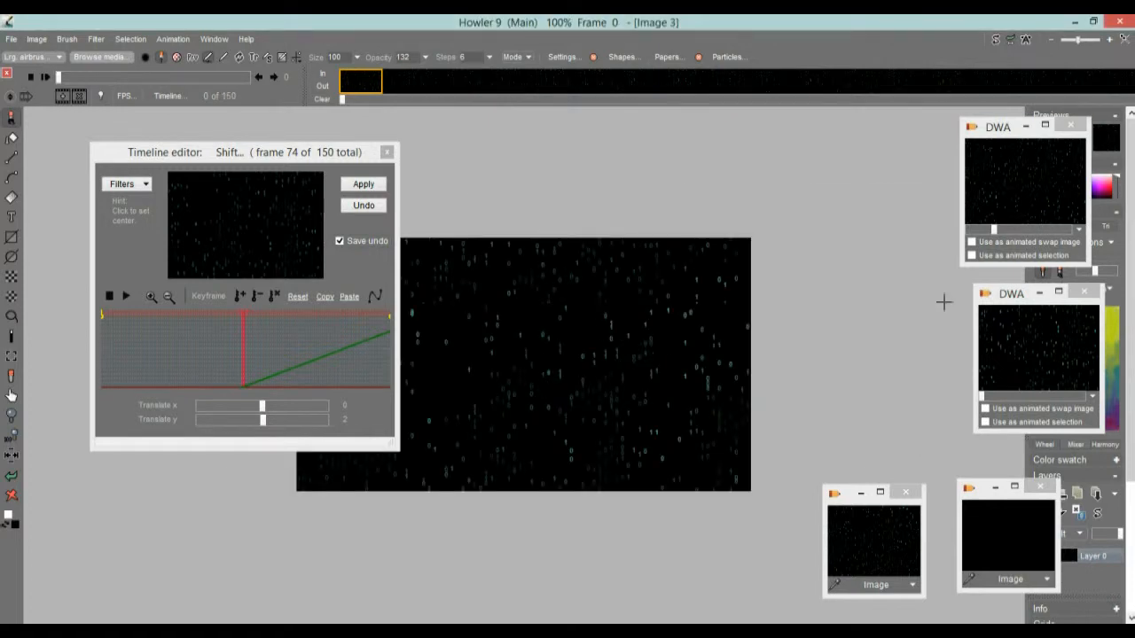
{"action": "double_click", "coordinate": [1037, 346]}
{"action": "left_click", "coordinate": [609, 370]}
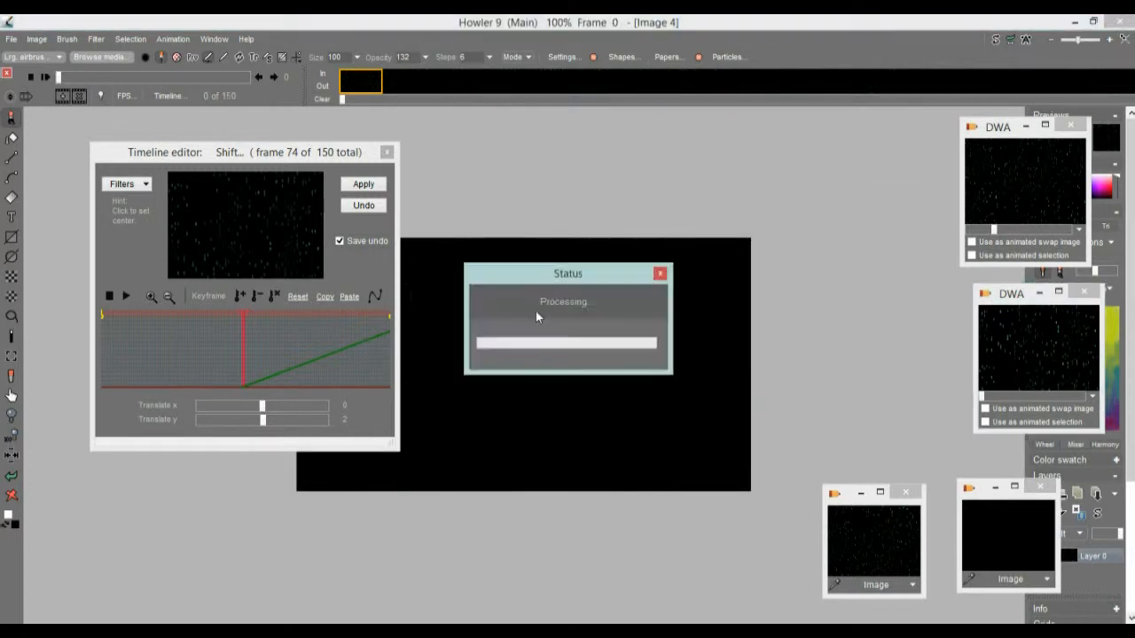
- Preview frames in both stored animations and scrub the restored animation to frame 55
{"action": "mouse_move", "coordinate": [1010, 397]}
{"action": "left_mouse_down"}
{"action": "mouse_move", "coordinate": [1055, 398]}
{"action": "mouse_move", "coordinate": [1016, 398]}
{"action": "left_mouse_up"}
{"action": "left_click_drag", "start_coordinate": [996, 232], "coordinate": [1041, 234]}
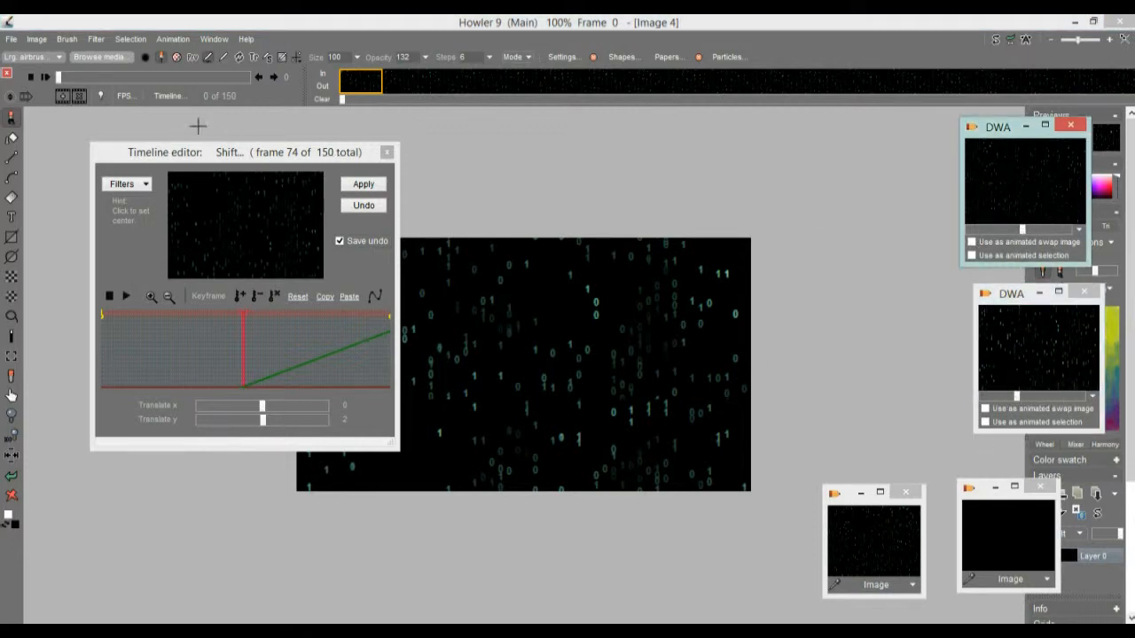
{"action": "left_click_drag", "start_coordinate": [62, 77], "coordinate": [129, 78]}
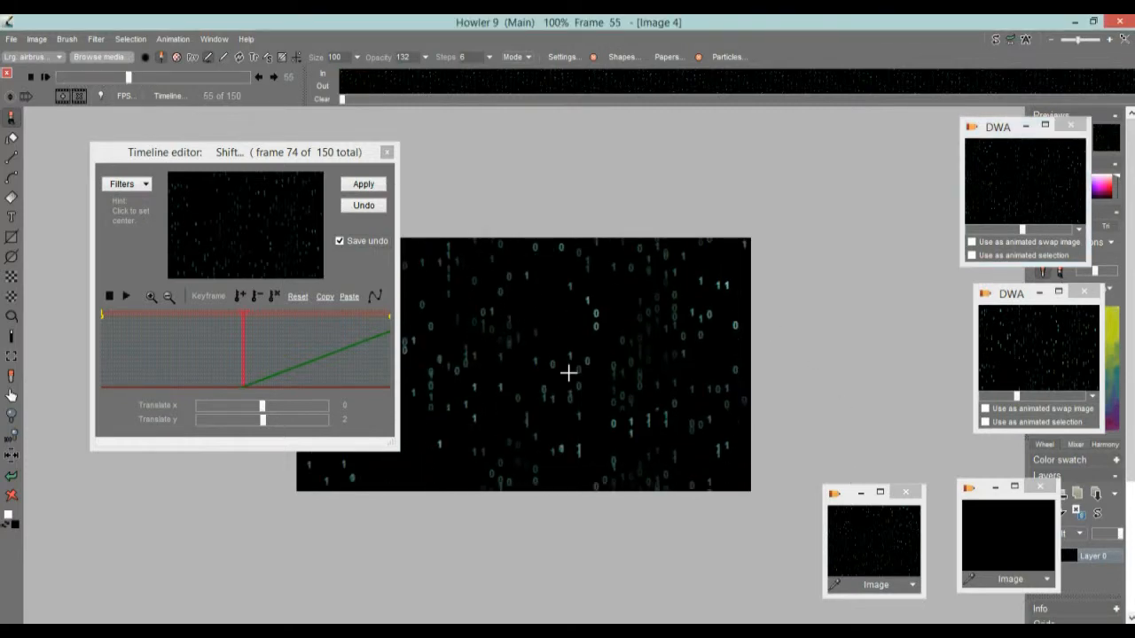
- Bring back the stored digits image and create a 150-frame animation from copies of it, keeping the canvas clear of the timeline editor
{"action": "left_click", "coordinate": [874, 533]}
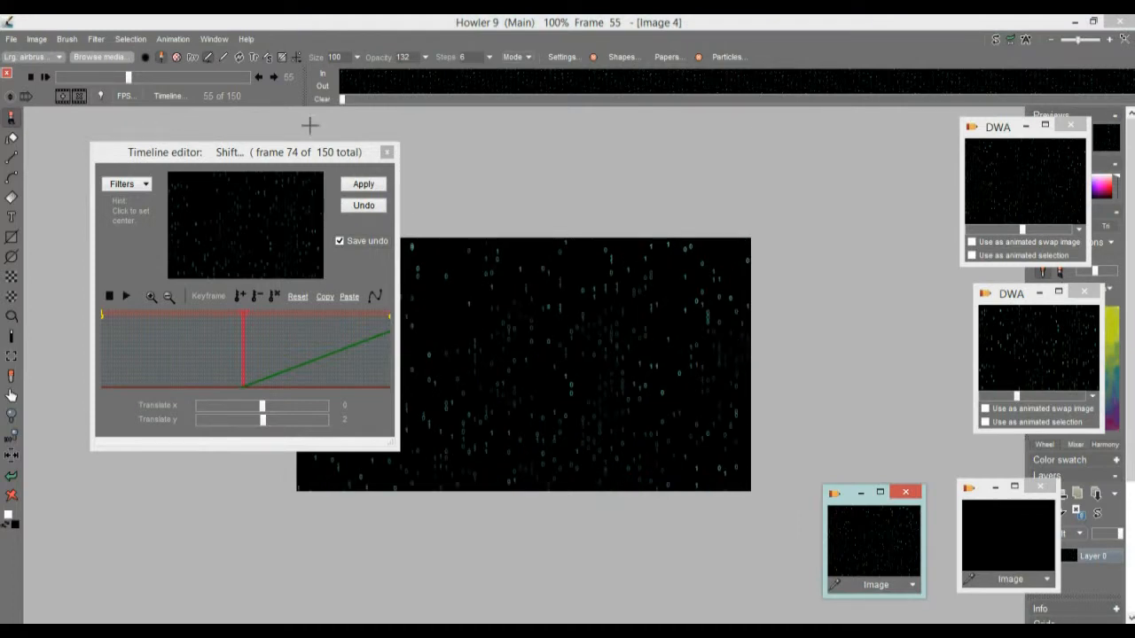
{"action": "left_click", "coordinate": [183, 38]}
{"action": "left_click", "coordinate": [215, 49]}
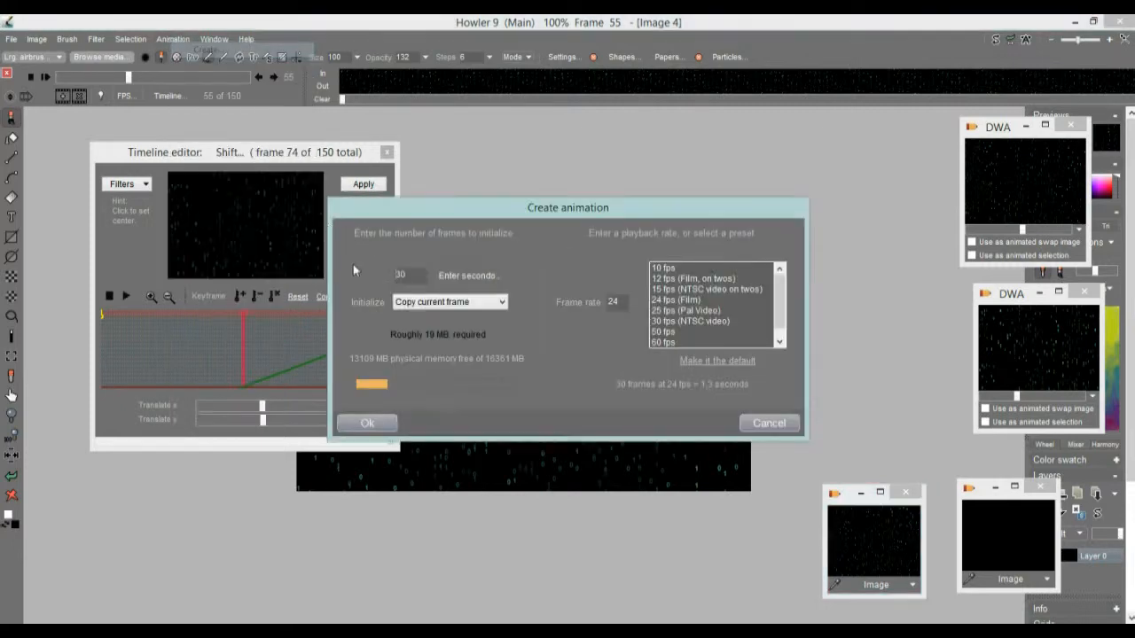
{"action": "type", "text": "150"}
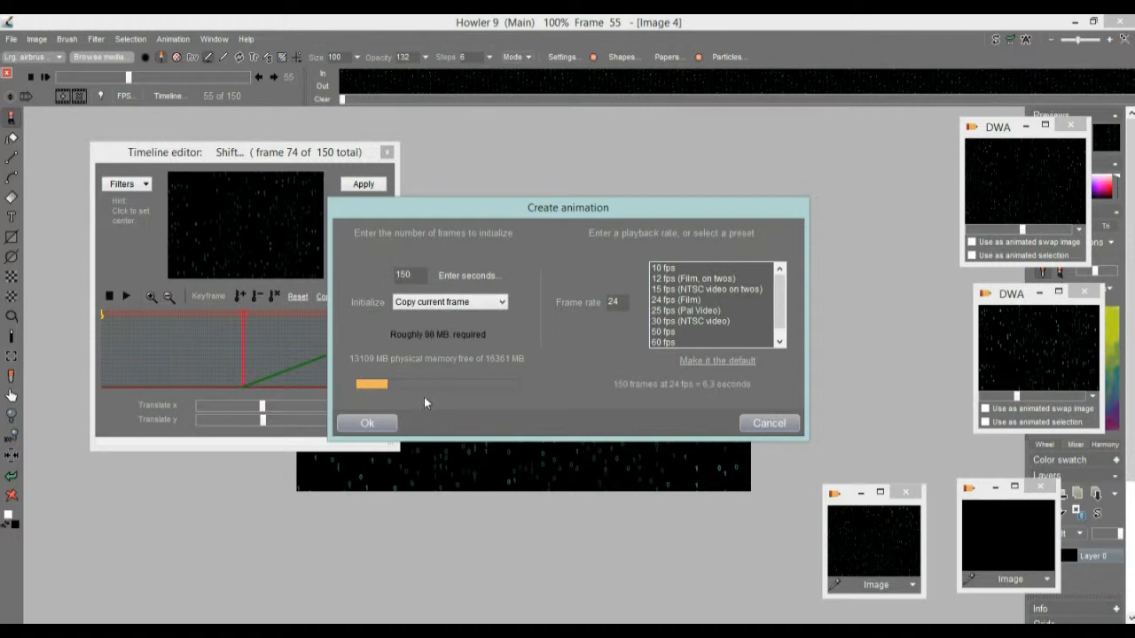
{"action": "left_click", "coordinate": [385, 422]}
{"action": "left_click", "coordinate": [548, 370]}
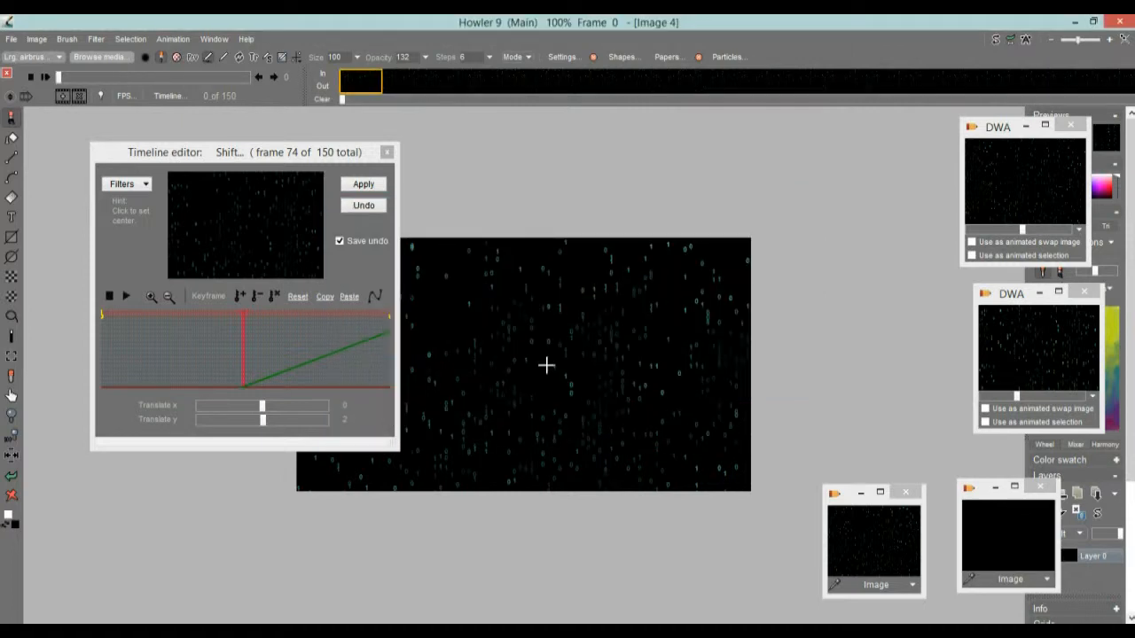
{"action": "left_click_drag", "start_coordinate": [580, 355], "coordinate": [714, 296]}
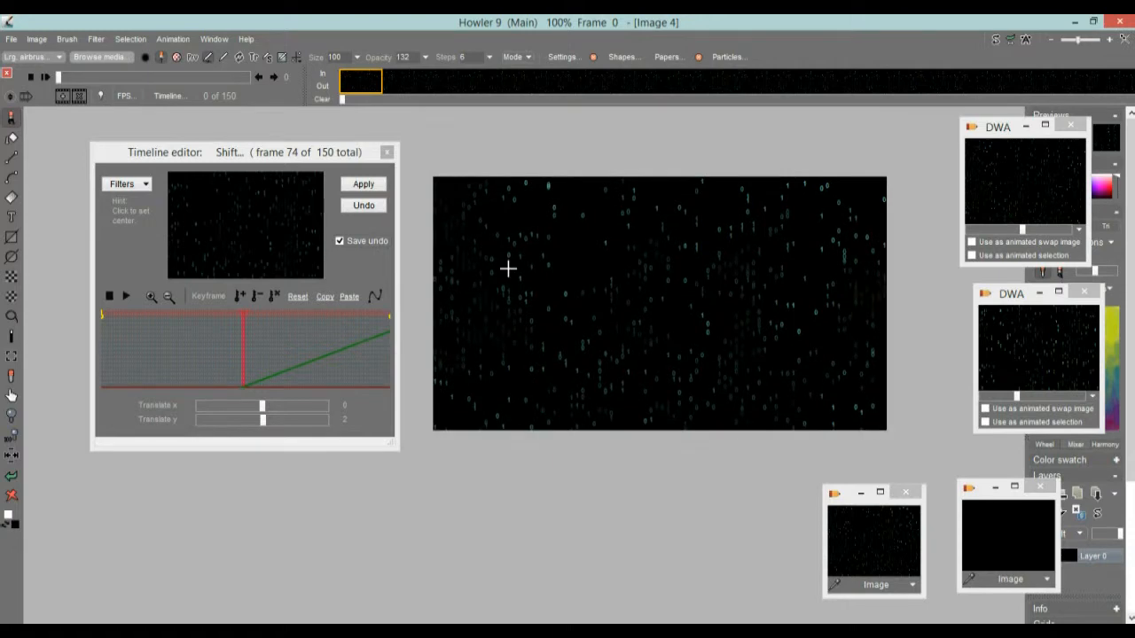
- Choose the Transform filter in the timeline editor and apply it at Scale 200 to all frames
{"action": "left_click", "coordinate": [126, 185]}
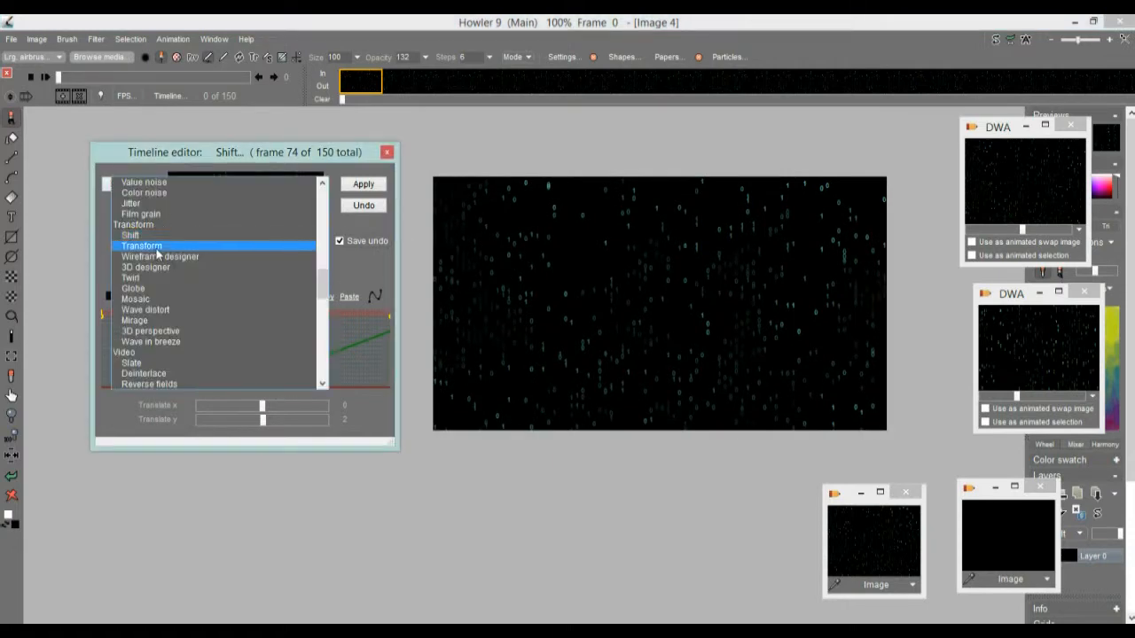
{"action": "left_click", "coordinate": [163, 247]}
{"action": "left_click_drag", "start_coordinate": [266, 434], "coordinate": [342, 443]}
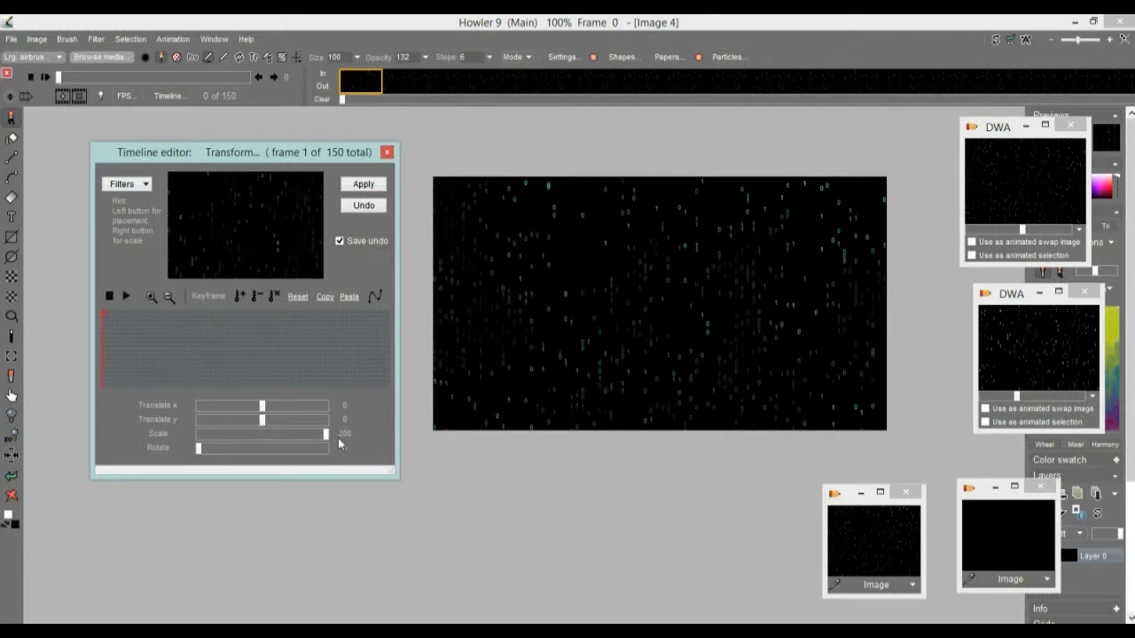
{"action": "left_click", "coordinate": [363, 185]}
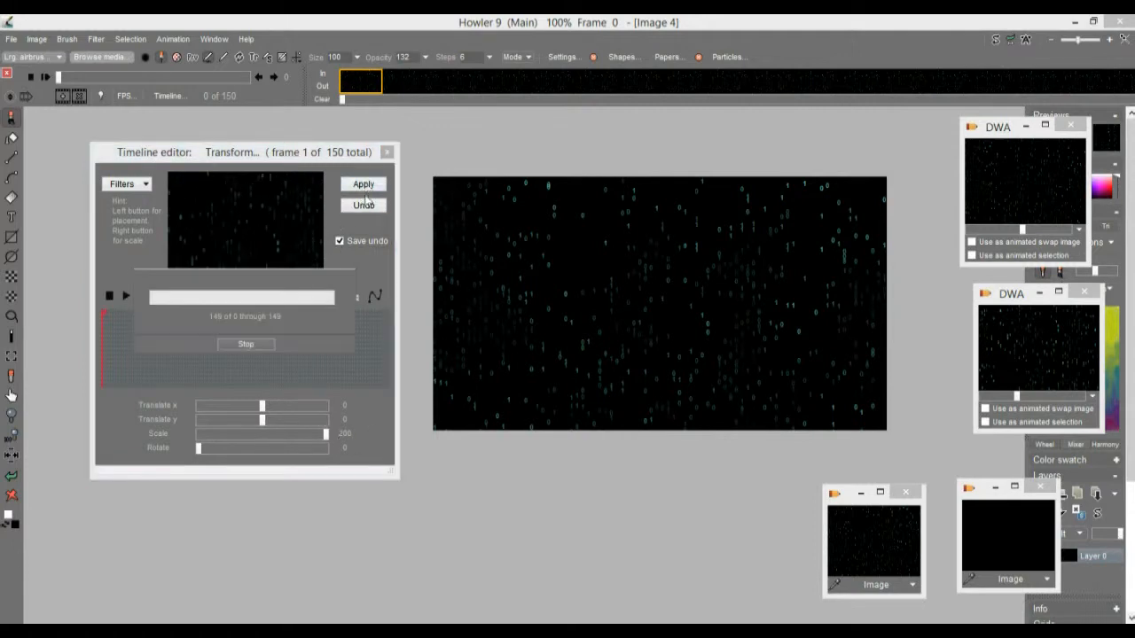
{"action": "left_click", "coordinate": [246, 347]}
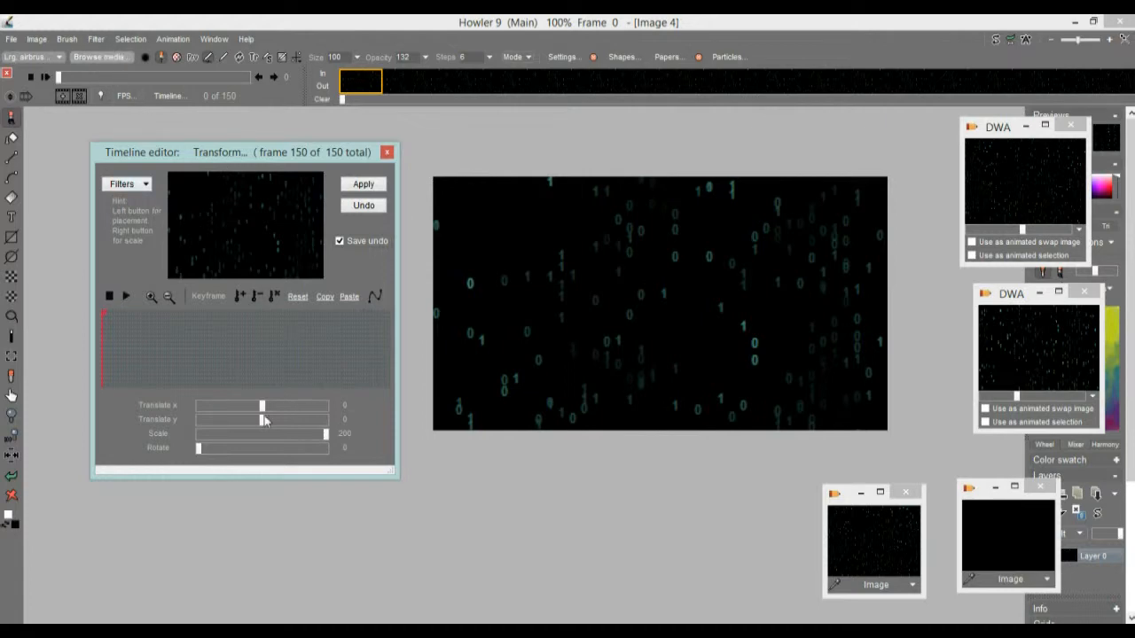
- Transform all frames of the digits animation again at Scale 144
{"action": "mouse_move", "coordinate": [327, 434]}
{"action": "left_mouse_down"}
{"action": "mouse_move", "coordinate": [342, 436]}
{"action": "mouse_move", "coordinate": [298, 434]}
{"action": "mouse_move", "coordinate": [313, 433]}
{"action": "left_mouse_up"}
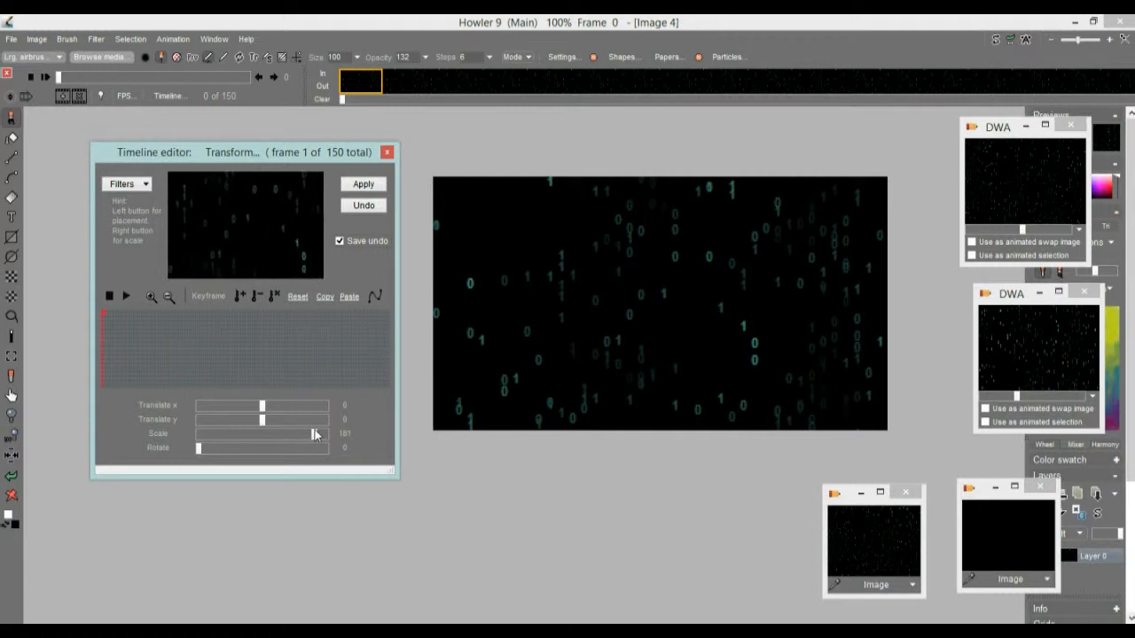
{"action": "left_click_drag", "start_coordinate": [303, 434], "coordinate": [291, 434]}
{"action": "left_click", "coordinate": [363, 185]}
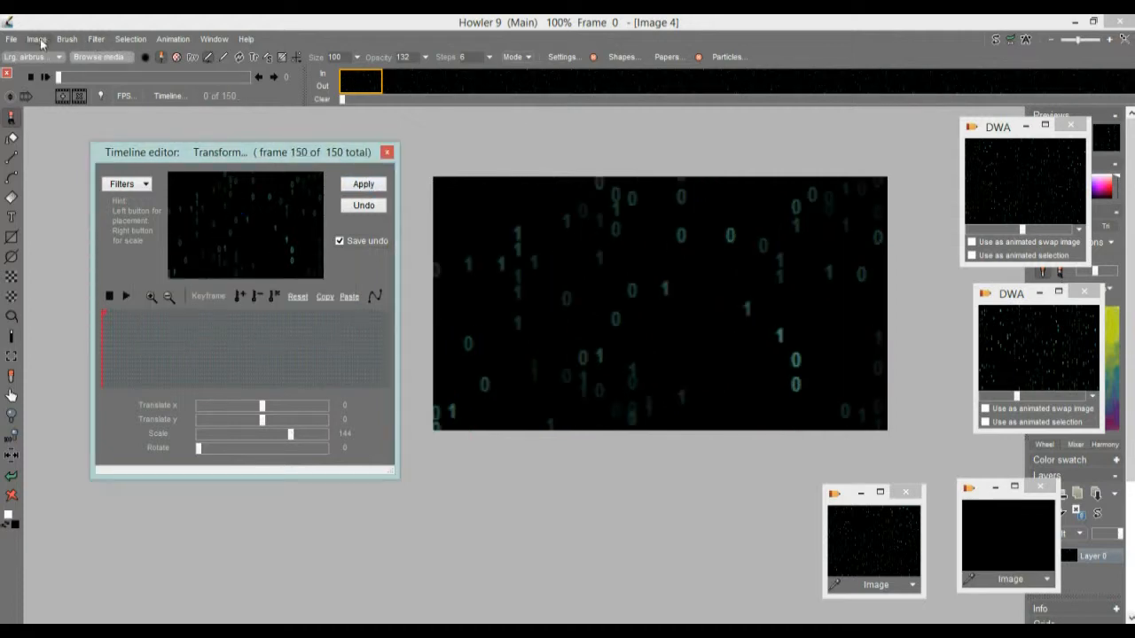
- Choose the Value adjustment filter and apply it to all frames with Value 191, Brightness 86, Contrast 108 and slightly reduced Gamma
{"action": "left_click", "coordinate": [126, 184]}
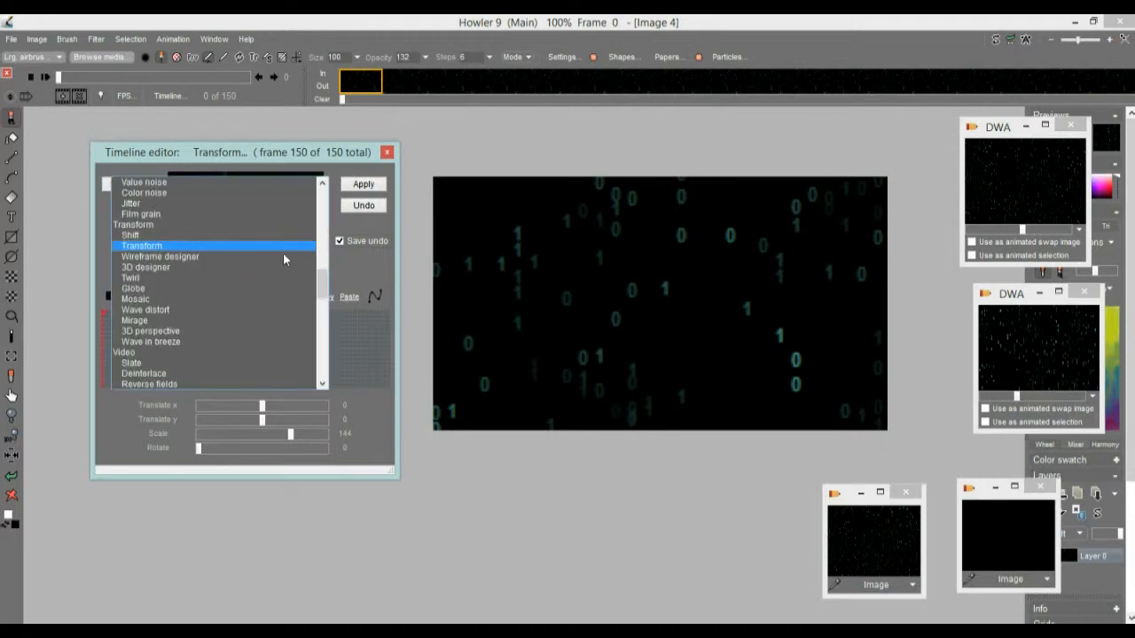
{"action": "left_click_drag", "start_coordinate": [319, 288], "coordinate": [321, 197]}
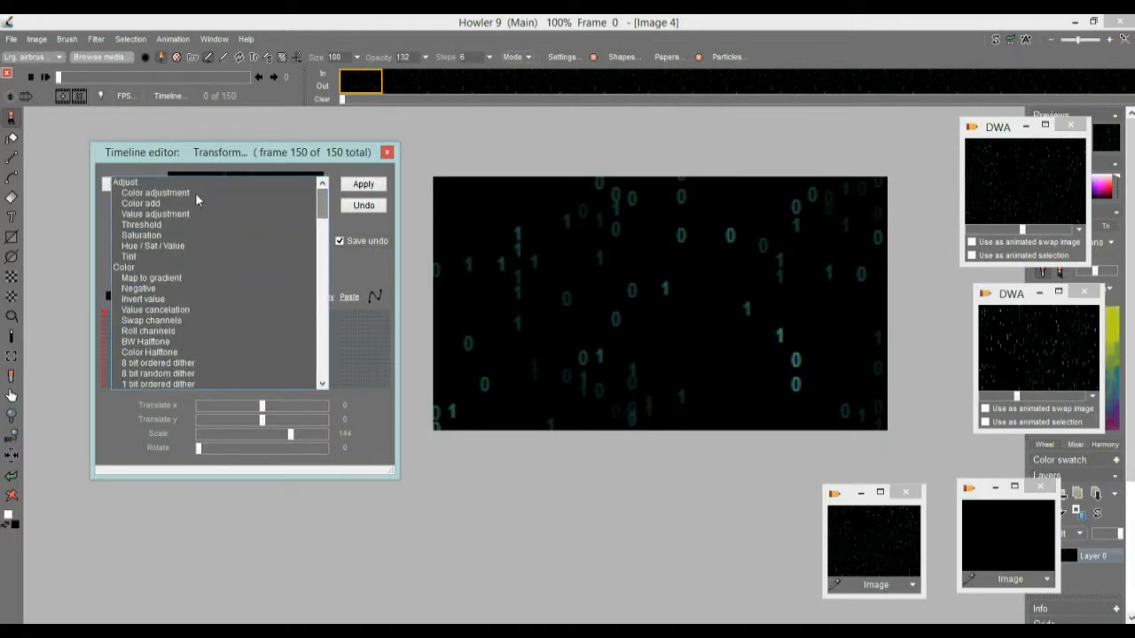
{"action": "left_click", "coordinate": [151, 213]}
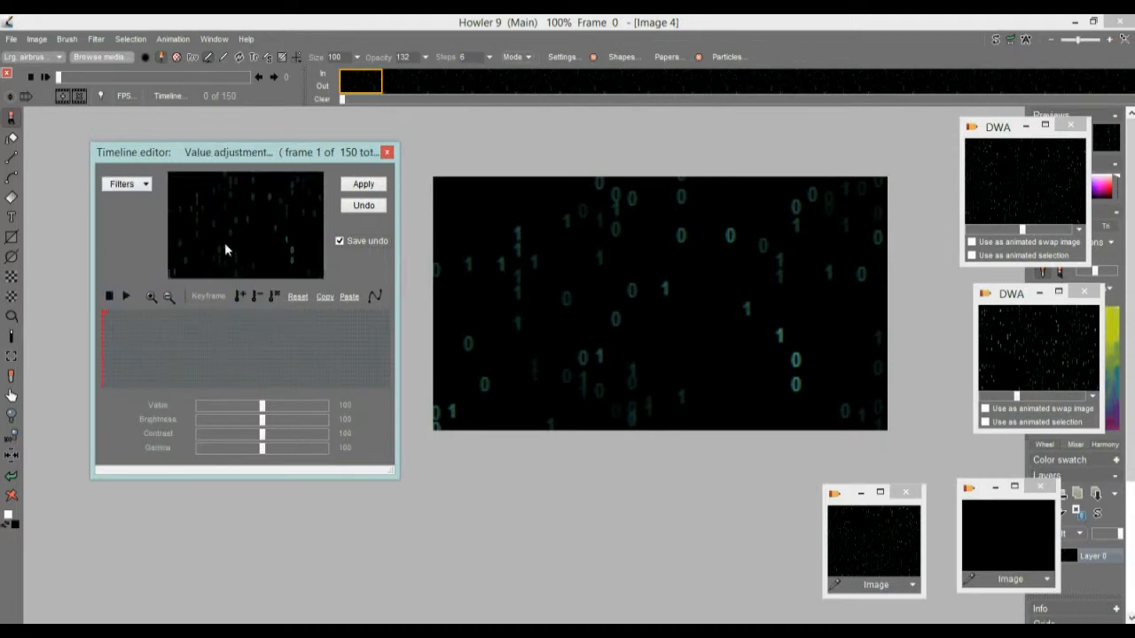
{"action": "left_click_drag", "start_coordinate": [328, 406], "coordinate": [259, 426]}
{"action": "left_click_drag", "start_coordinate": [258, 426], "coordinate": [254, 425]}
{"action": "left_click_drag", "start_coordinate": [269, 438], "coordinate": [257, 449]}
{"action": "left_click", "coordinate": [365, 184]}
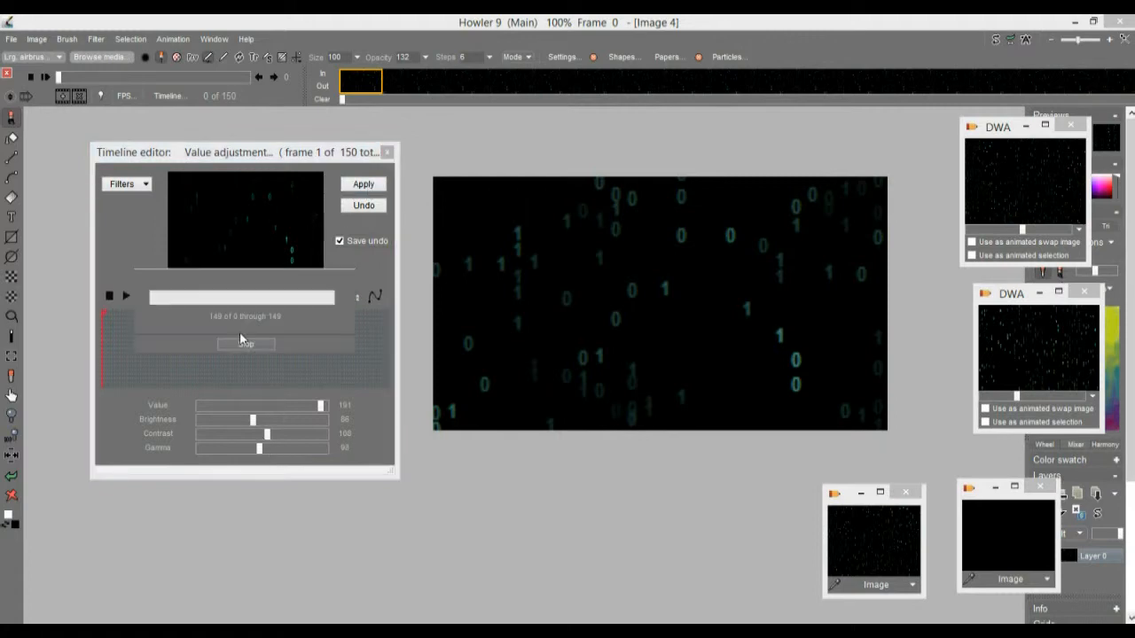
- Choose the Shift filter and set the first frame's Translate x to -42 and Translate y to its minimum
{"action": "left_click", "coordinate": [145, 185]}
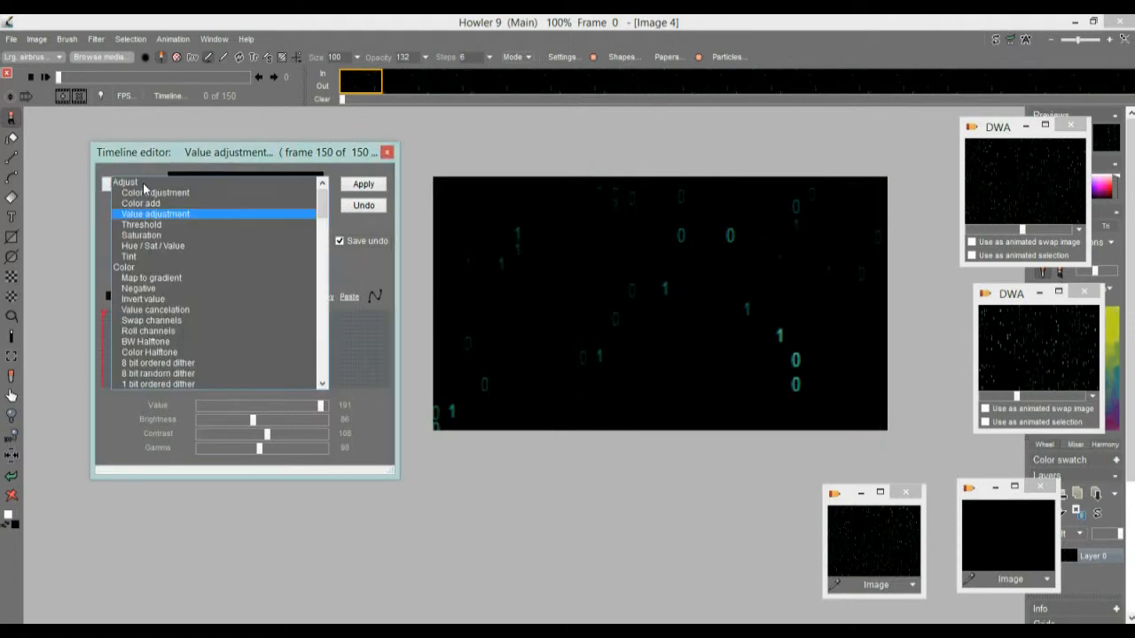
{"action": "left_click", "coordinate": [326, 362]}
{"action": "left_click", "coordinate": [326, 362]}
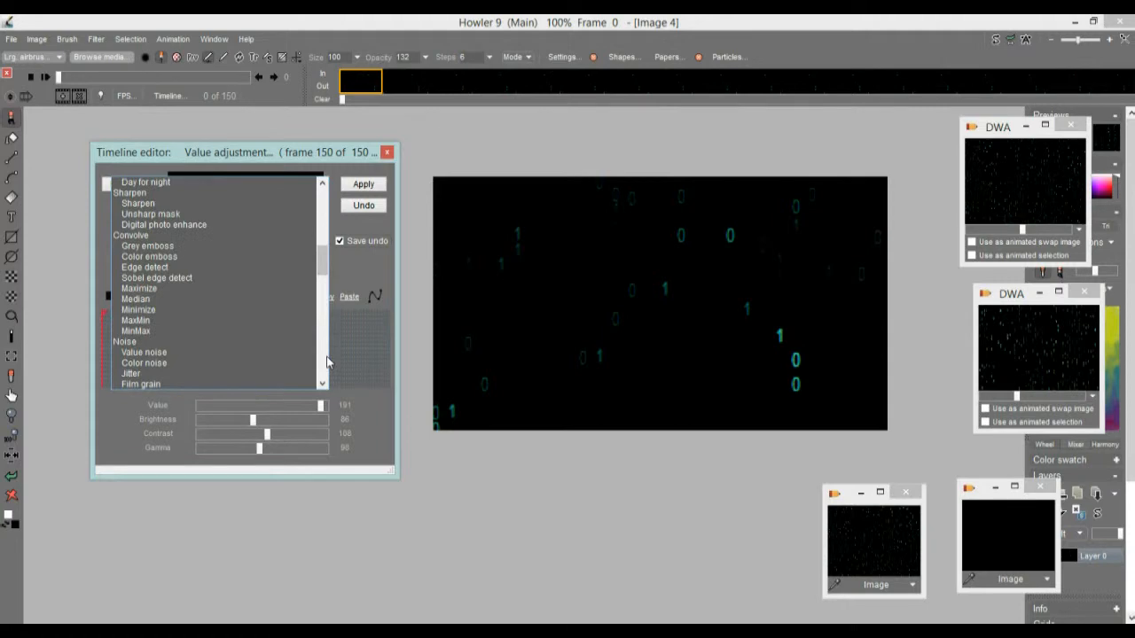
{"action": "left_click", "coordinate": [326, 363]}
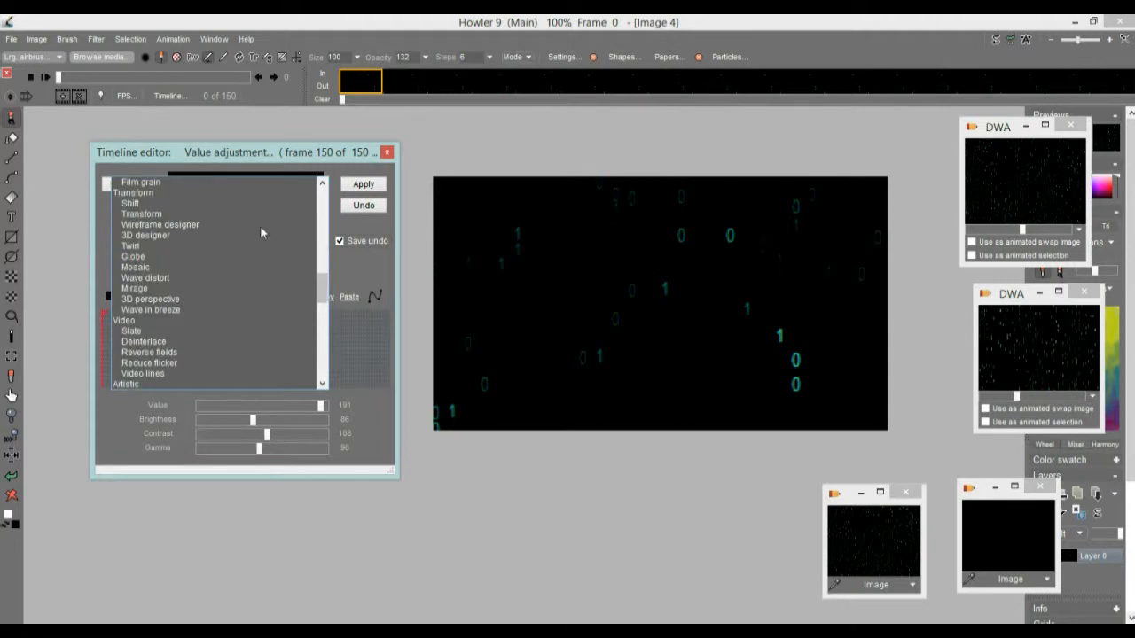
{"action": "left_click", "coordinate": [132, 205]}
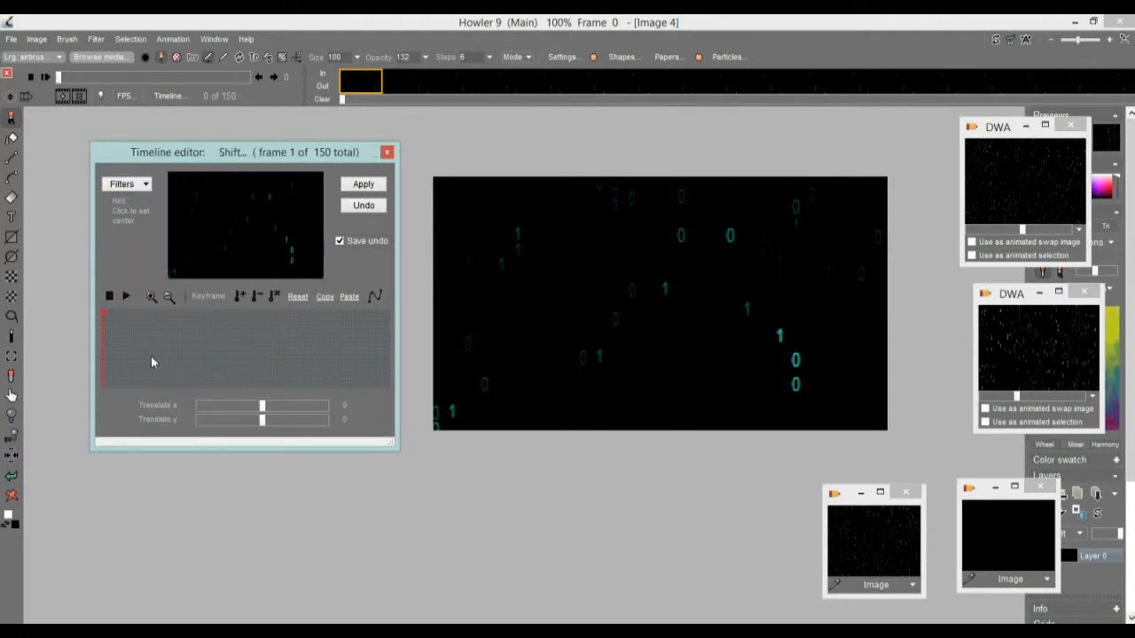
{"action": "mouse_move", "coordinate": [264, 423]}
{"action": "left_mouse_down"}
{"action": "mouse_move", "coordinate": [196, 423]}
{"action": "mouse_move", "coordinate": [333, 424]}
{"action": "mouse_move", "coordinate": [265, 423]}
{"action": "left_mouse_up"}
{"action": "left_click", "coordinate": [214, 227]}
{"action": "left_click_drag", "start_coordinate": [198, 418], "coordinate": [177, 430]}
- Keyframe Translate y at 200 on the last frame, preview the motion, and apply the Shift filter to the animation
{"action": "left_click_drag", "start_coordinate": [328, 339], "coordinate": [394, 347]}
{"action": "left_click", "coordinate": [297, 421]}
{"action": "left_click_drag", "start_coordinate": [297, 426], "coordinate": [341, 424]}
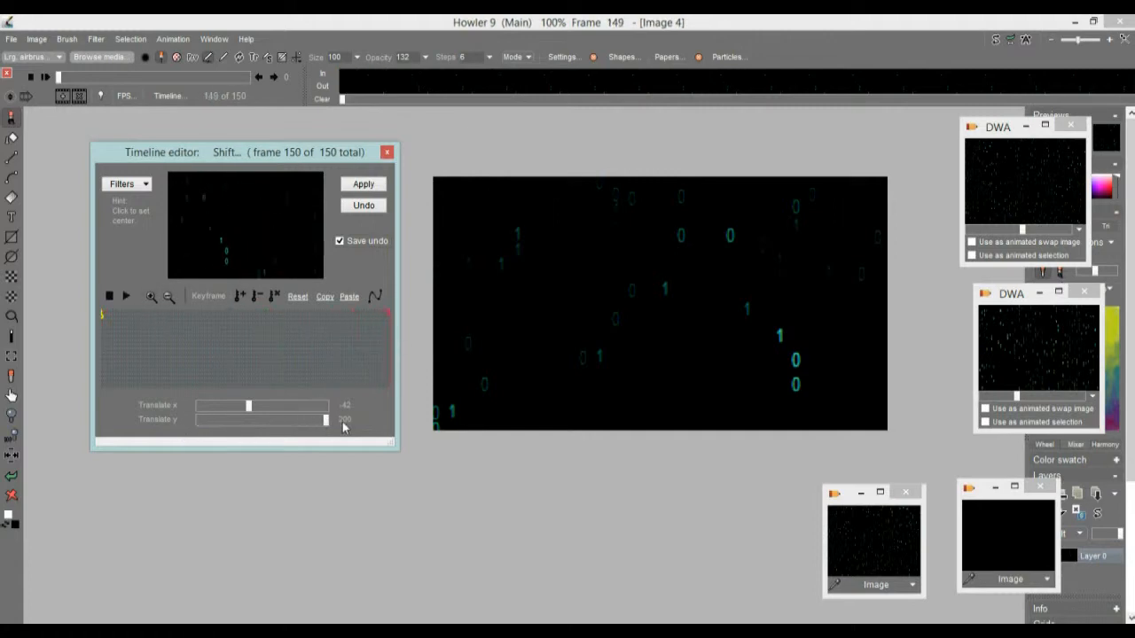
{"action": "left_click", "coordinate": [242, 293]}
{"action": "left_click_drag", "start_coordinate": [129, 353], "coordinate": [355, 354]}
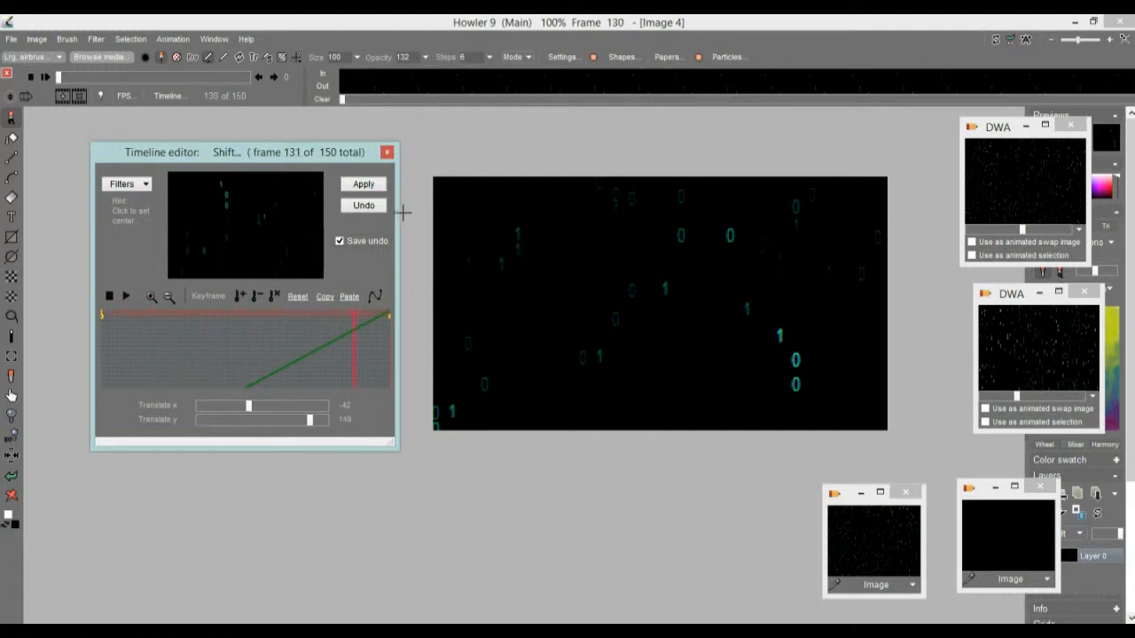
{"action": "left_click", "coordinate": [364, 184]}
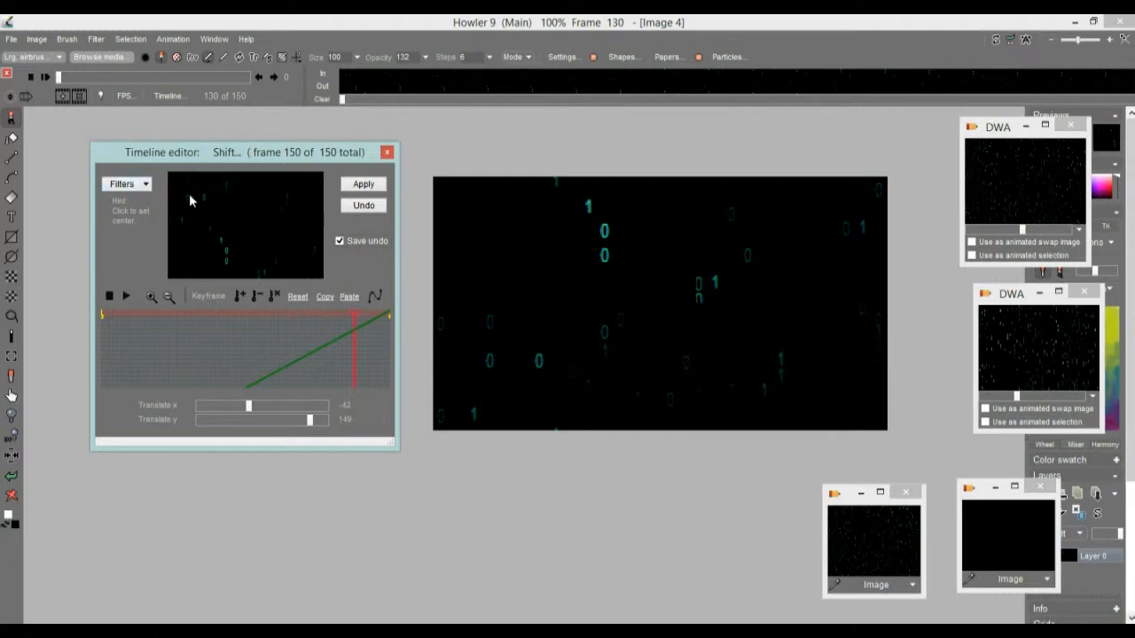
- Choose the Ghost filter, check it on a middle frame, and apply it with Frames set to 12
{"action": "left_click", "coordinate": [139, 187]}
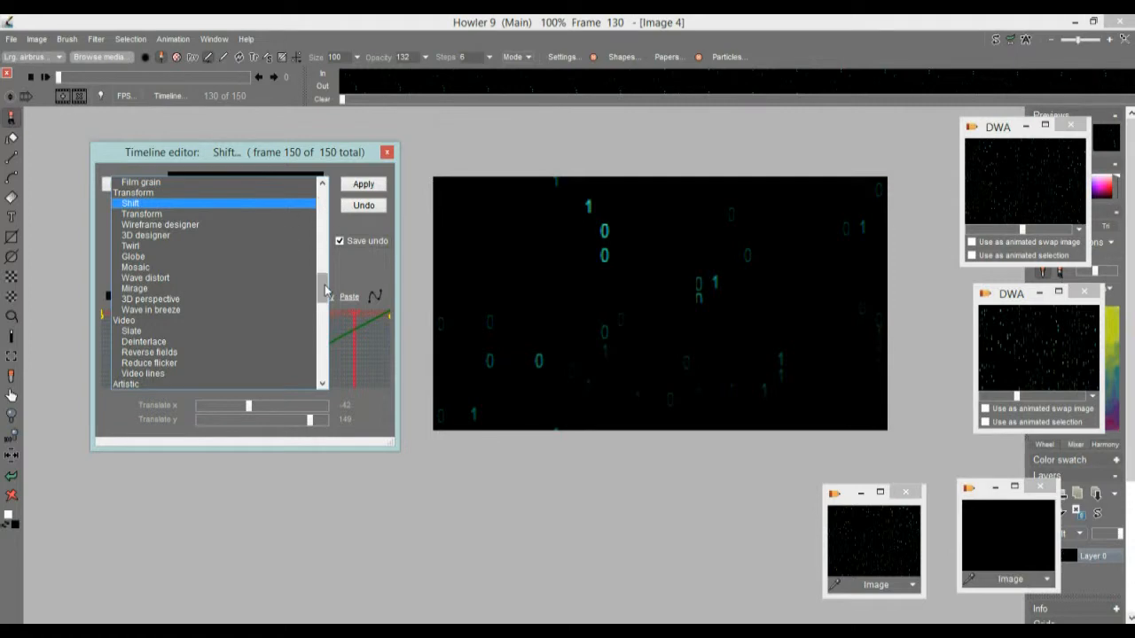
{"action": "left_click_drag", "start_coordinate": [325, 290], "coordinate": [325, 368]}
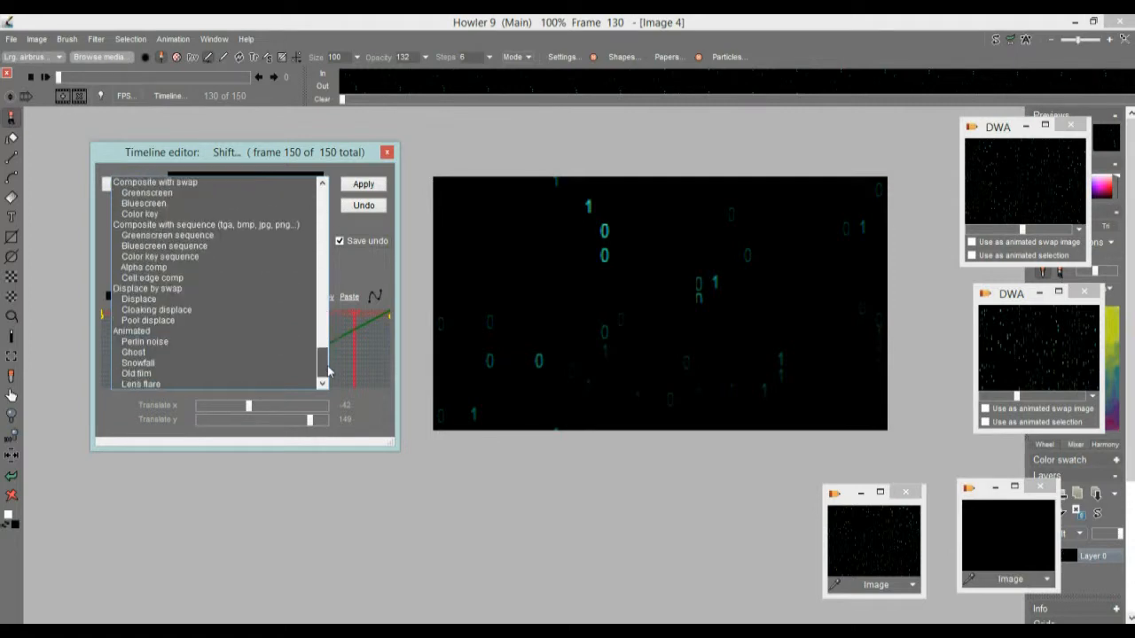
{"action": "left_click", "coordinate": [135, 352]}
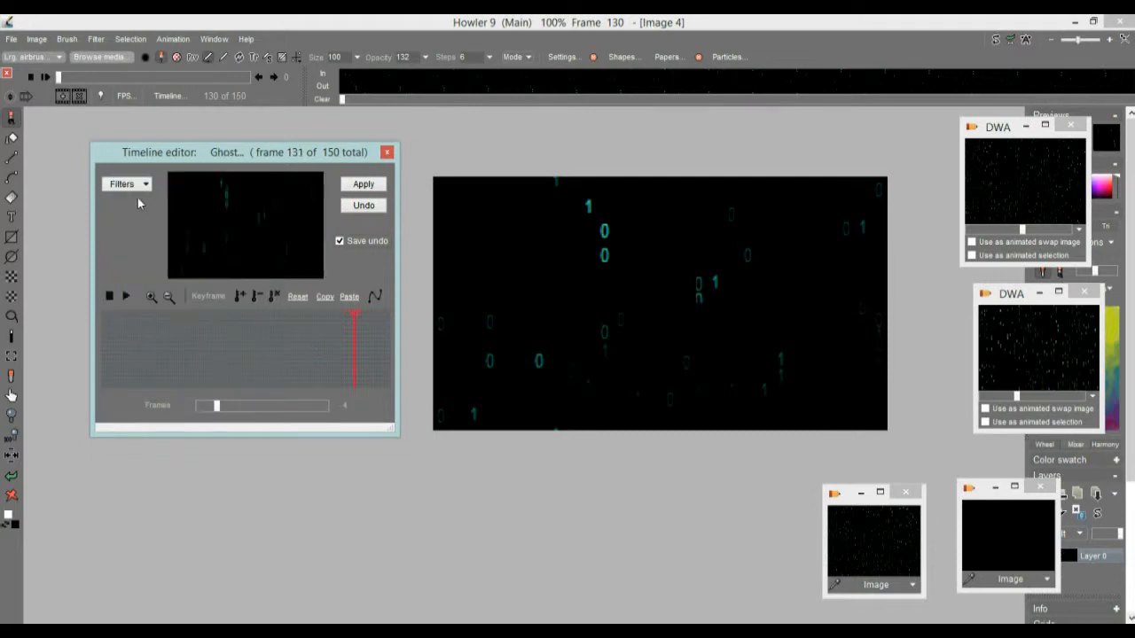
{"action": "left_click_drag", "start_coordinate": [186, 331], "coordinate": [231, 346]}
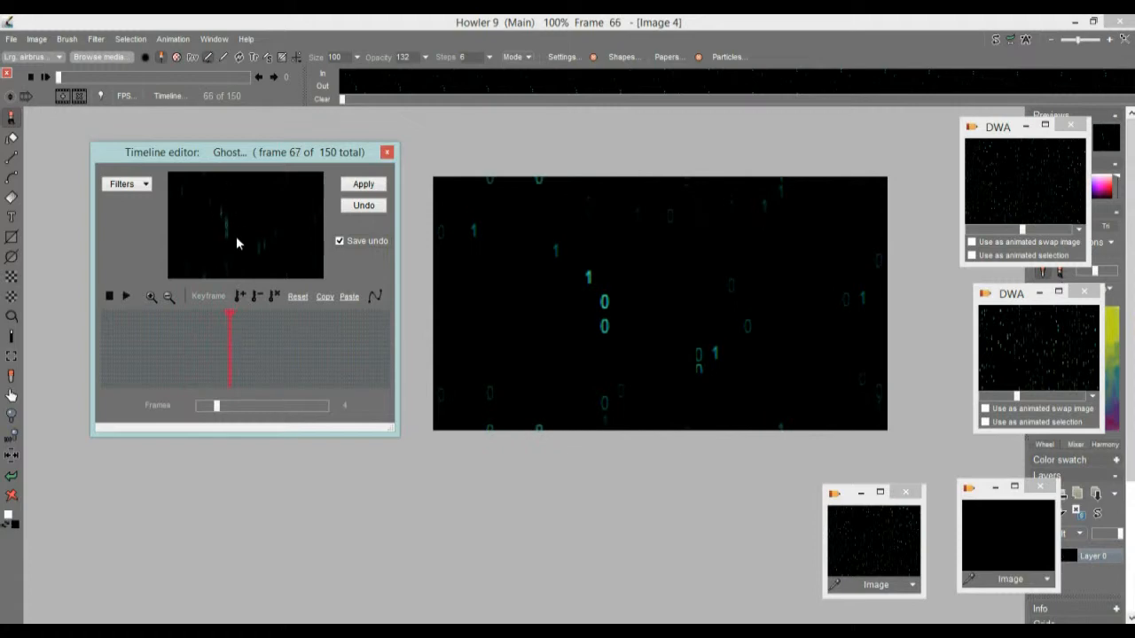
{"action": "left_click_drag", "start_coordinate": [220, 406], "coordinate": [282, 406]}
{"action": "left_click", "coordinate": [363, 184]}
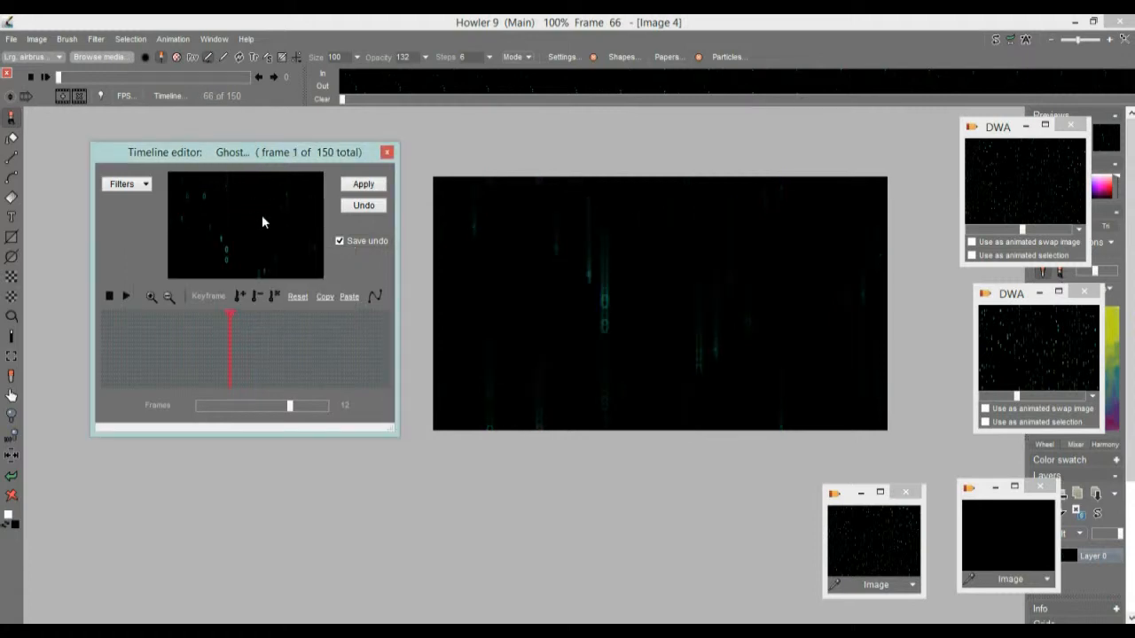
- Play and scrub the animation to review the ghosted digit trails
{"action": "mouse_move", "coordinate": [203, 340]}
{"action": "left_mouse_down"}
{"action": "mouse_move", "coordinate": [254, 340]}
{"action": "mouse_move", "coordinate": [193, 333]}
{"action": "left_mouse_up"}
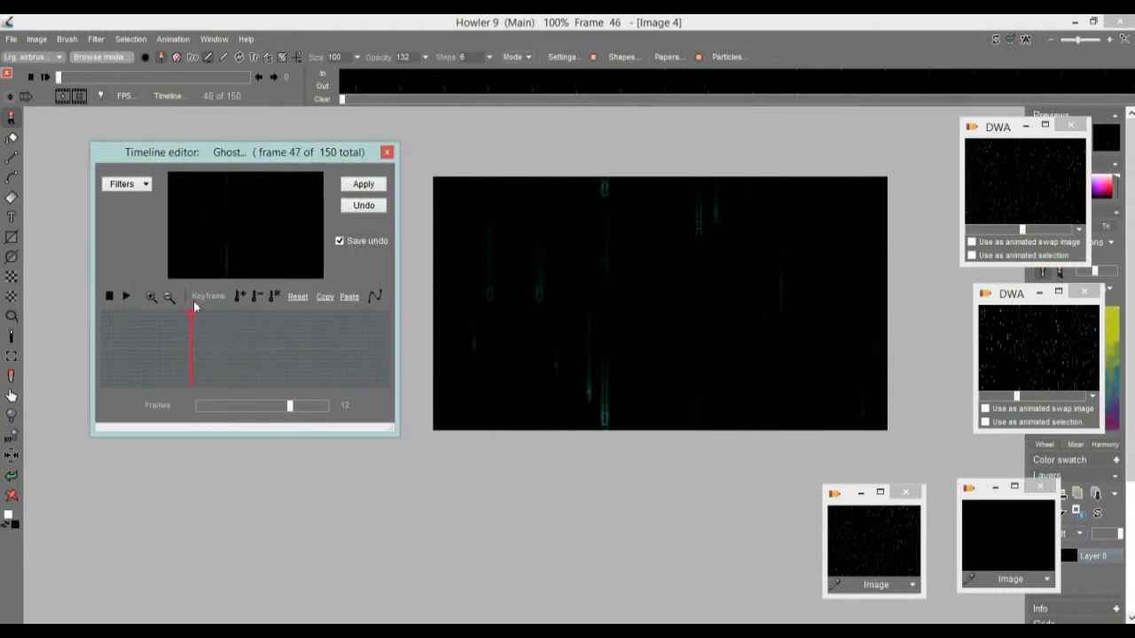
{"action": "left_click", "coordinate": [126, 298]}
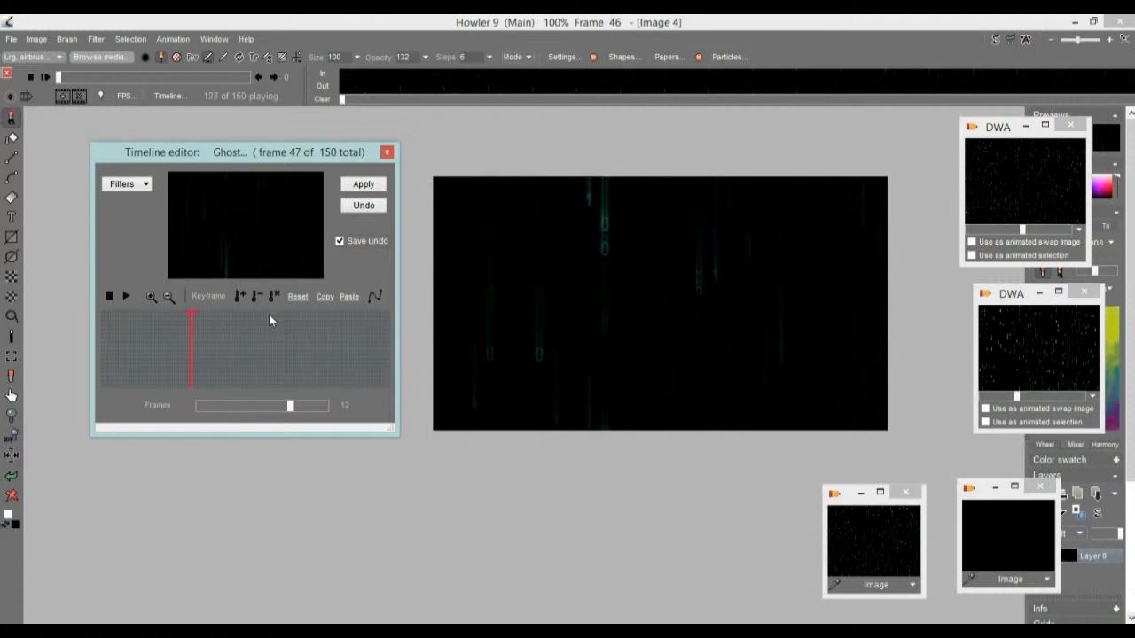
{"action": "mouse_move", "coordinate": [188, 339]}
{"action": "left_mouse_down"}
{"action": "mouse_move", "coordinate": [222, 338]}
{"action": "mouse_move", "coordinate": [195, 335]}
{"action": "left_mouse_up"}
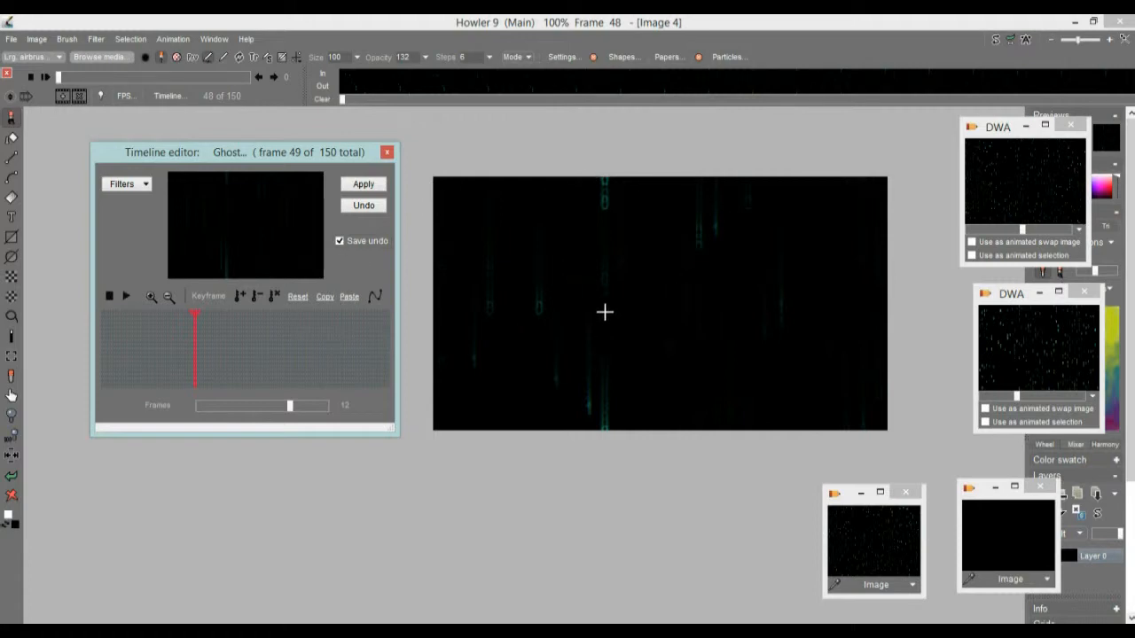
{"action": "left_click", "coordinate": [133, 183]}
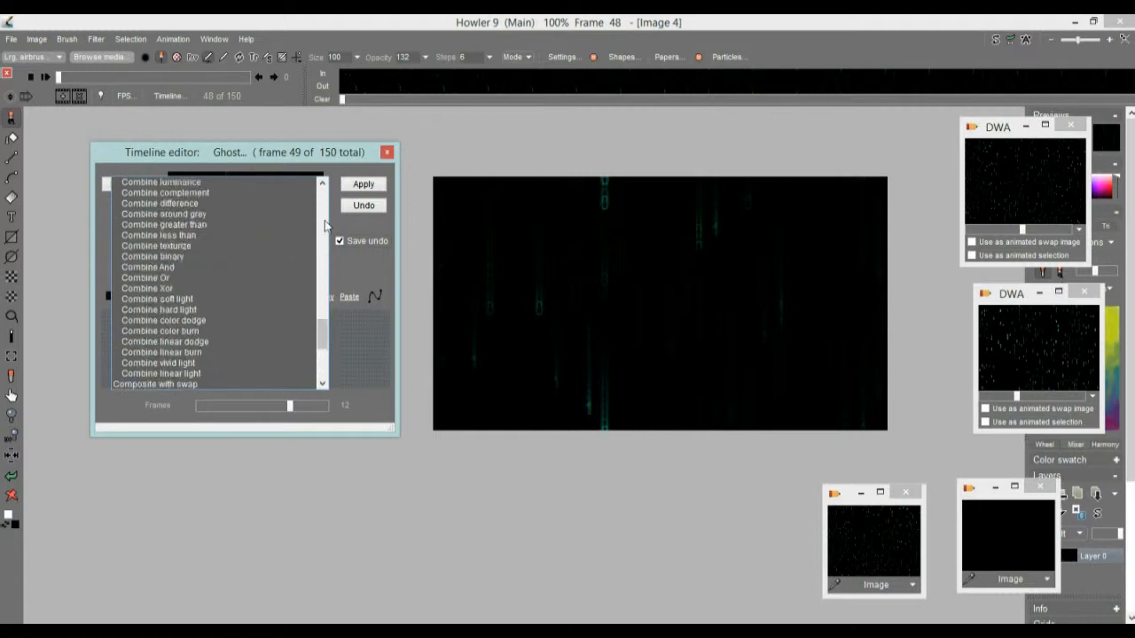
{"action": "scroll", "coordinate": [326, 228], "scroll_direction": "up", "scroll_amount": 15}
{"action": "scroll", "coordinate": [327, 198], "scroll_direction": "up", "scroll_amount": 2}
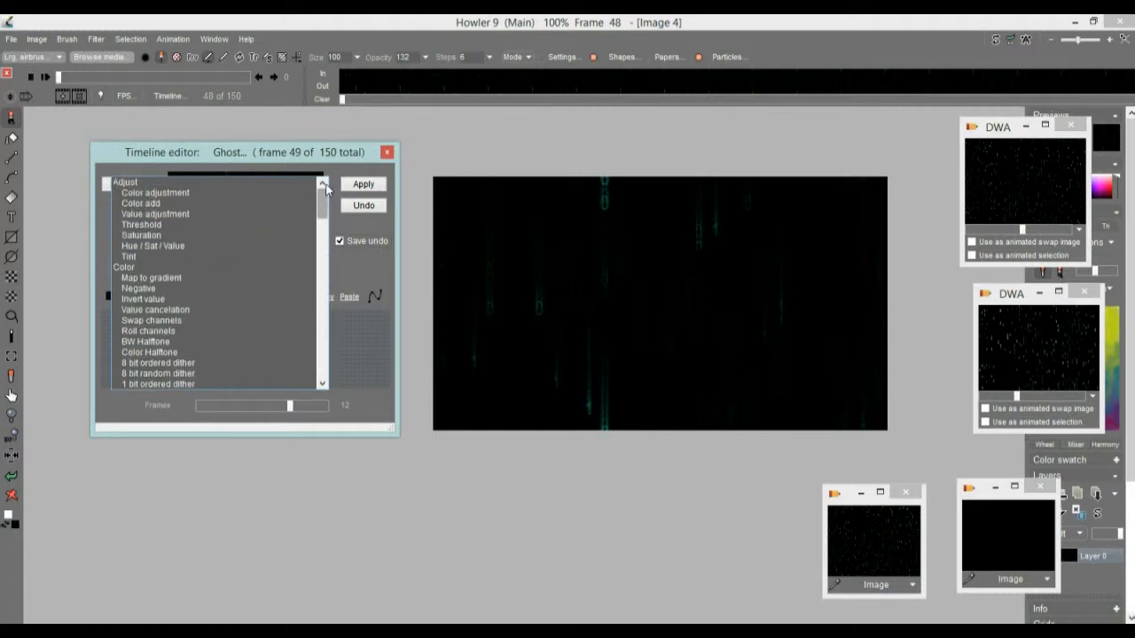
{"action": "left_click", "coordinate": [164, 219]}
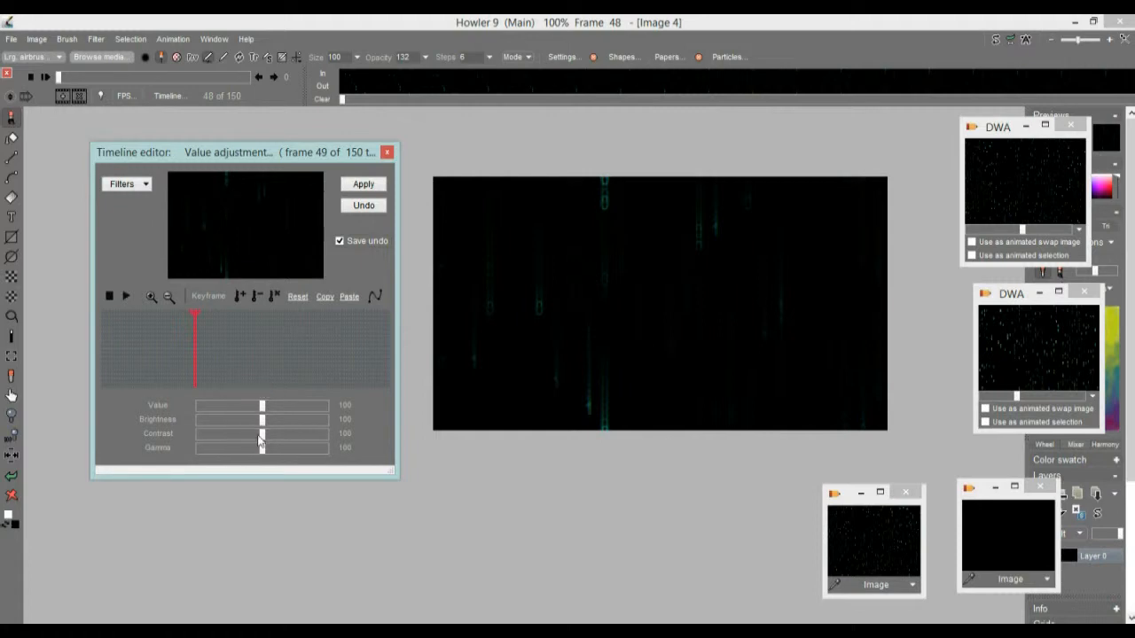
{"action": "left_click_drag", "start_coordinate": [292, 431], "coordinate": [277, 450]}
{"action": "left_click", "coordinate": [297, 296]}
{"action": "left_click_drag", "start_coordinate": [206, 341], "coordinate": [258, 342]}
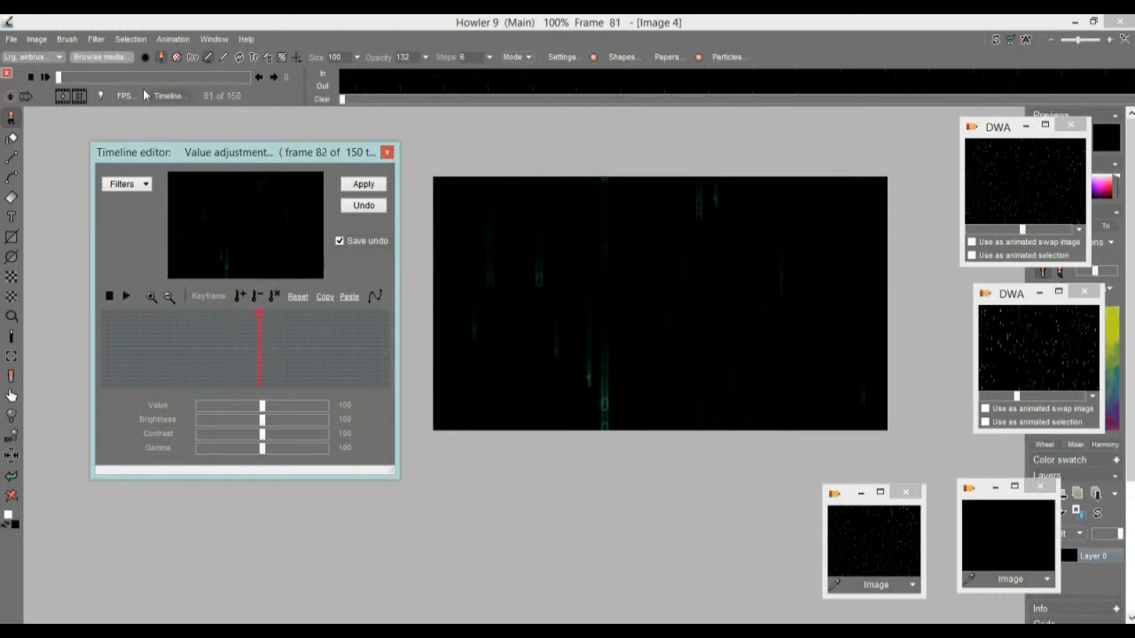
- Store the ghosted animation to disc and place its window beside the other stored animations
{"action": "left_click", "coordinate": [168, 42]}
{"action": "mouse_move", "coordinate": [253, 96]}
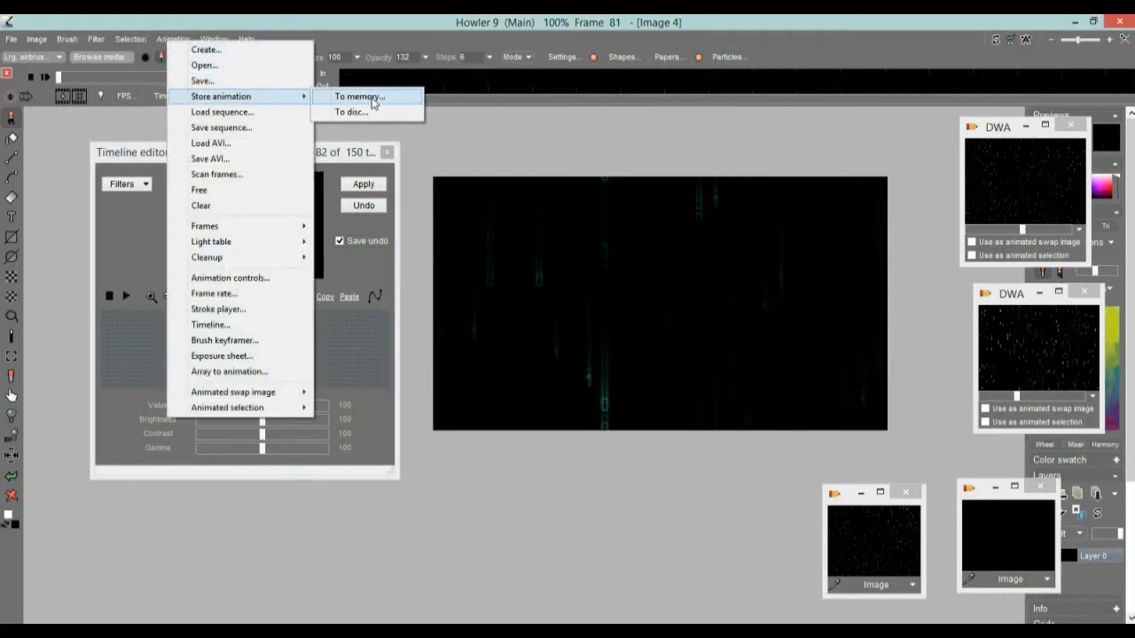
{"action": "left_click", "coordinate": [352, 113]}
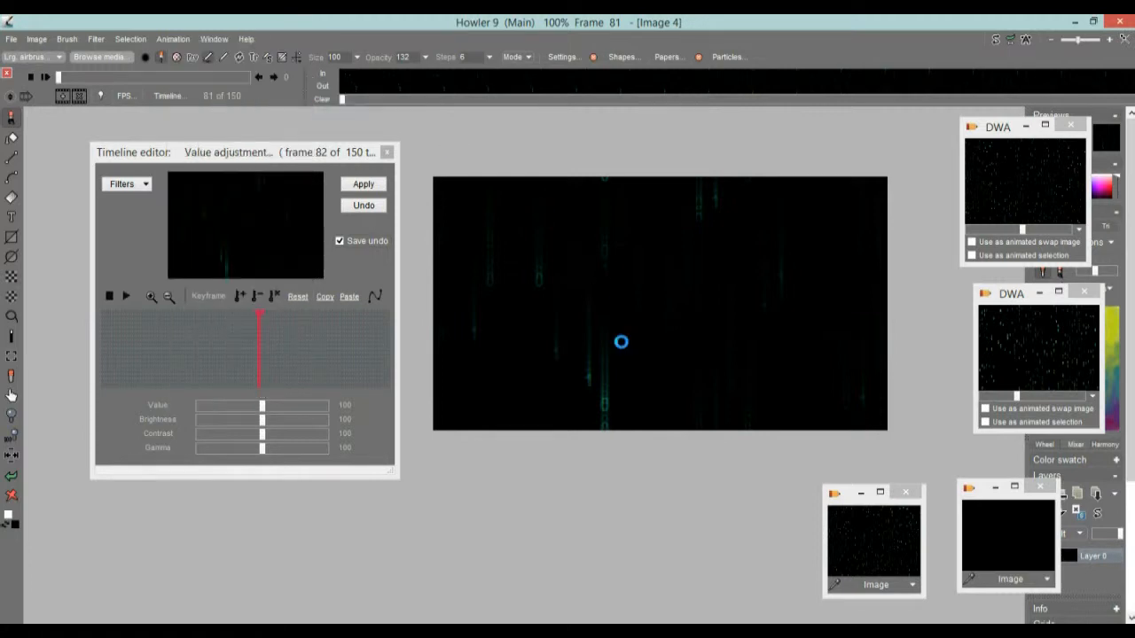
{"action": "left_click_drag", "start_coordinate": [913, 145], "coordinate": [815, 121]}
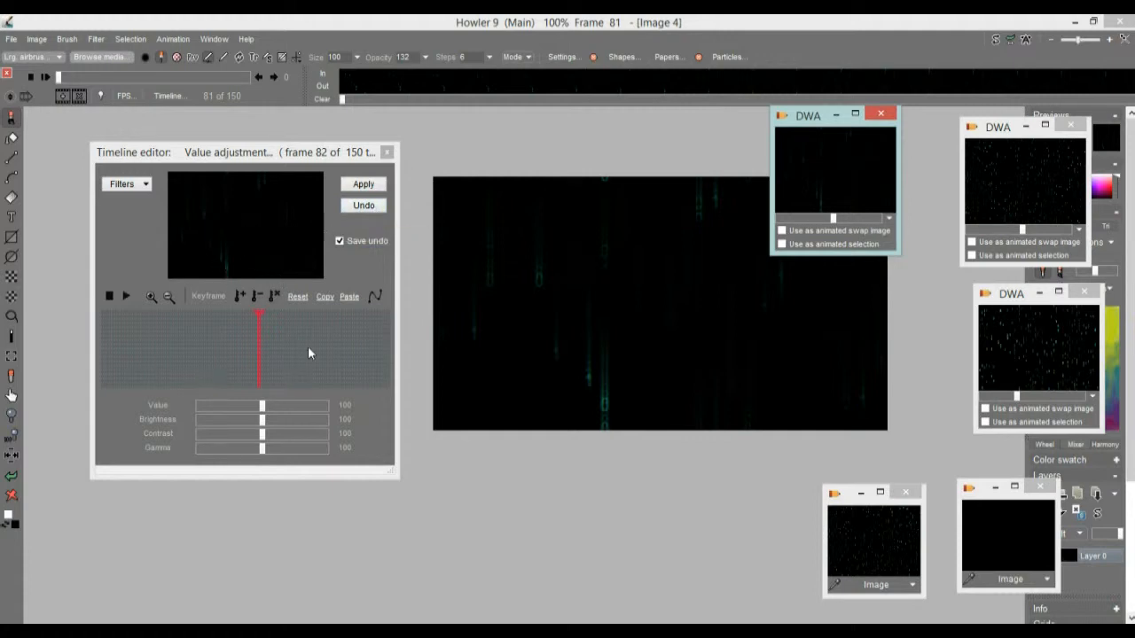
- Undo the Ghost filter, store the animation without trails to disc, and place its window below the canvas
{"action": "left_click", "coordinate": [363, 205]}
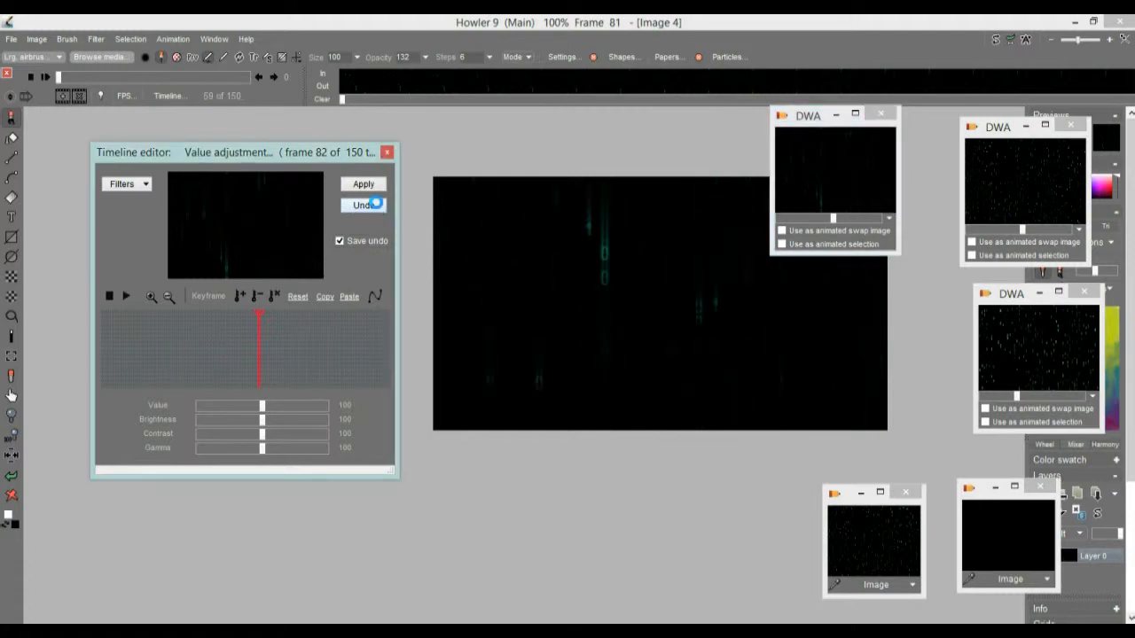
{"action": "left_click_drag", "start_coordinate": [254, 382], "coordinate": [253, 351]}
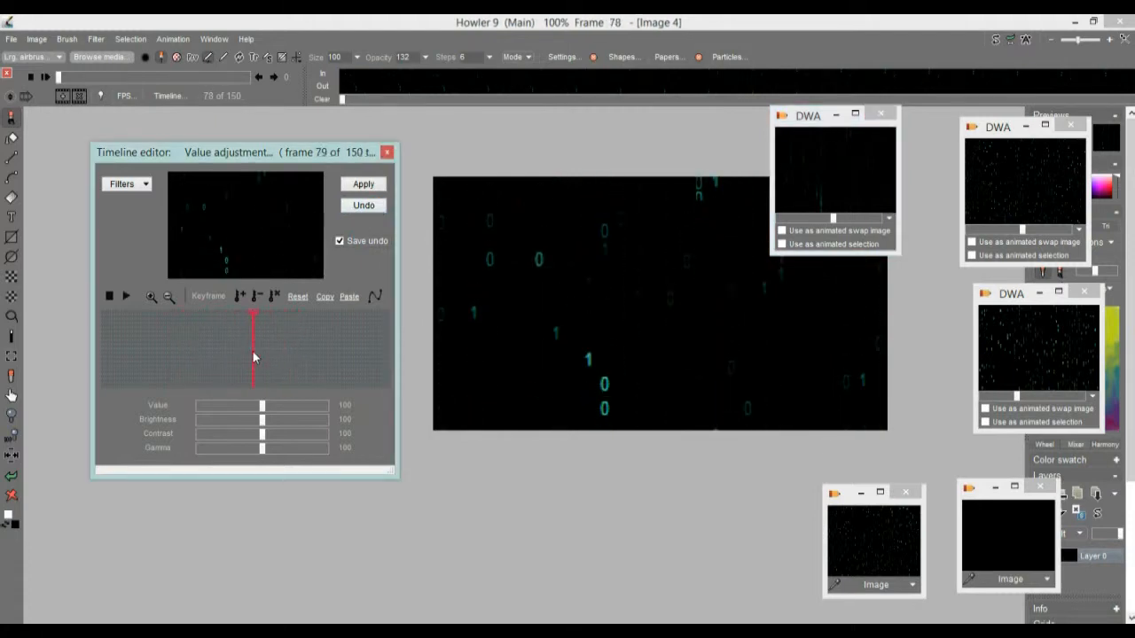
{"action": "left_click", "coordinate": [180, 39]}
{"action": "mouse_move", "coordinate": [253, 99]}
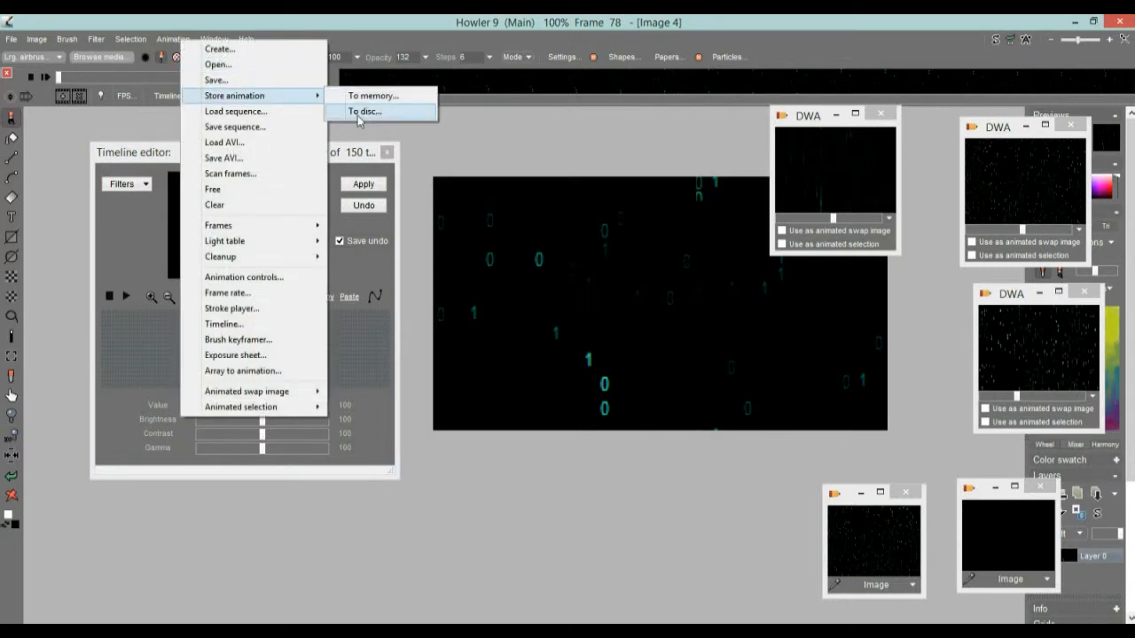
{"action": "left_click", "coordinate": [405, 113]}
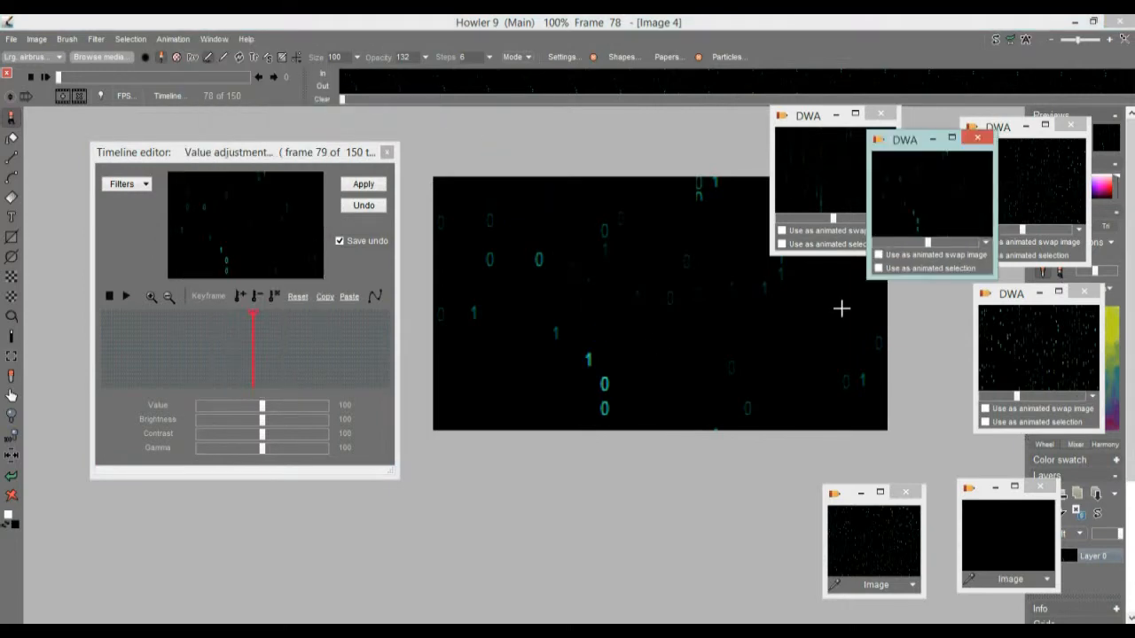
{"action": "left_click_drag", "start_coordinate": [910, 144], "coordinate": [483, 470]}
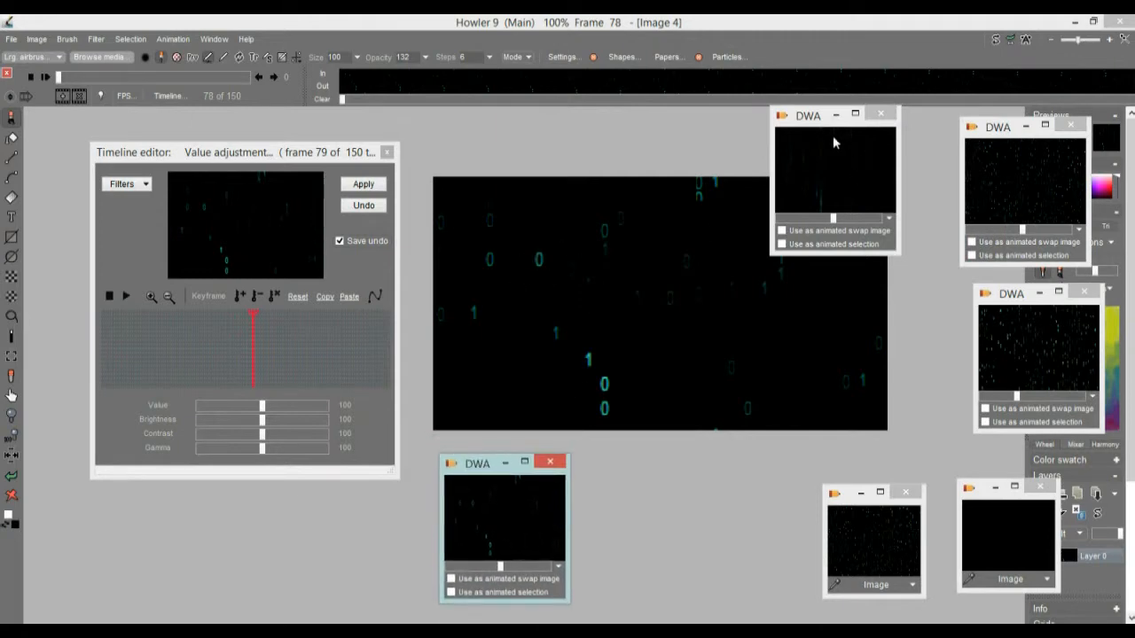
- Move the stored ghosted animation's window below the canvas and restore that animation in place of the current one
{"action": "left_click_drag", "start_coordinate": [810, 122], "coordinate": [654, 466]}
{"action": "double_click", "coordinate": [680, 502]}
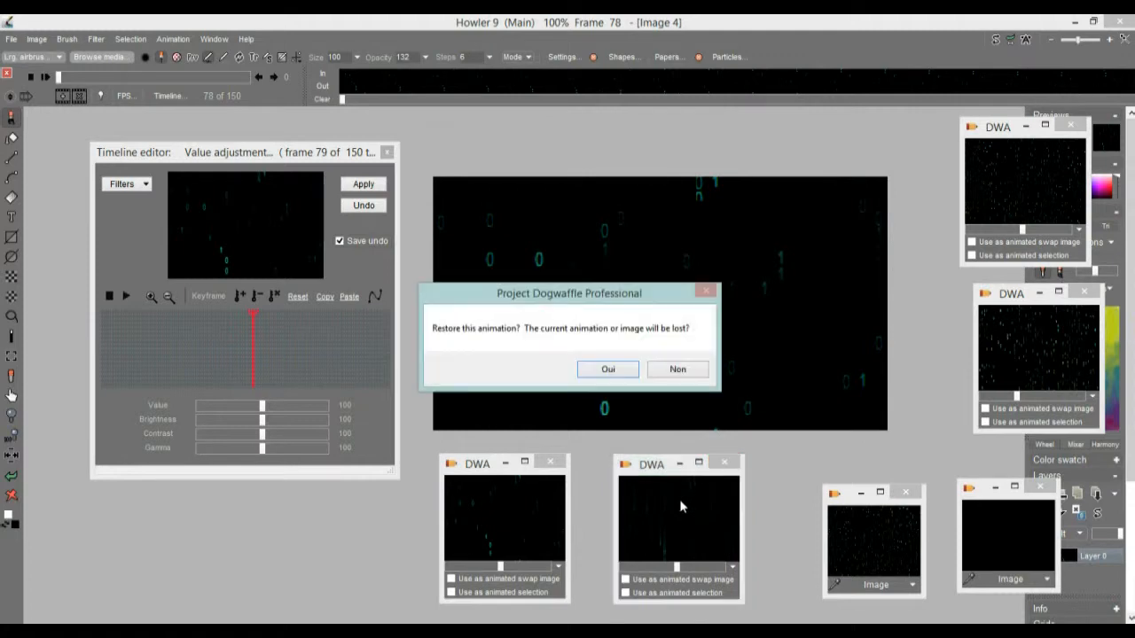
{"action": "left_click", "coordinate": [607, 374]}
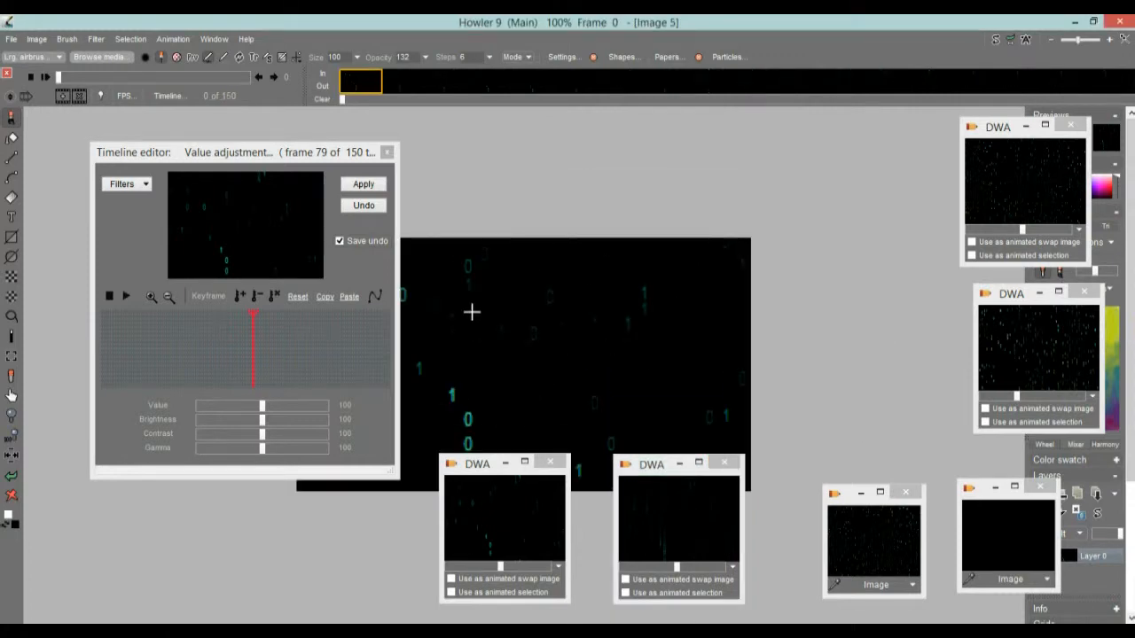
- Review the ghosted animation at frame 35, restore the stored animation without trails in its place, and move its canvas clear of the stored windows
{"action": "left_click_drag", "start_coordinate": [527, 369], "coordinate": [680, 282]}
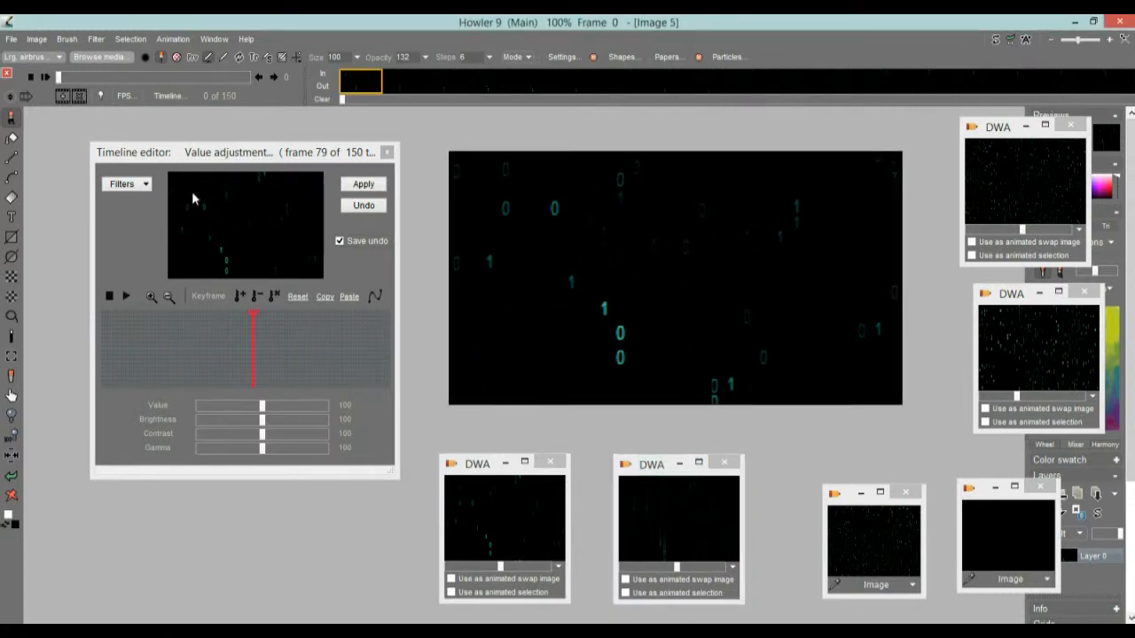
{"action": "left_click_drag", "start_coordinate": [60, 77], "coordinate": [104, 78]}
{"action": "left_click", "coordinate": [539, 503]}
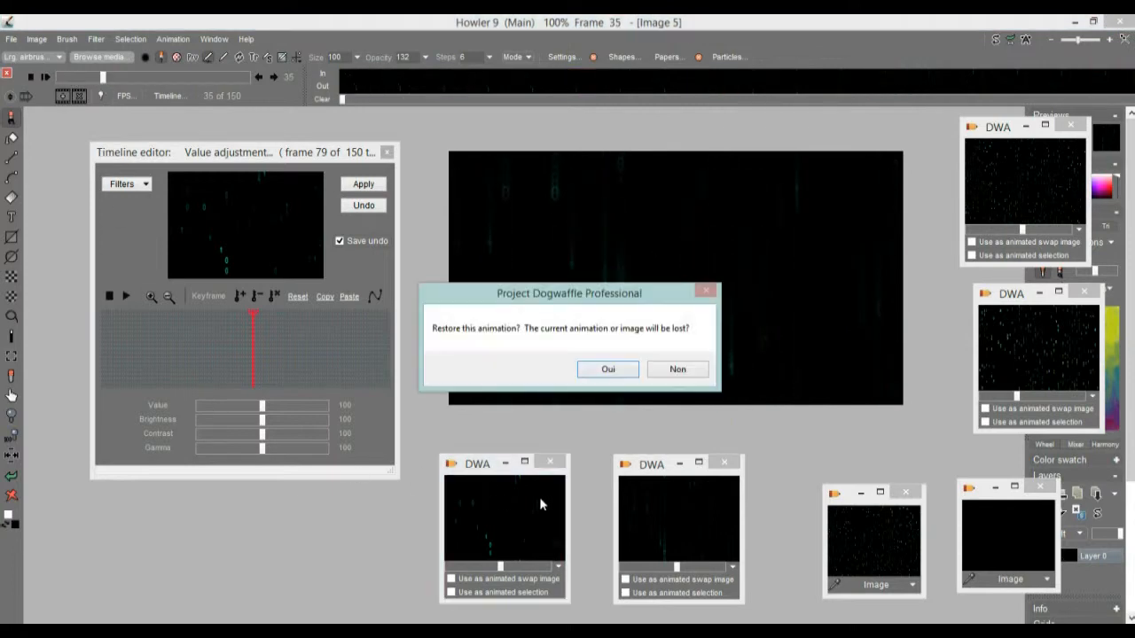
{"action": "left_click", "coordinate": [611, 374]}
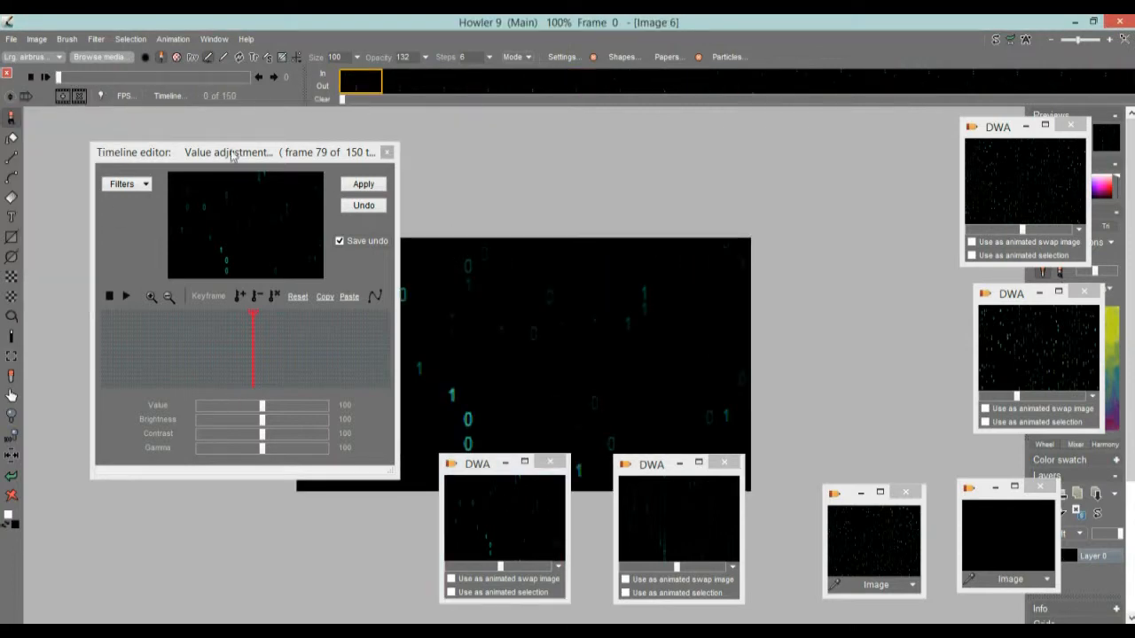
{"action": "left_click_drag", "start_coordinate": [516, 334], "coordinate": [661, 239]}
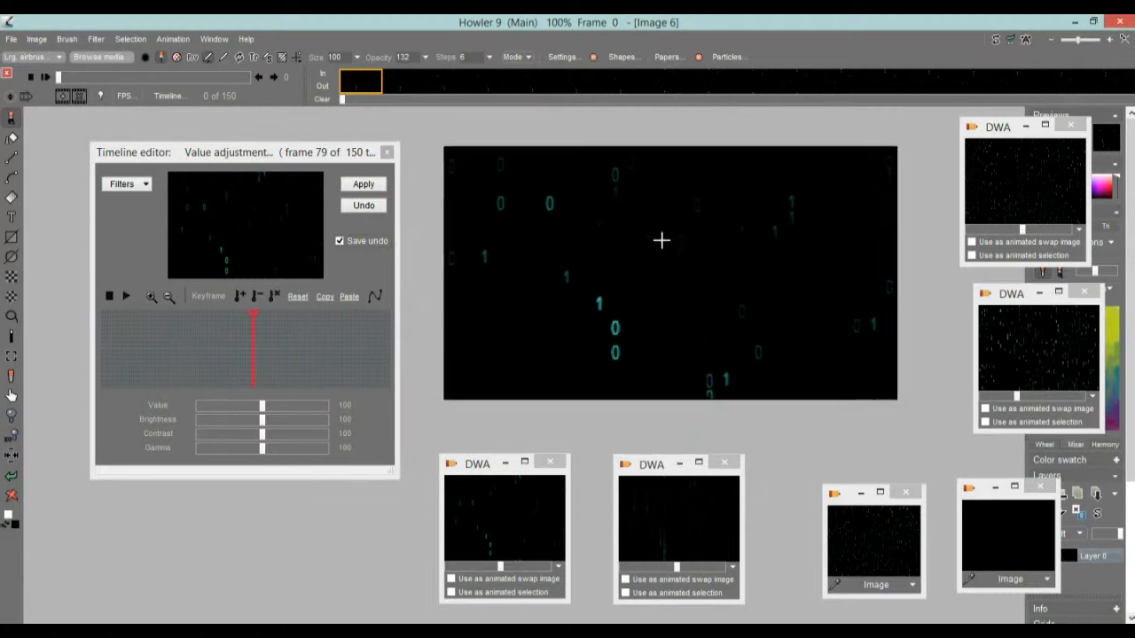
{"action": "mouse_move", "coordinate": [59, 77]}
{"action": "left_mouse_down"}
{"action": "mouse_move", "coordinate": [104, 80]}
{"action": "mouse_move", "coordinate": [69, 80]}
{"action": "left_mouse_up"}
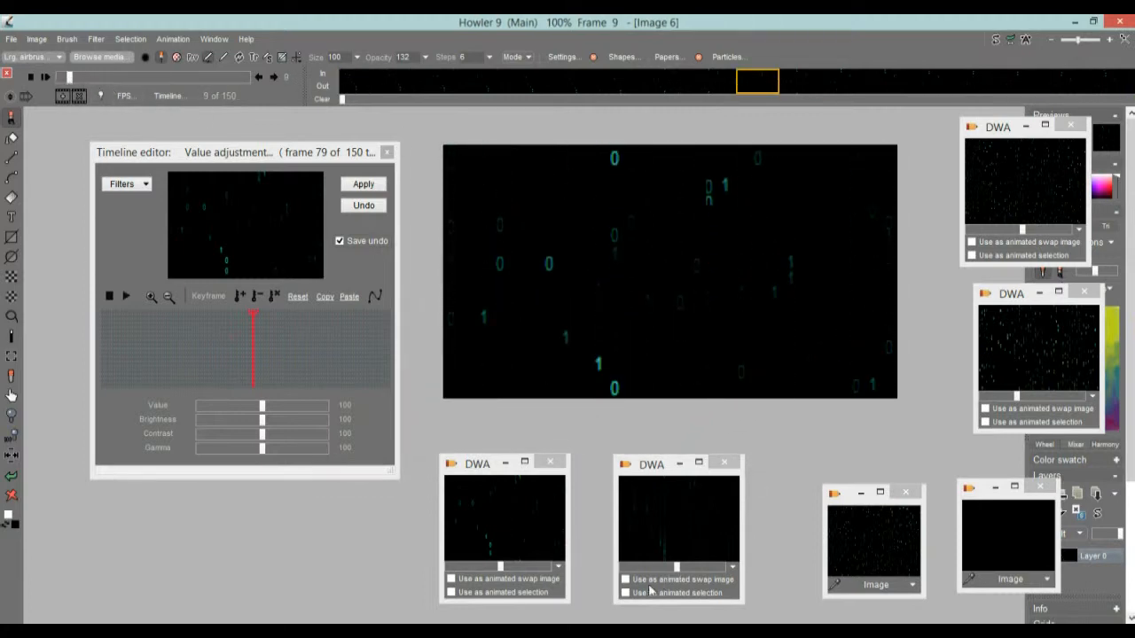
- Set the stored ghosted animation as the animated swap image and enlarge its window below the canvas
{"action": "mouse_move", "coordinate": [654, 468]}
{"action": "left_mouse_down"}
{"action": "mouse_move", "coordinate": [630, 472]}
{"action": "mouse_move", "coordinate": [659, 446]}
{"action": "left_mouse_up"}
{"action": "left_click", "coordinate": [638, 560]}
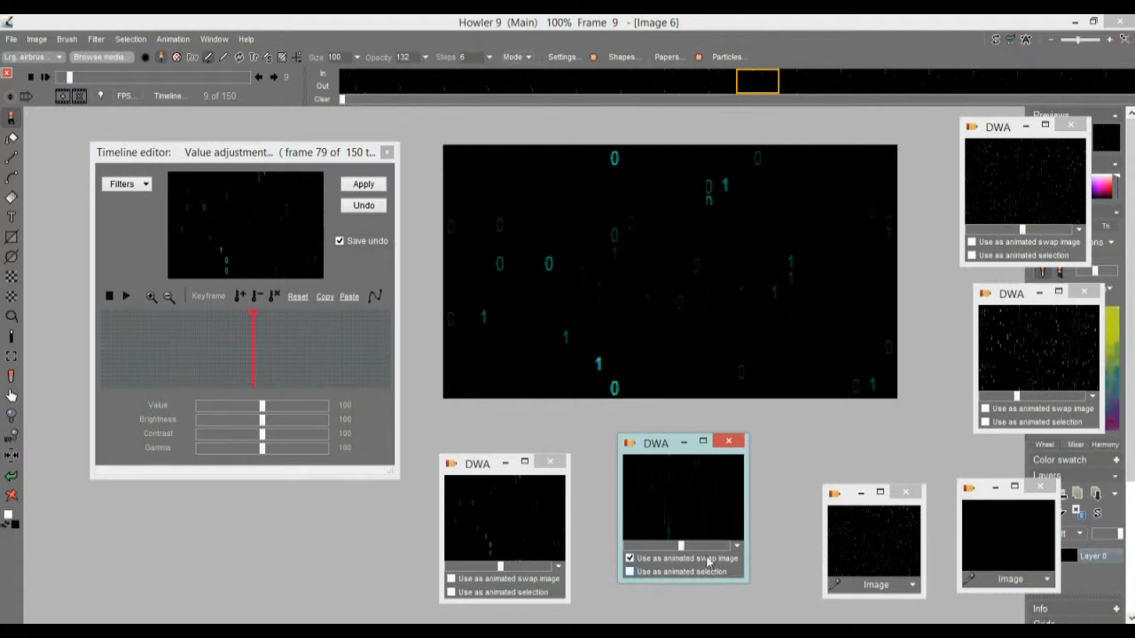
{"action": "left_click_drag", "start_coordinate": [660, 450], "coordinate": [542, 228]}
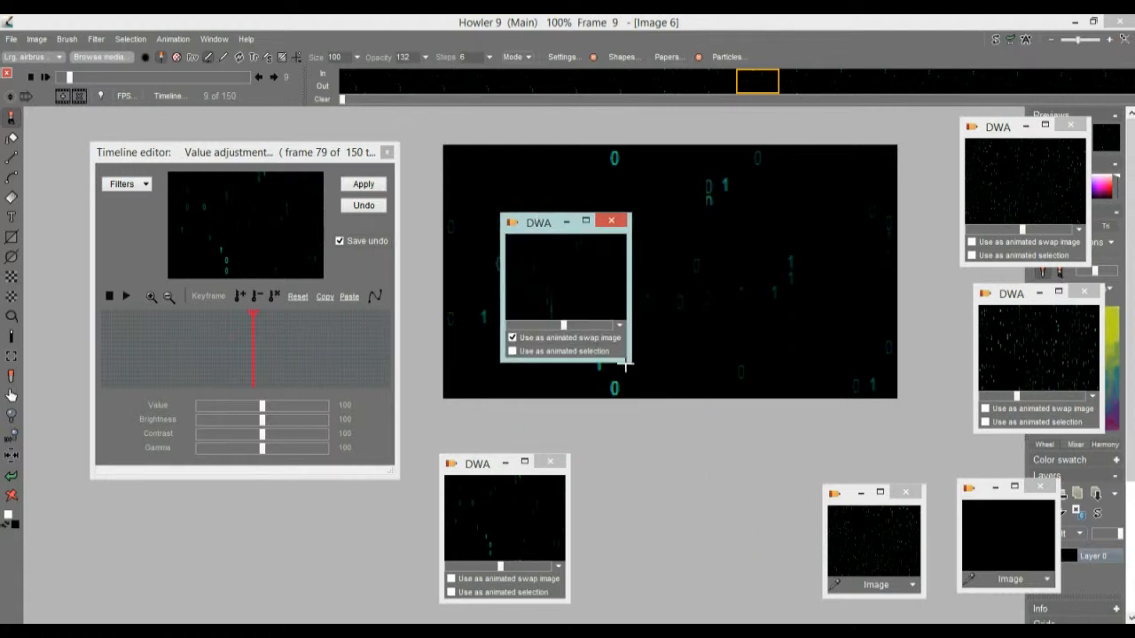
{"action": "left_click_drag", "start_coordinate": [630, 360], "coordinate": [679, 399]}
{"action": "left_click_drag", "start_coordinate": [551, 230], "coordinate": [652, 432]}
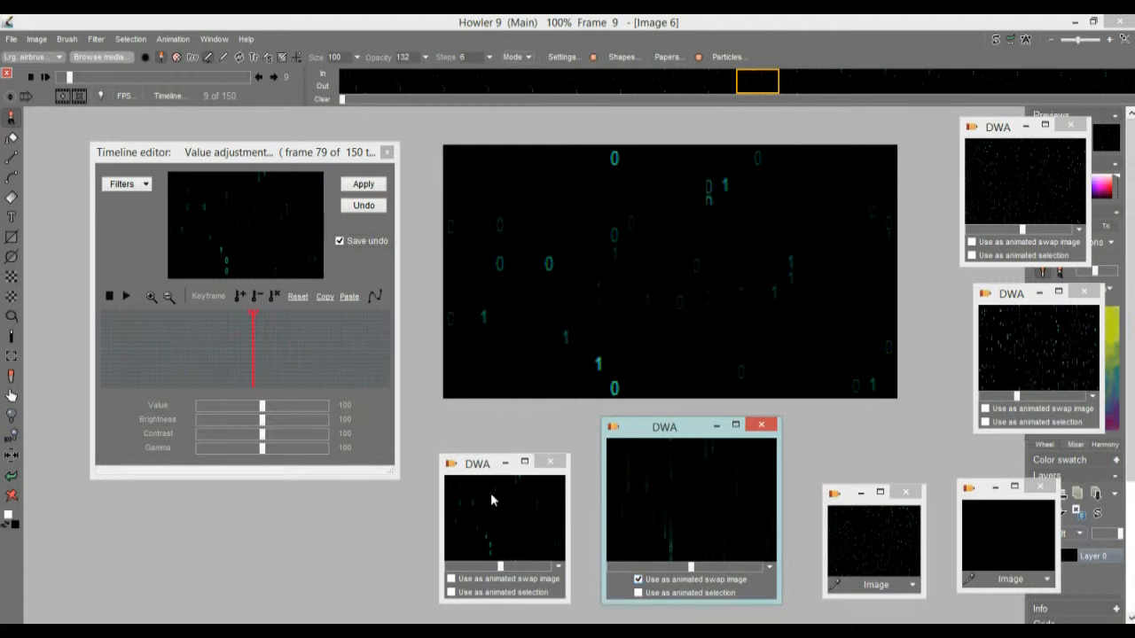
- Go to frame 45, uncover the preview thumbnails by moving the stored animation's window, and scrub the stored ghosted and plain animations
{"action": "mouse_move", "coordinate": [108, 82]}
{"action": "left_mouse_down"}
{"action": "mouse_move", "coordinate": [151, 78]}
{"action": "mouse_move", "coordinate": [116, 78]}
{"action": "left_mouse_up"}
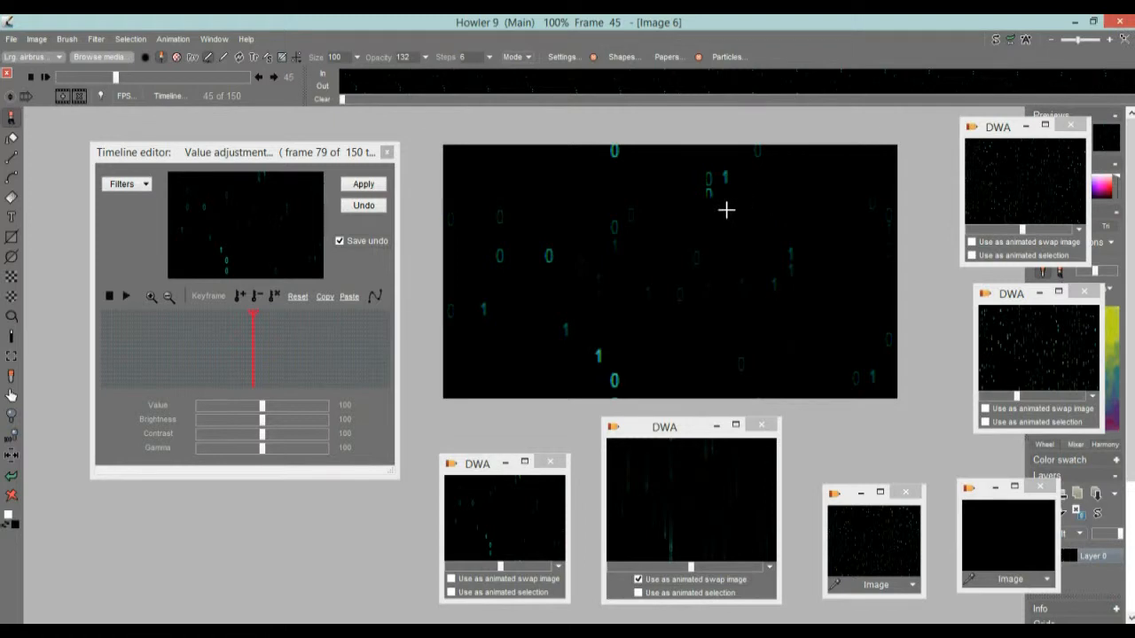
{"action": "left_click_drag", "start_coordinate": [1002, 133], "coordinate": [958, 140]}
{"action": "left_click", "coordinate": [694, 571]}
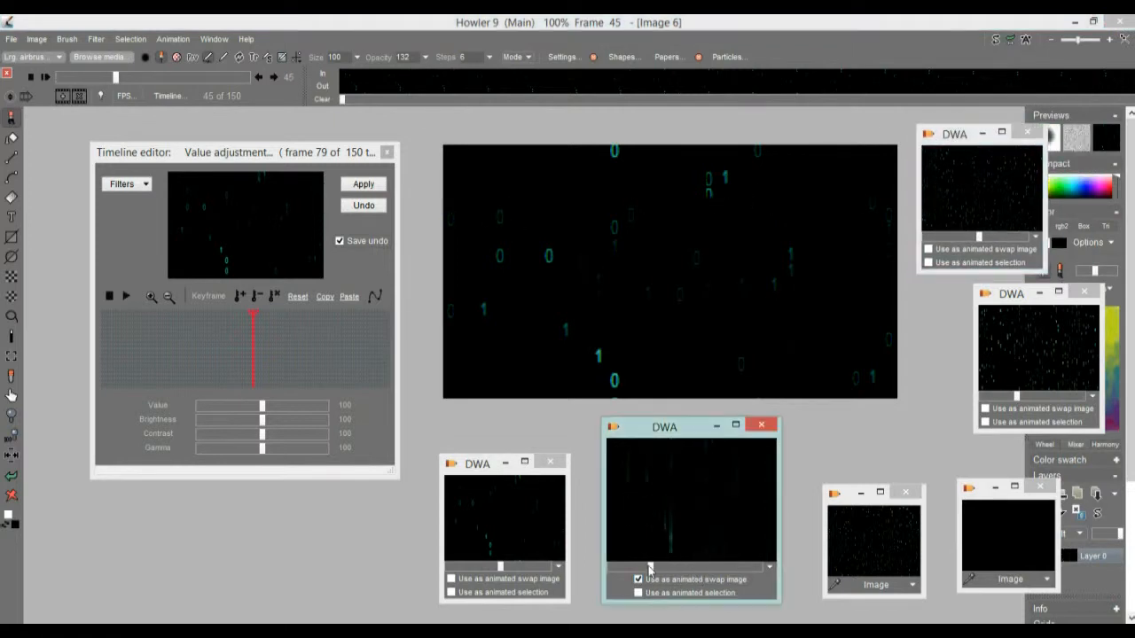
{"action": "mouse_move", "coordinate": [497, 569]}
{"action": "left_mouse_down"}
{"action": "mouse_move", "coordinate": [528, 569]}
{"action": "mouse_move", "coordinate": [492, 569]}
{"action": "left_mouse_up"}
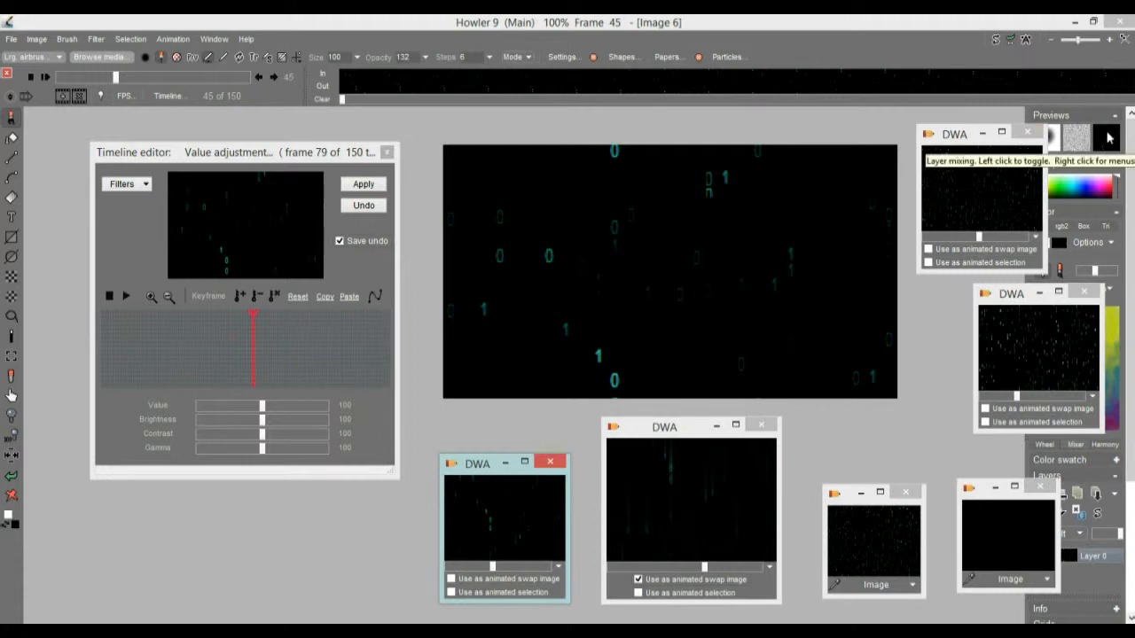
- Try blending the ghosted swap image into the current frame with Mix buffers across its full range, and cancel
{"action": "left_click", "coordinate": [95, 39]}
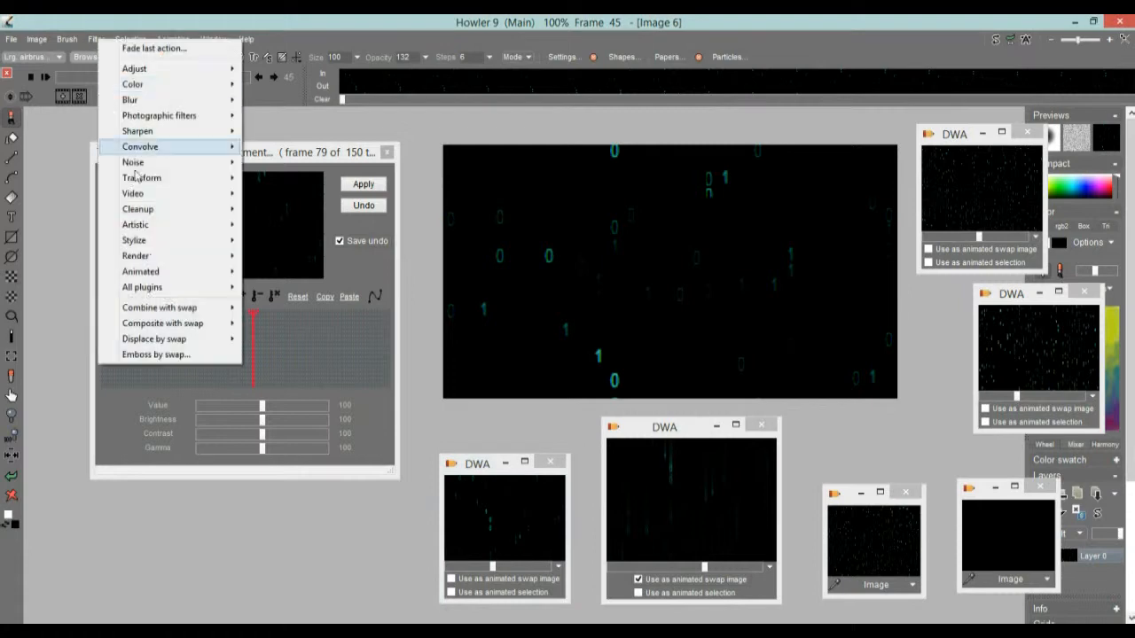
{"action": "mouse_move", "coordinate": [174, 311]}
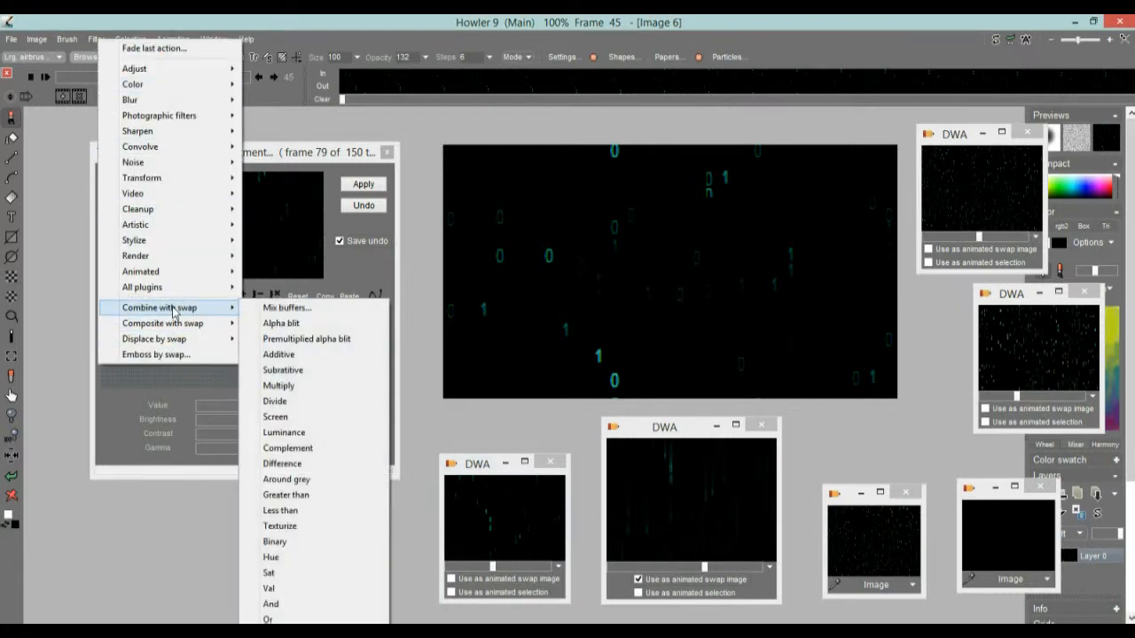
{"action": "left_click", "coordinate": [284, 308]}
{"action": "left_click_drag", "start_coordinate": [543, 270], "coordinate": [281, 203]}
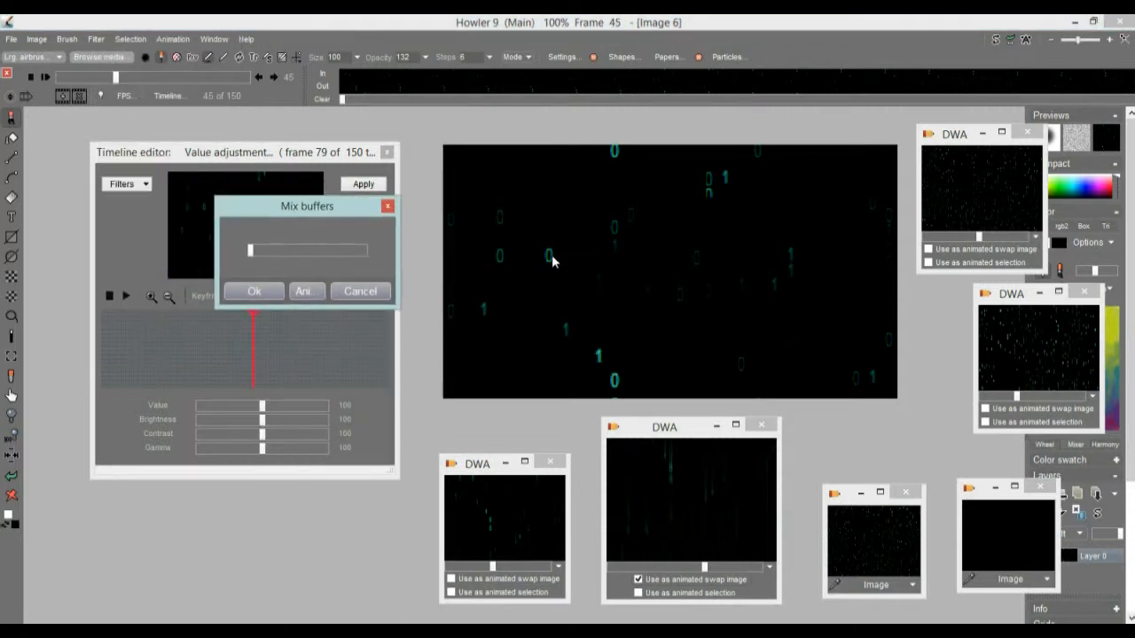
{"action": "left_click_drag", "start_coordinate": [282, 256], "coordinate": [422, 254]}
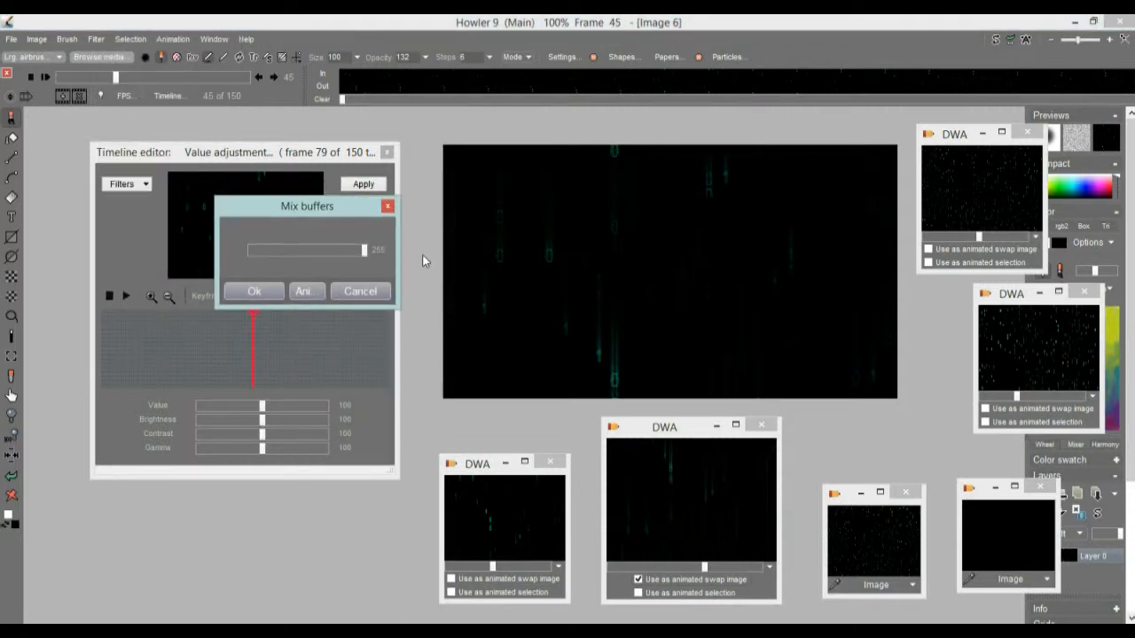
{"action": "left_click_drag", "start_coordinate": [362, 251], "coordinate": [242, 254]}
{"action": "left_click", "coordinate": [365, 292]}
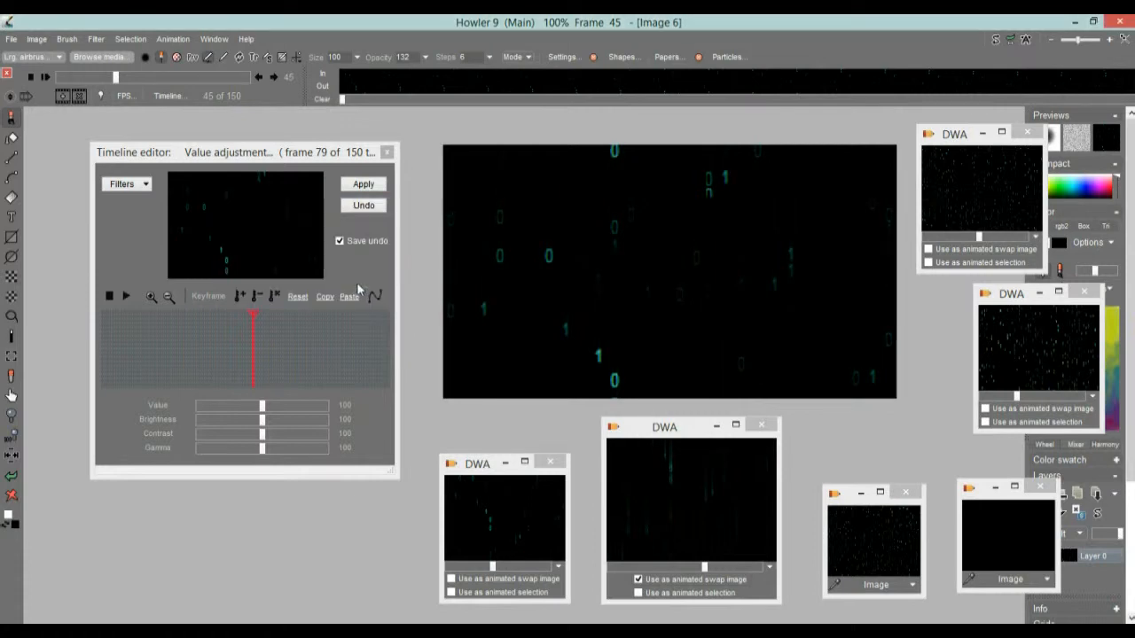
- Combine the current animation with the ghosted swap animation using the Additive operation on all frames
{"action": "left_click", "coordinate": [127, 186]}
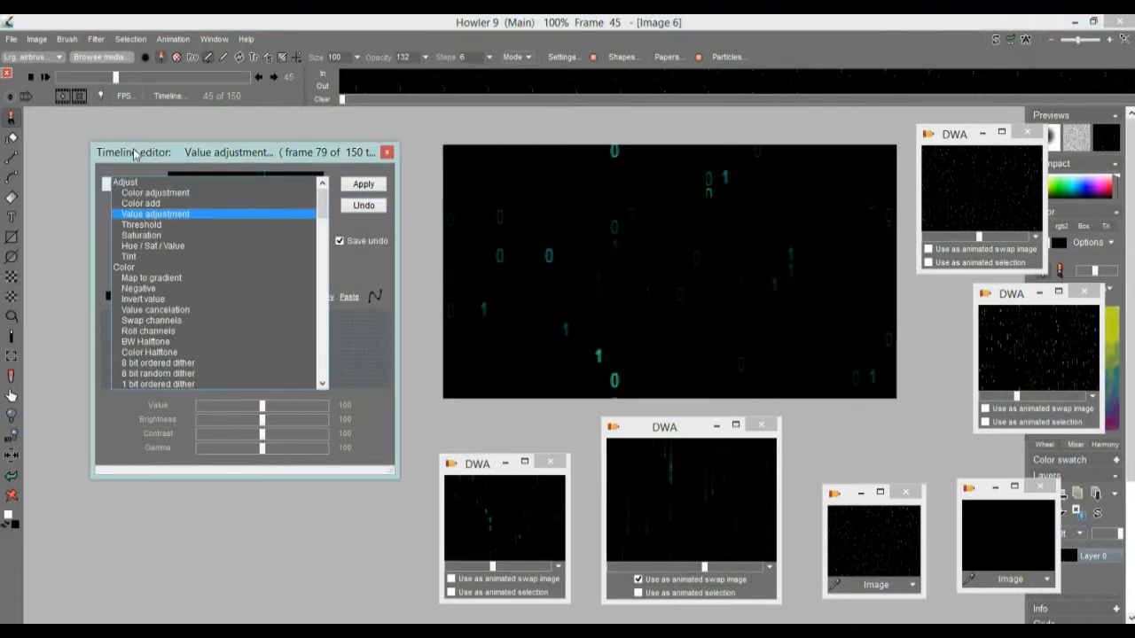
{"action": "left_click", "coordinate": [95, 42]}
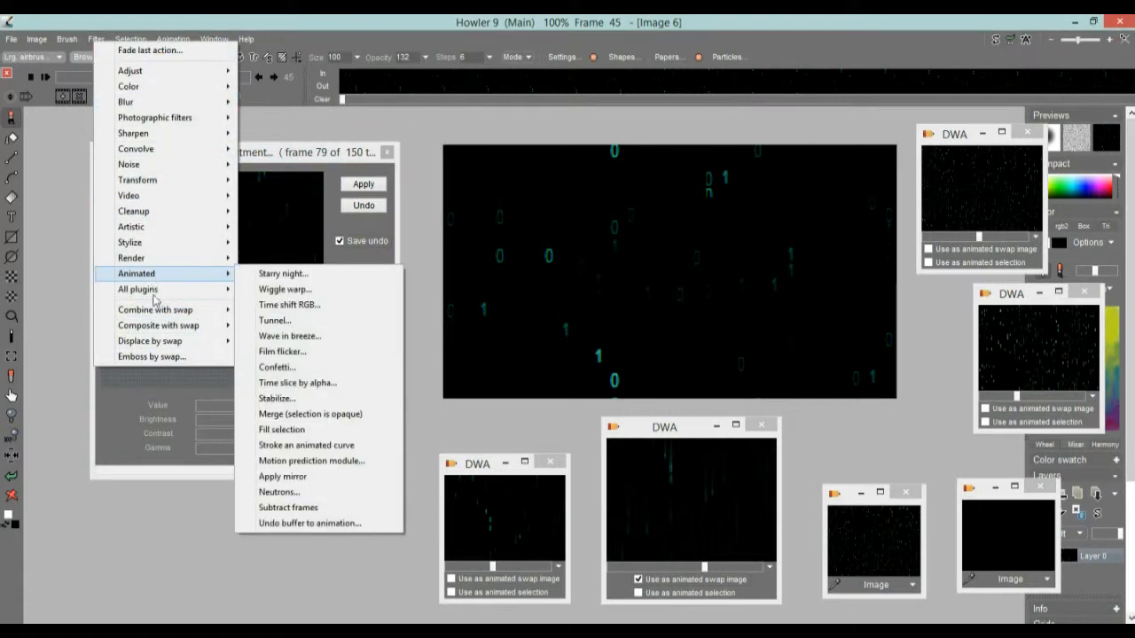
{"action": "mouse_move", "coordinate": [174, 313]}
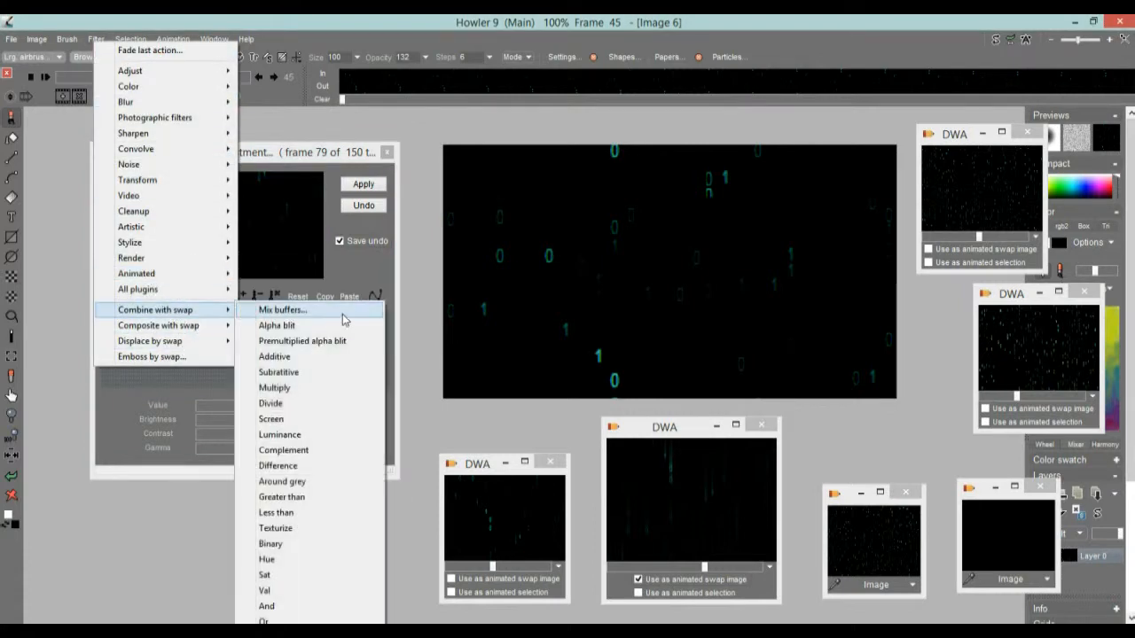
{"action": "left_click", "coordinate": [292, 357]}
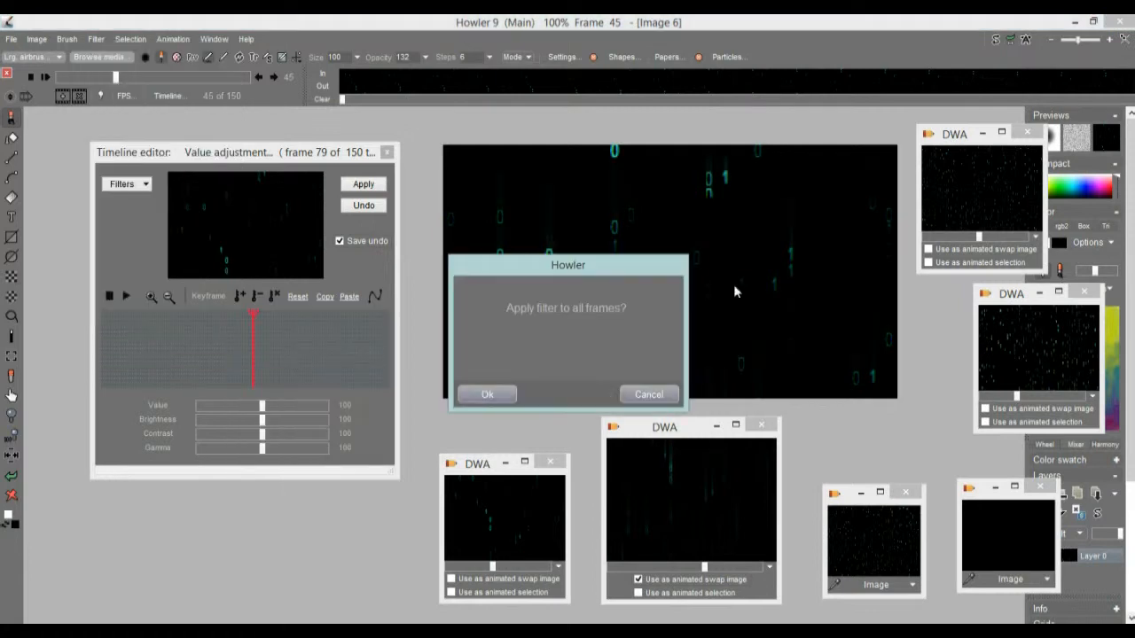
{"action": "left_click_drag", "start_coordinate": [607, 264], "coordinate": [360, 229]}
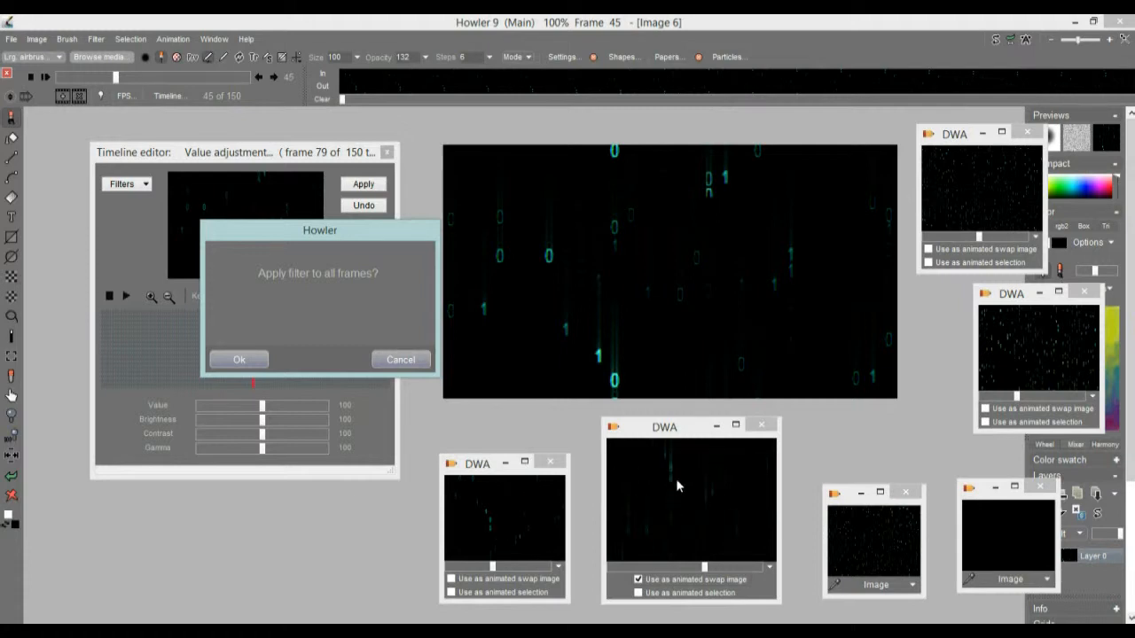
{"action": "left_click", "coordinate": [239, 359]}
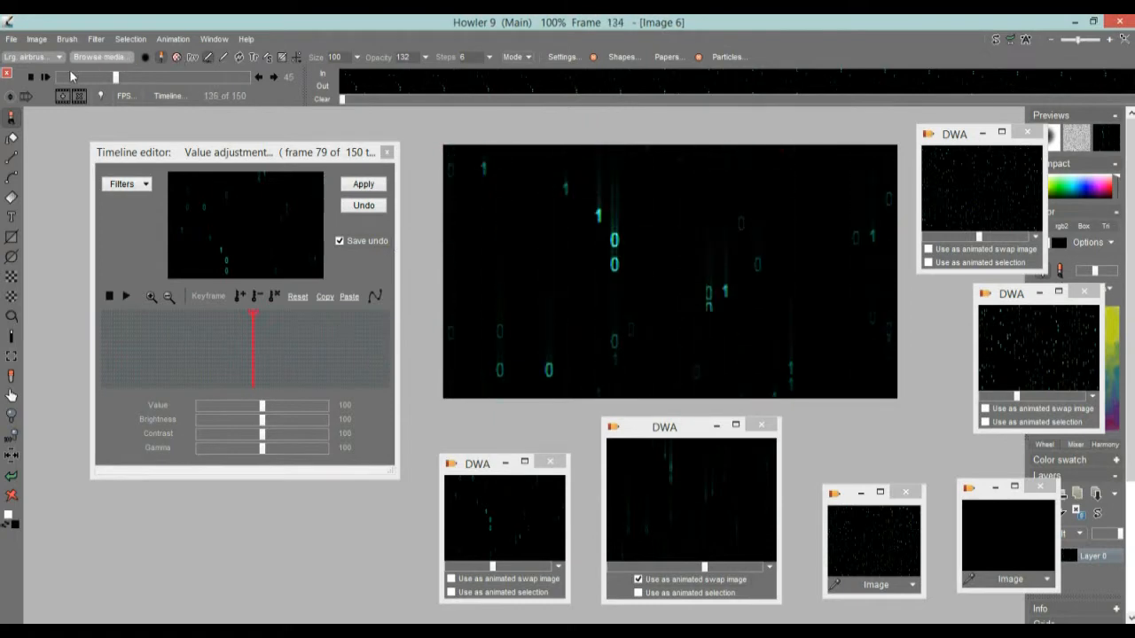
- Scrub the combined animation back to frame 0 and the stored ghosted animation, and undo the additive combination
{"action": "left_click_drag", "start_coordinate": [98, 79], "coordinate": [58, 77]}
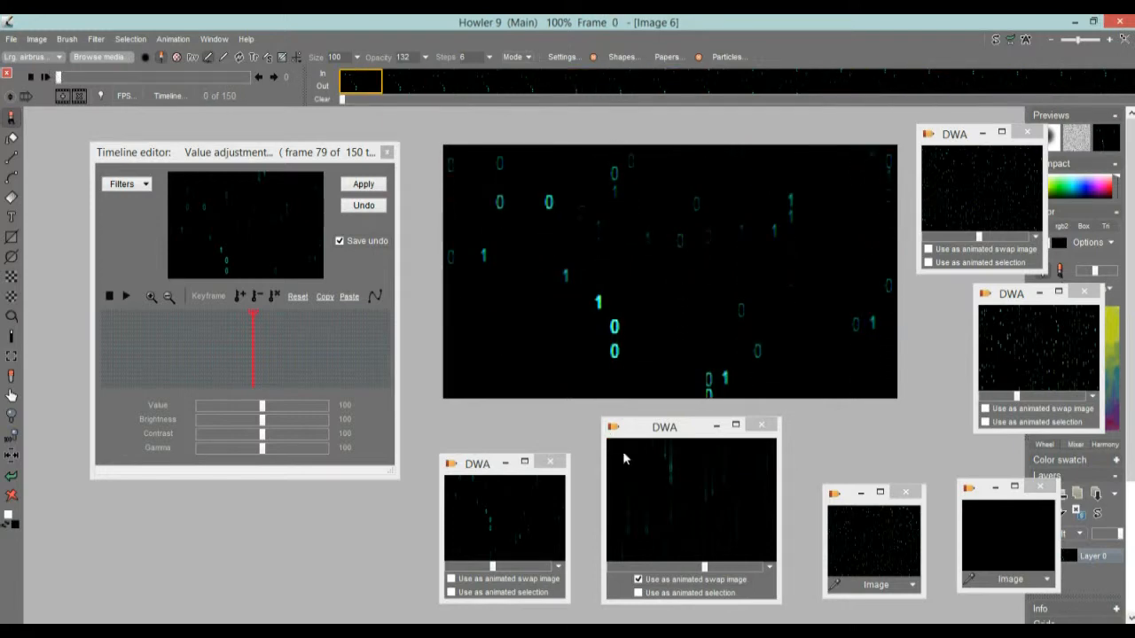
{"action": "left_click_drag", "start_coordinate": [669, 567], "coordinate": [631, 568]}
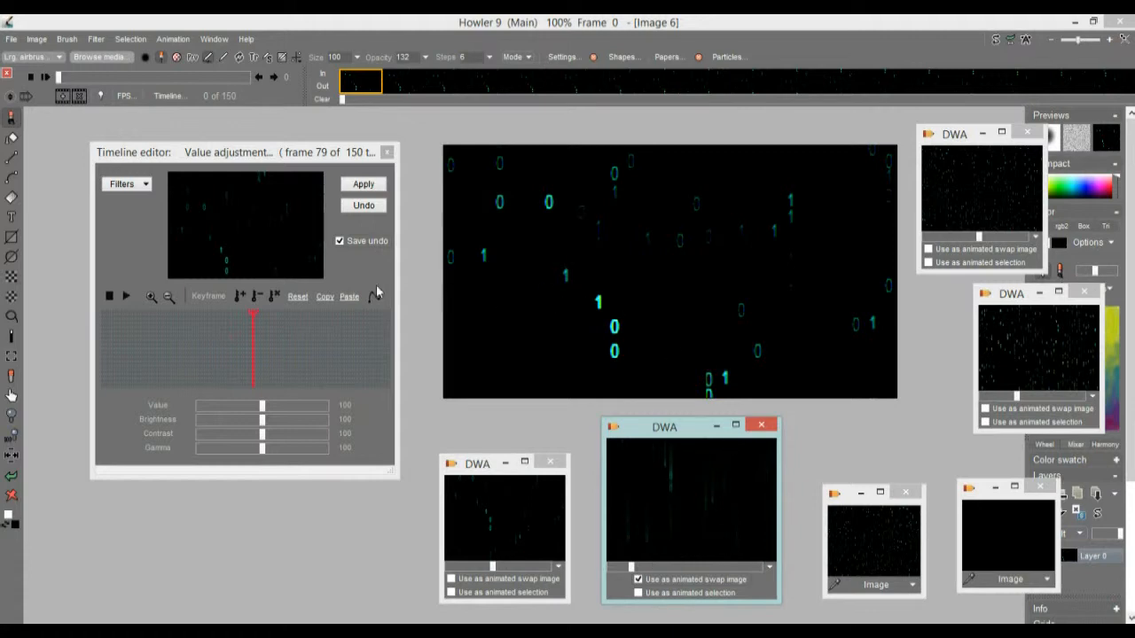
{"action": "left_click", "coordinate": [371, 206]}
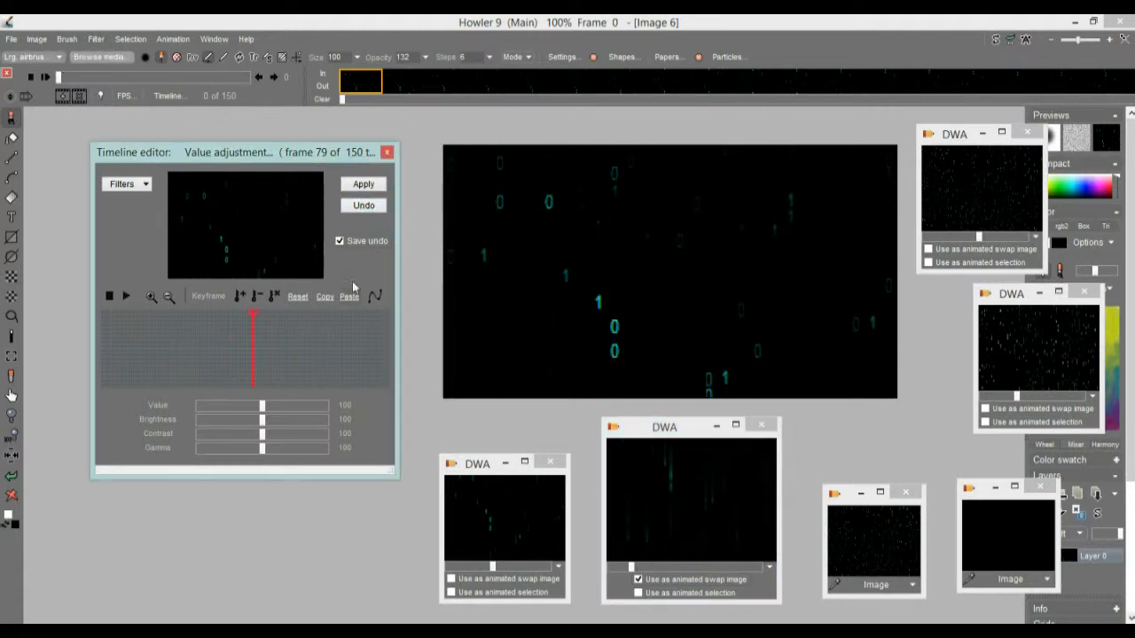
- Restore the stored animation without trails again and rearrange the timeline editor, ghosted animation window and canvas so the canvas is unobstructed
{"action": "mouse_move", "coordinate": [197, 163]}
{"action": "left_mouse_down"}
{"action": "mouse_move", "coordinate": [157, 161]}
{"action": "mouse_move", "coordinate": [176, 157]}
{"action": "left_mouse_up"}
{"action": "left_click", "coordinate": [500, 518]}
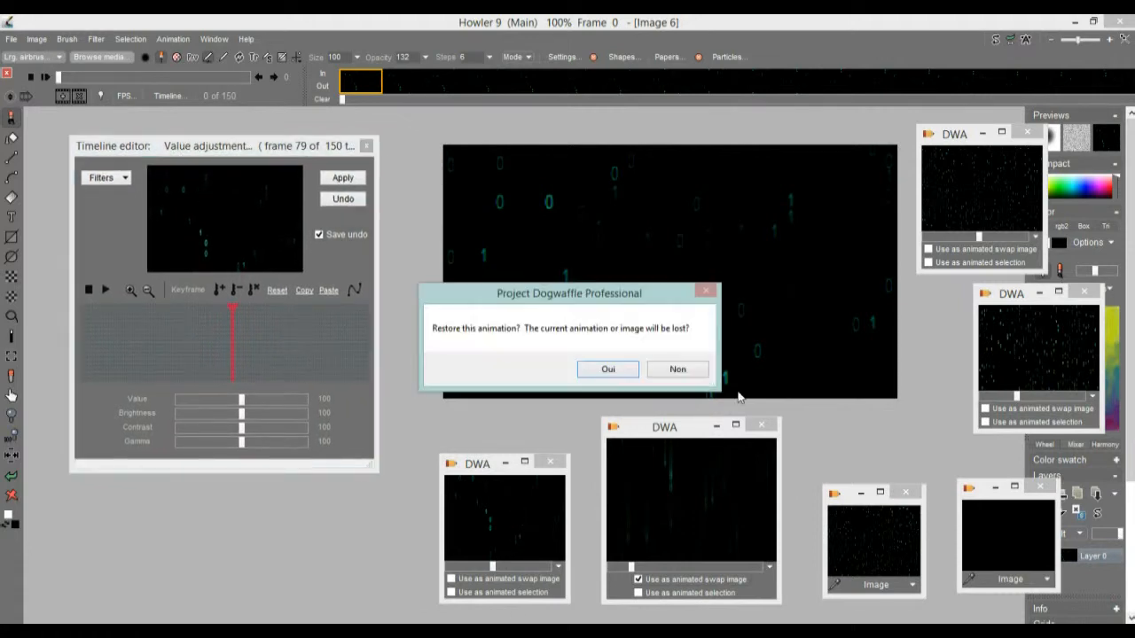
{"action": "left_click", "coordinate": [619, 369]}
{"action": "left_click_drag", "start_coordinate": [682, 427], "coordinate": [886, 410]}
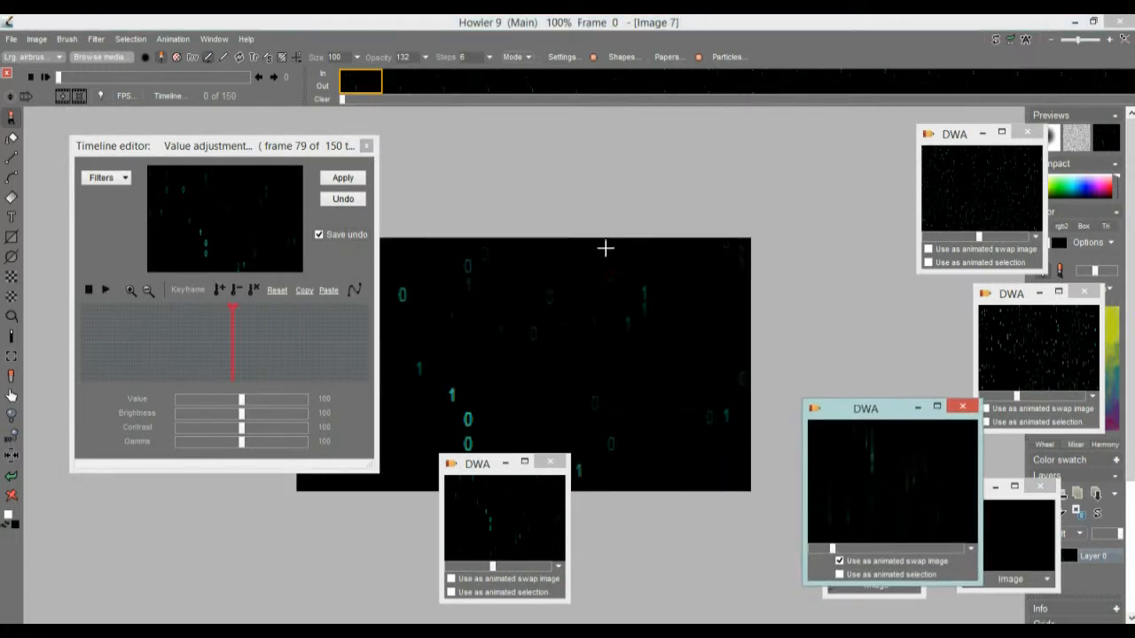
{"action": "left_click_drag", "start_coordinate": [534, 319], "coordinate": [667, 232]}
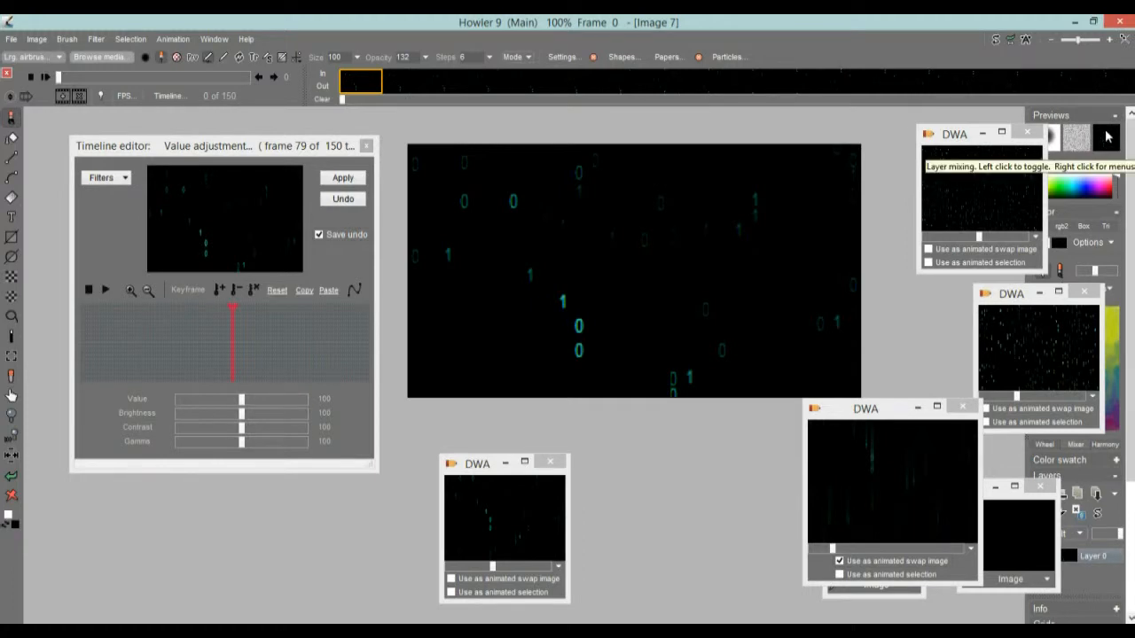
- Turn on swap mixing and set the current layer's mode to Lighten
{"action": "left_click", "coordinate": [1106, 136]}
{"action": "right_click", "coordinate": [1110, 140]}
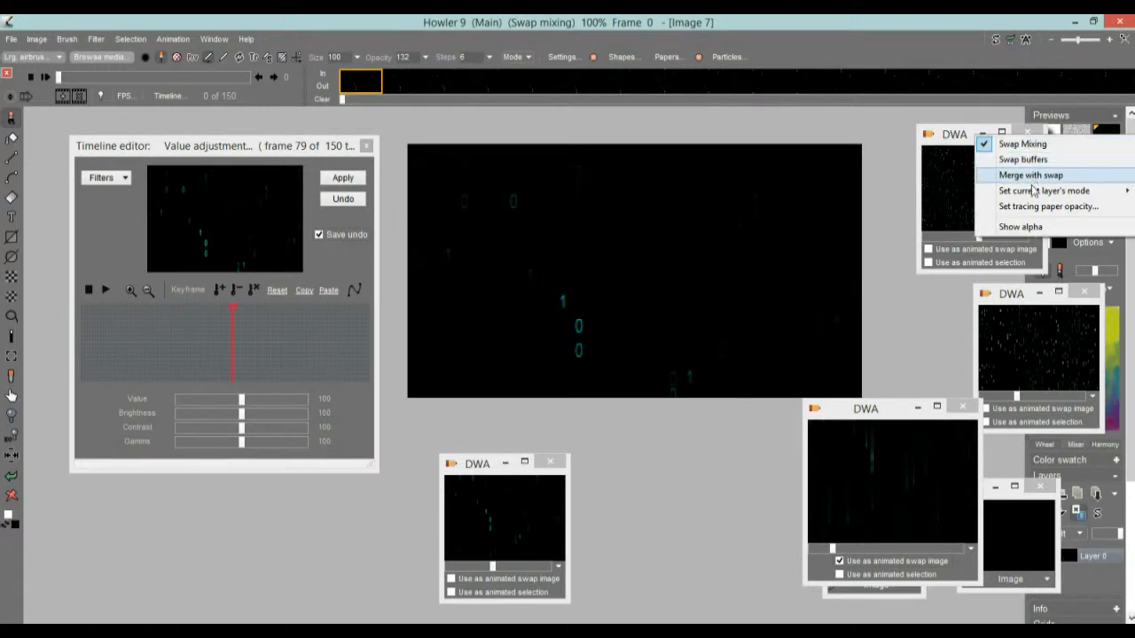
{"action": "mouse_move", "coordinate": [1033, 192]}
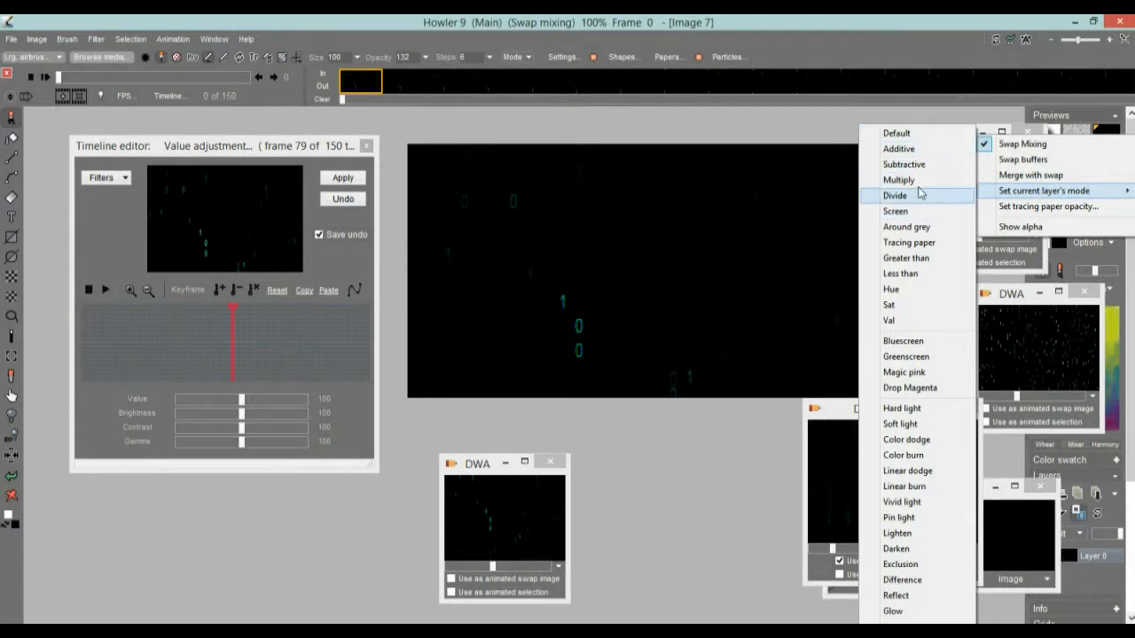
{"action": "left_click", "coordinate": [922, 537]}
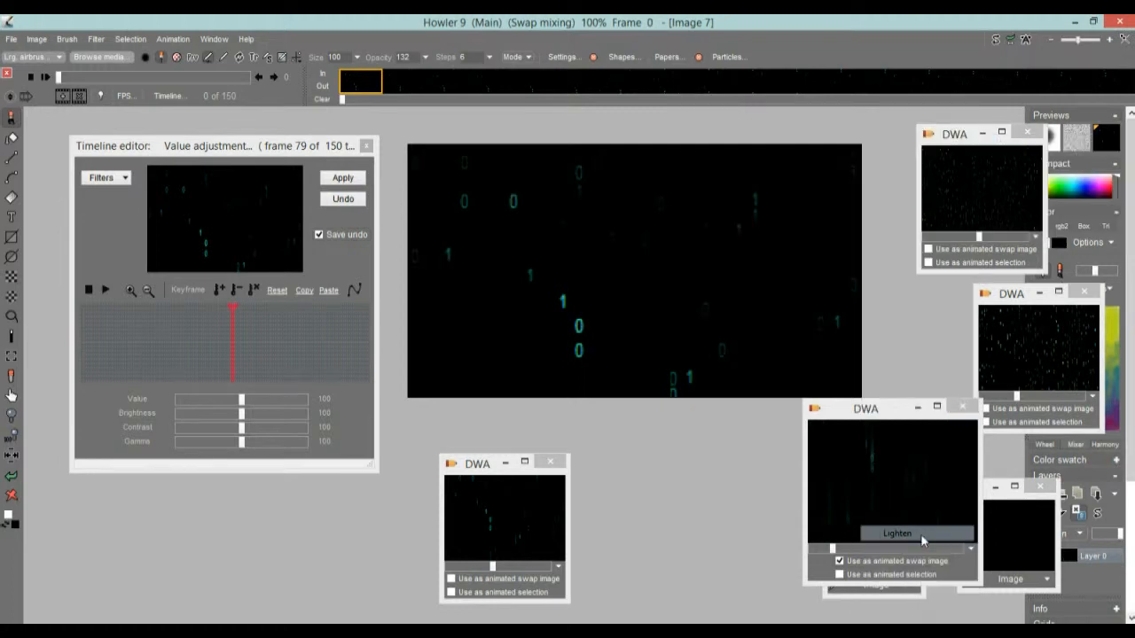
- Try Glow as the current layer's swap mixing mode, and set the mode to Additive
{"action": "right_click", "coordinate": [1112, 139]}
{"action": "mouse_move", "coordinate": [1079, 189]}
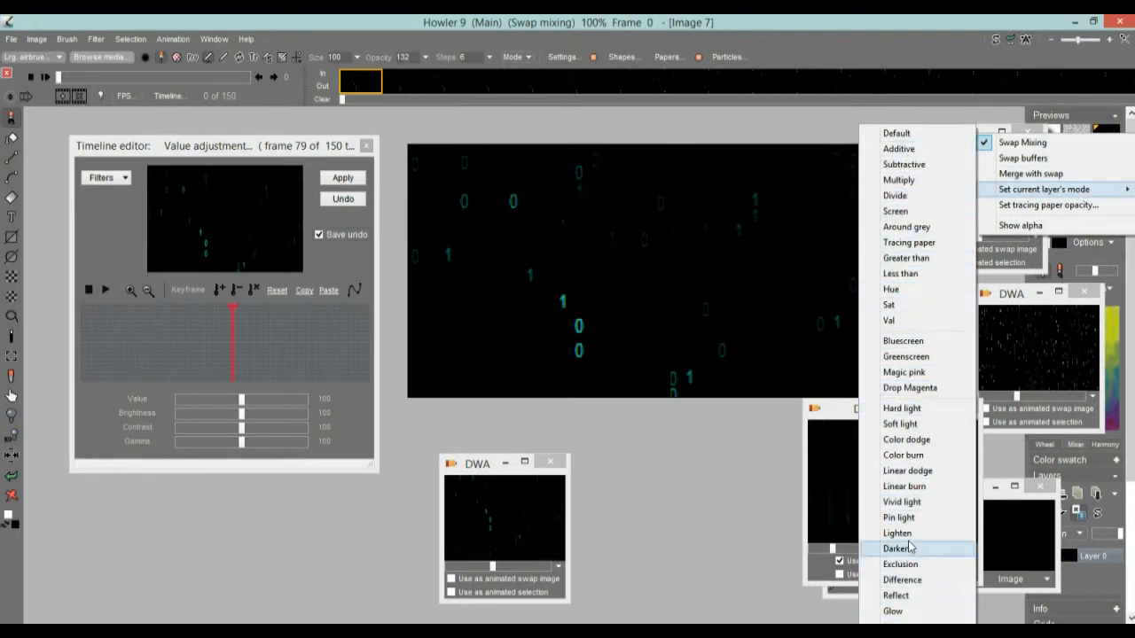
{"action": "left_click", "coordinate": [914, 611]}
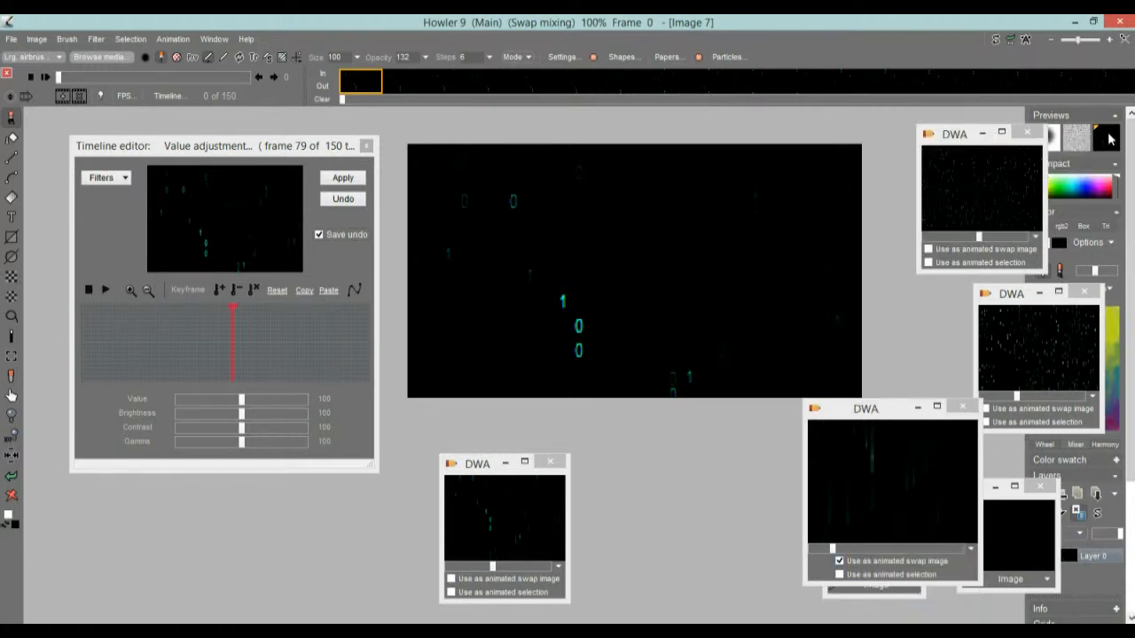
{"action": "left_click", "coordinate": [1110, 139]}
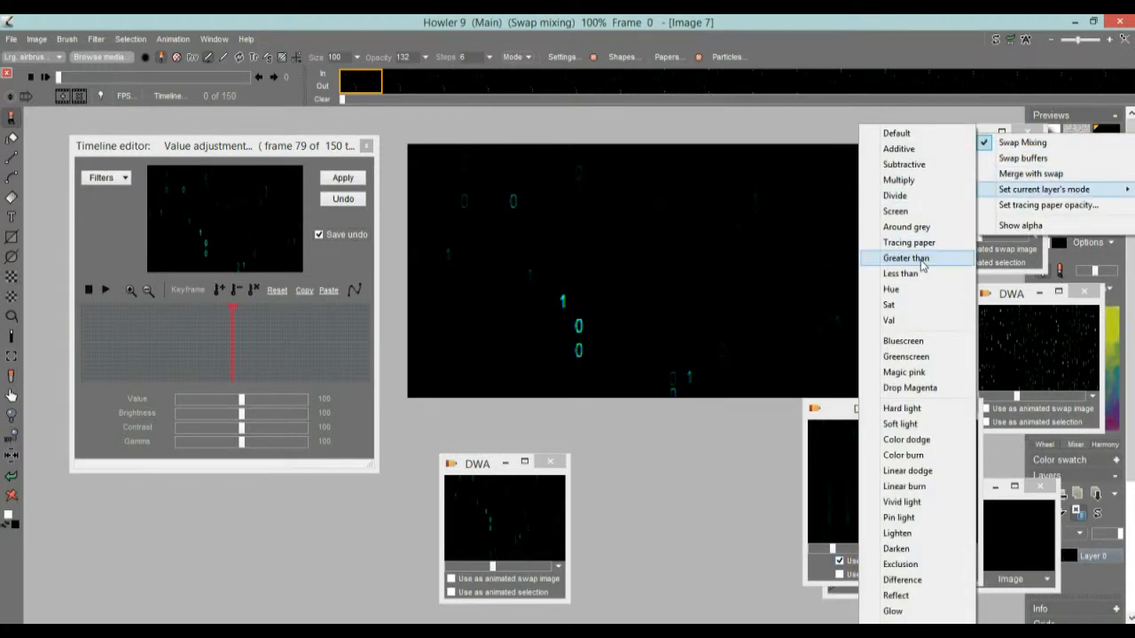
{"action": "left_click", "coordinate": [911, 156]}
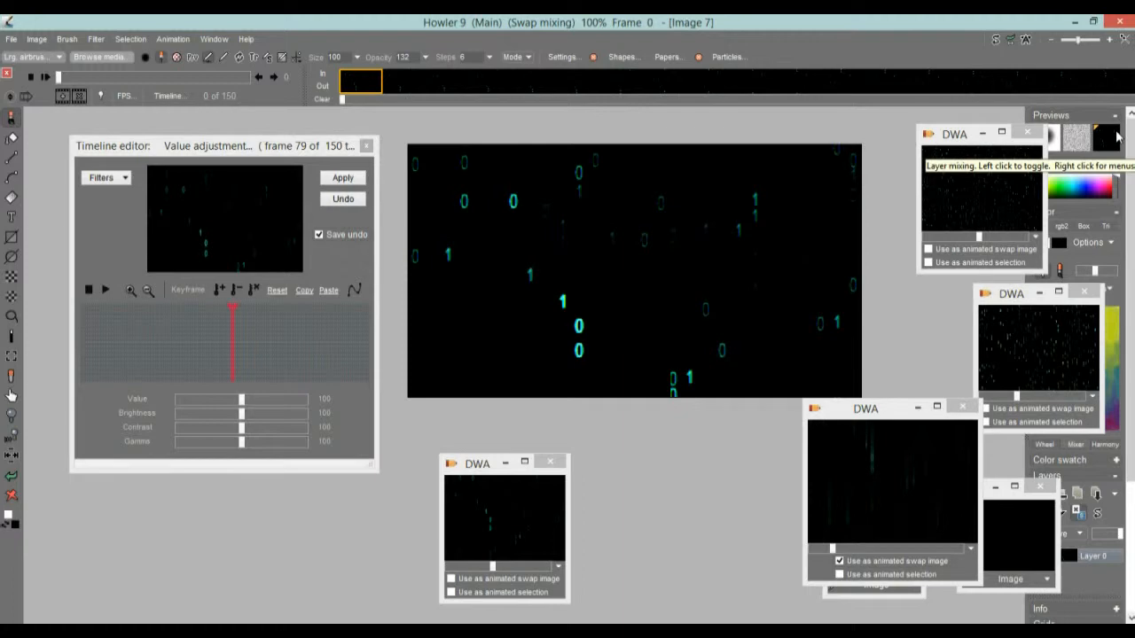
- Preview the additive mix at frame 11 and merge the swap image into all frames
{"action": "mouse_move", "coordinate": [417, 75]}
{"action": "left_mouse_down"}
{"action": "mouse_move", "coordinate": [978, 78]}
{"action": "mouse_move", "coordinate": [645, 55]}
{"action": "mouse_move", "coordinate": [844, 65]}
{"action": "left_mouse_up"}
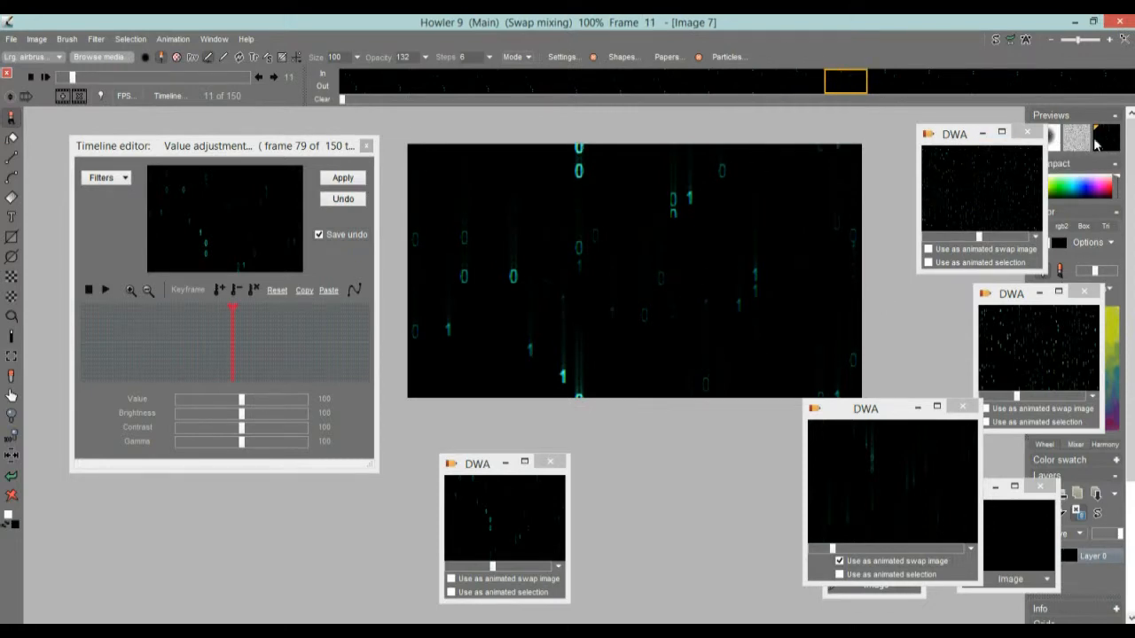
{"action": "left_click", "coordinate": [1109, 144]}
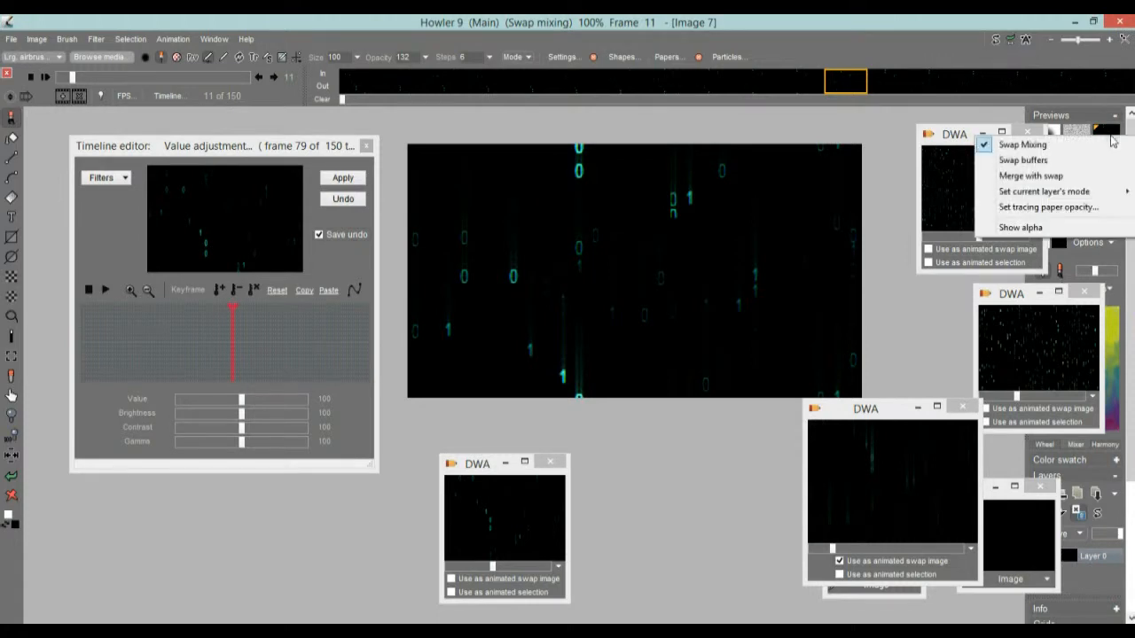
{"action": "left_click", "coordinate": [1048, 177]}
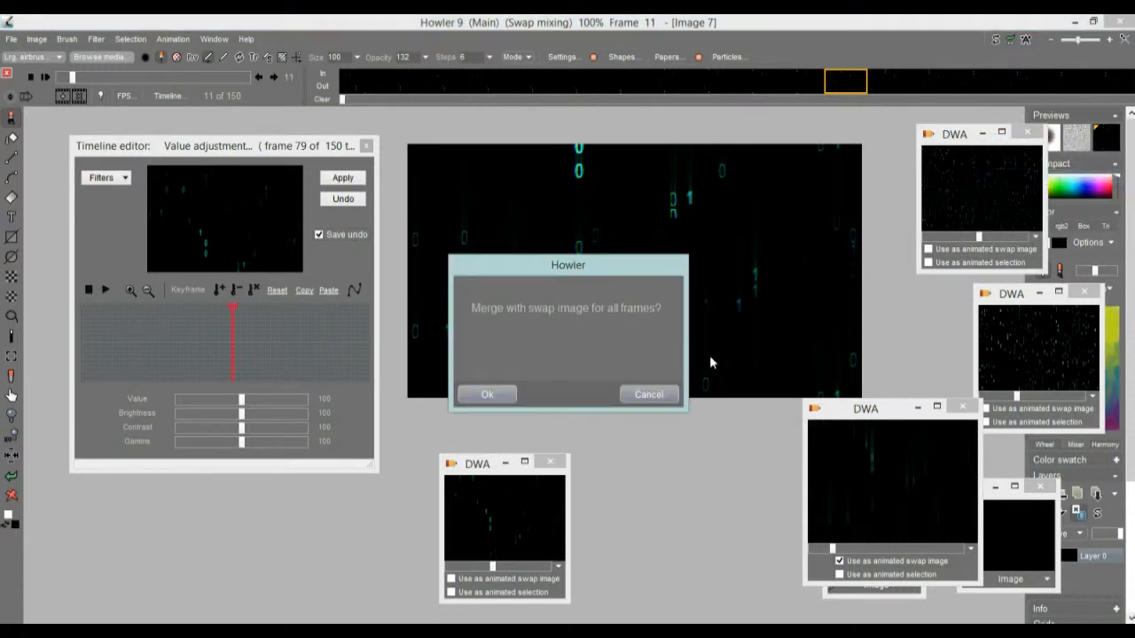
{"action": "left_click", "coordinate": [501, 394]}
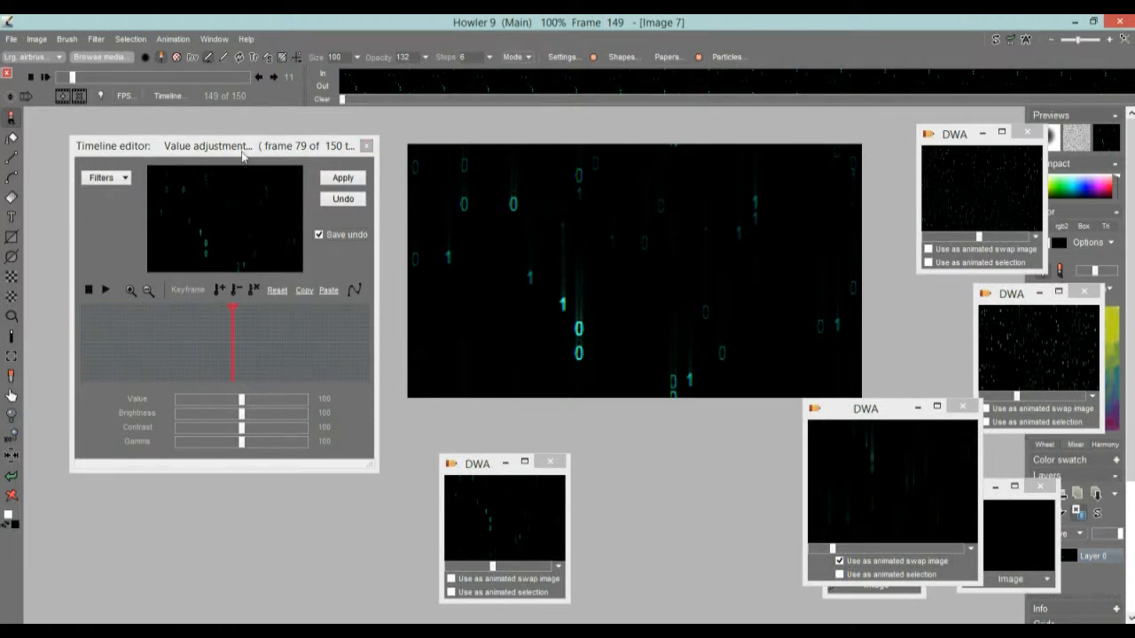
- Apply a Value adjustment to the whole merged animation with Value 167, Contrast 97 and Gamma 95
{"action": "left_click", "coordinate": [108, 178]}
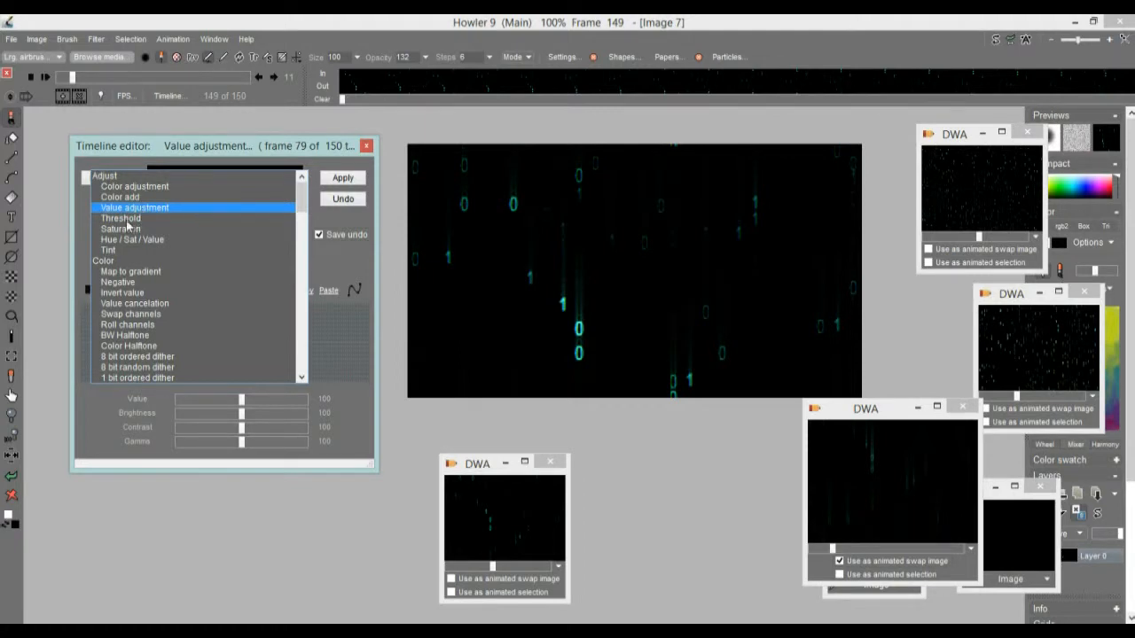
{"action": "left_click", "coordinate": [130, 209]}
{"action": "left_click_drag", "start_coordinate": [161, 364], "coordinate": [285, 403]}
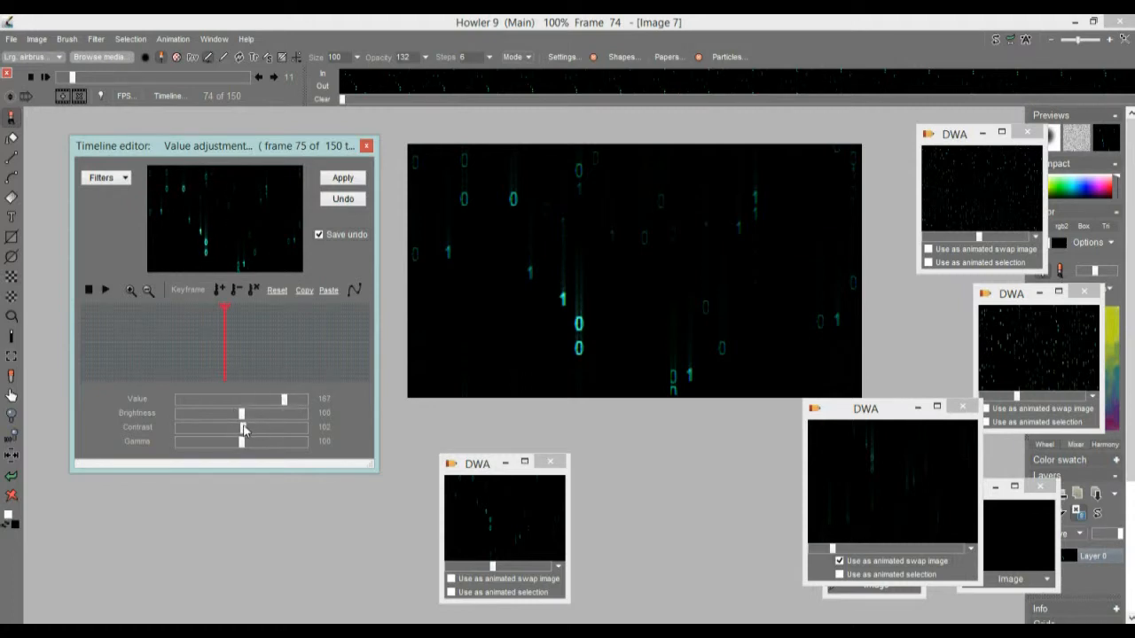
{"action": "mouse_move", "coordinate": [245, 430]}
{"action": "left_mouse_down"}
{"action": "mouse_move", "coordinate": [275, 432]}
{"action": "mouse_move", "coordinate": [230, 429]}
{"action": "mouse_move", "coordinate": [256, 448]}
{"action": "mouse_move", "coordinate": [241, 445]}
{"action": "mouse_move", "coordinate": [248, 433]}
{"action": "mouse_move", "coordinate": [235, 442]}
{"action": "left_mouse_up"}
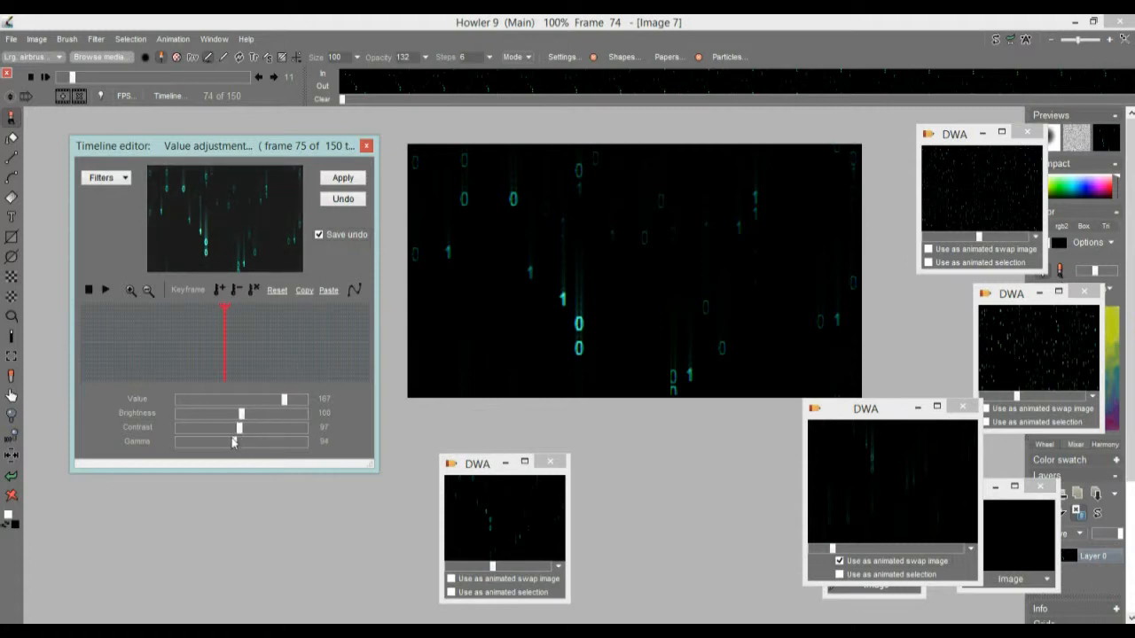
{"action": "left_click", "coordinate": [338, 179]}
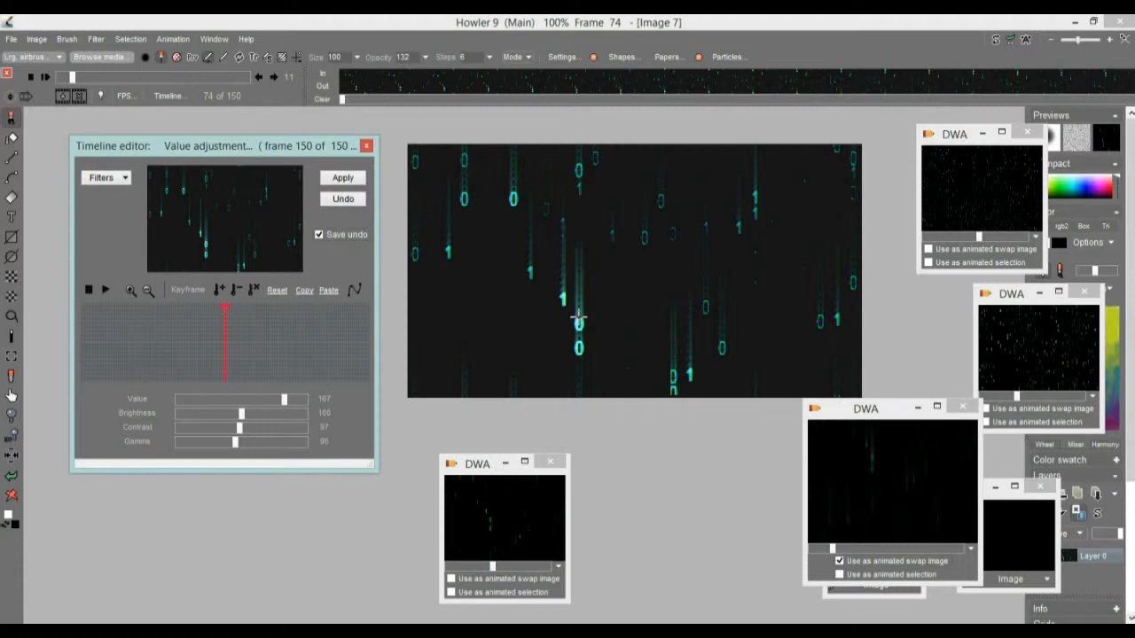
- Inspect the brightened digits up close, and apply the animated Ghost filter with 5 frames to the animation
{"action": "scroll", "coordinate": [558, 284], "scroll_direction": "up", "scroll_amount": 1}
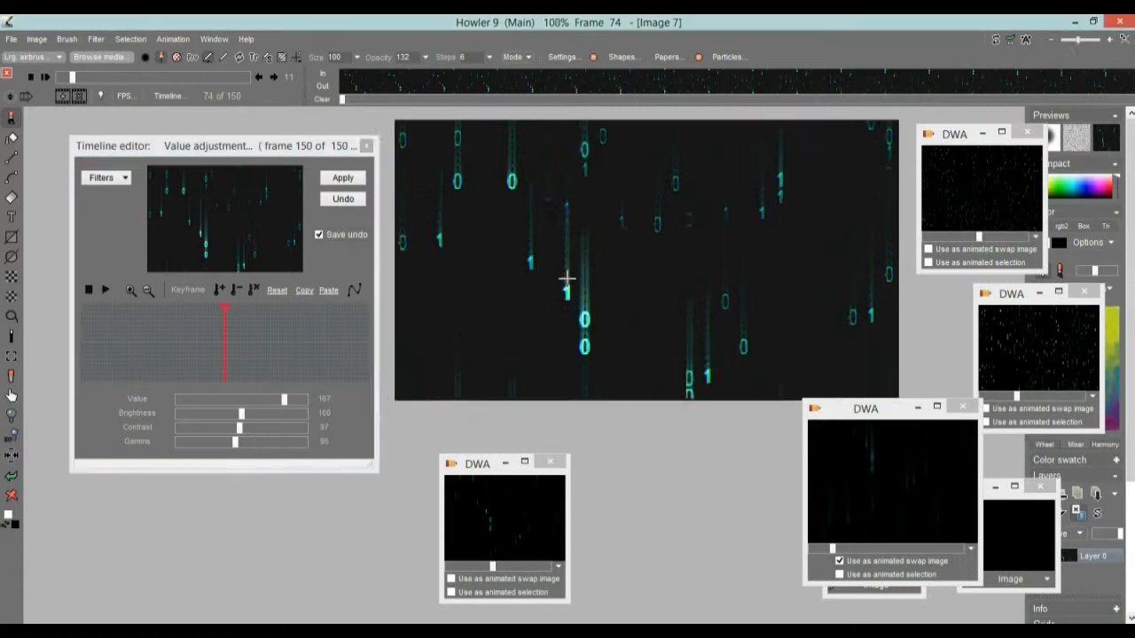
{"action": "scroll", "coordinate": [567, 279], "scroll_direction": "up", "scroll_amount": 5}
{"action": "left_click_drag", "start_coordinate": [672, 303], "coordinate": [646, 291]}
{"action": "scroll", "coordinate": [656, 270], "scroll_direction": "down", "scroll_amount": 1}
{"action": "scroll", "coordinate": [656, 271], "scroll_direction": "down", "scroll_amount": 5}
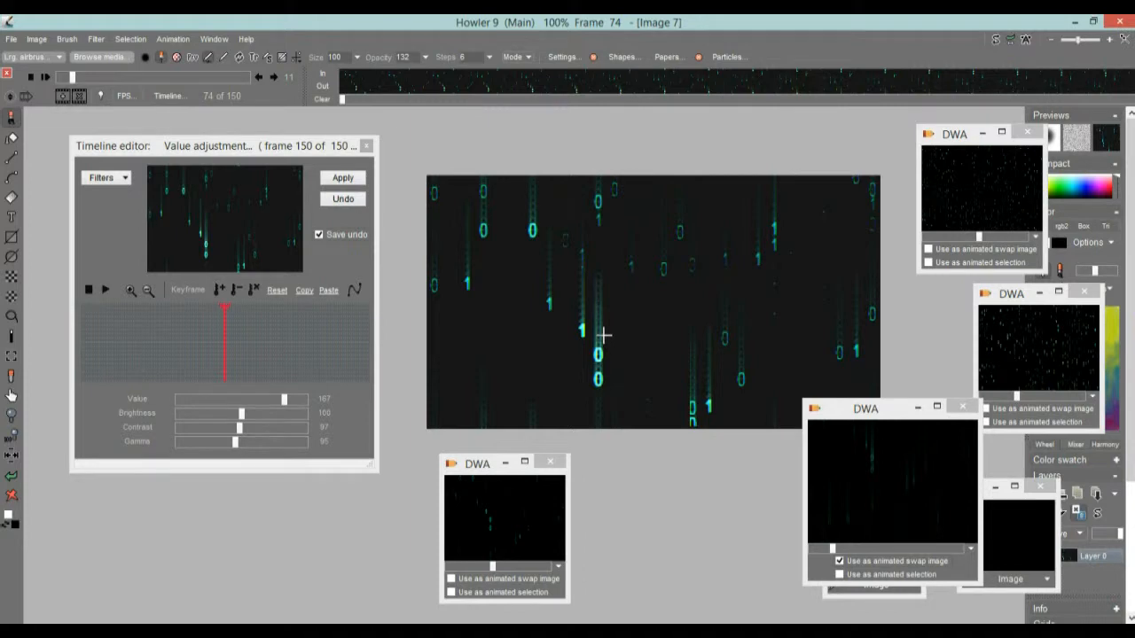
{"action": "left_click", "coordinate": [105, 179]}
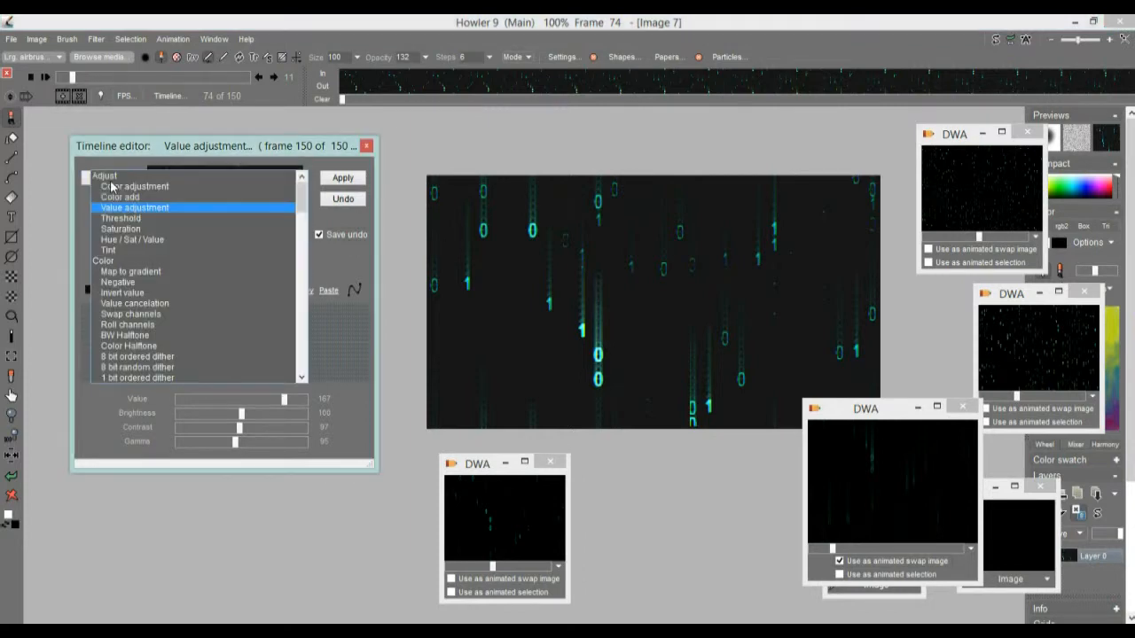
{"action": "left_click_drag", "start_coordinate": [303, 198], "coordinate": [300, 371]}
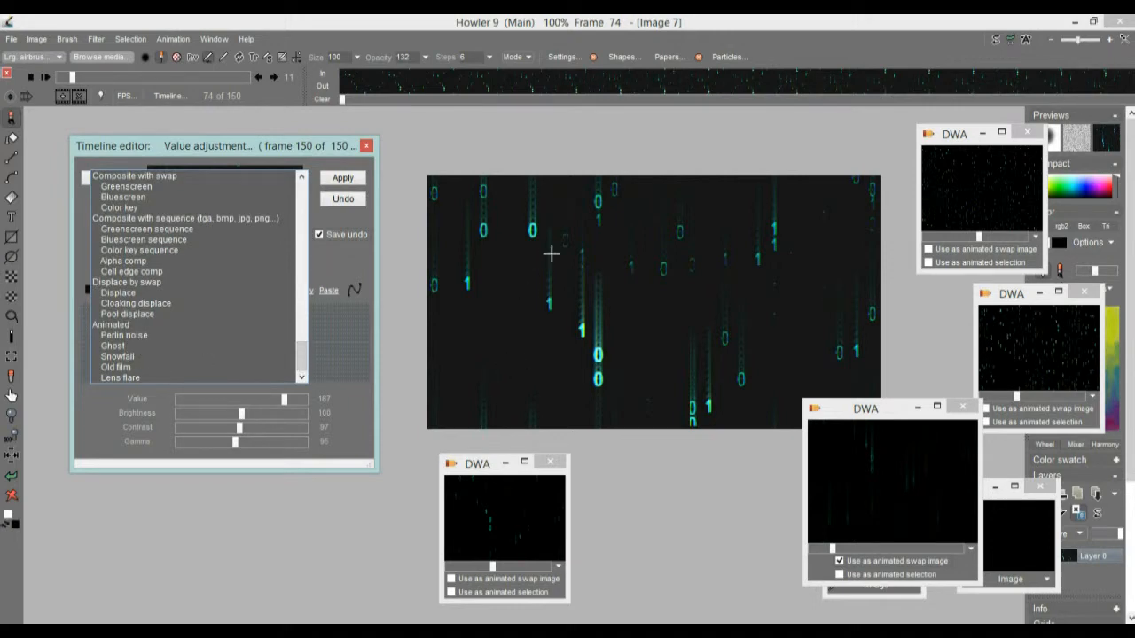
{"action": "left_click", "coordinate": [114, 347]}
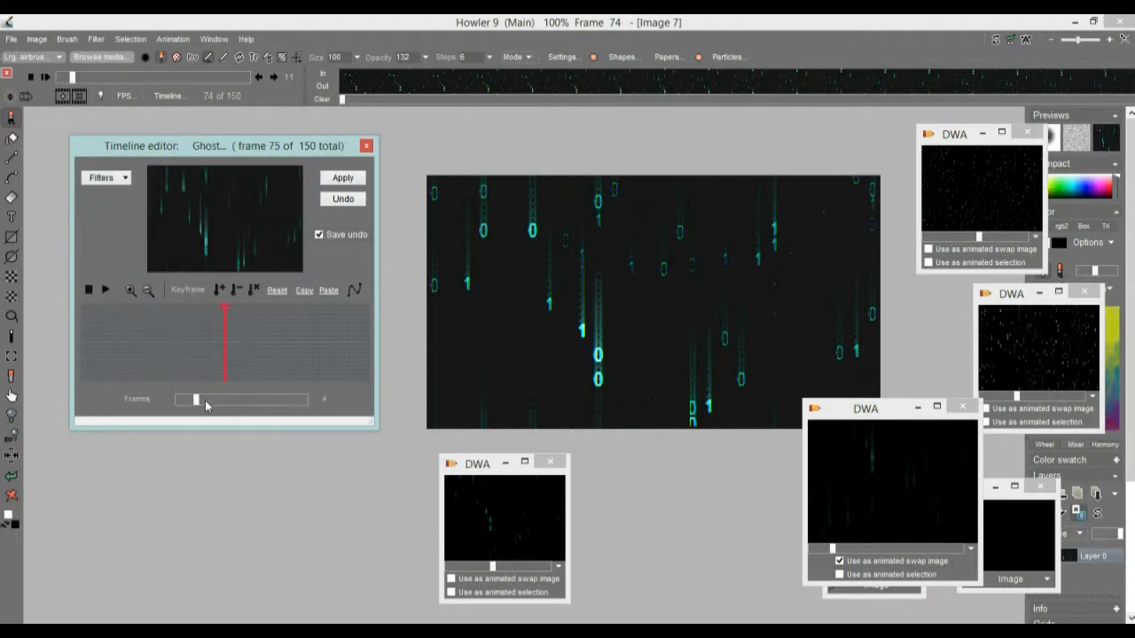
{"action": "left_click", "coordinate": [343, 178]}
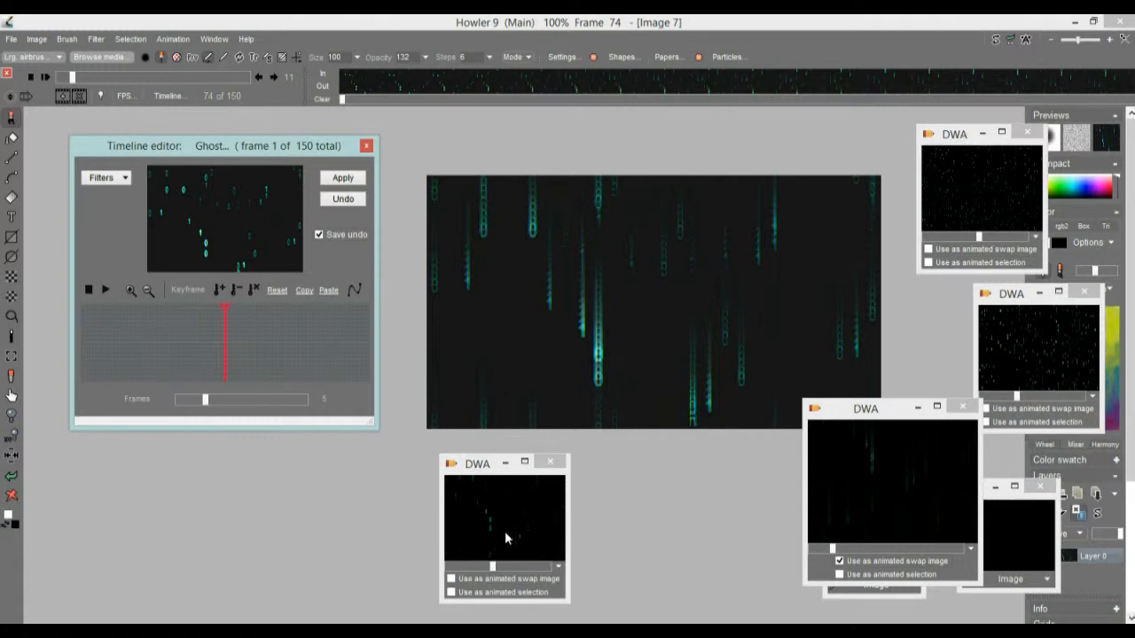
- Make the stored plain digit animation the animated swap image instead of the ghosted one, and turn on swap mixing in Additive mode
{"action": "left_click", "coordinate": [840, 562]}
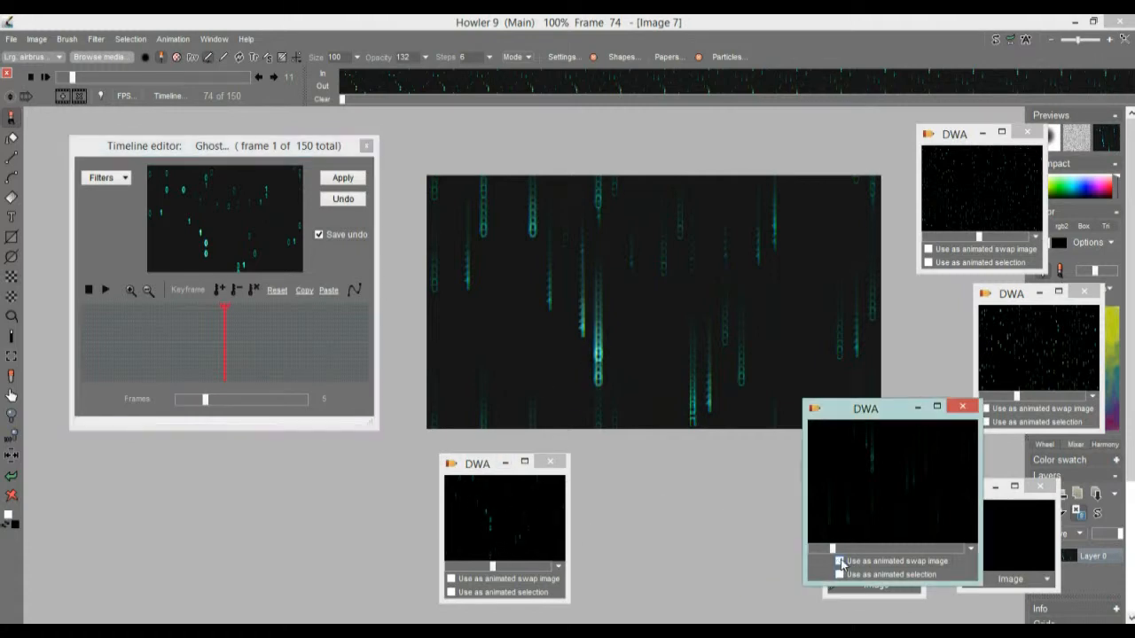
{"action": "left_click", "coordinate": [452, 579]}
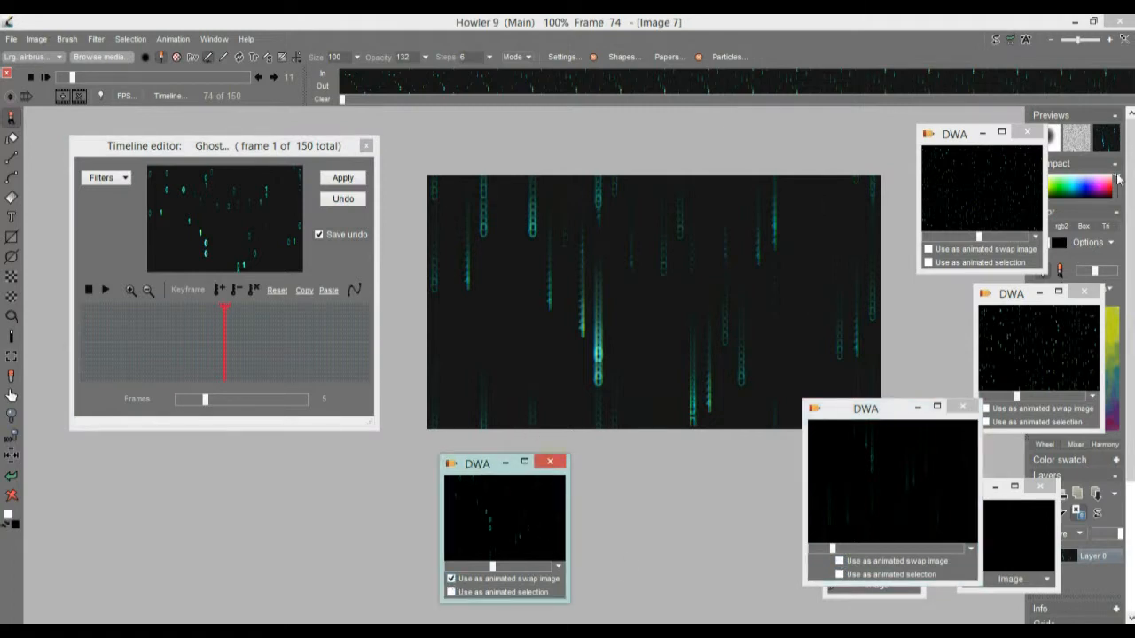
{"action": "left_click", "coordinate": [1108, 145]}
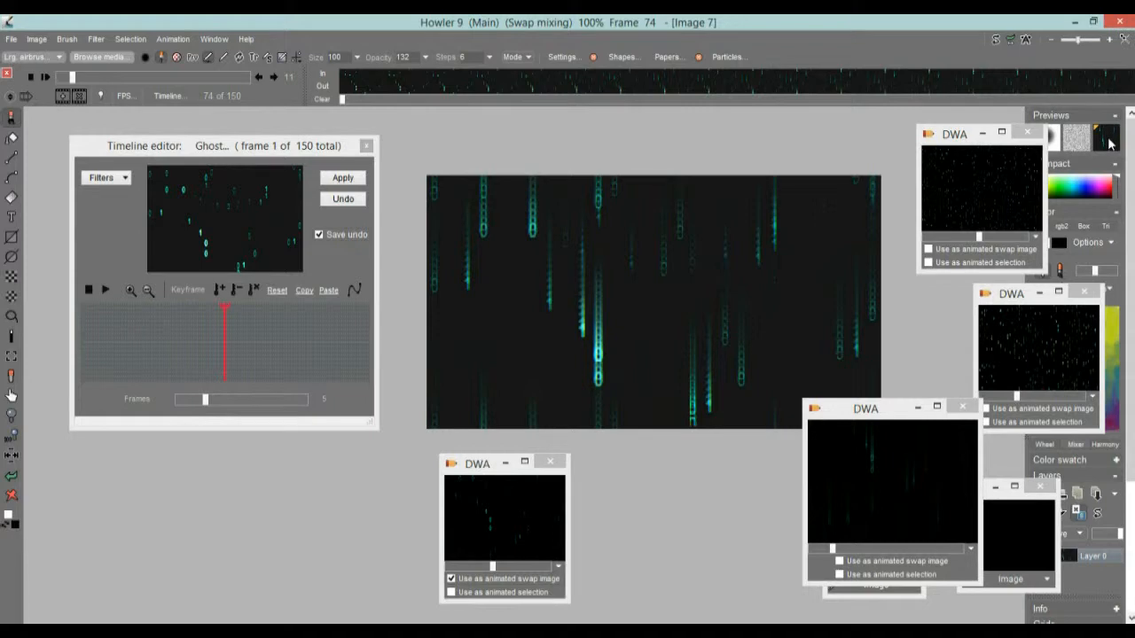
{"action": "left_click", "coordinate": [1110, 144]}
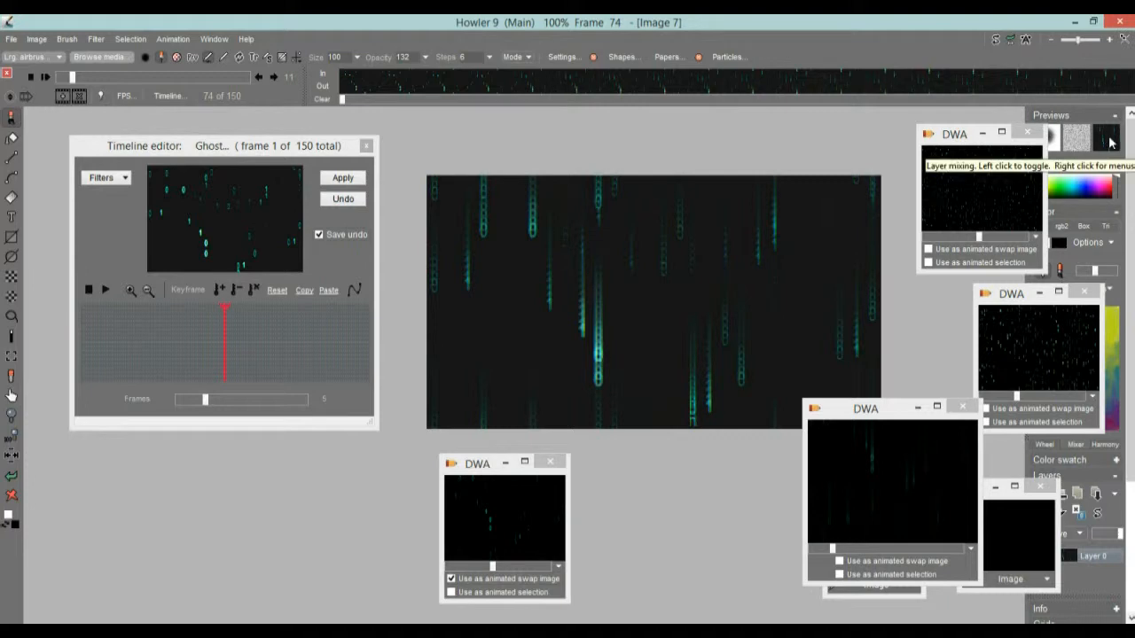
{"action": "left_click", "coordinate": [1110, 142]}
{"action": "right_click", "coordinate": [1110, 141]}
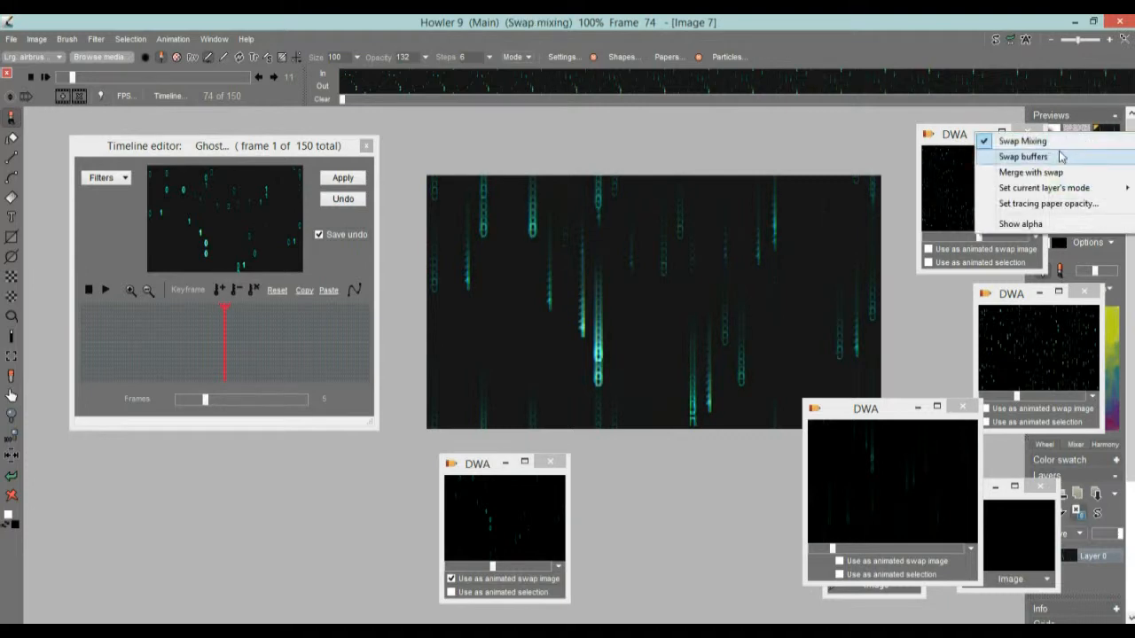
{"action": "mouse_move", "coordinate": [1055, 188]}
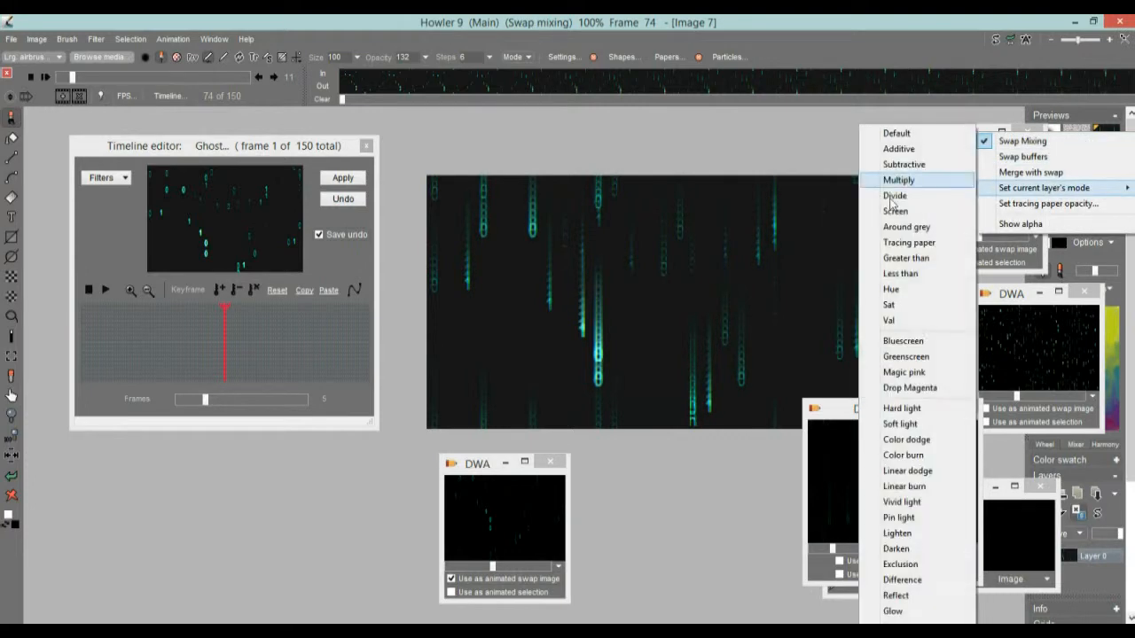
{"action": "left_click", "coordinate": [898, 148]}
- Merge the plain digits from the swap image into all frames of the ghosted animation
{"action": "right_click", "coordinate": [1084, 142]}
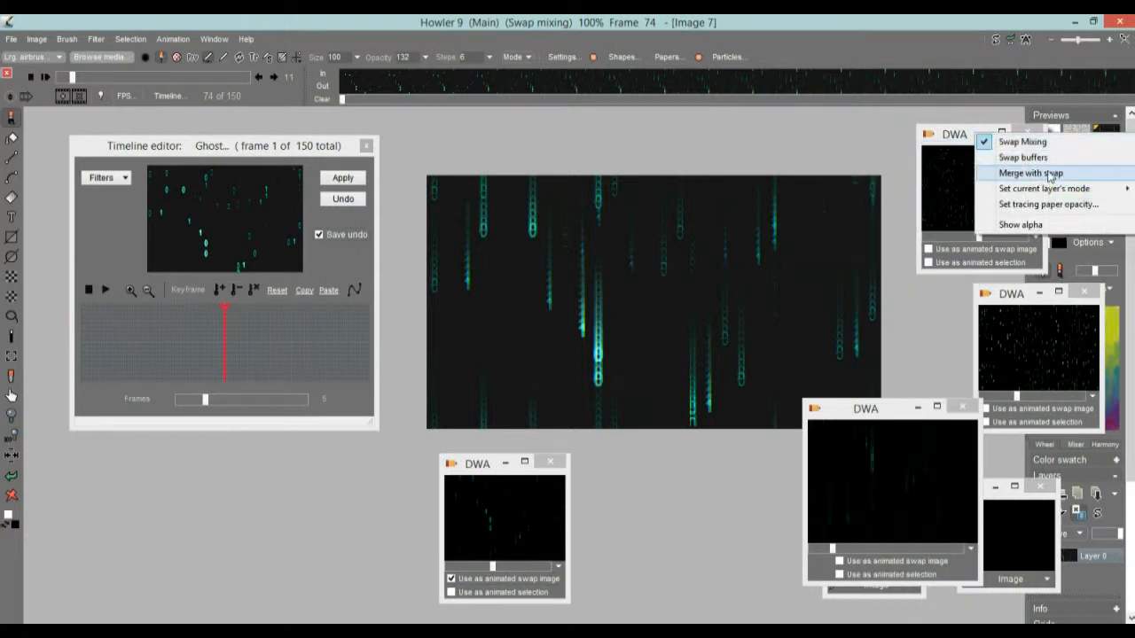
{"action": "left_click", "coordinate": [1049, 174]}
{"action": "left_click", "coordinate": [485, 396]}
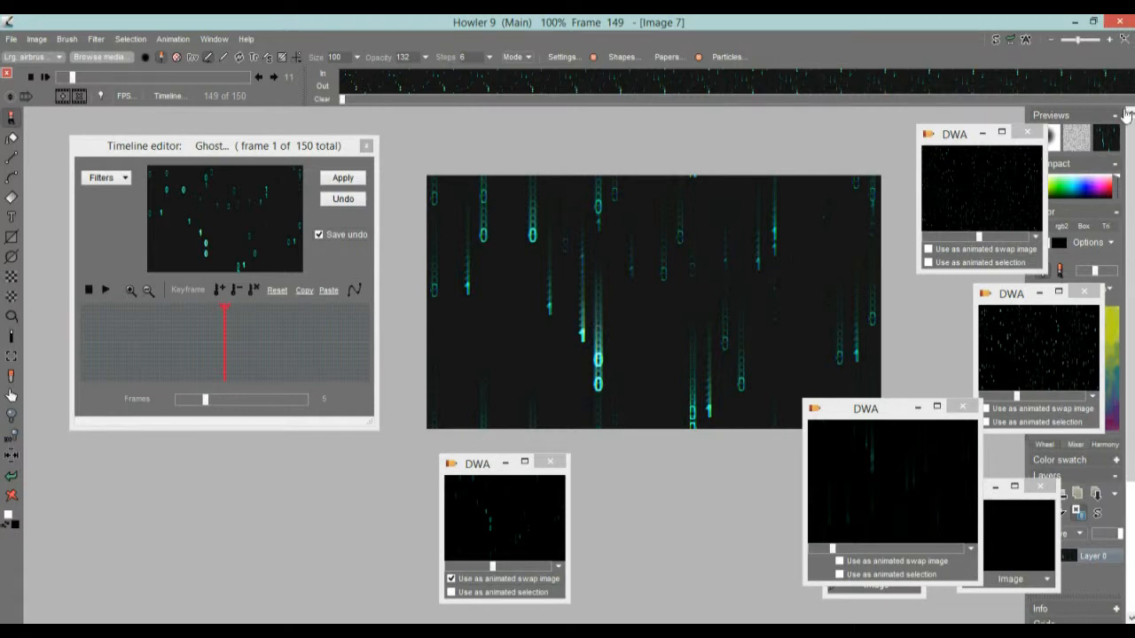
- Turn swap mixing on again and merge the plain digits into all frames a second time
{"action": "right_click", "coordinate": [1112, 139]}
{"action": "left_click", "coordinate": [1103, 142]}
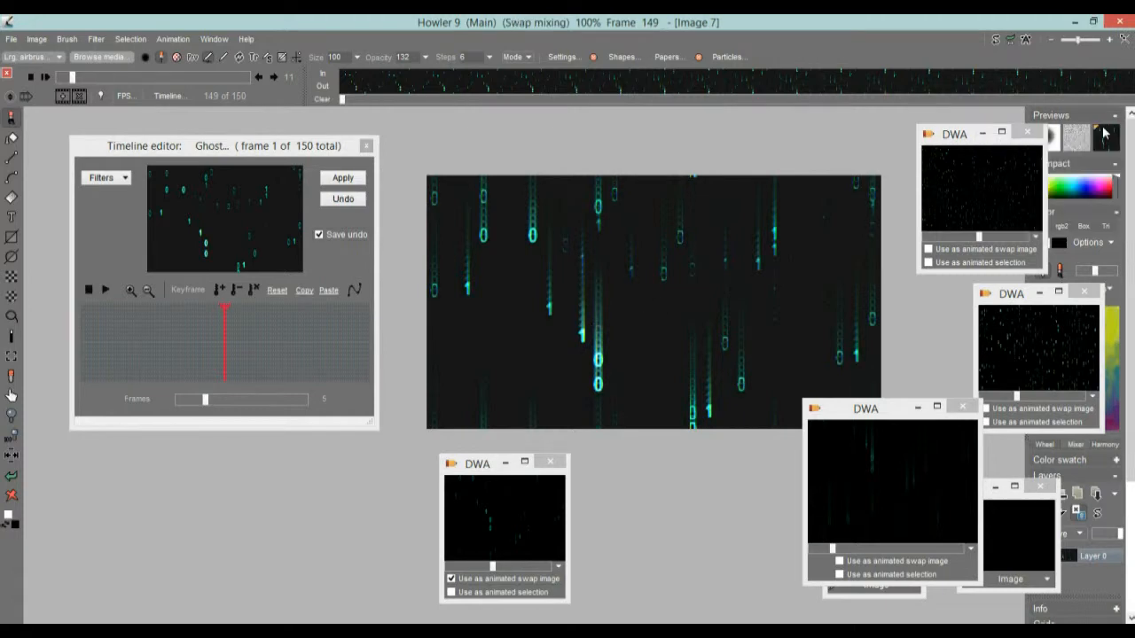
{"action": "right_click", "coordinate": [1105, 140]}
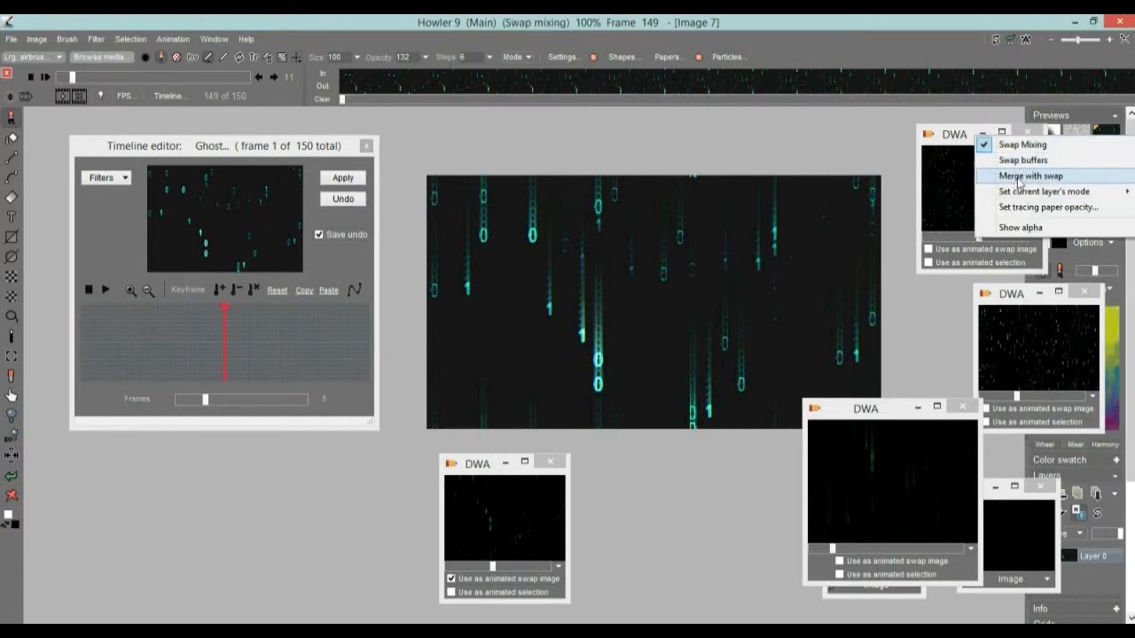
{"action": "left_click", "coordinate": [1020, 177]}
{"action": "left_click", "coordinate": [488, 393]}
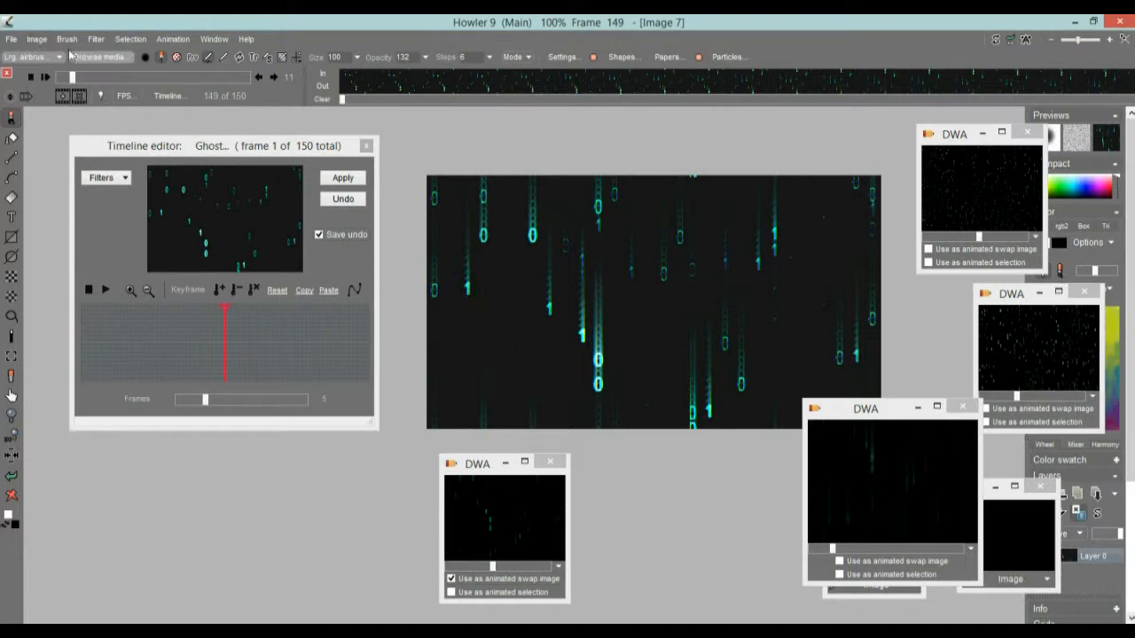
- Expand the dynamic range across the whole animation and scrub the timeline to frame 89 to check it
{"action": "left_click", "coordinate": [37, 39]}
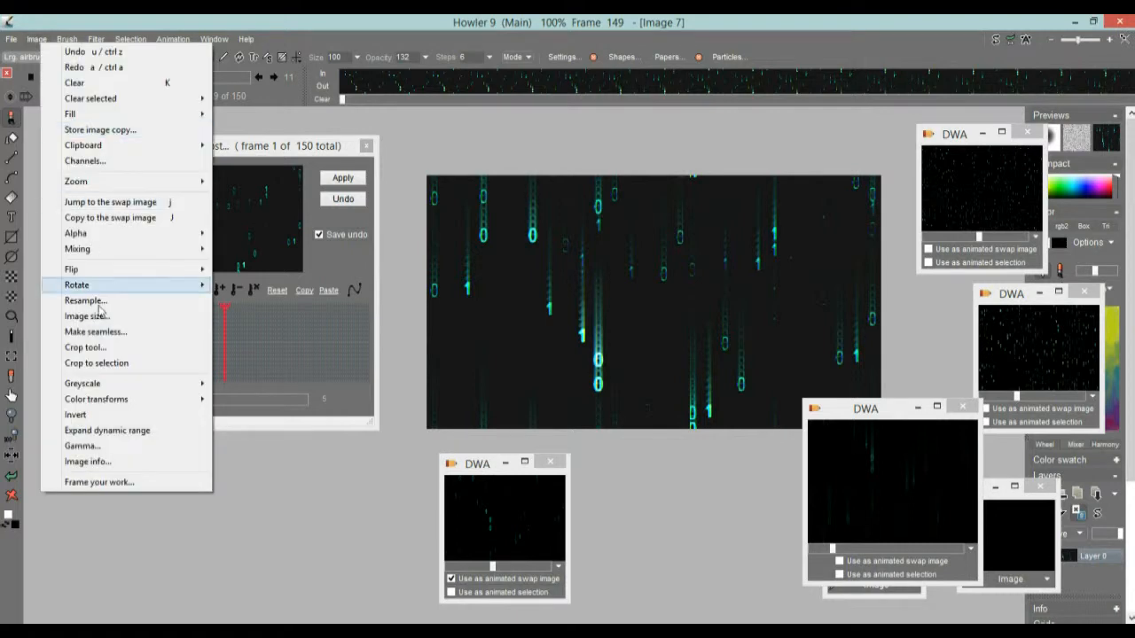
{"action": "left_click", "coordinate": [139, 432]}
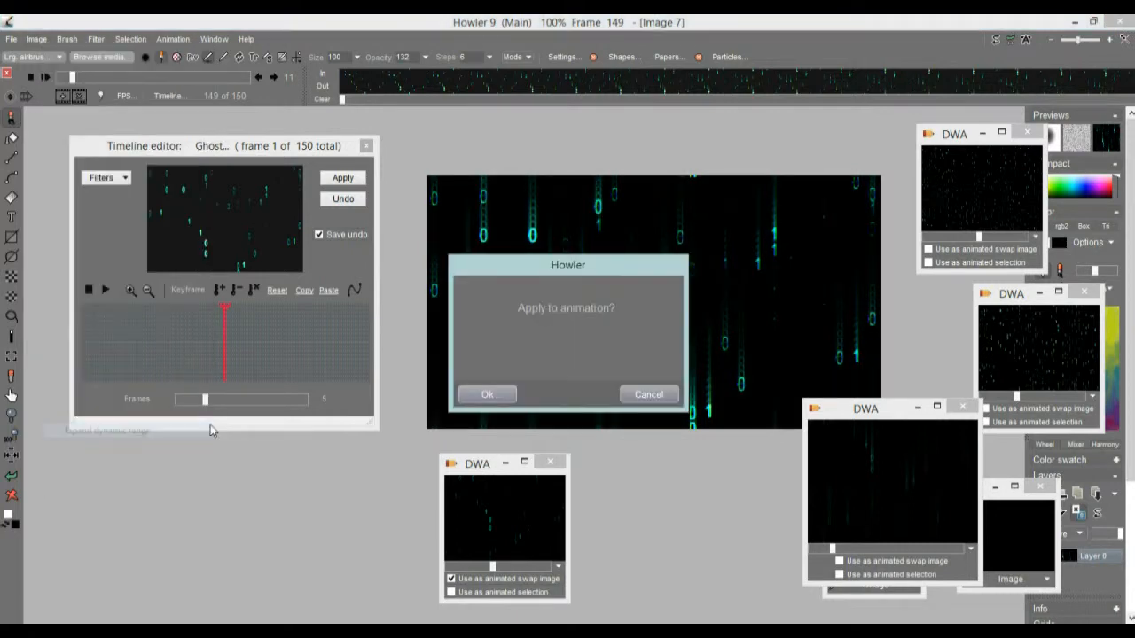
{"action": "left_click", "coordinate": [496, 395]}
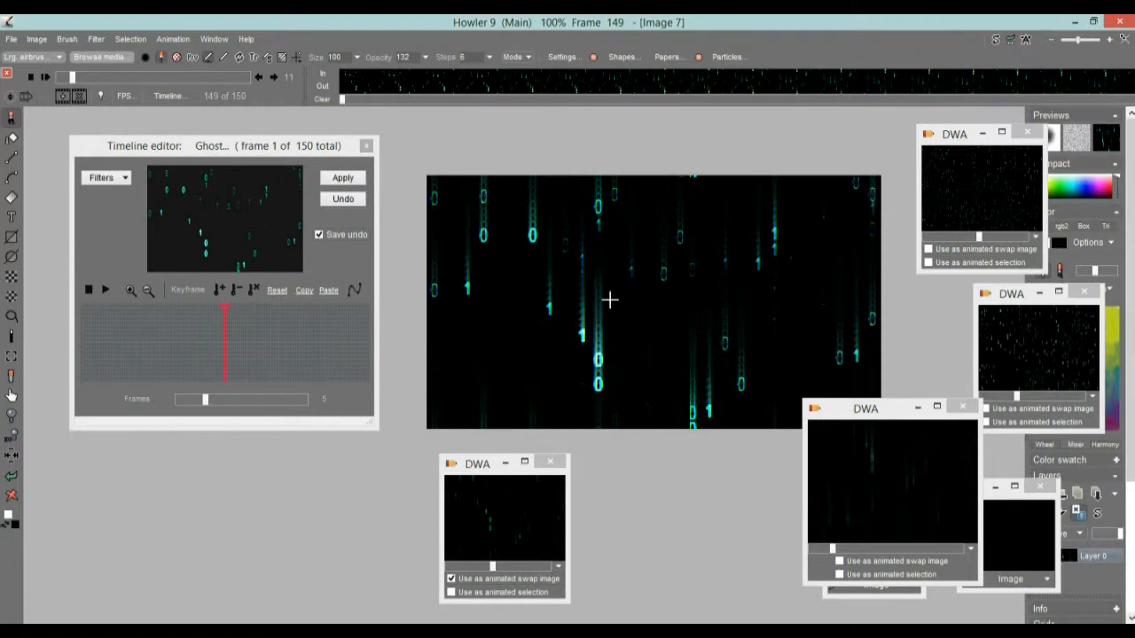
{"action": "mouse_move", "coordinate": [159, 330]}
{"action": "left_mouse_down"}
{"action": "mouse_move", "coordinate": [276, 336]}
{"action": "mouse_move", "coordinate": [251, 332]}
{"action": "left_mouse_up"}
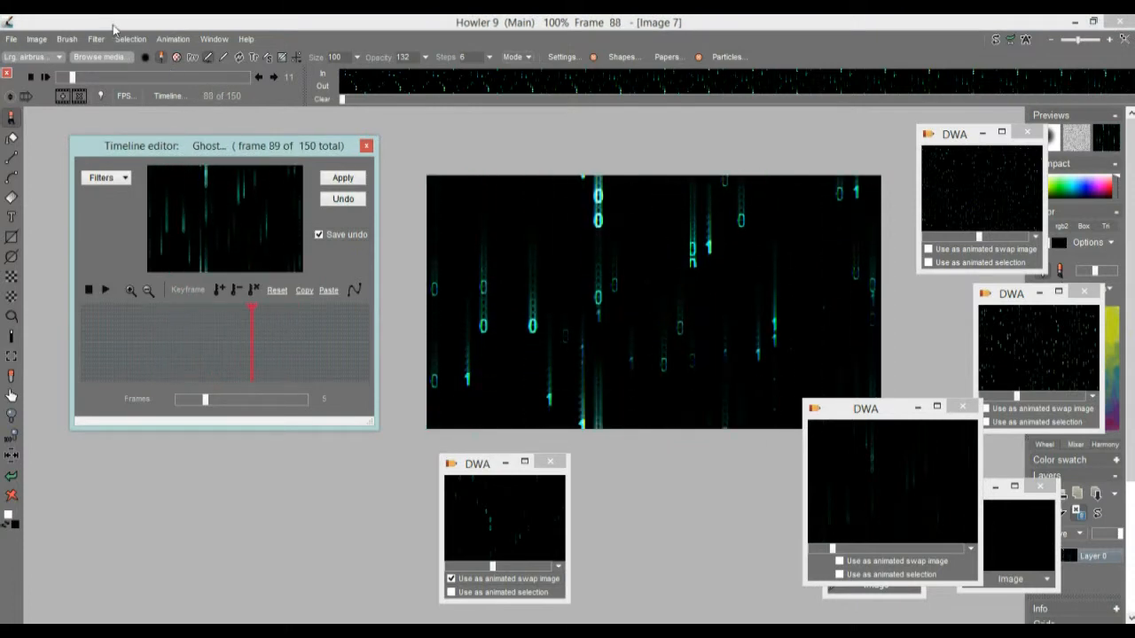
- Store a copy of the finished animation and place its window just below the timeline editor
{"action": "left_click", "coordinate": [172, 39]}
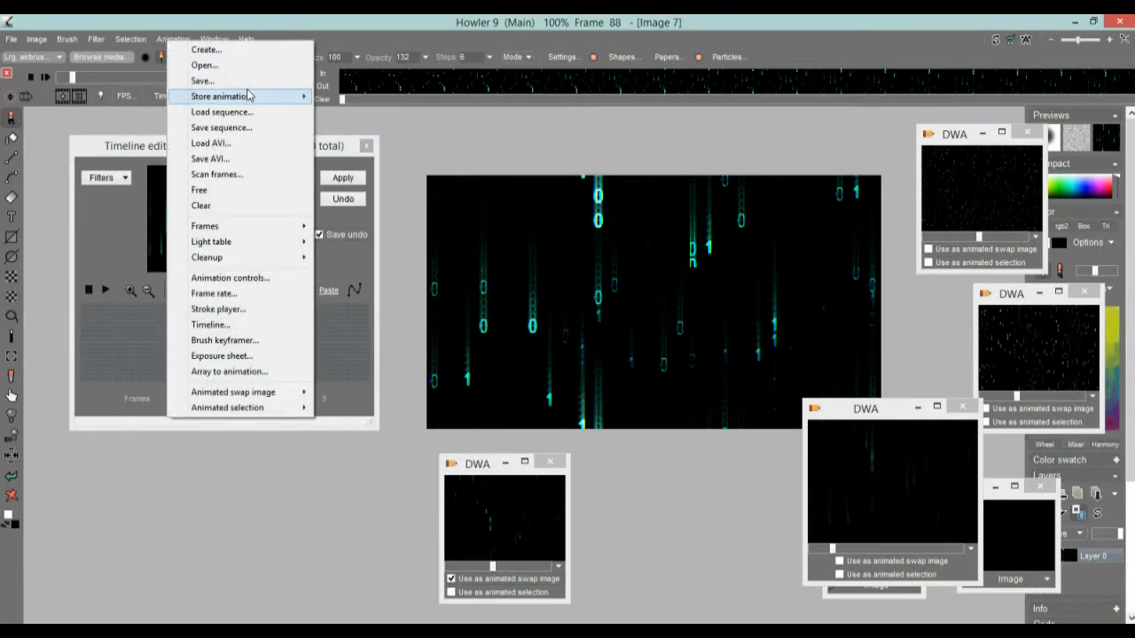
{"action": "mouse_move", "coordinate": [301, 96]}
{"action": "left_click", "coordinate": [353, 112]}
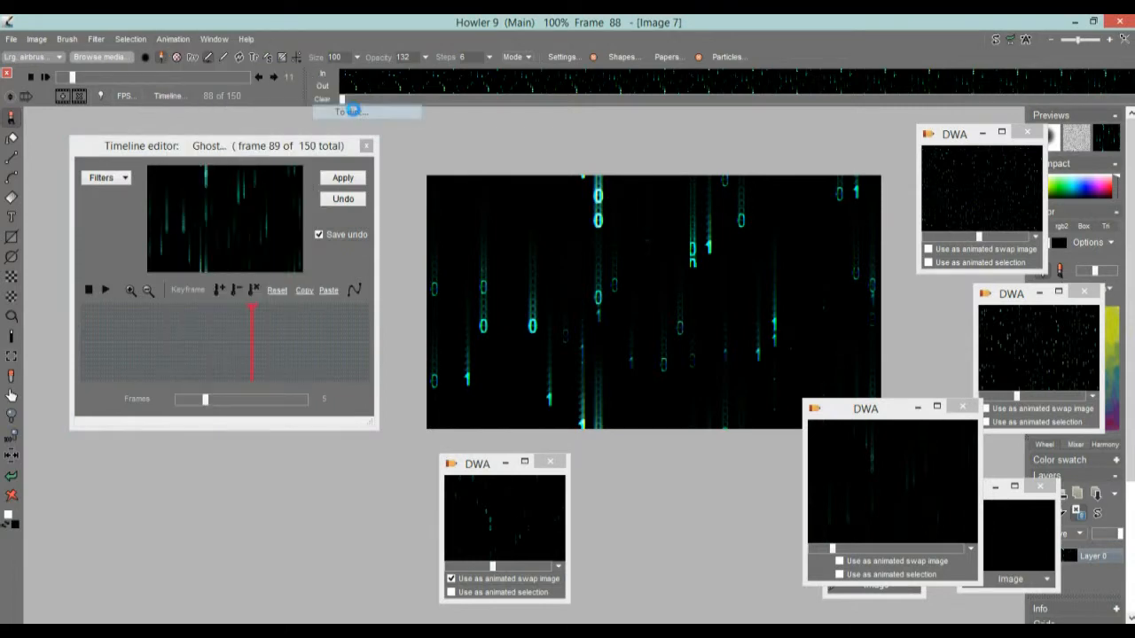
{"action": "left_click_drag", "start_coordinate": [907, 151], "coordinate": [220, 457]}
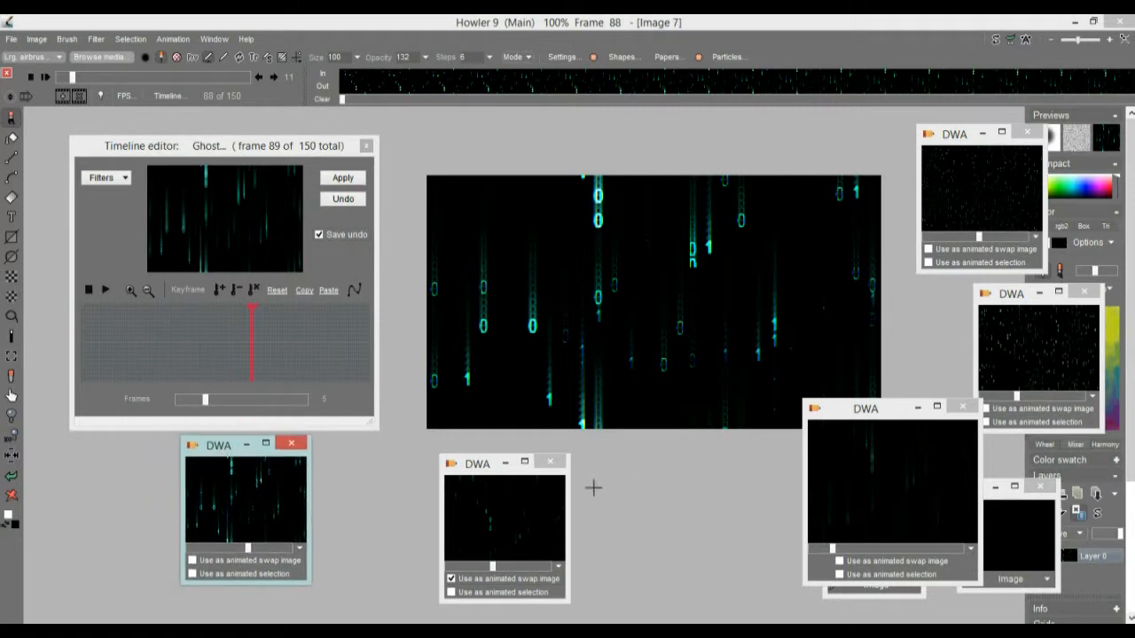
- Close the stored plain digit animation and the stored ghosted animation it was mixed with
{"action": "left_click", "coordinate": [549, 460]}
{"action": "left_click_drag", "start_coordinate": [881, 413], "coordinate": [599, 448]}
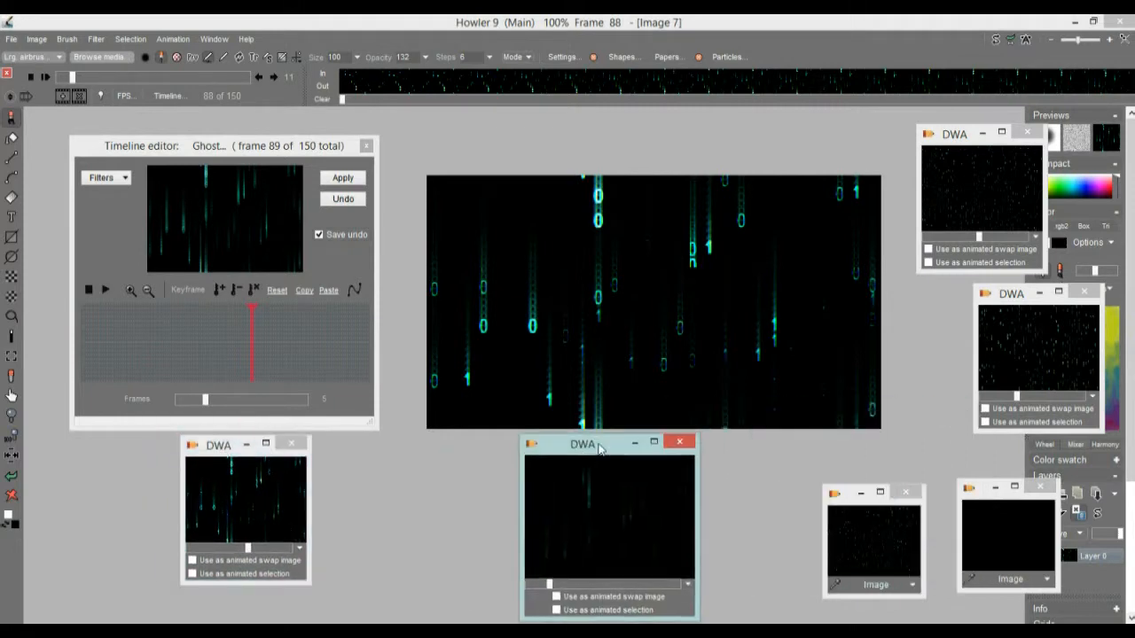
{"action": "left_click", "coordinate": [679, 442]}
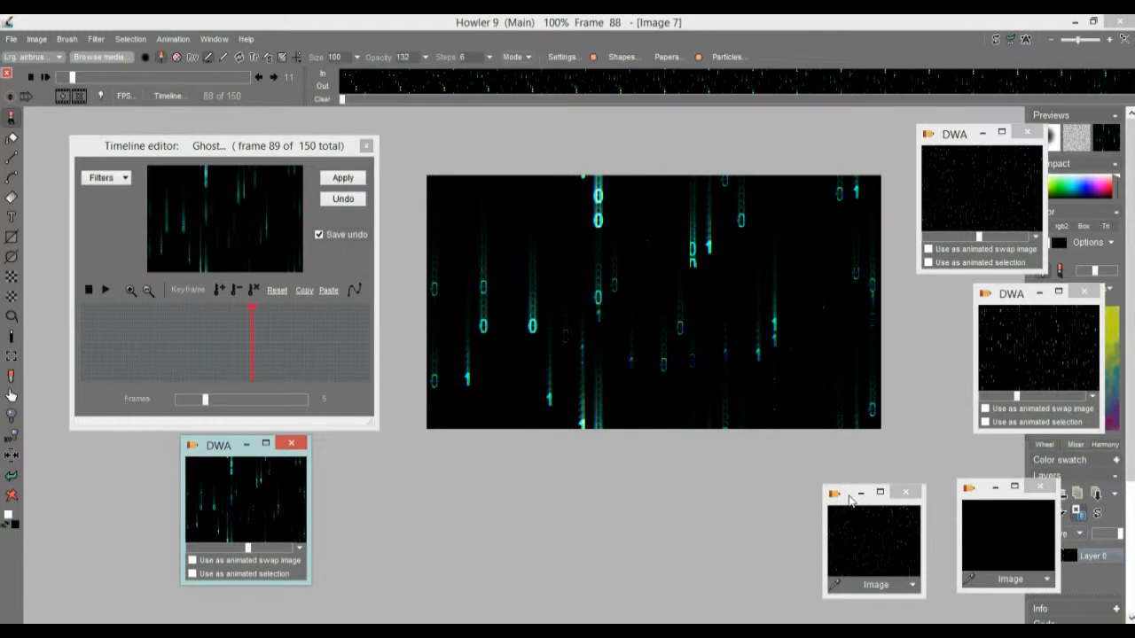
- Line up the two remaining stored digit animations in a row beside the stored finished animation
{"action": "left_click_drag", "start_coordinate": [967, 144], "coordinate": [447, 464]}
{"action": "left_click_drag", "start_coordinate": [1014, 306], "coordinate": [619, 468]}
- Restore the stored animation with the larger digits and scrub the timeline to frame 67 to inspect it
{"action": "left_click", "coordinate": [655, 476]}
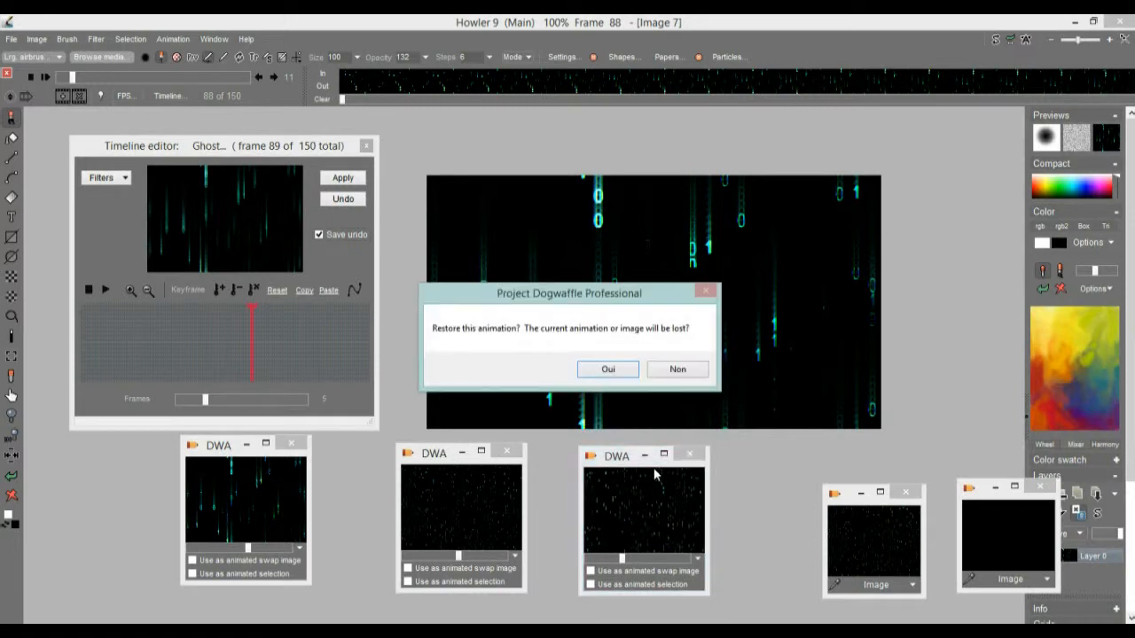
{"action": "left_click", "coordinate": [608, 370]}
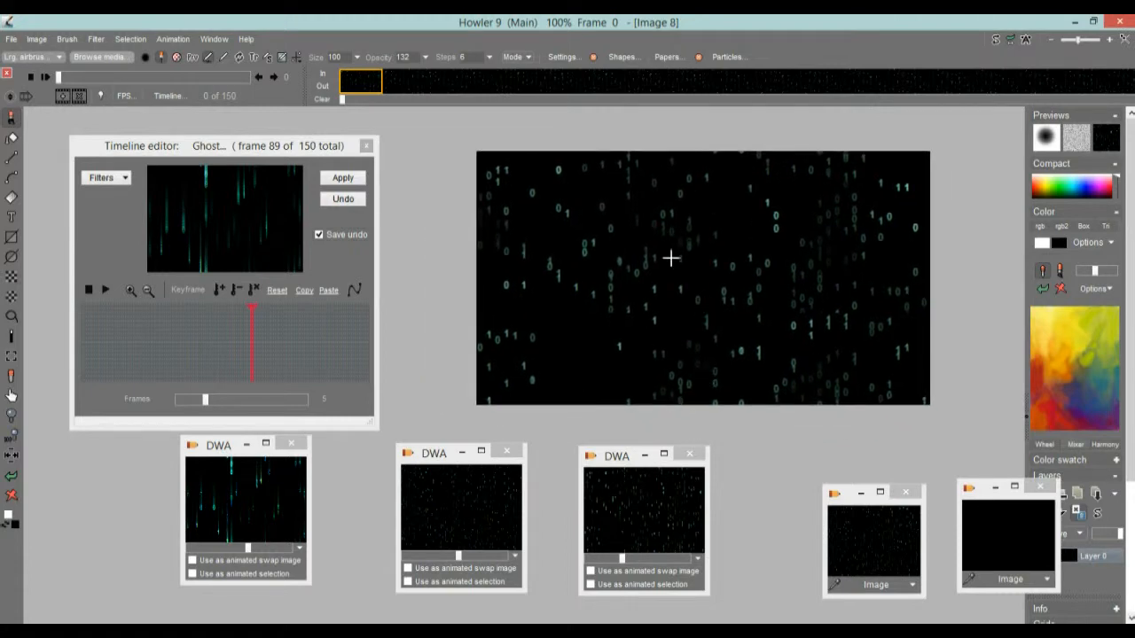
{"action": "left_click_drag", "start_coordinate": [268, 347], "coordinate": [209, 343]}
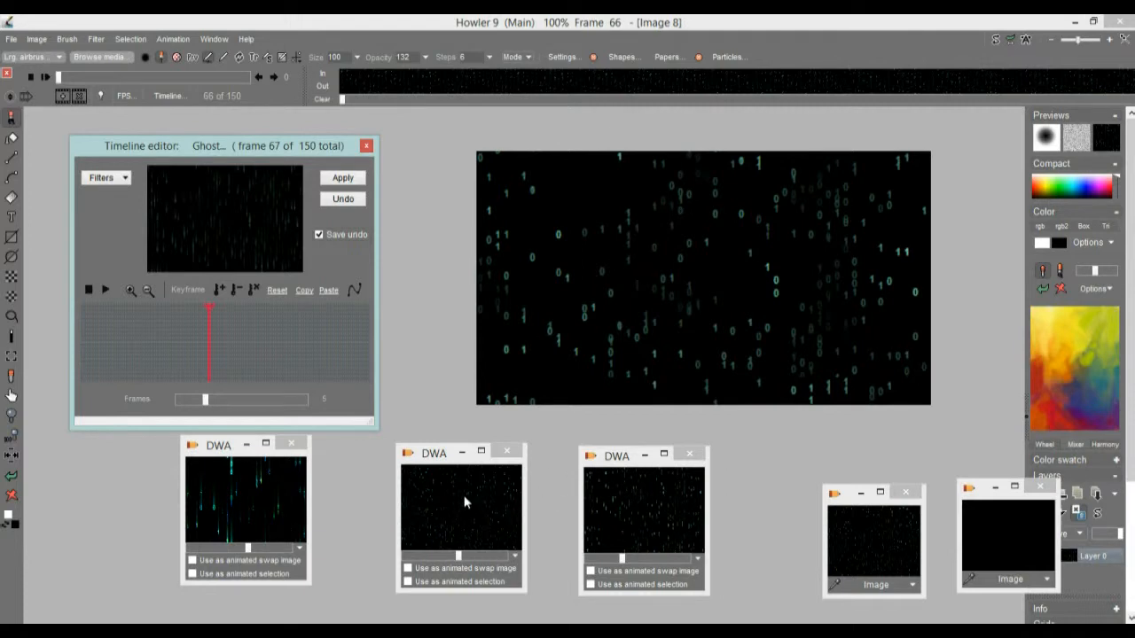
- Swap the positions of the two stored digit animations, placing the larger-digit one beside the finished animation
{"action": "left_click_drag", "start_coordinate": [462, 452], "coordinate": [792, 483]}
{"action": "left_click_drag", "start_coordinate": [625, 454], "coordinate": [450, 443]}
{"action": "left_click_drag", "start_coordinate": [757, 473], "coordinate": [648, 448]}
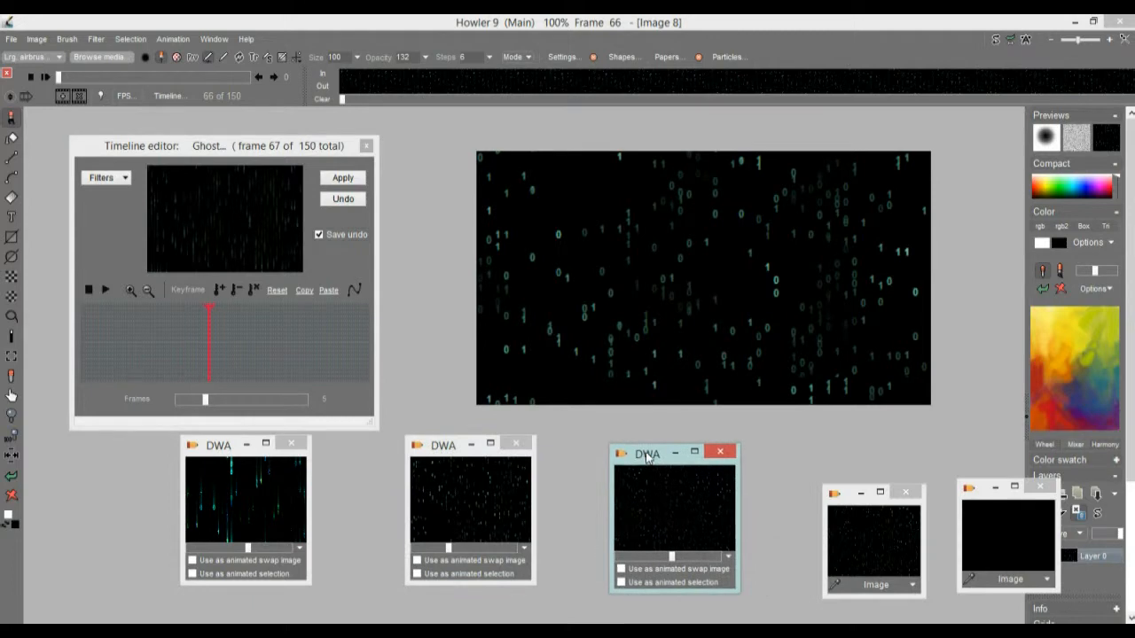
- Restore the stored animation with the smallest digits and preview it, scrubbing the playback to frame 63
{"action": "double_click", "coordinate": [662, 495]}
{"action": "left_click", "coordinate": [609, 370]}
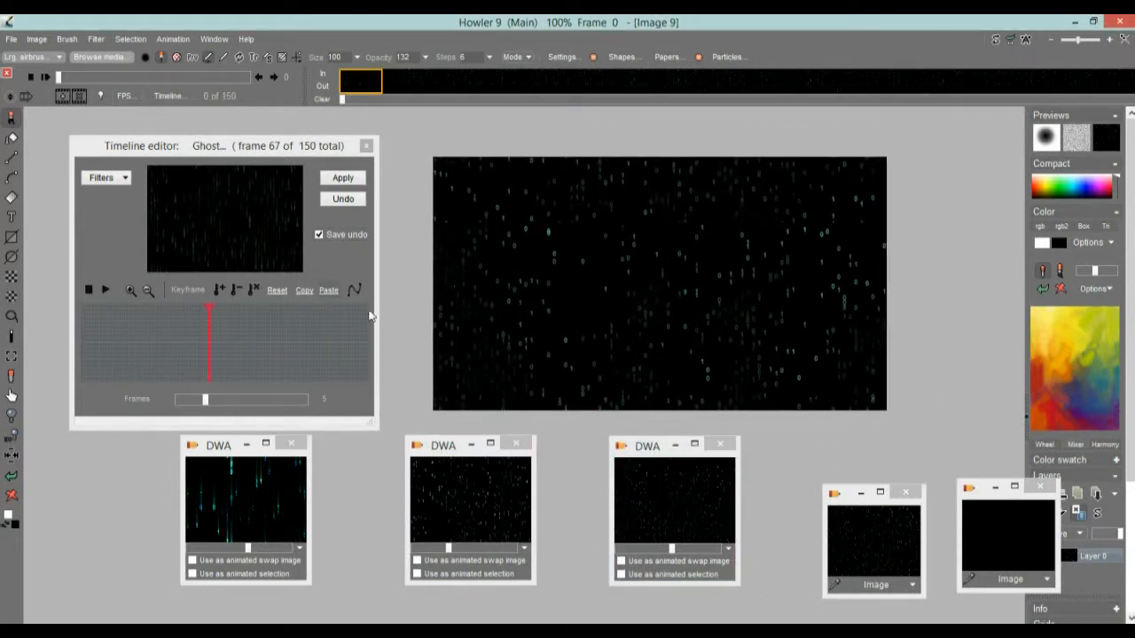
{"action": "scroll", "coordinate": [621, 260], "scroll_direction": "up", "scroll_amount": 3}
{"action": "scroll", "coordinate": [753, 264], "scroll_direction": "down", "scroll_amount": 3}
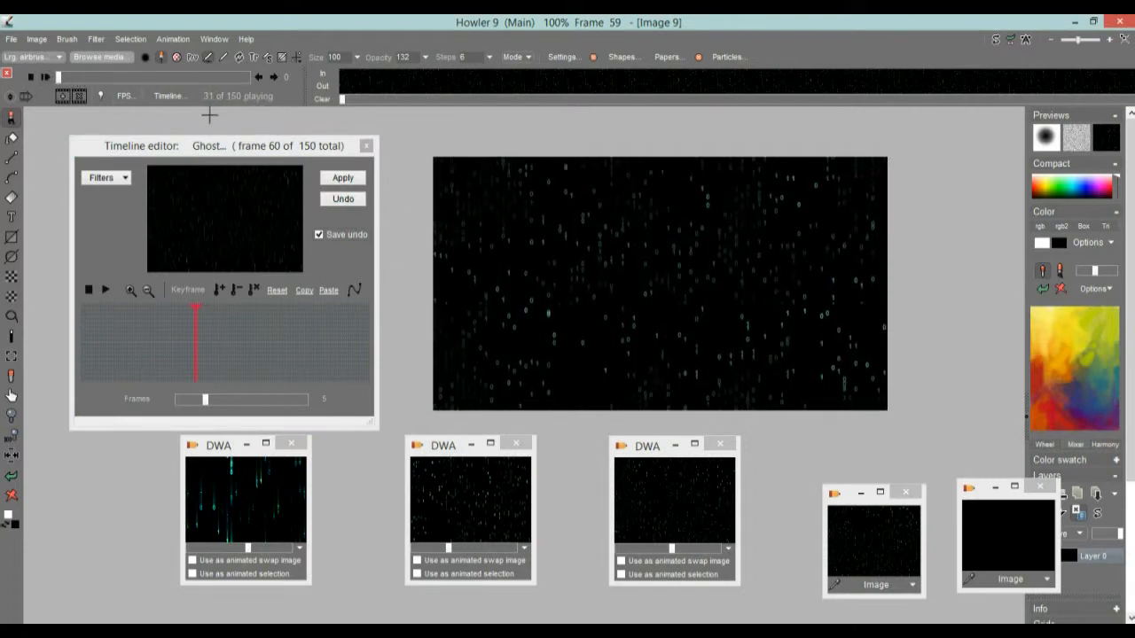
{"action": "left_click_drag", "start_coordinate": [119, 77], "coordinate": [140, 78]}
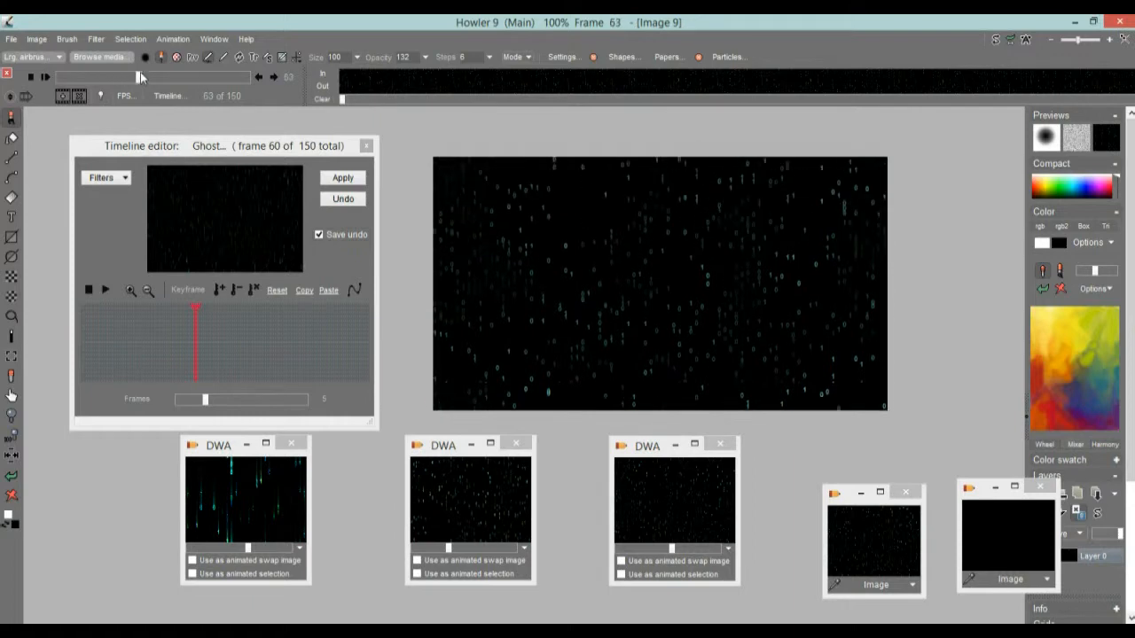
- Apply the Color adjustment filter to the whole animation with Red 128, Green 199 and Blue 236
{"action": "left_click", "coordinate": [108, 178]}
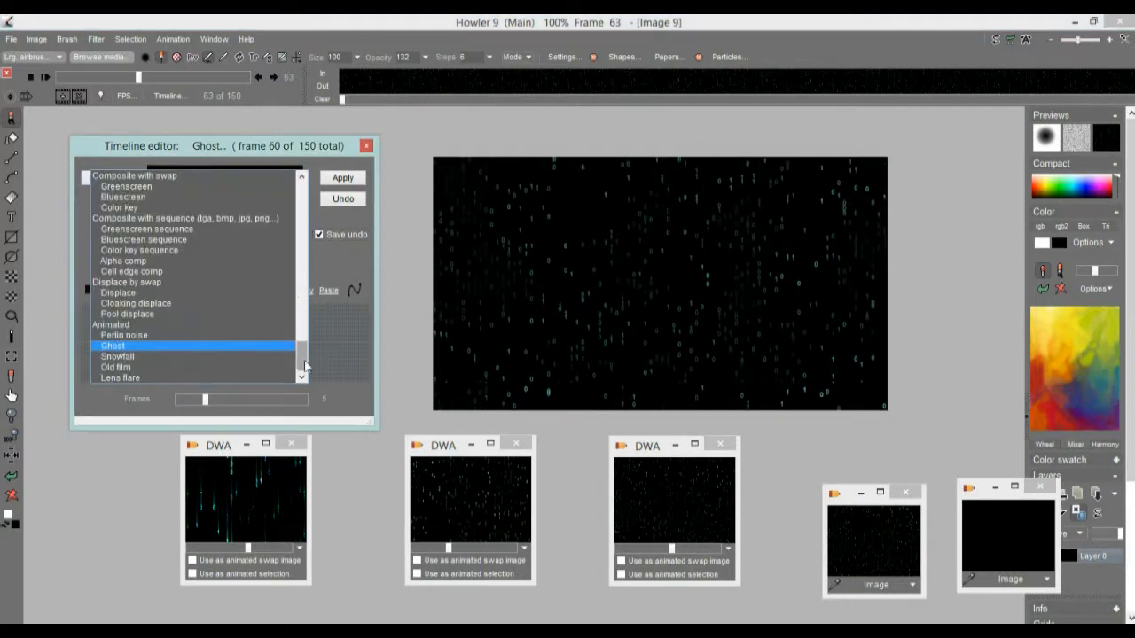
{"action": "left_click_drag", "start_coordinate": [308, 355], "coordinate": [307, 204]}
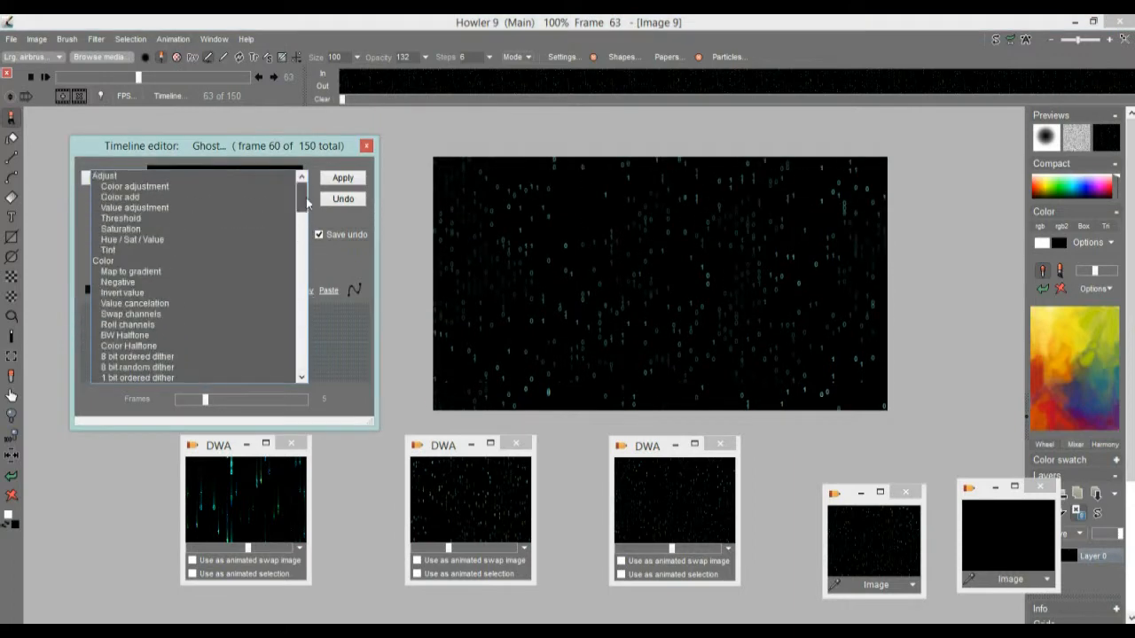
{"action": "left_click", "coordinate": [133, 187]}
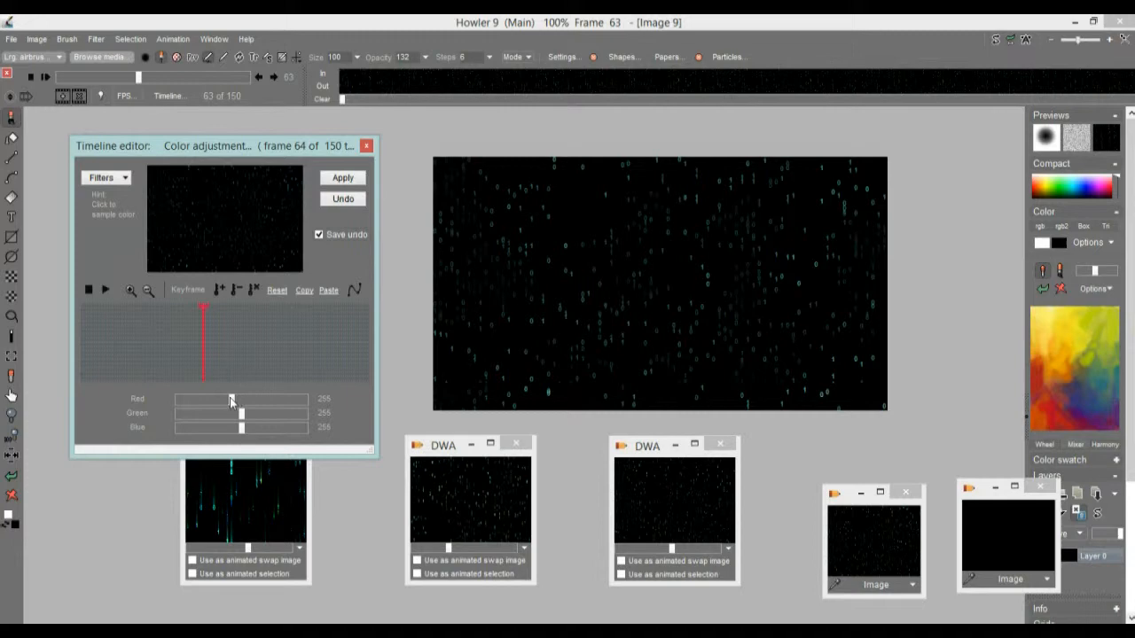
{"action": "left_click_drag", "start_coordinate": [222, 401], "coordinate": [209, 401]}
{"action": "left_click", "coordinate": [344, 179]}
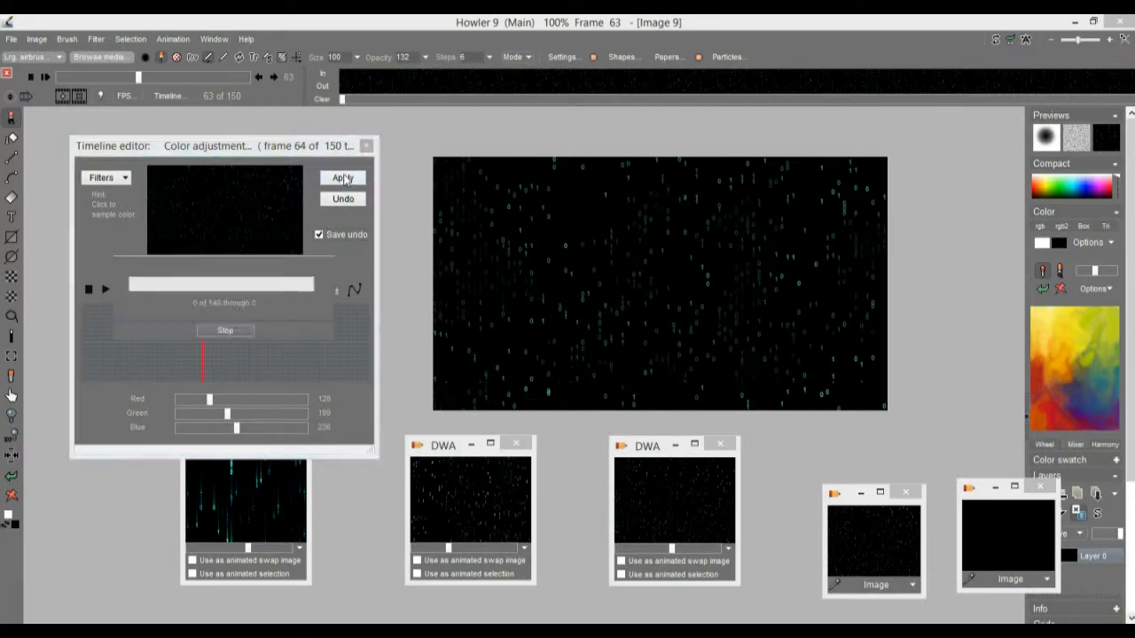
- Store the color-adjusted binary digits animation to disc and place its thumbnail window over the canvas's lower-right area
{"action": "left_click_drag", "start_coordinate": [123, 78], "coordinate": [150, 78]}
{"action": "scroll", "coordinate": [608, 304], "scroll_direction": "up", "scroll_amount": 3}
{"action": "scroll", "coordinate": [659, 296], "scroll_direction": "down", "scroll_amount": 2}
{"action": "scroll", "coordinate": [826, 307], "scroll_direction": "up", "scroll_amount": 3}
{"action": "scroll", "coordinate": [659, 304], "scroll_direction": "down", "scroll_amount": 5}
{"action": "scroll", "coordinate": [585, 301], "scroll_direction": "up", "scroll_amount": 2}
{"action": "left_click", "coordinate": [175, 40]}
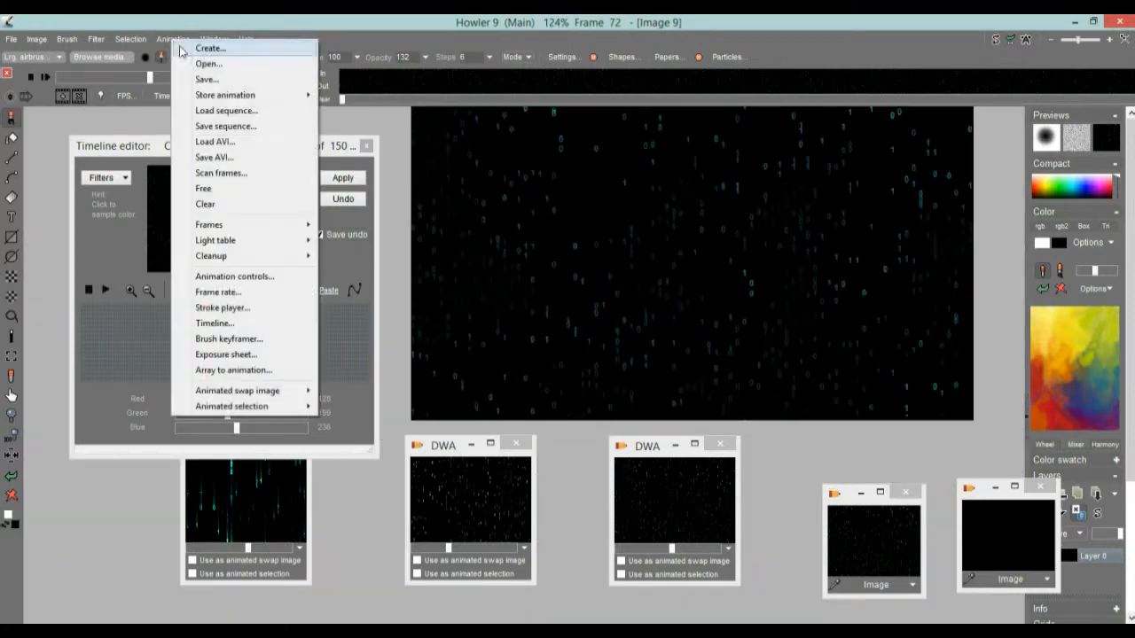
{"action": "mouse_move", "coordinate": [301, 95]}
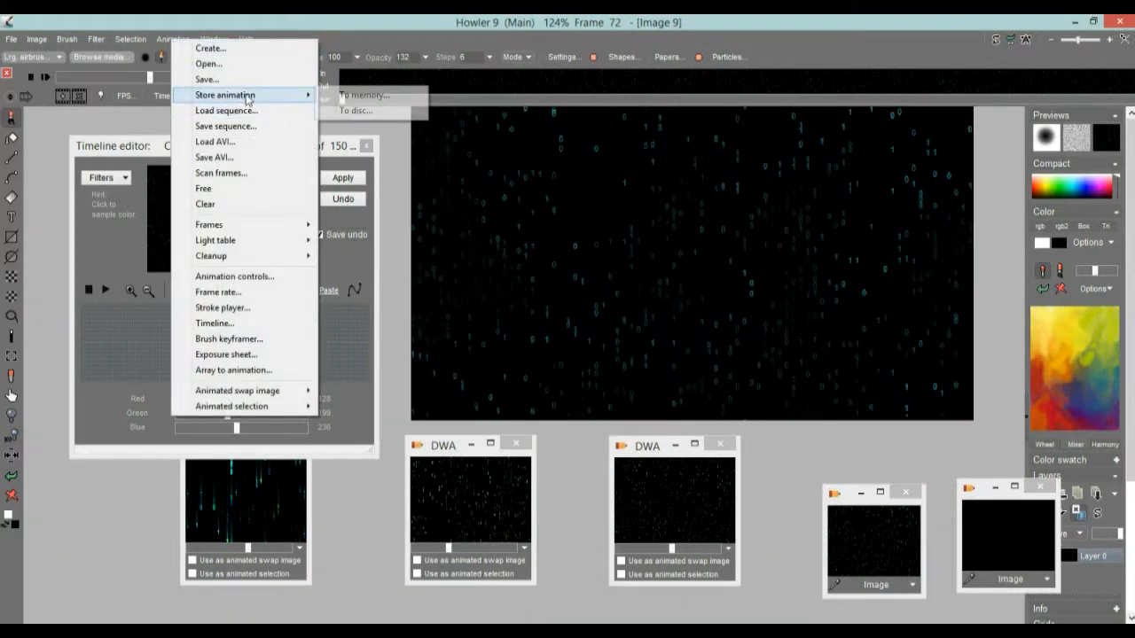
{"action": "left_click", "coordinate": [366, 112]}
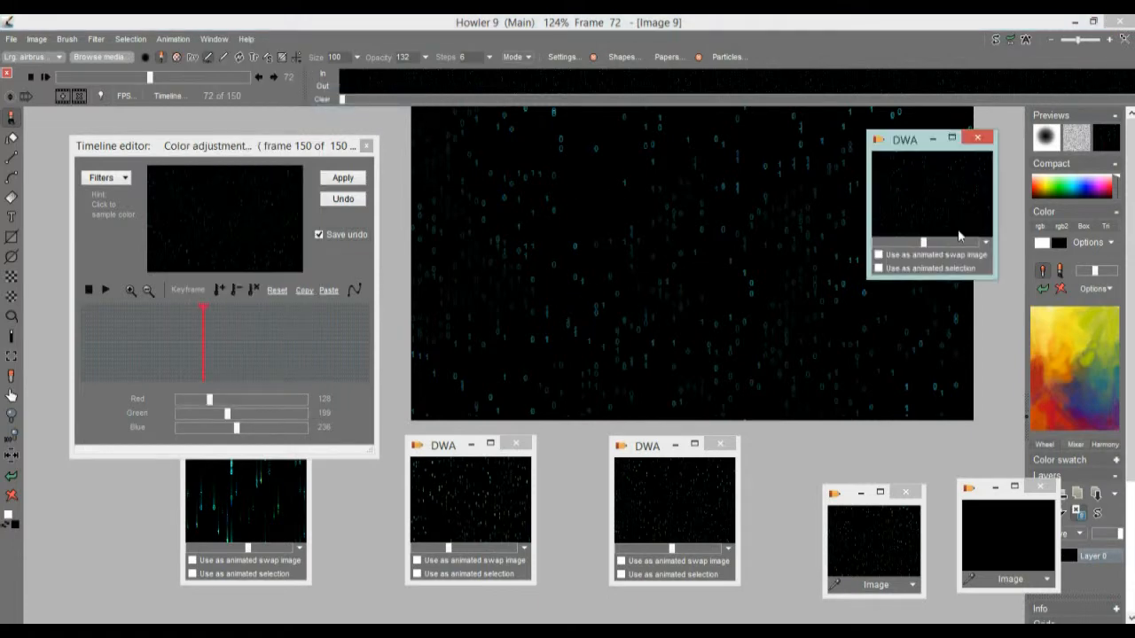
{"action": "left_click_drag", "start_coordinate": [906, 142], "coordinate": [830, 317]}
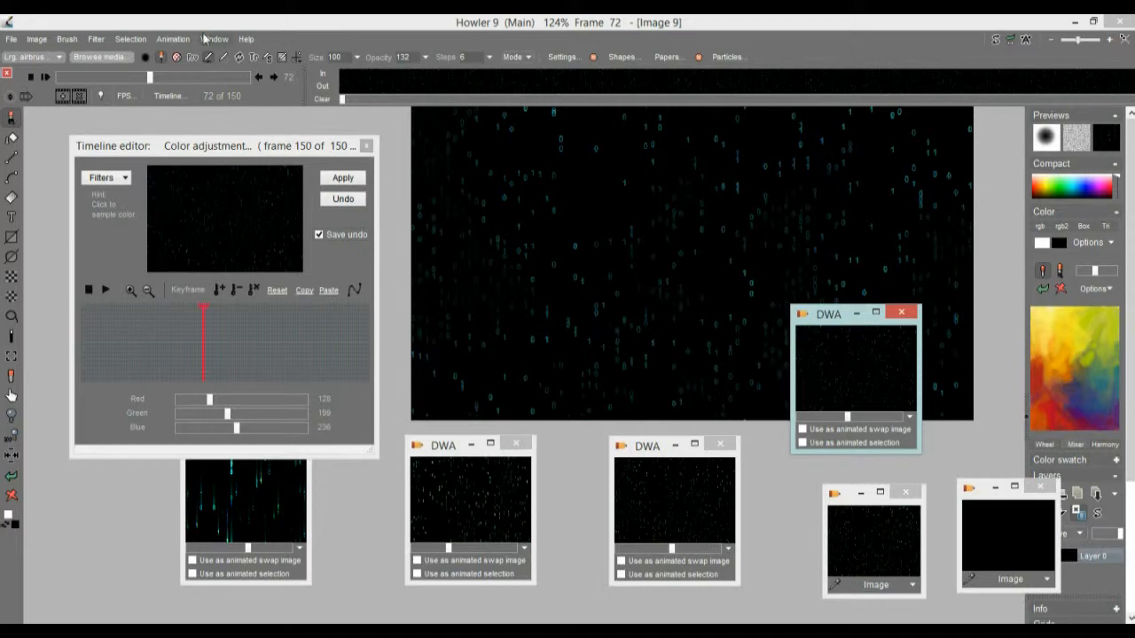
- Try a Gaussian blur of 3 on all frames of the animation and undo it
{"action": "left_click", "coordinate": [107, 177]}
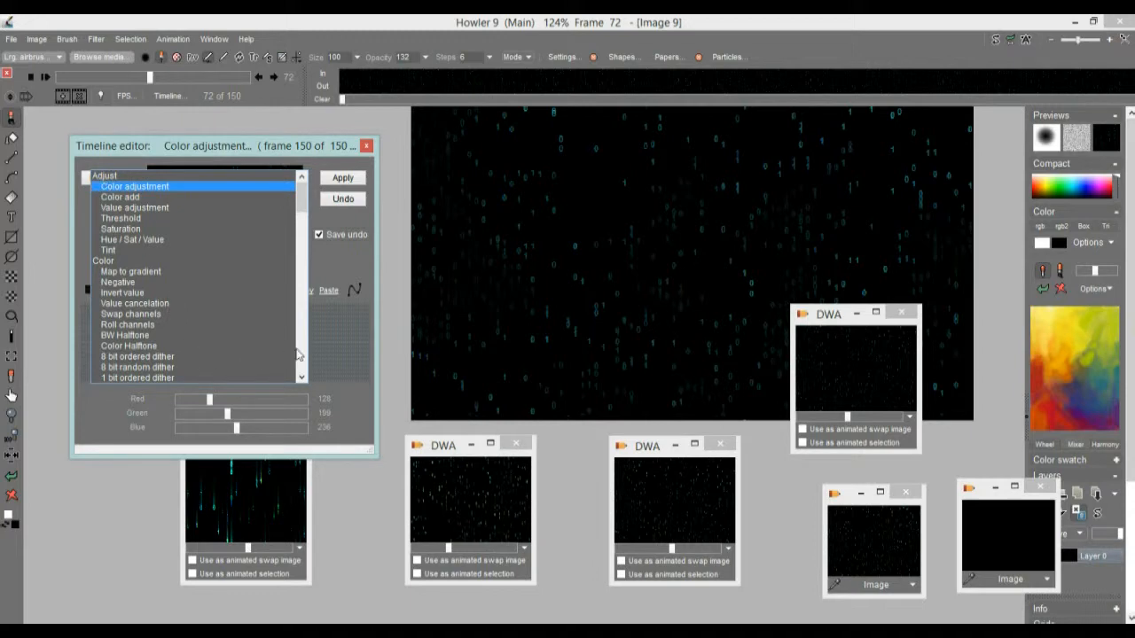
{"action": "left_click", "coordinate": [298, 354]}
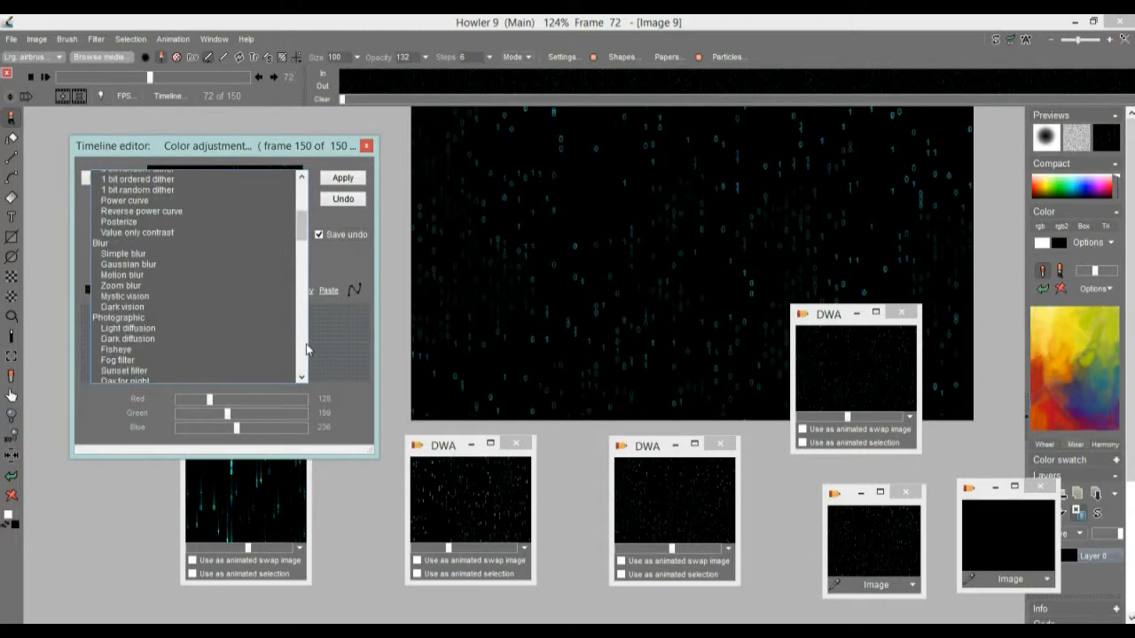
{"action": "left_click", "coordinate": [124, 262]}
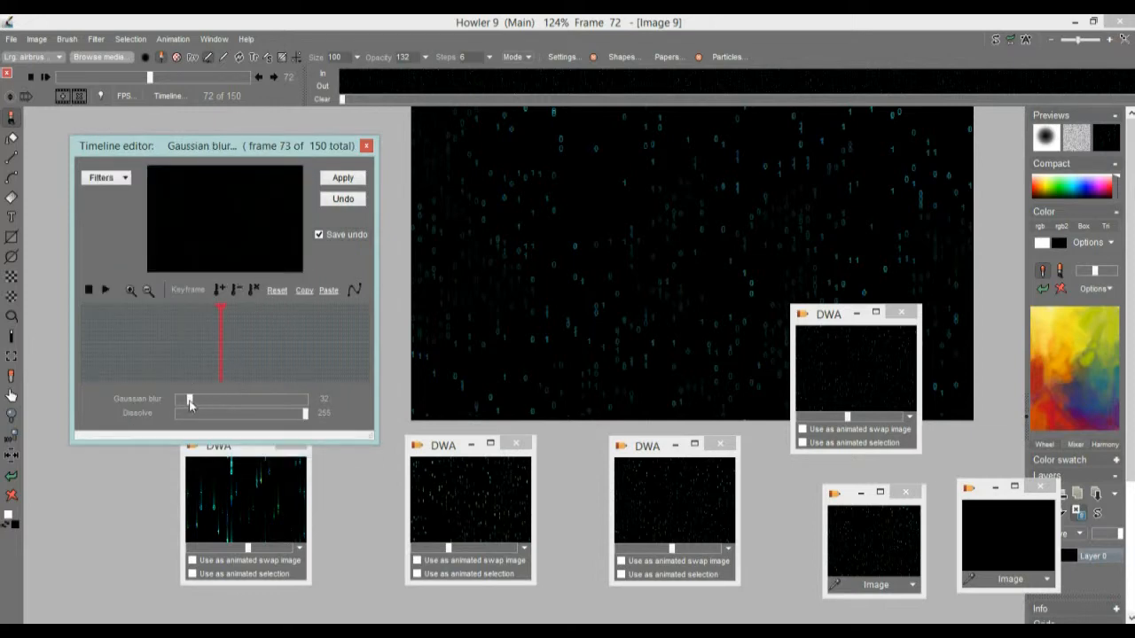
{"action": "left_click_drag", "start_coordinate": [189, 403], "coordinate": [180, 401]}
{"action": "left_click", "coordinate": [341, 179]}
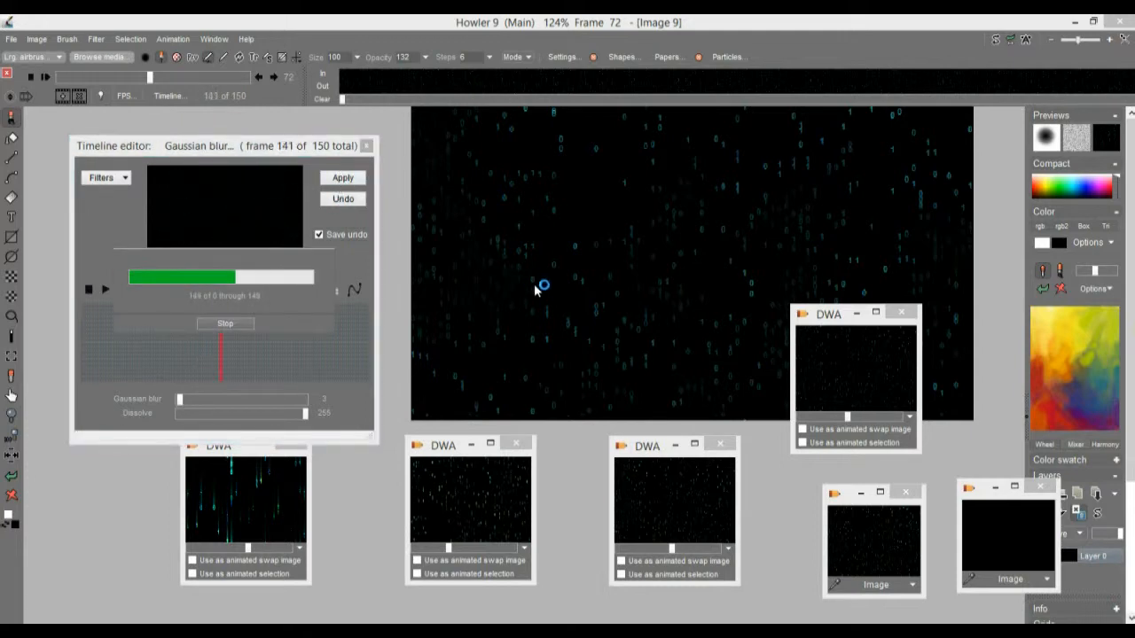
{"action": "left_click_drag", "start_coordinate": [567, 287], "coordinate": [510, 290]}
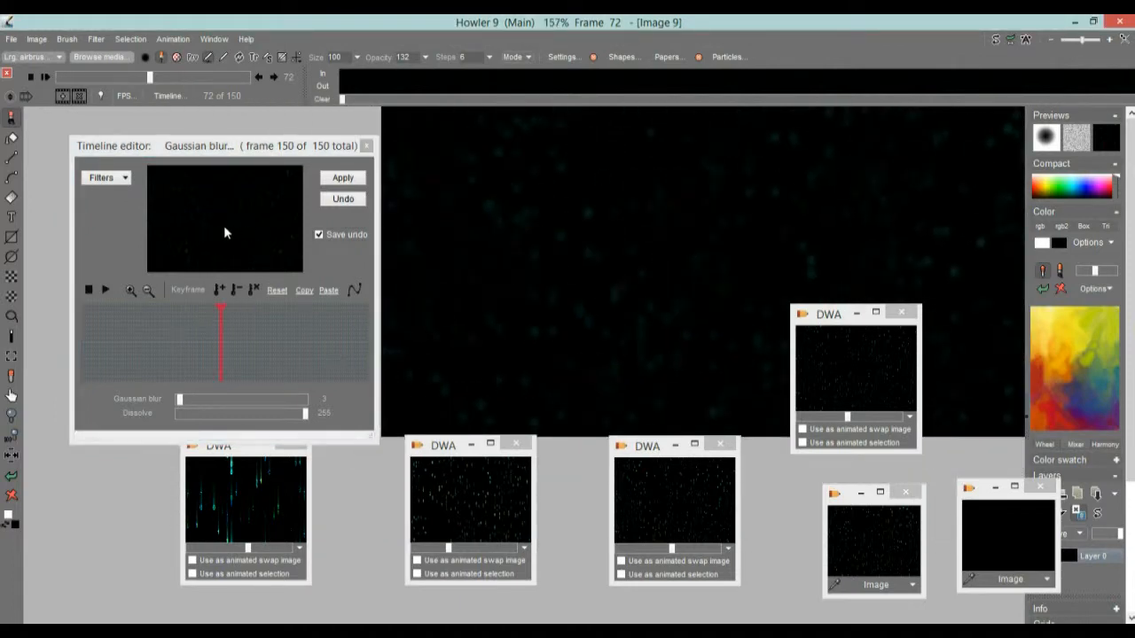
{"action": "left_click", "coordinate": [351, 201]}
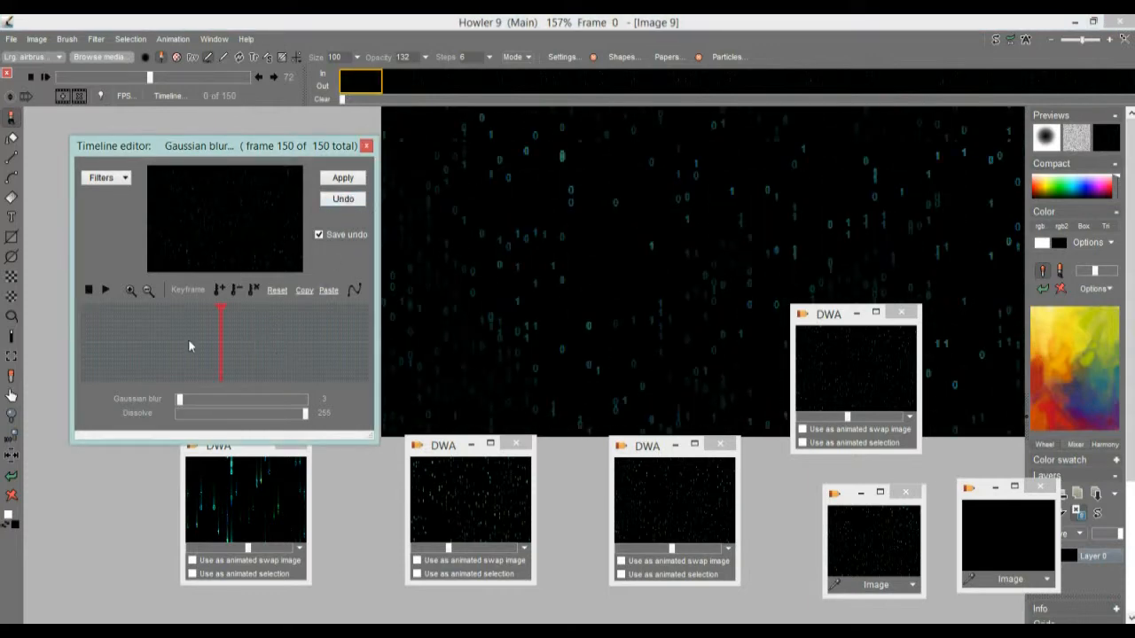
- Apply a Gaussian blur of 2 with Dissolve 50 to all frames of the animation
{"action": "left_click", "coordinate": [178, 401]}
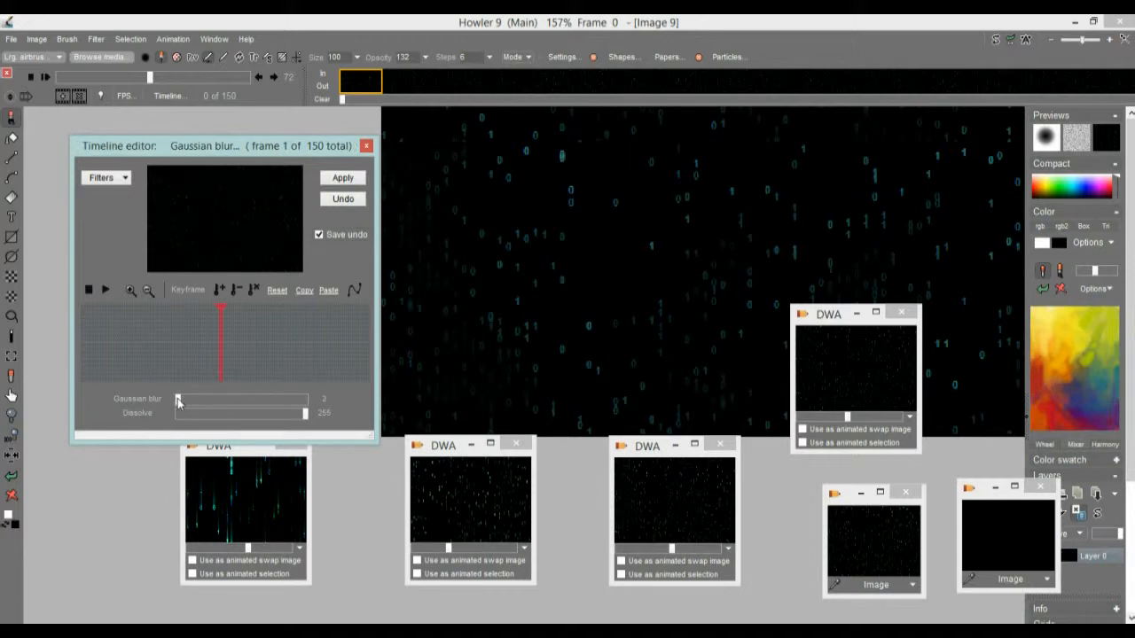
{"action": "mouse_move", "coordinate": [177, 402]}
{"action": "left_mouse_down"}
{"action": "mouse_move", "coordinate": [202, 400]}
{"action": "mouse_move", "coordinate": [171, 405]}
{"action": "left_mouse_up"}
{"action": "left_click_drag", "start_coordinate": [304, 421], "coordinate": [204, 418]}
{"action": "left_click", "coordinate": [343, 179]}
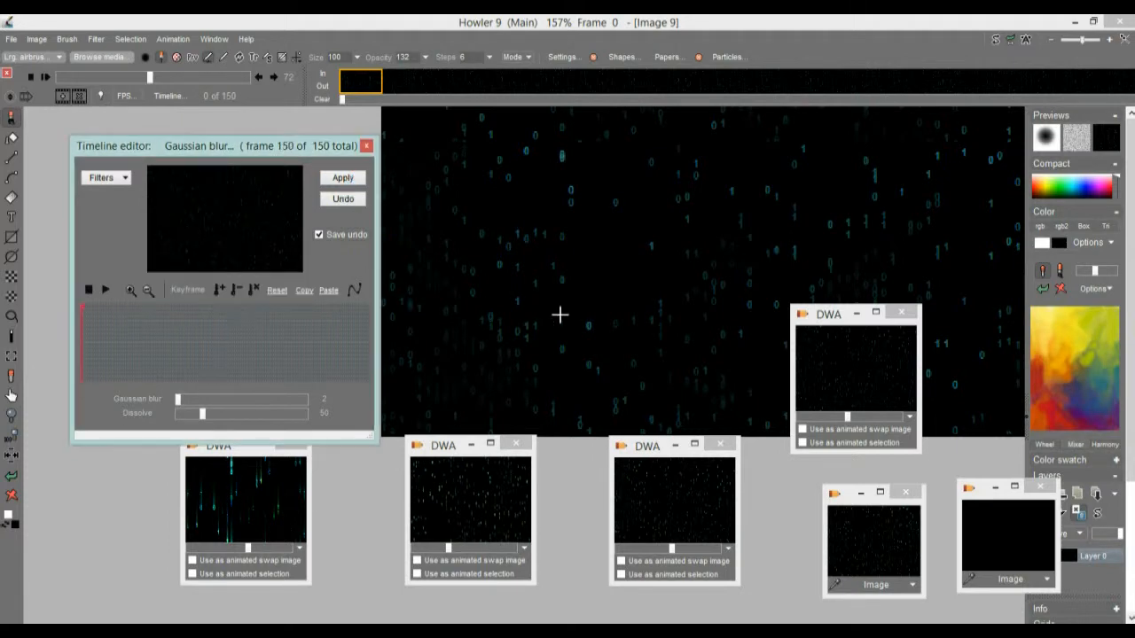
{"action": "left_click_drag", "start_coordinate": [535, 320], "coordinate": [586, 334]}
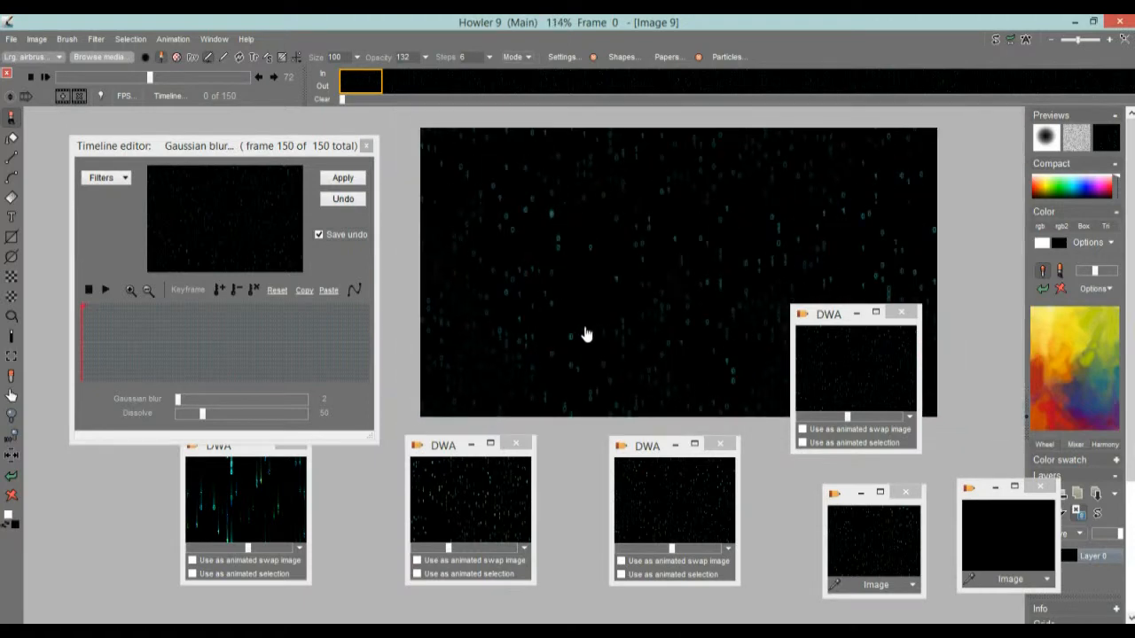
- Try the Motion blur filter with angle 0 and length about 18 on the animation and undo it
{"action": "left_click", "coordinate": [107, 179]}
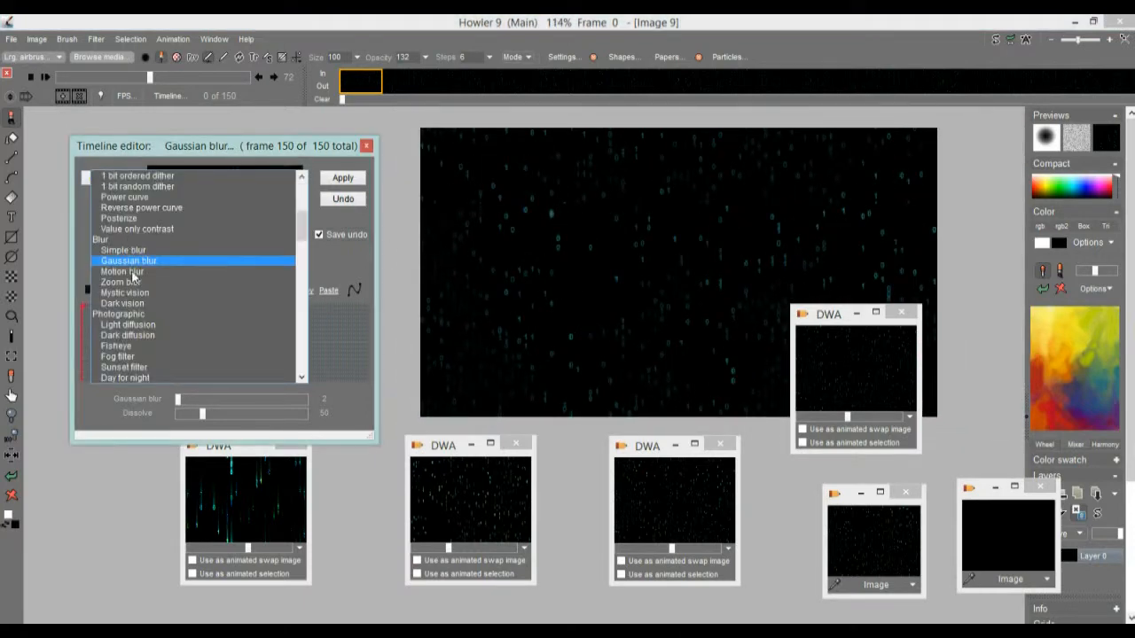
{"action": "left_click", "coordinate": [122, 271]}
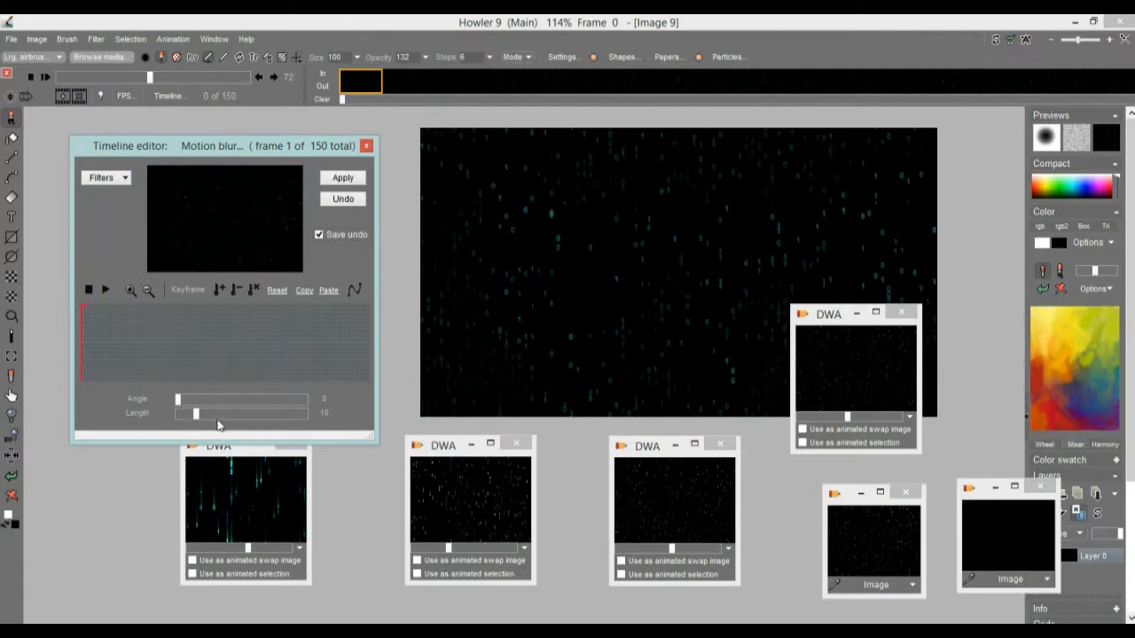
{"action": "left_click_drag", "start_coordinate": [248, 411], "coordinate": [212, 414]}
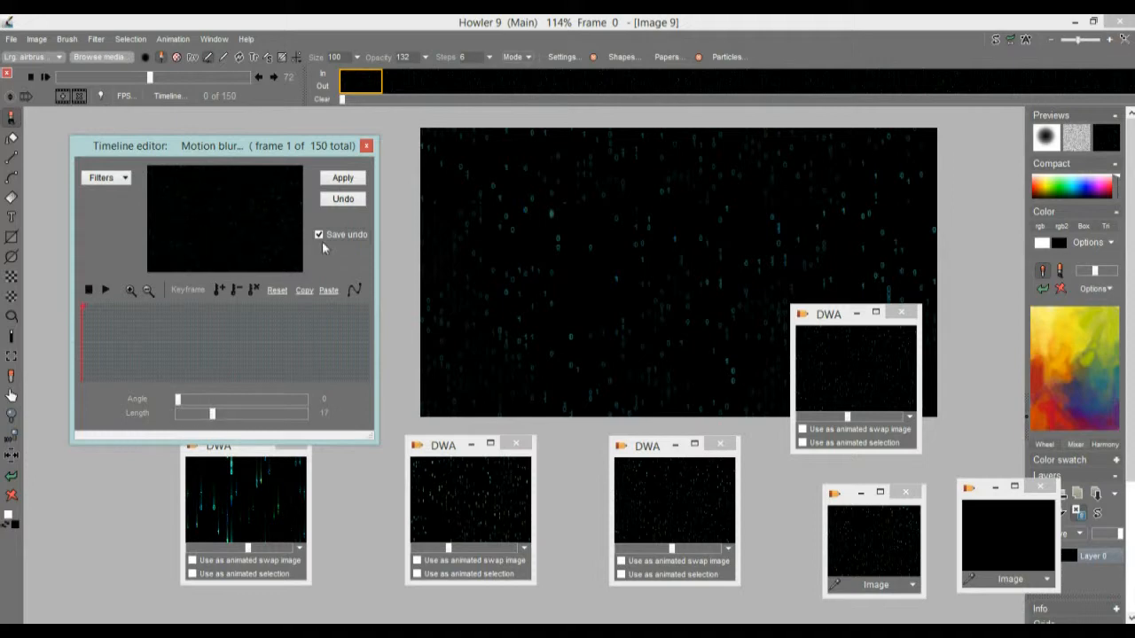
{"action": "left_click", "coordinate": [355, 178]}
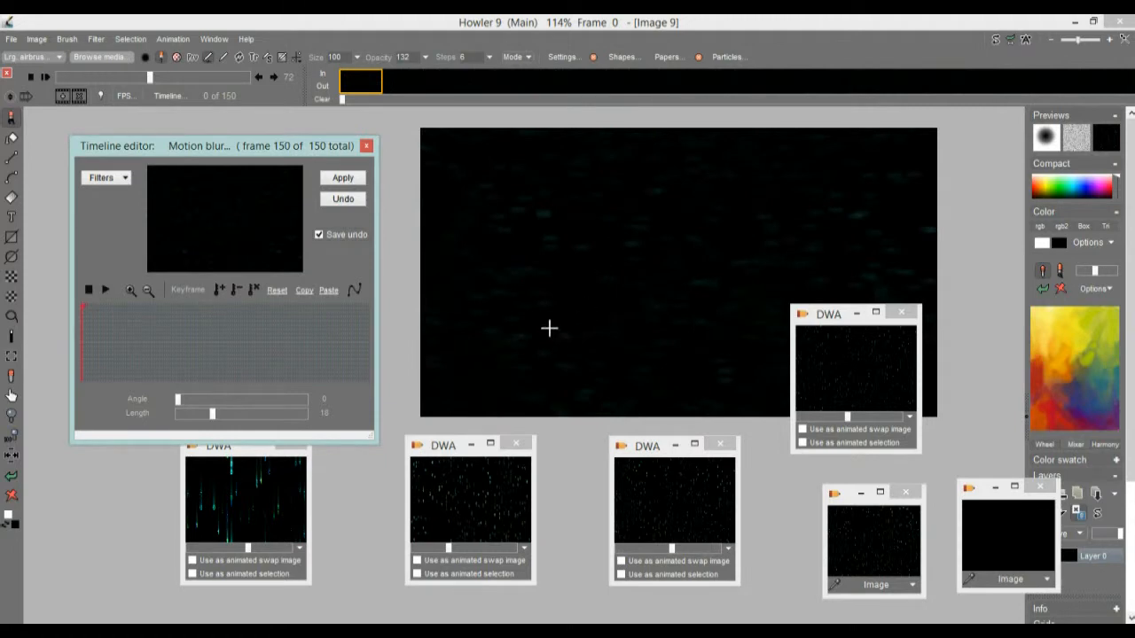
{"action": "scroll", "coordinate": [549, 328], "scroll_direction": "up", "scroll_amount": 5}
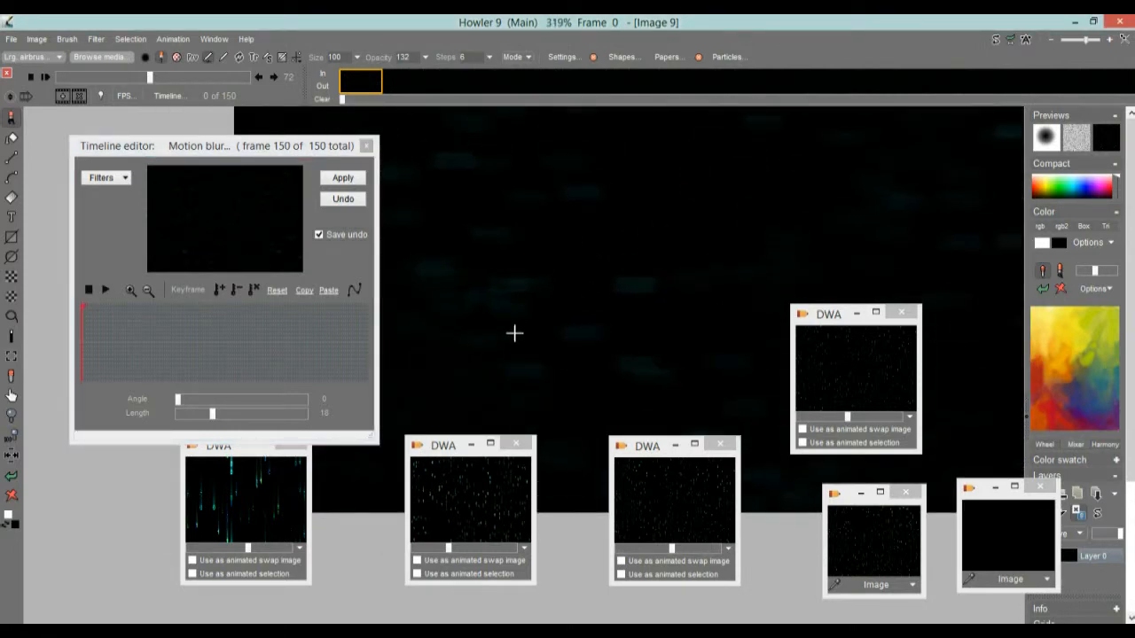
{"action": "scroll", "coordinate": [568, 329], "scroll_direction": "down", "scroll_amount": 5}
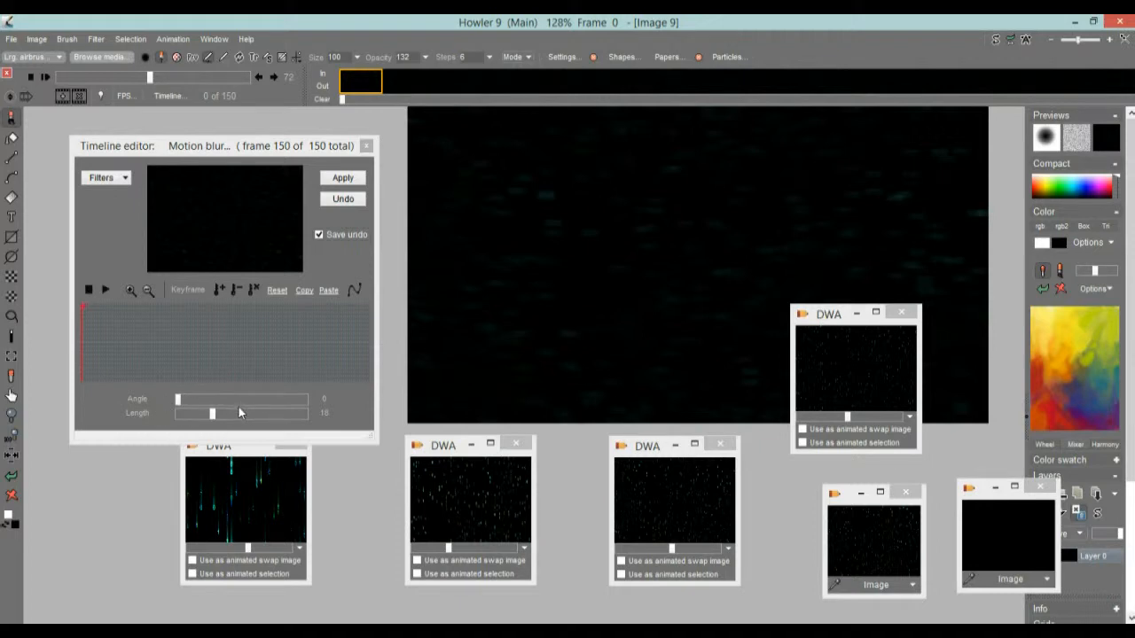
{"action": "left_click", "coordinate": [343, 198]}
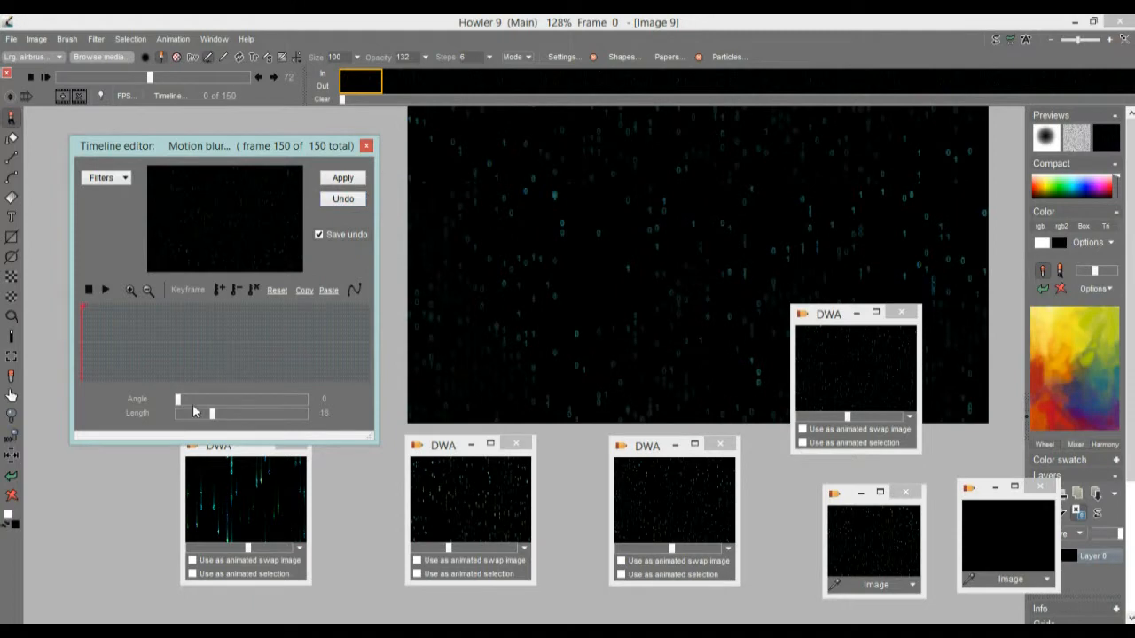
- Try a near-vertical motion blur on the whole animation with the angle set to 89 and undo it
{"action": "left_click_drag", "start_coordinate": [177, 399], "coordinate": [210, 404]}
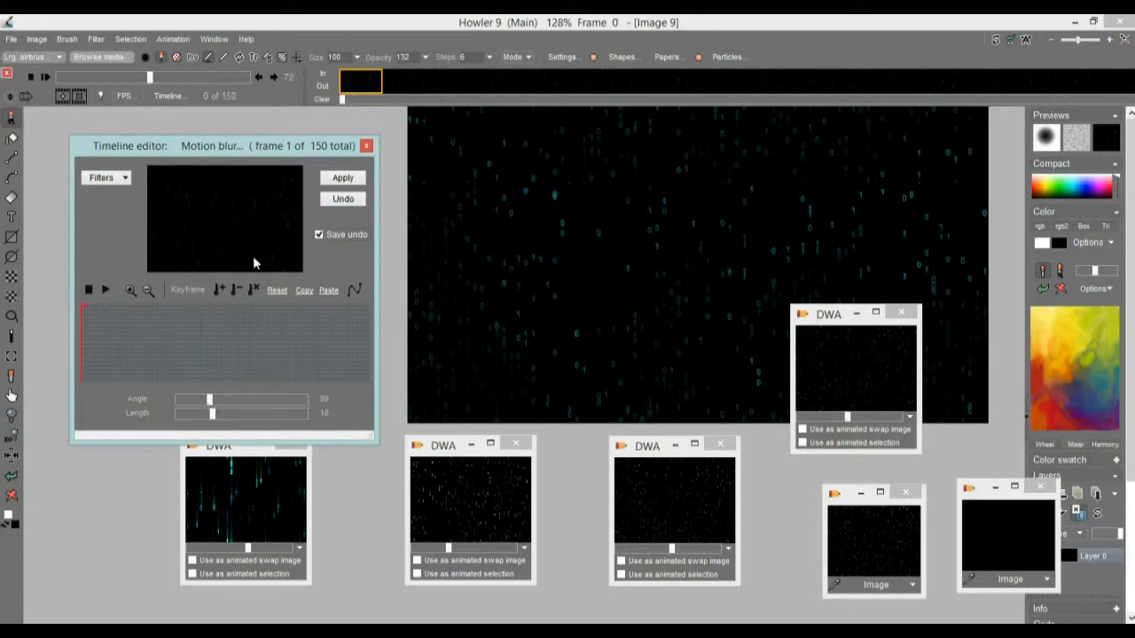
{"action": "left_click", "coordinate": [337, 181]}
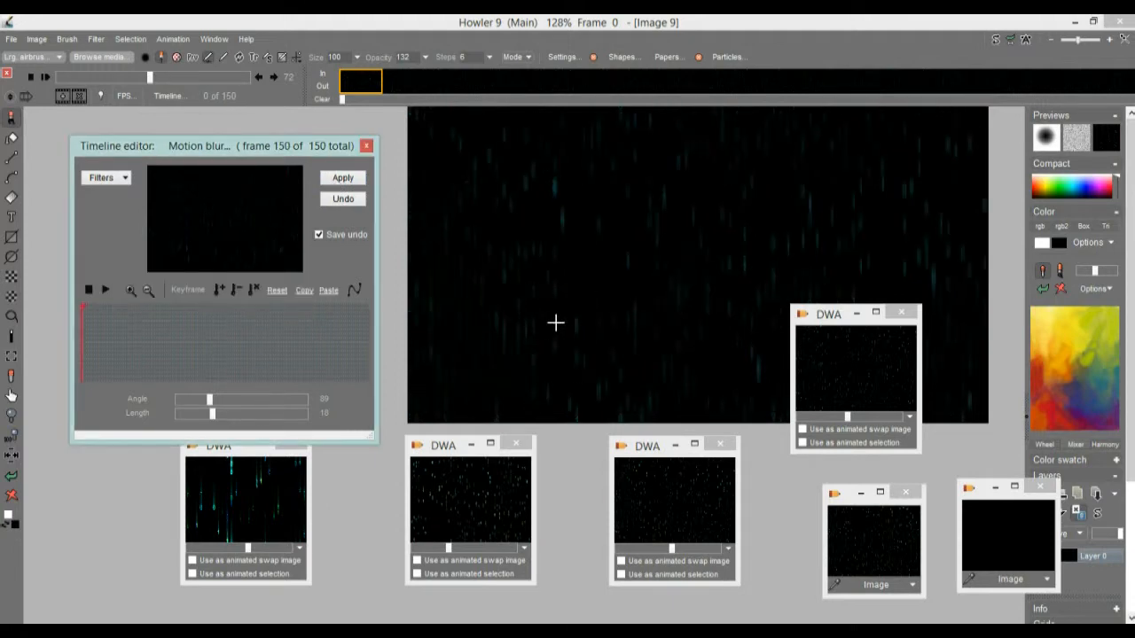
{"action": "scroll", "coordinate": [734, 324], "scroll_direction": "up", "scroll_amount": 5}
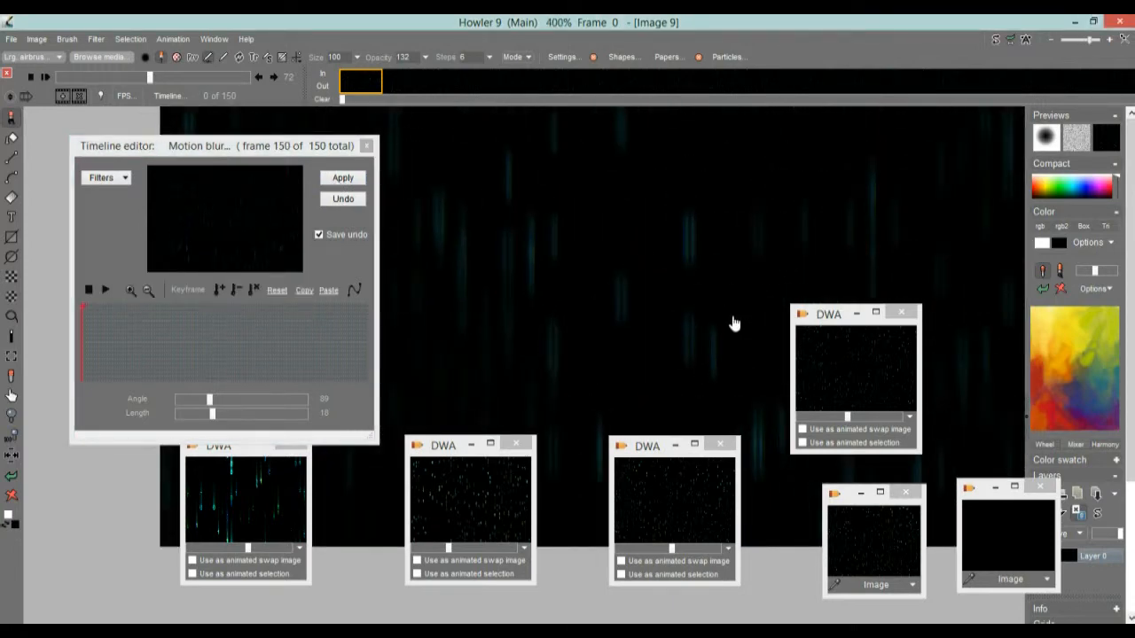
{"action": "scroll", "coordinate": [558, 316], "scroll_direction": "down", "scroll_amount": 5}
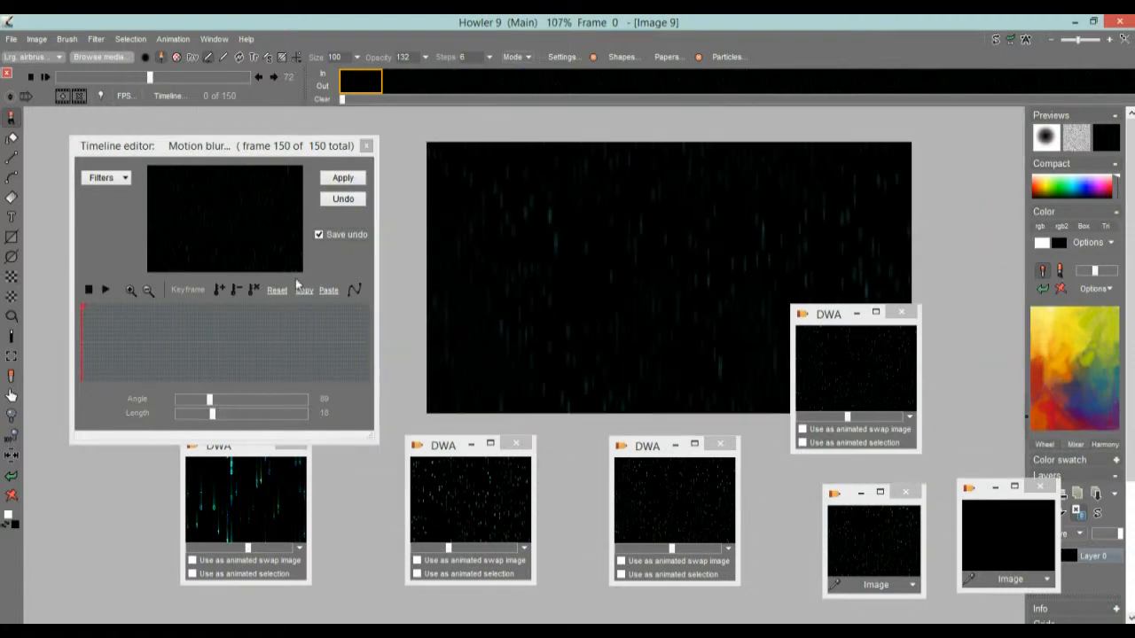
{"action": "left_click", "coordinate": [354, 202]}
- Try the near-vertical motion blur with its length reduced to 7, inspect the blurred digits up close and undo it
{"action": "left_click_drag", "start_coordinate": [211, 413], "coordinate": [186, 417]}
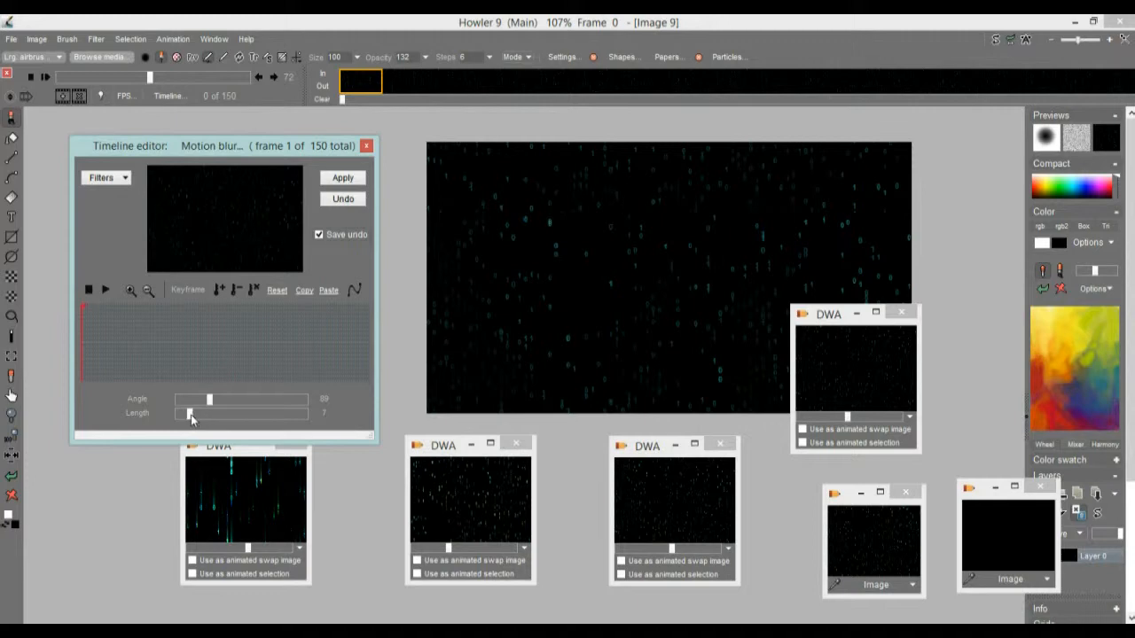
{"action": "left_click", "coordinate": [342, 178]}
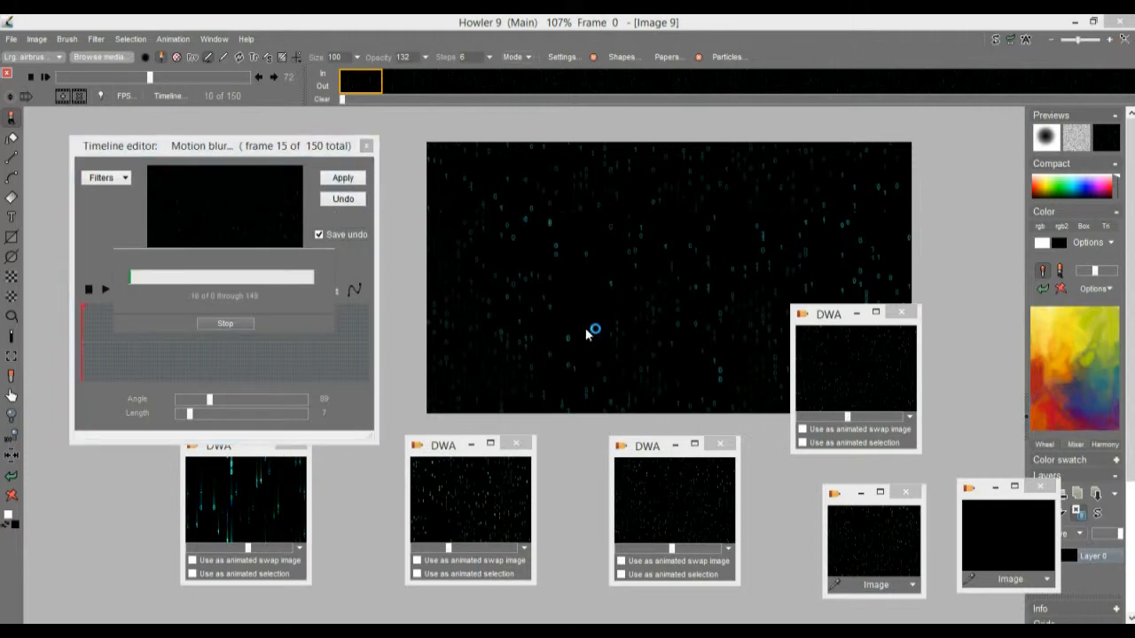
{"action": "scroll", "coordinate": [529, 329], "scroll_direction": "up", "scroll_amount": 5}
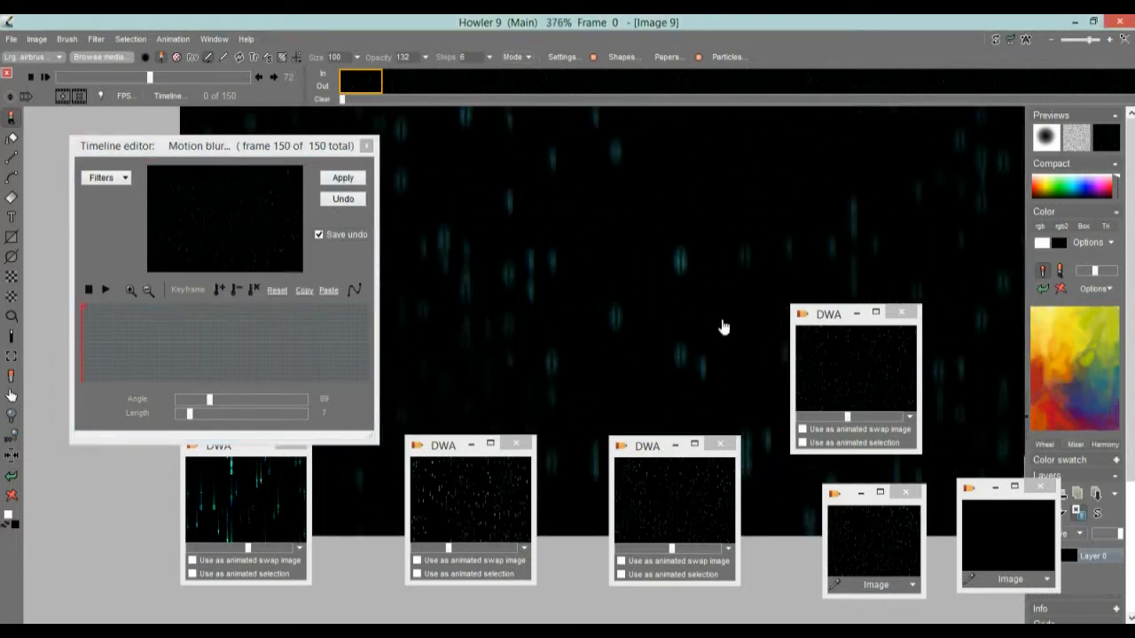
{"action": "scroll", "coordinate": [417, 355], "scroll_direction": "down", "scroll_amount": 2}
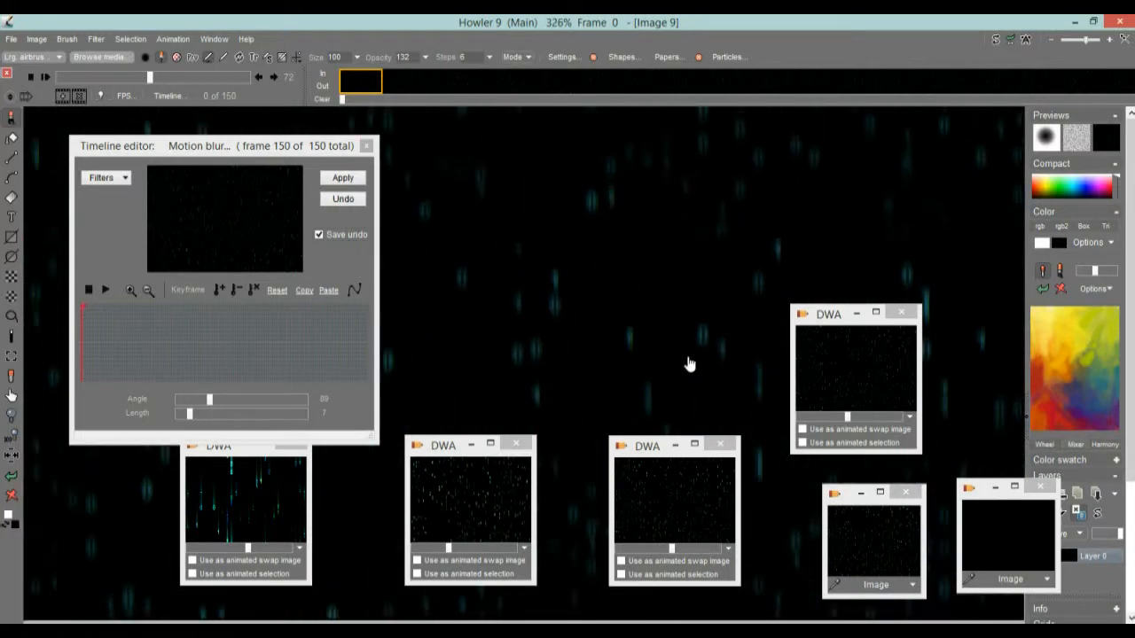
{"action": "scroll", "coordinate": [686, 337], "scroll_direction": "down", "scroll_amount": 3}
{"action": "scroll", "coordinate": [577, 337], "scroll_direction": "up", "scroll_amount": 2}
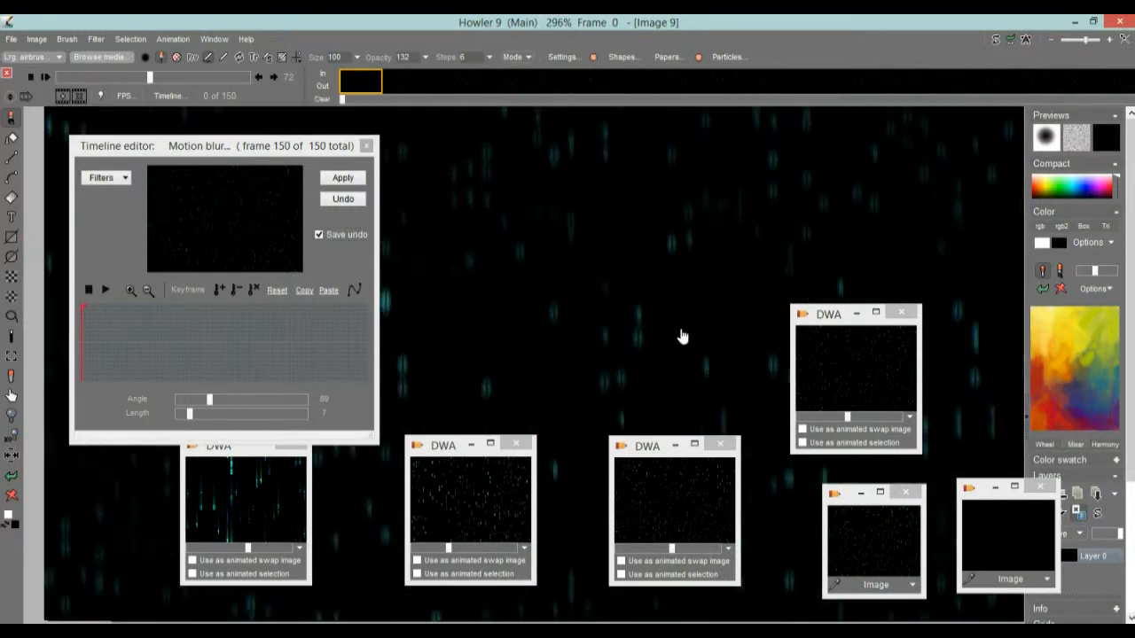
{"action": "scroll", "coordinate": [613, 260], "scroll_direction": "down", "scroll_amount": 4}
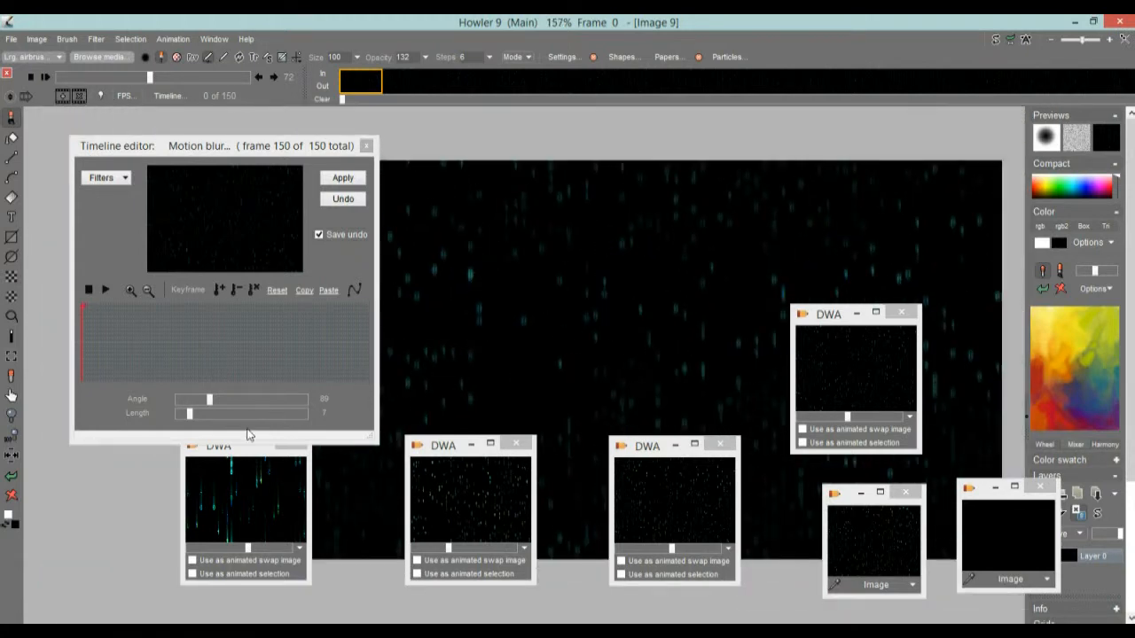
{"action": "left_click", "coordinate": [360, 201]}
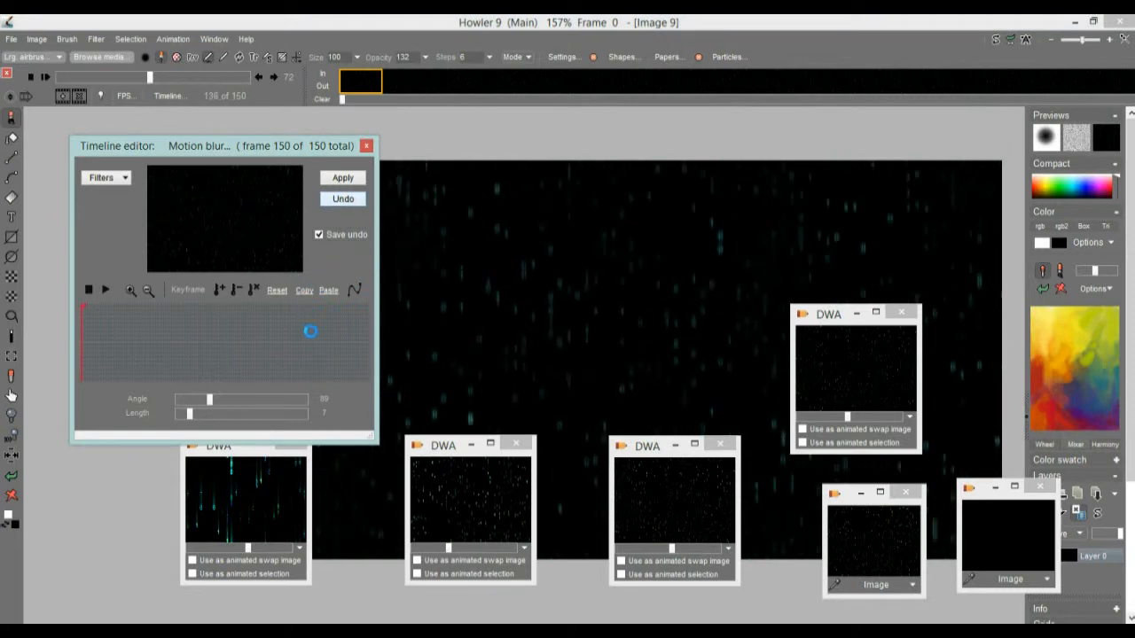
- Apply the Ghost filter with Frames set to 4 across the animation and check the trails at frame 40
{"action": "left_click", "coordinate": [122, 180]}
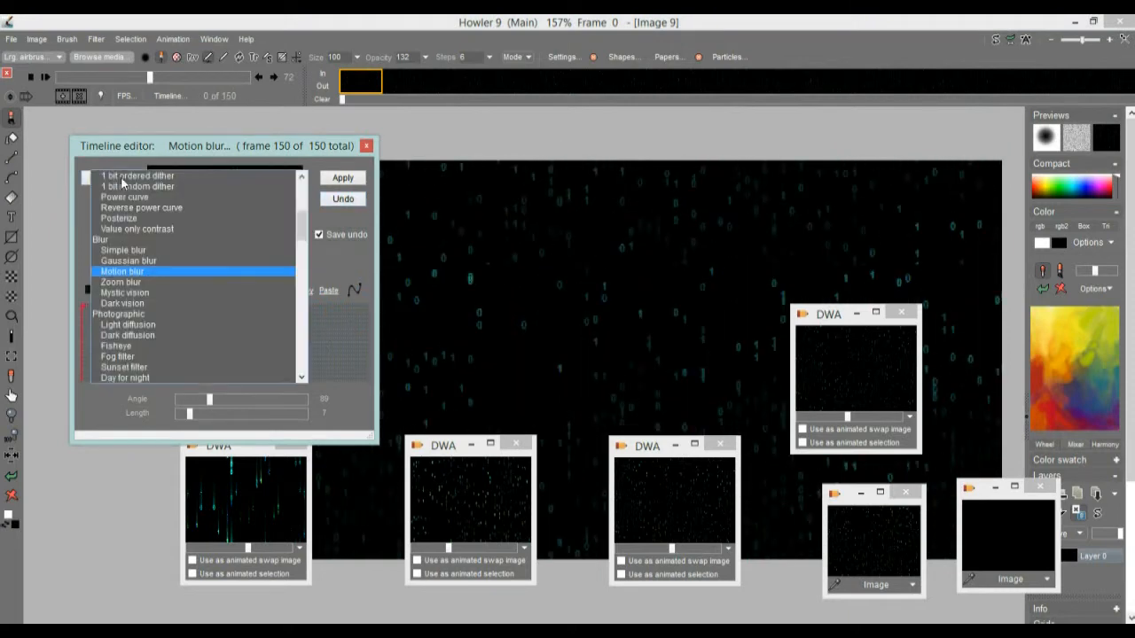
{"action": "left_click_drag", "start_coordinate": [302, 230], "coordinate": [298, 367]}
{"action": "left_click", "coordinate": [112, 346]}
{"action": "mouse_move", "coordinate": [200, 398]}
{"action": "left_mouse_down"}
{"action": "mouse_move", "coordinate": [274, 403]}
{"action": "mouse_move", "coordinate": [189, 398]}
{"action": "mouse_move", "coordinate": [202, 404]}
{"action": "left_mouse_up"}
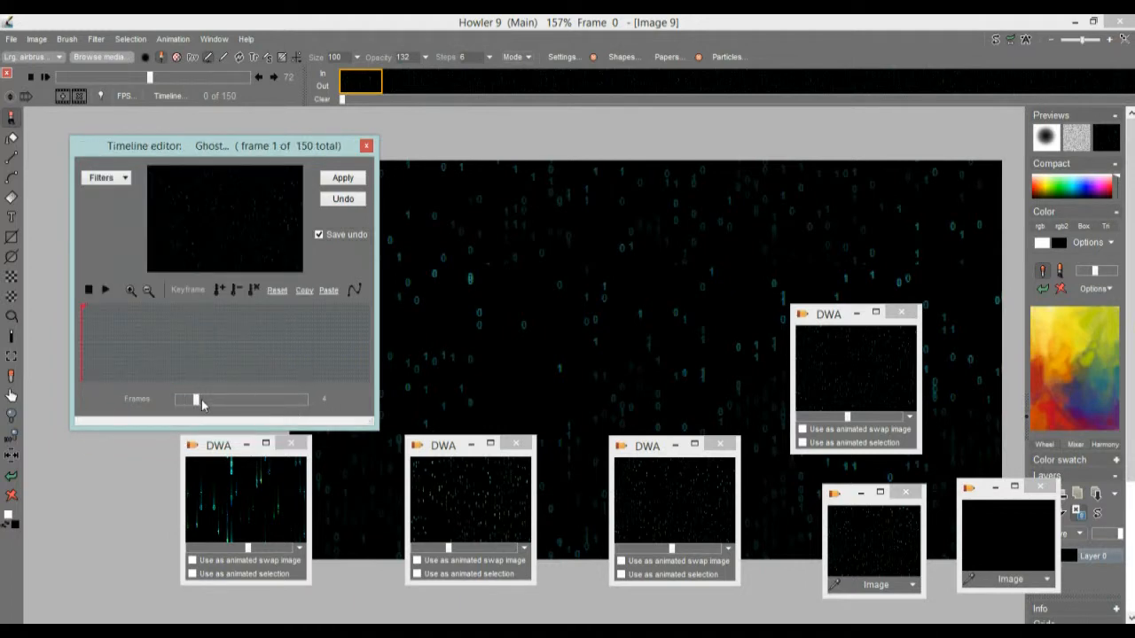
{"action": "left_click_drag", "start_coordinate": [201, 401], "coordinate": [194, 403]}
{"action": "left_click", "coordinate": [343, 177]}
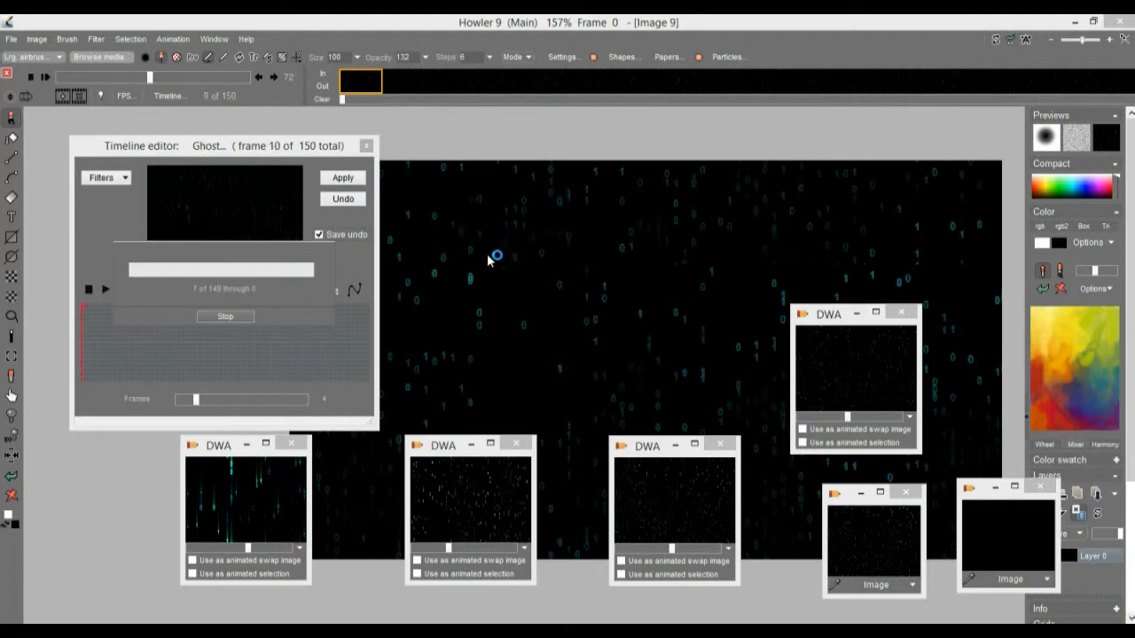
{"action": "left_click_drag", "start_coordinate": [213, 336], "coordinate": [159, 340]}
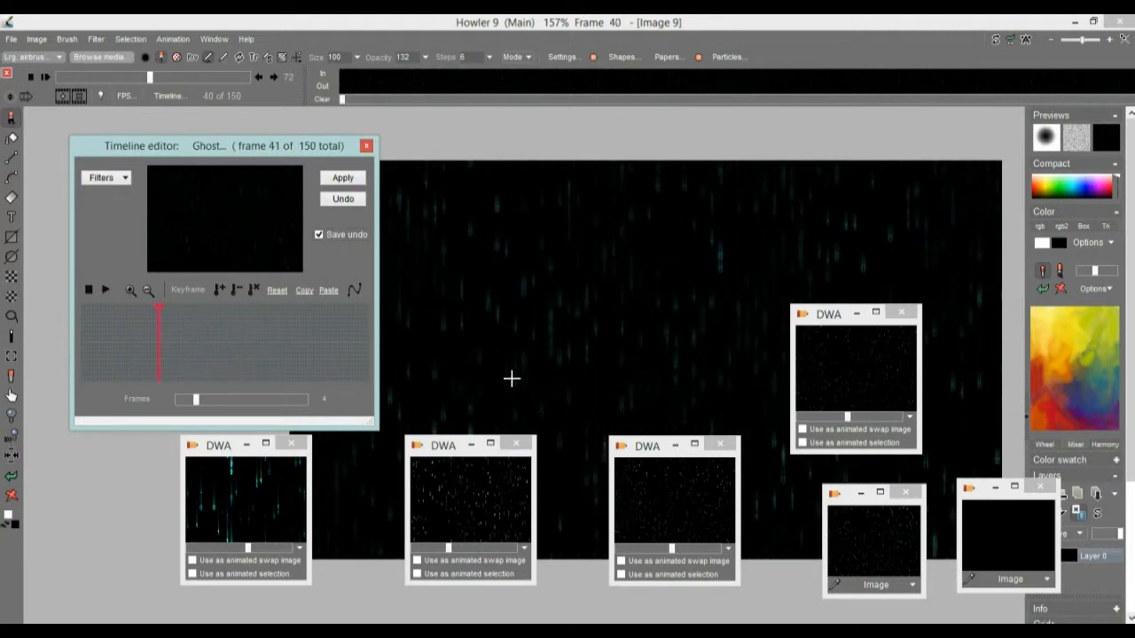
- Check the ghost trails up close, store the ghosted animation to disc and move its preview window up towards the frame strip
{"action": "scroll", "coordinate": [523, 330], "scroll_direction": "up", "scroll_amount": 2}
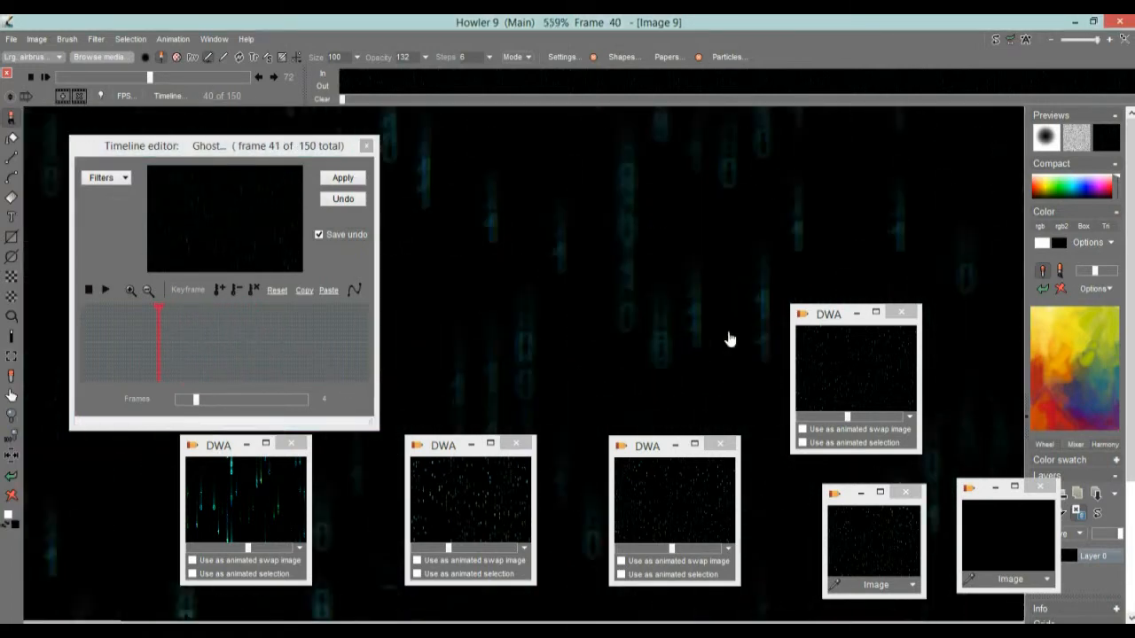
{"action": "scroll", "coordinate": [769, 230], "scroll_direction": "down", "scroll_amount": 3}
{"action": "left_click_drag", "start_coordinate": [532, 222], "coordinate": [504, 347]}
{"action": "left_click_drag", "start_coordinate": [656, 358], "coordinate": [626, 239]}
{"action": "left_click_drag", "start_coordinate": [541, 320], "coordinate": [683, 183]}
{"action": "left_click_drag", "start_coordinate": [561, 234], "coordinate": [613, 406]}
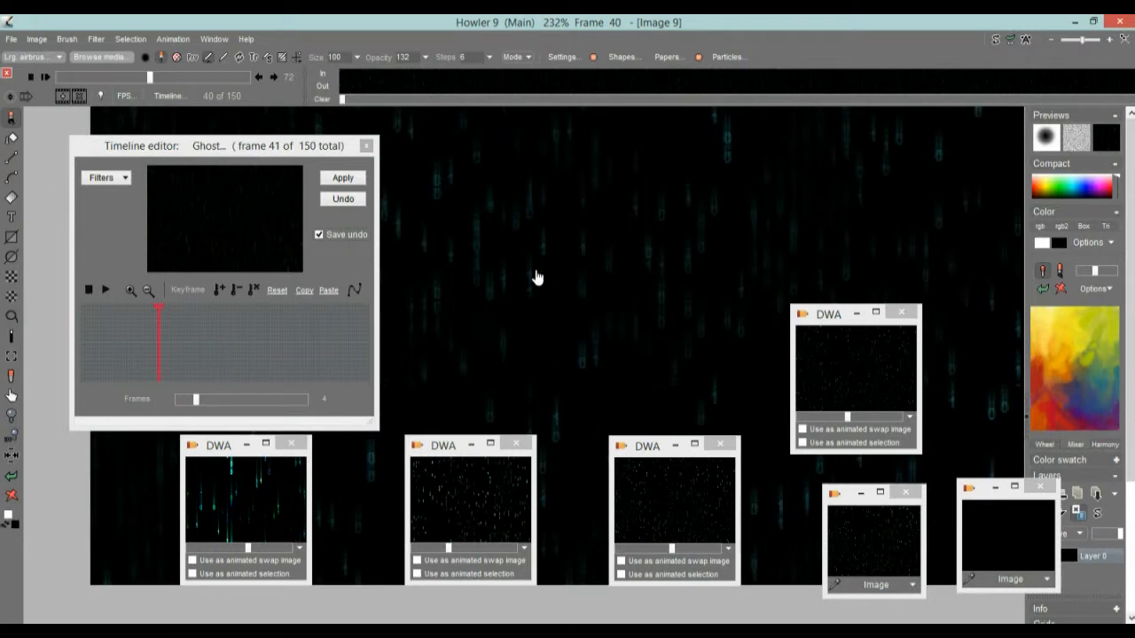
{"action": "left_click", "coordinate": [168, 42]}
{"action": "mouse_move", "coordinate": [265, 92]}
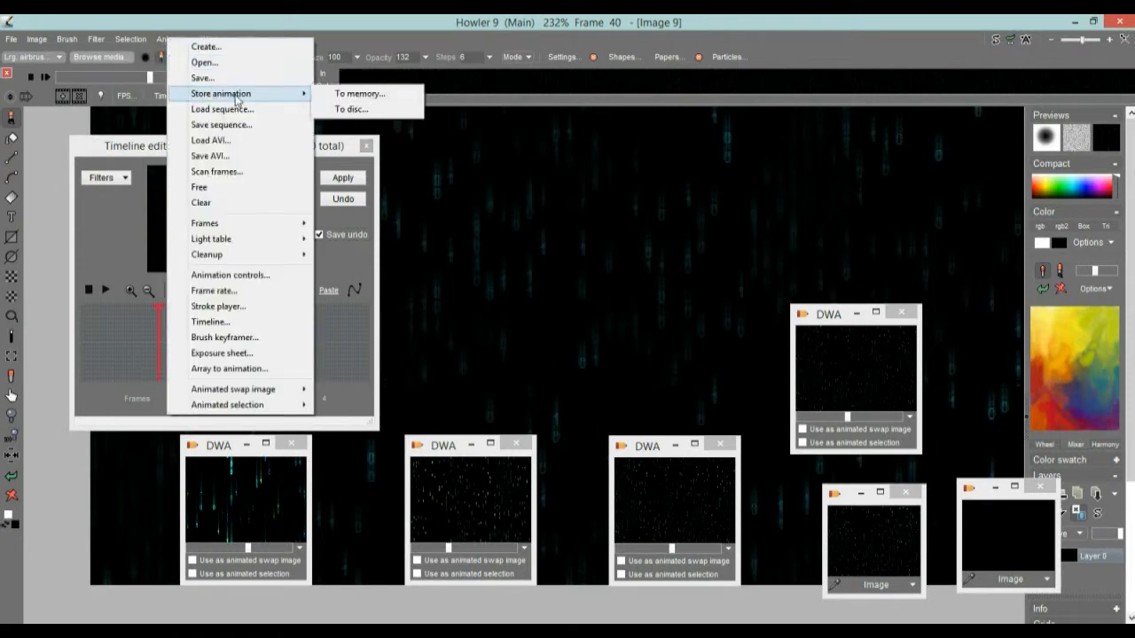
{"action": "left_click", "coordinate": [344, 110]}
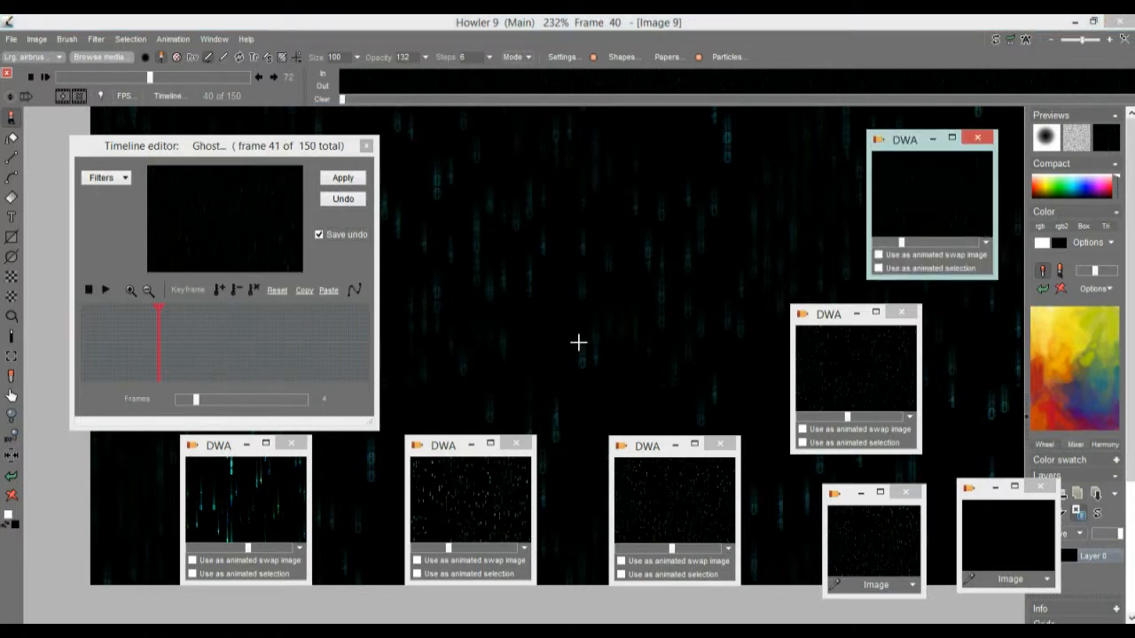
{"action": "left_click_drag", "start_coordinate": [911, 150], "coordinate": [887, 59]}
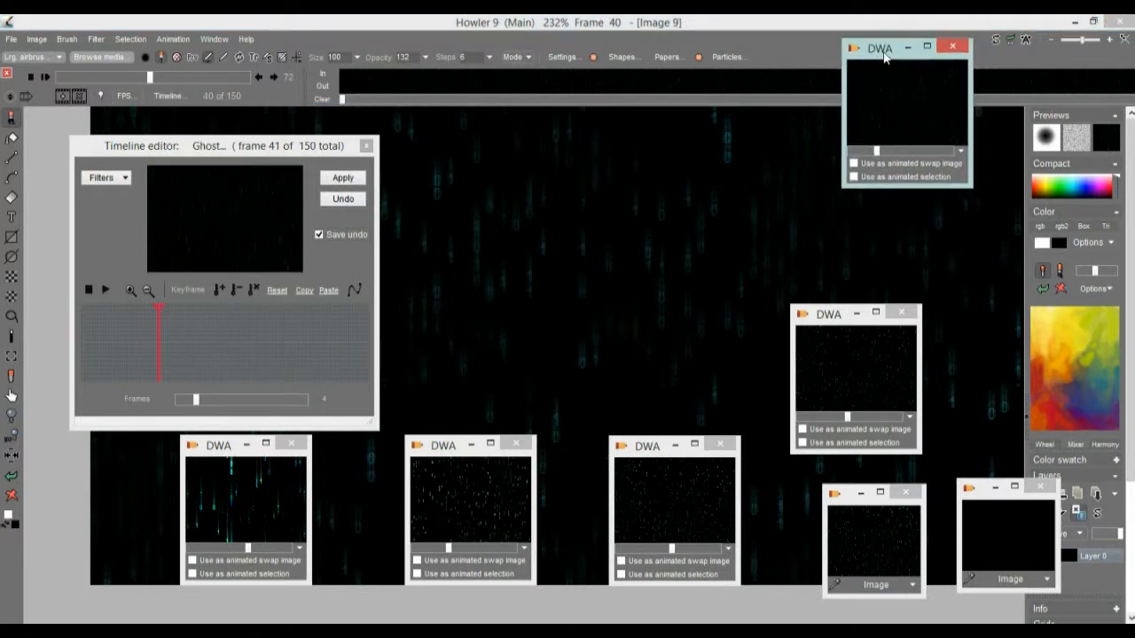
- Restore the brightest stored animation of small digits, apply the Ghost filter with Frames set to 7 and check frame 46
{"action": "left_click", "coordinate": [485, 504]}
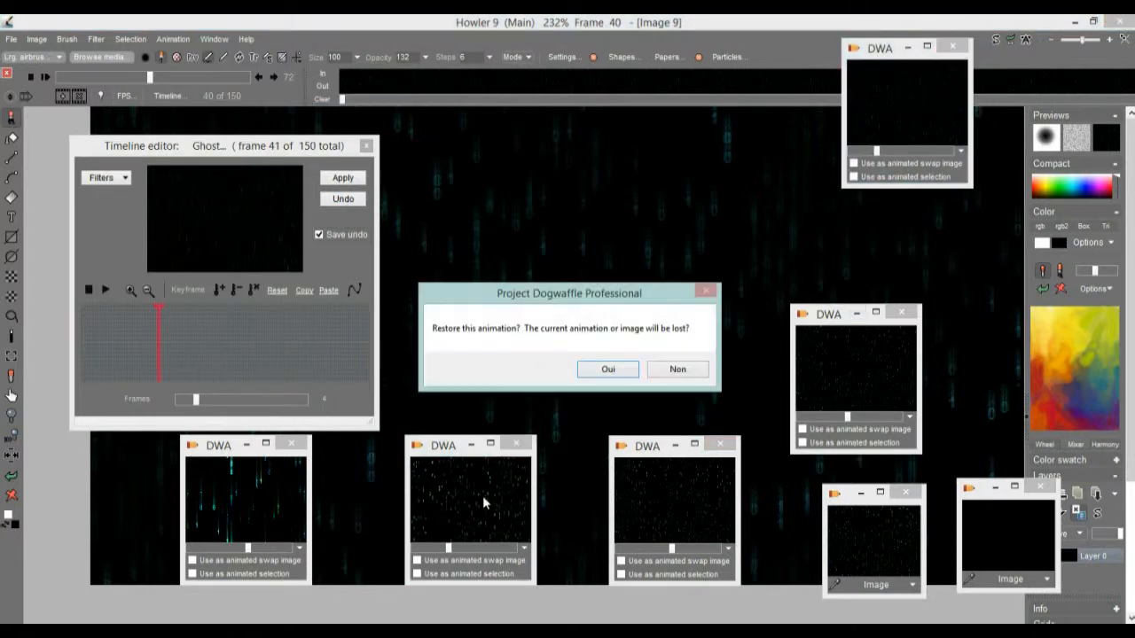
{"action": "left_click", "coordinate": [608, 373]}
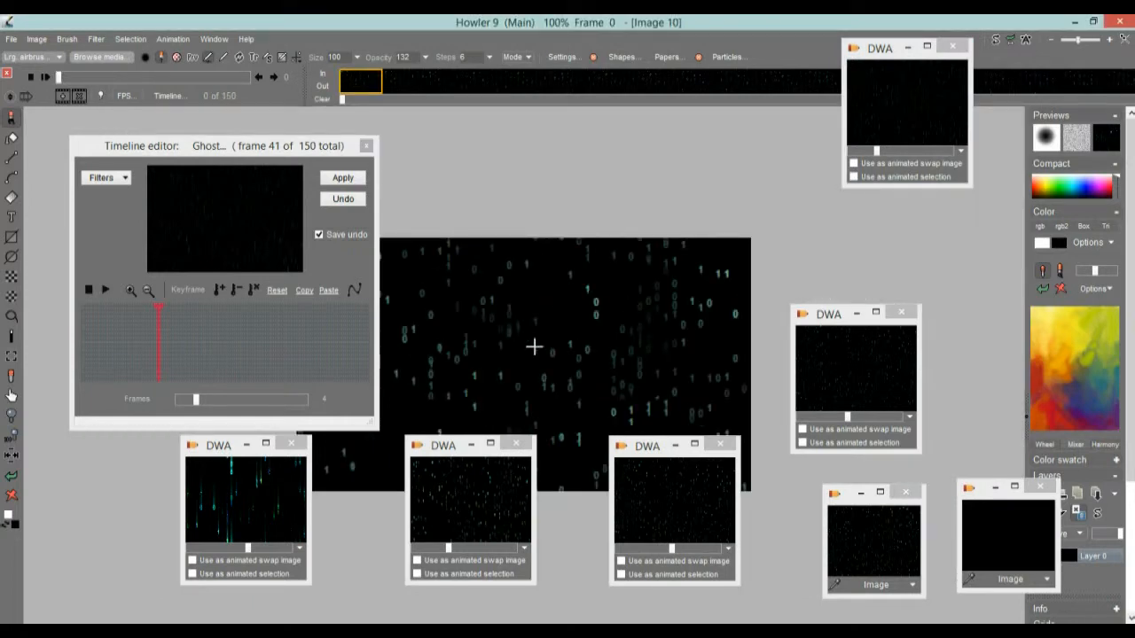
{"action": "scroll", "coordinate": [597, 306], "scroll_direction": "up", "scroll_amount": 3}
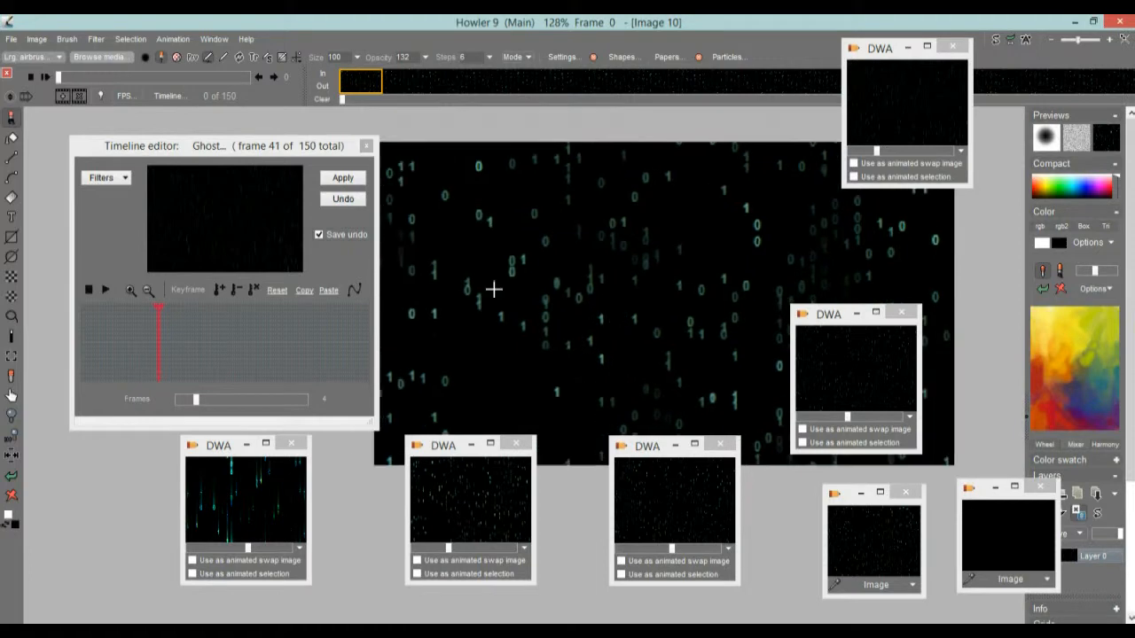
{"action": "left_click_drag", "start_coordinate": [167, 336], "coordinate": [167, 339]}
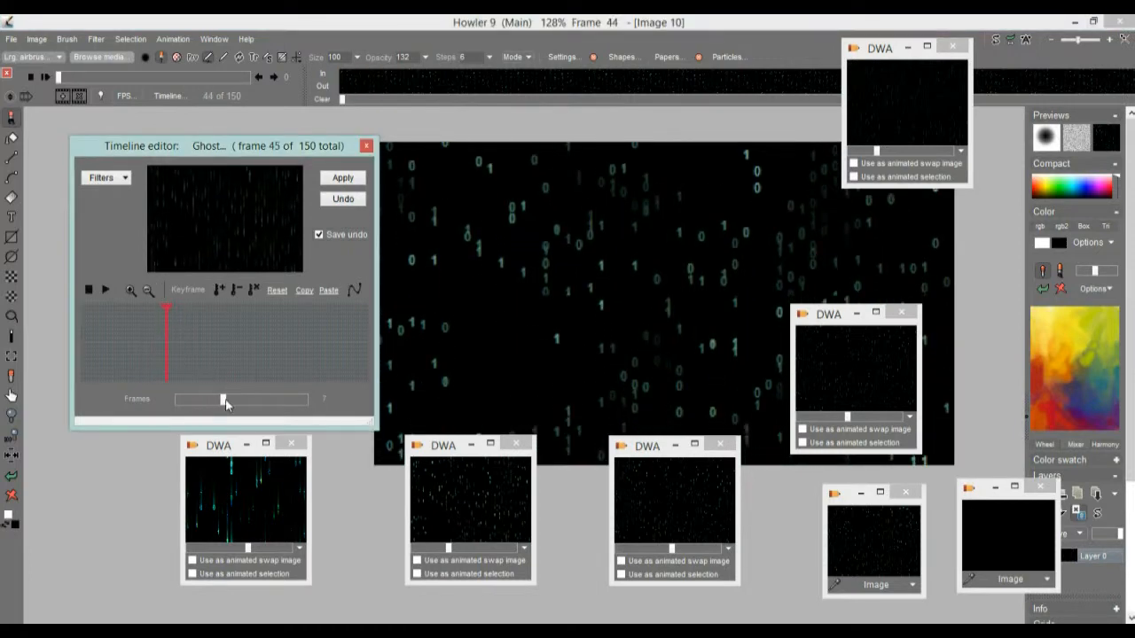
{"action": "left_click", "coordinate": [192, 321]}
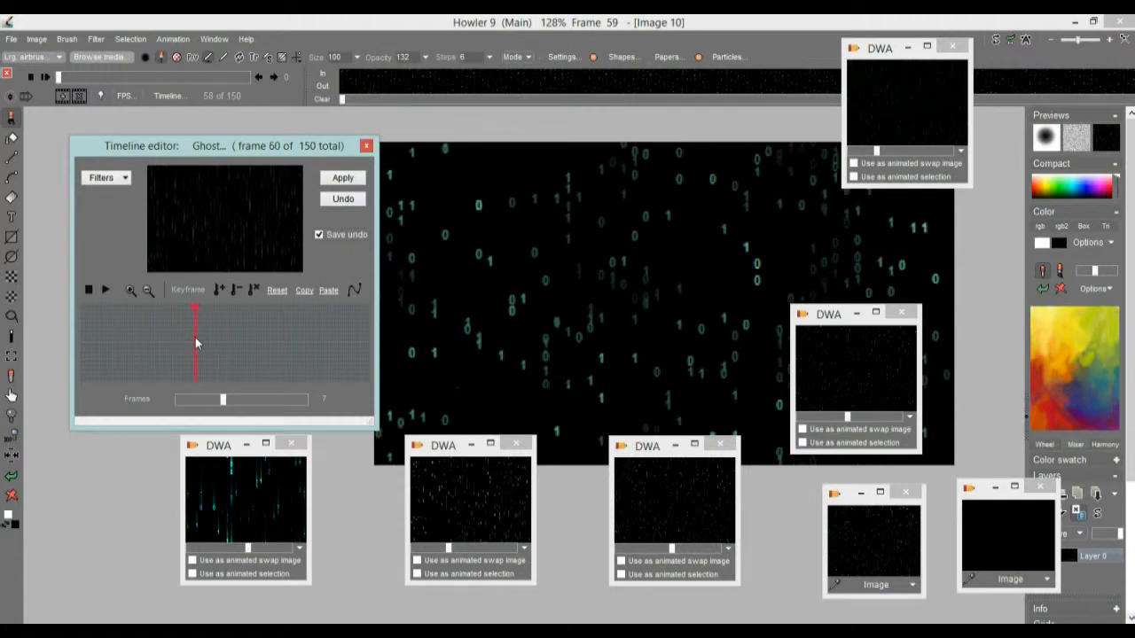
{"action": "left_click", "coordinate": [340, 180]}
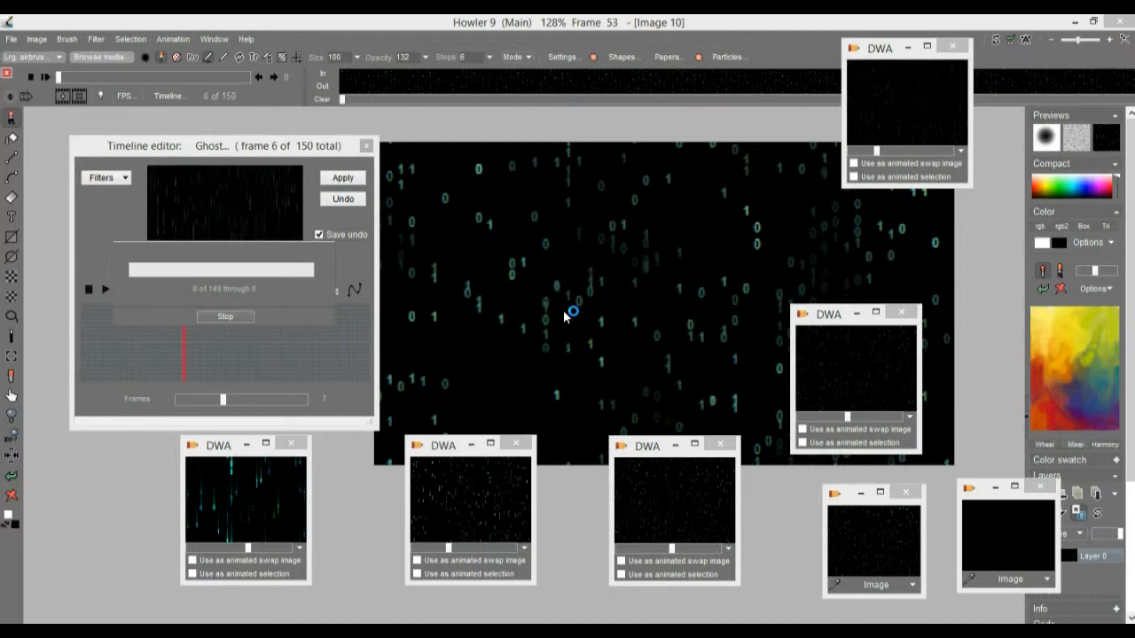
{"action": "left_click_drag", "start_coordinate": [86, 78], "coordinate": [117, 78]}
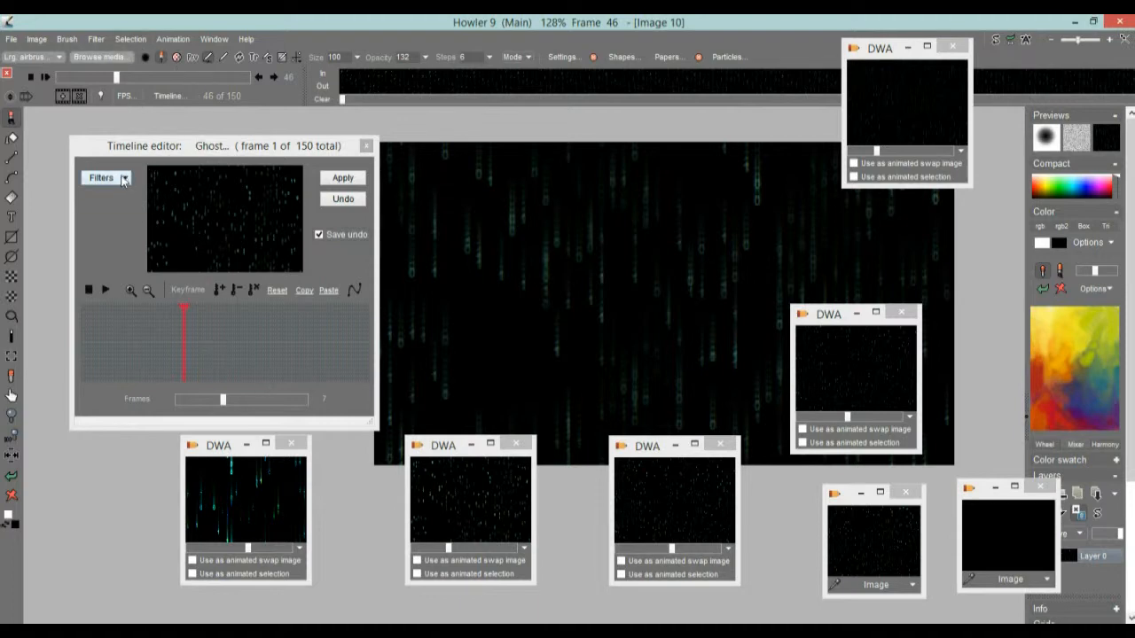
- Tint the whole animation green using Adjust color multiply values of about red 133, green 178 and blue 142
{"action": "left_click", "coordinate": [96, 39]}
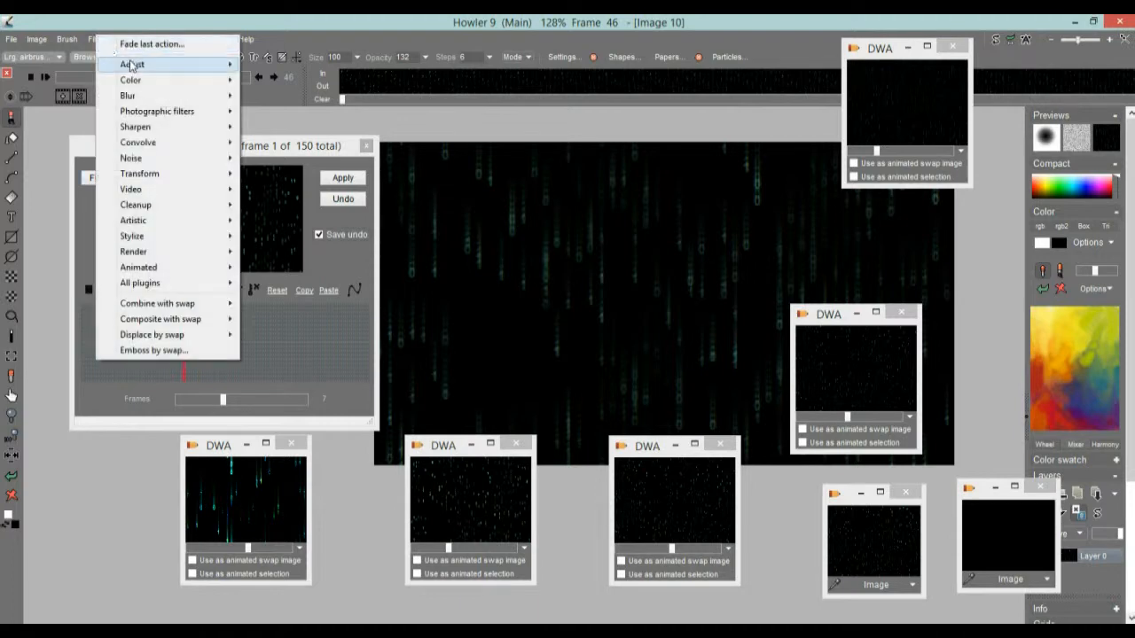
{"action": "mouse_move", "coordinate": [132, 67]}
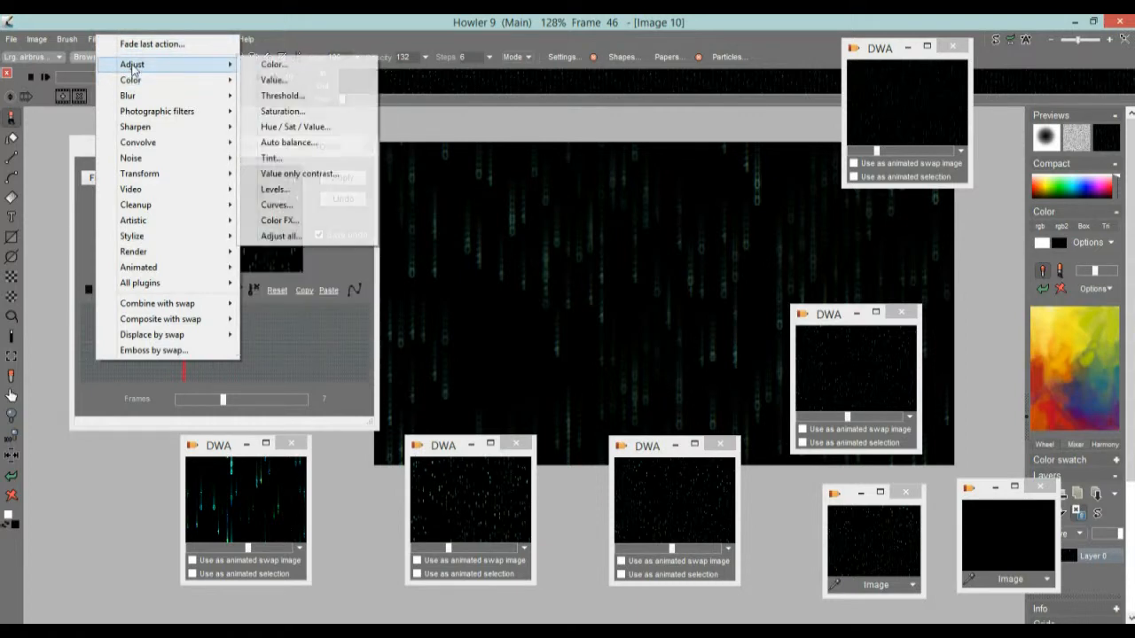
{"action": "left_click", "coordinate": [302, 67]}
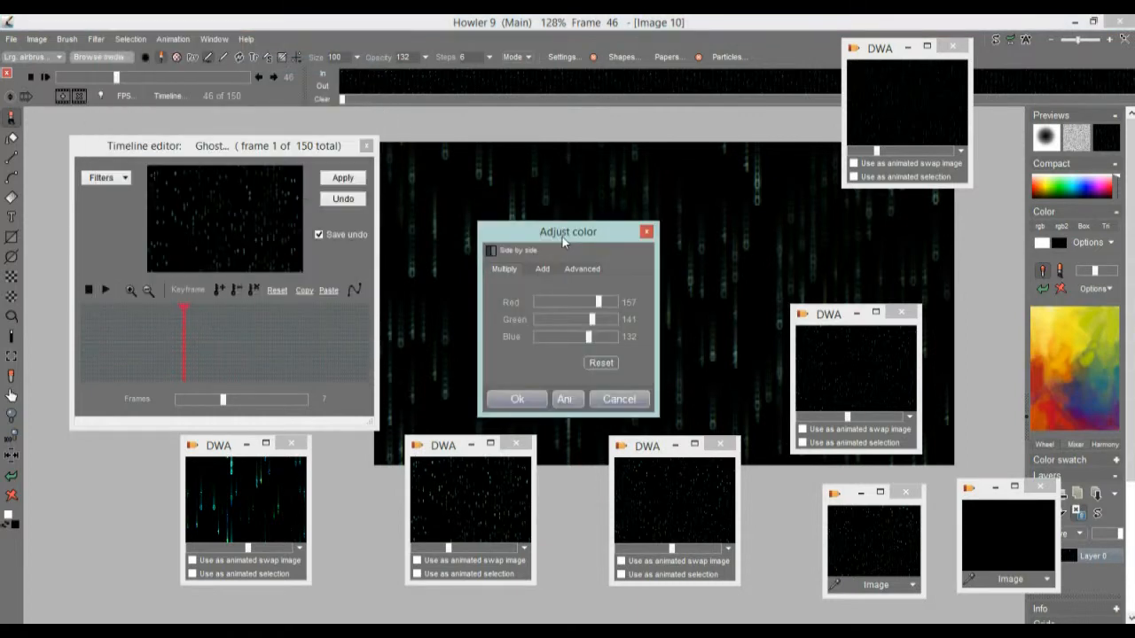
{"action": "left_click_drag", "start_coordinate": [562, 230], "coordinate": [320, 223]}
{"action": "left_click_drag", "start_coordinate": [357, 293], "coordinate": [342, 294]}
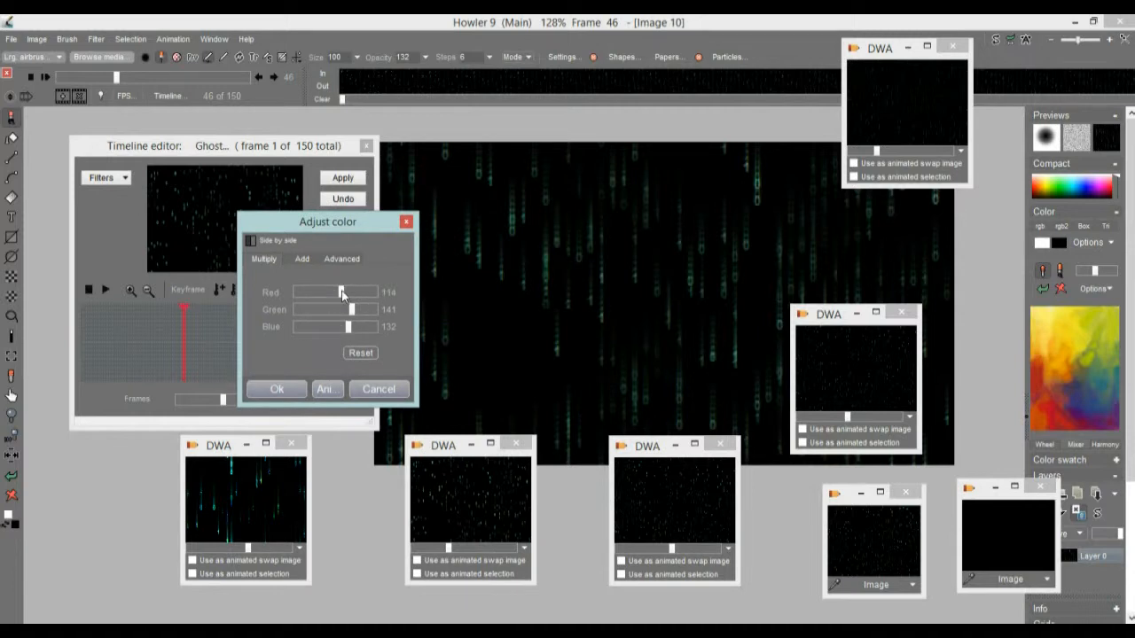
{"action": "left_click", "coordinate": [361, 353]}
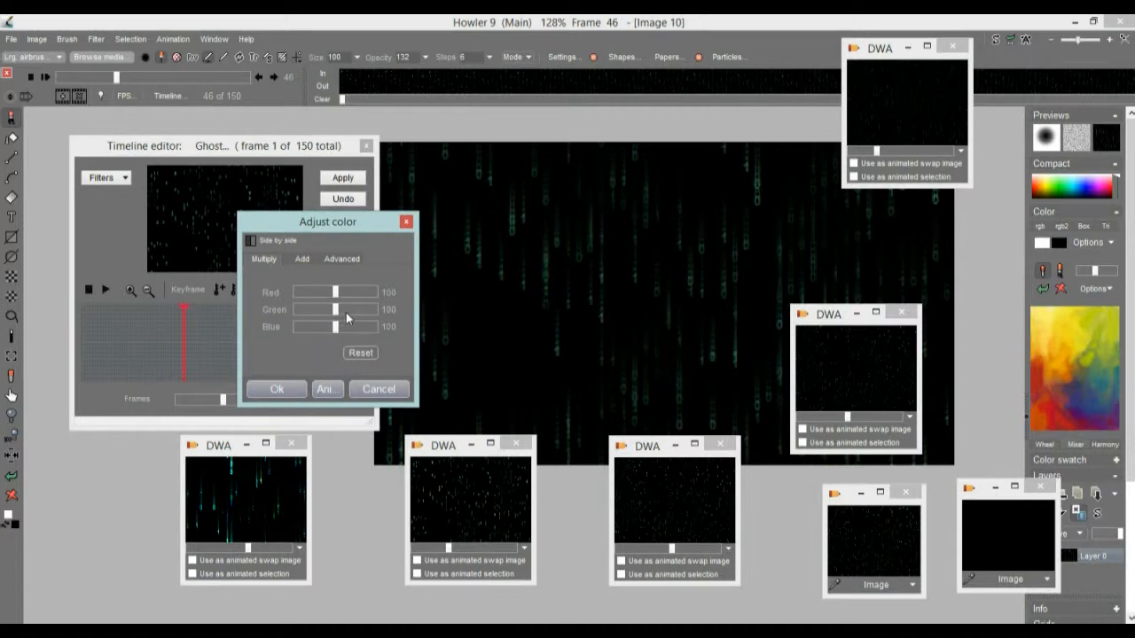
{"action": "left_click_drag", "start_coordinate": [336, 309], "coordinate": [354, 327]}
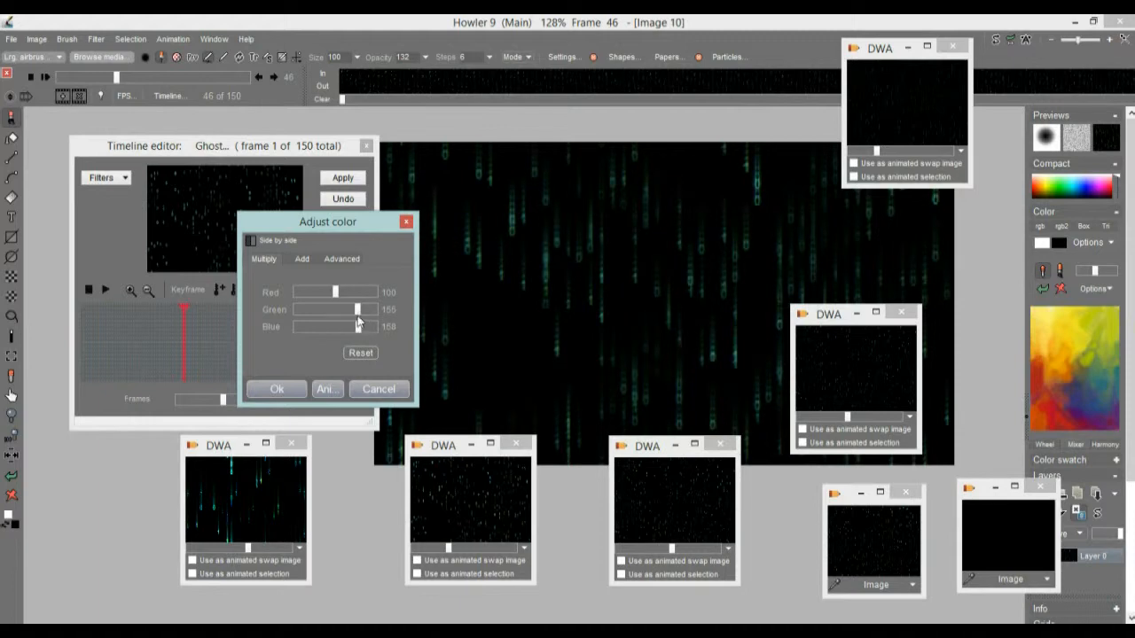
{"action": "left_click_drag", "start_coordinate": [358, 332], "coordinate": [353, 331]}
{"action": "mouse_move", "coordinate": [335, 293]}
{"action": "left_mouse_down"}
{"action": "mouse_move", "coordinate": [353, 298]}
{"action": "mouse_move", "coordinate": [319, 299]}
{"action": "mouse_move", "coordinate": [350, 299]}
{"action": "left_mouse_up"}
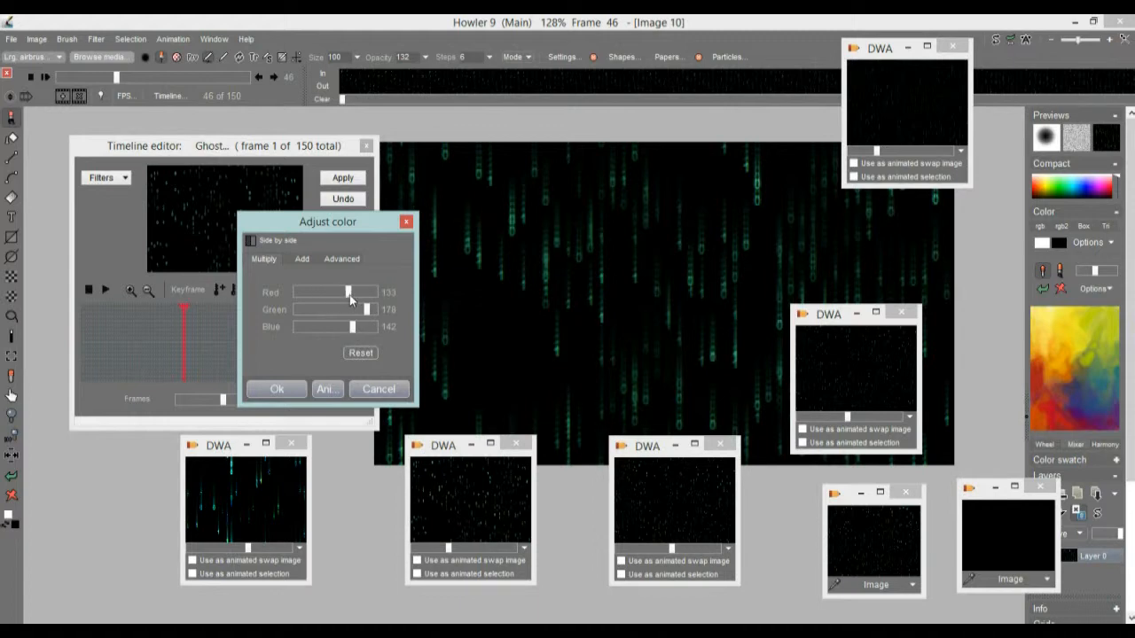
{"action": "left_click", "coordinate": [328, 390]}
{"action": "left_click", "coordinate": [488, 395]}
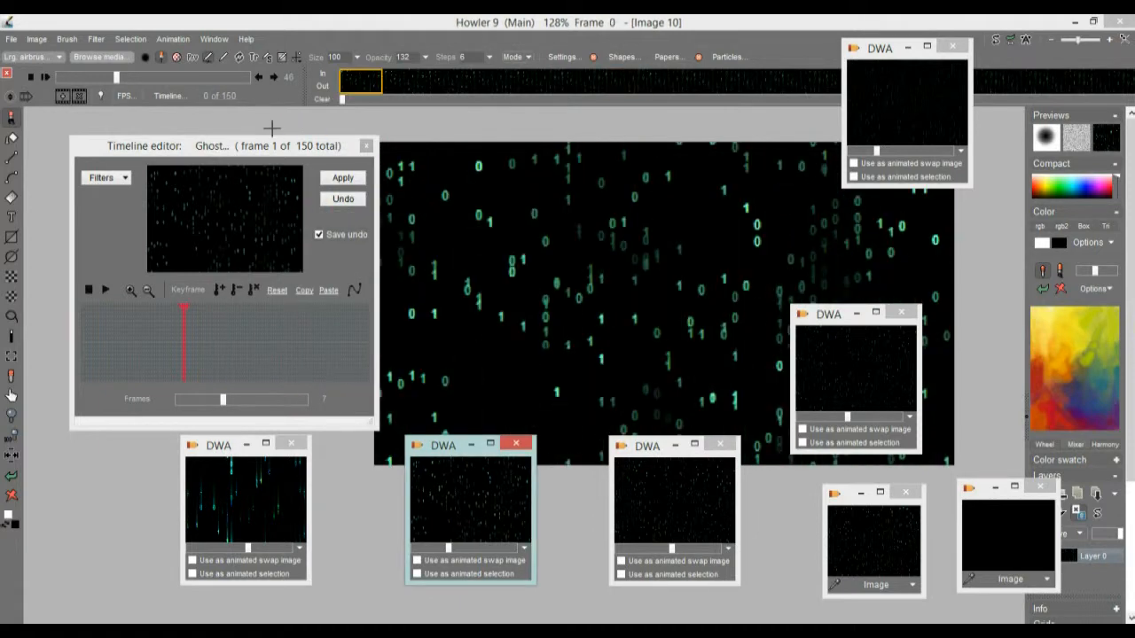
- Set up a Bokeh blur with a high bias, Edges 7, Intensity 29, Bloom 23 and Threshold 194
{"action": "left_click", "coordinate": [95, 40]}
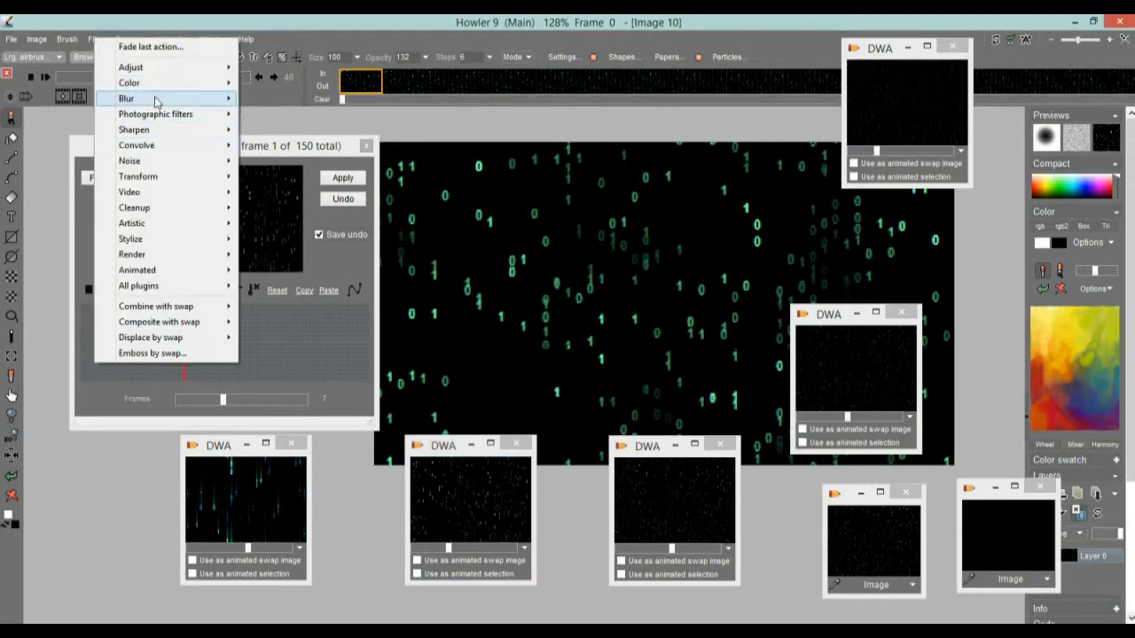
{"action": "mouse_move", "coordinate": [157, 98]}
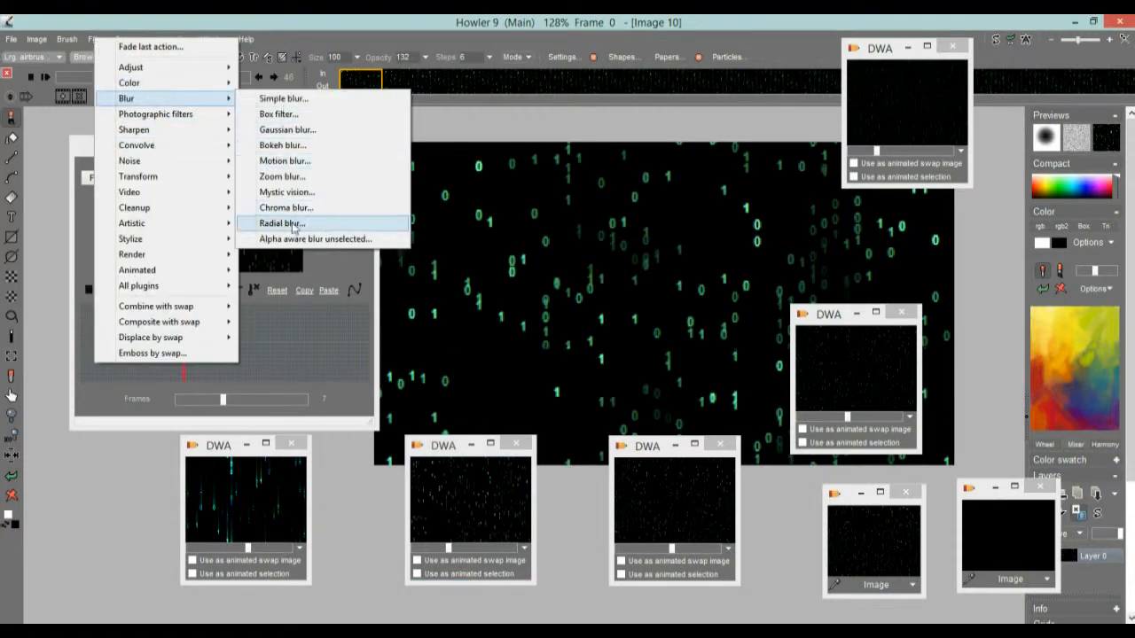
{"action": "left_click", "coordinate": [289, 148]}
{"action": "left_click_drag", "start_coordinate": [567, 187], "coordinate": [401, 166]}
{"action": "left_click_drag", "start_coordinate": [416, 206], "coordinate": [472, 303]}
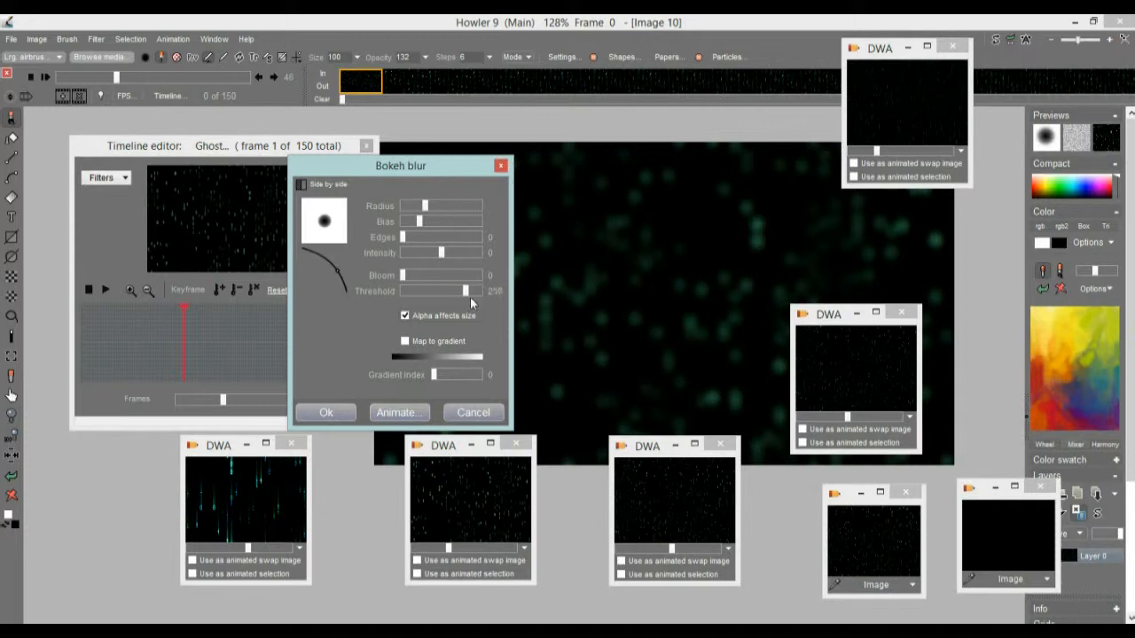
{"action": "left_click_drag", "start_coordinate": [416, 277], "coordinate": [461, 293]}
{"action": "left_click_drag", "start_coordinate": [436, 206], "coordinate": [410, 275]}
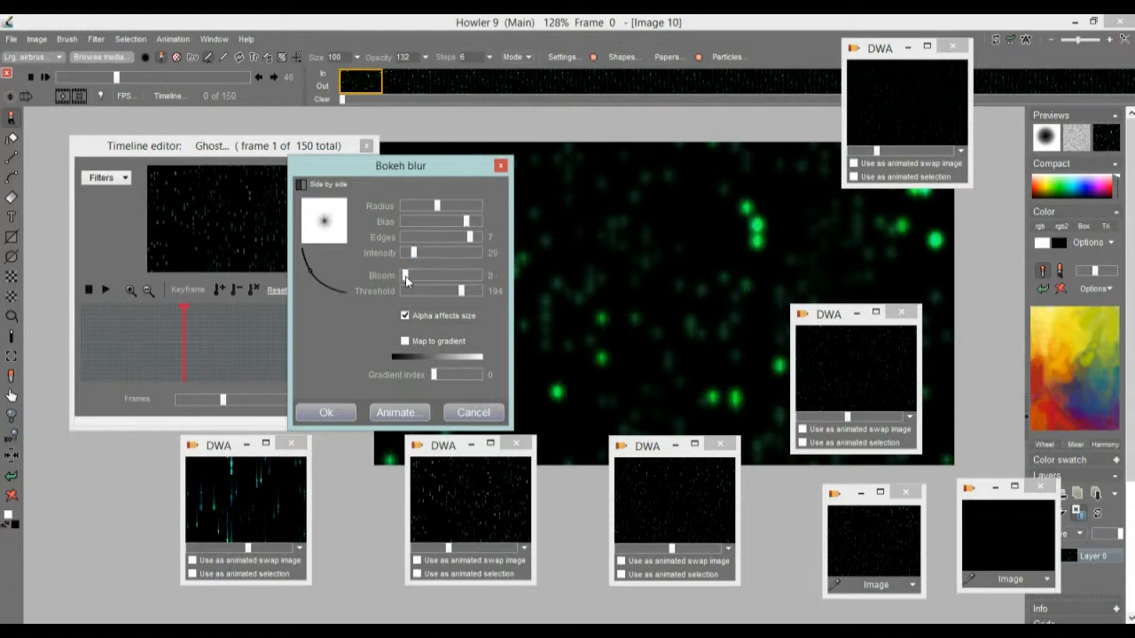
- Reduce the Bokeh blur radius, set Intensity to 55 and Threshold to 238, and enable Map to gradient with index 5
{"action": "left_click_drag", "start_coordinate": [436, 206], "coordinate": [414, 205]}
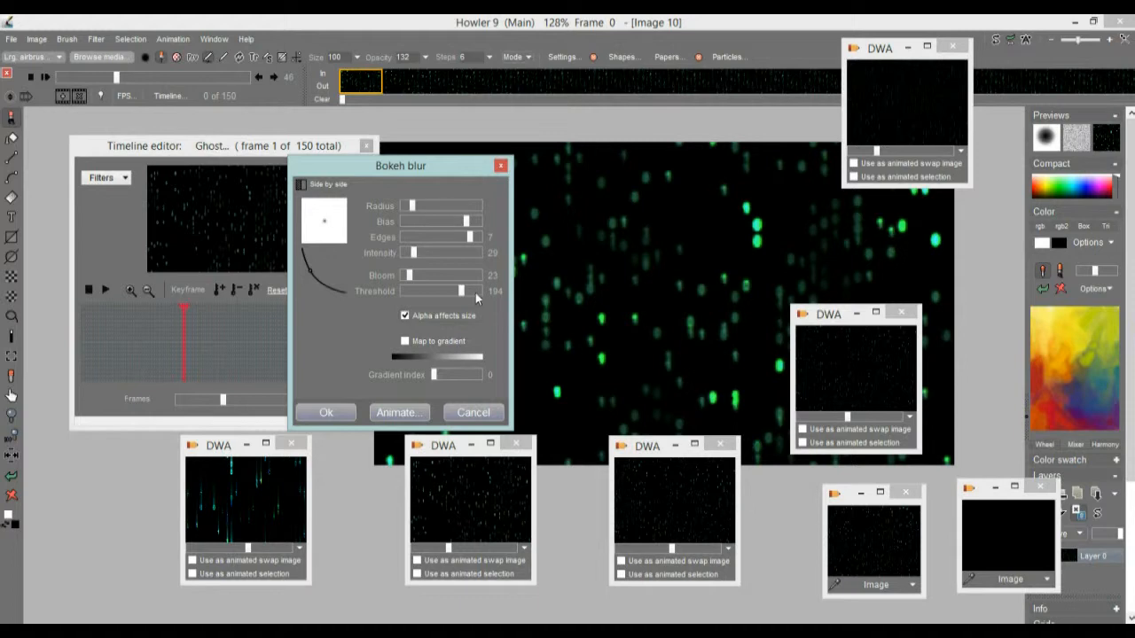
{"action": "left_click_drag", "start_coordinate": [445, 251], "coordinate": [476, 294]}
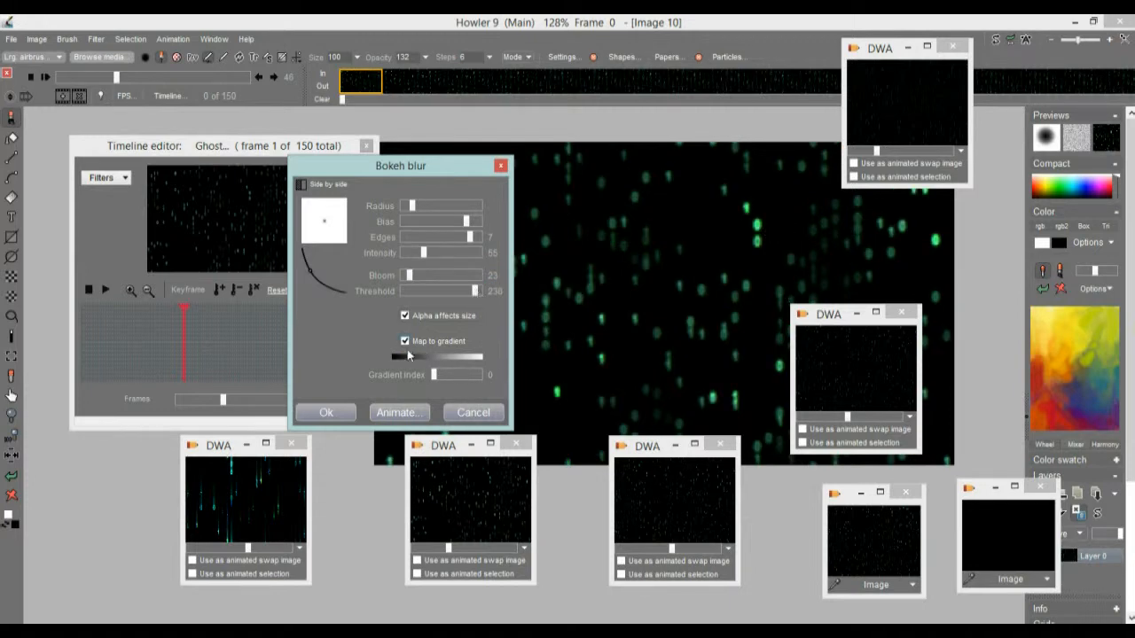
{"action": "left_click_drag", "start_coordinate": [439, 372], "coordinate": [460, 373]}
{"action": "left_click_drag", "start_coordinate": [466, 371], "coordinate": [457, 377]}
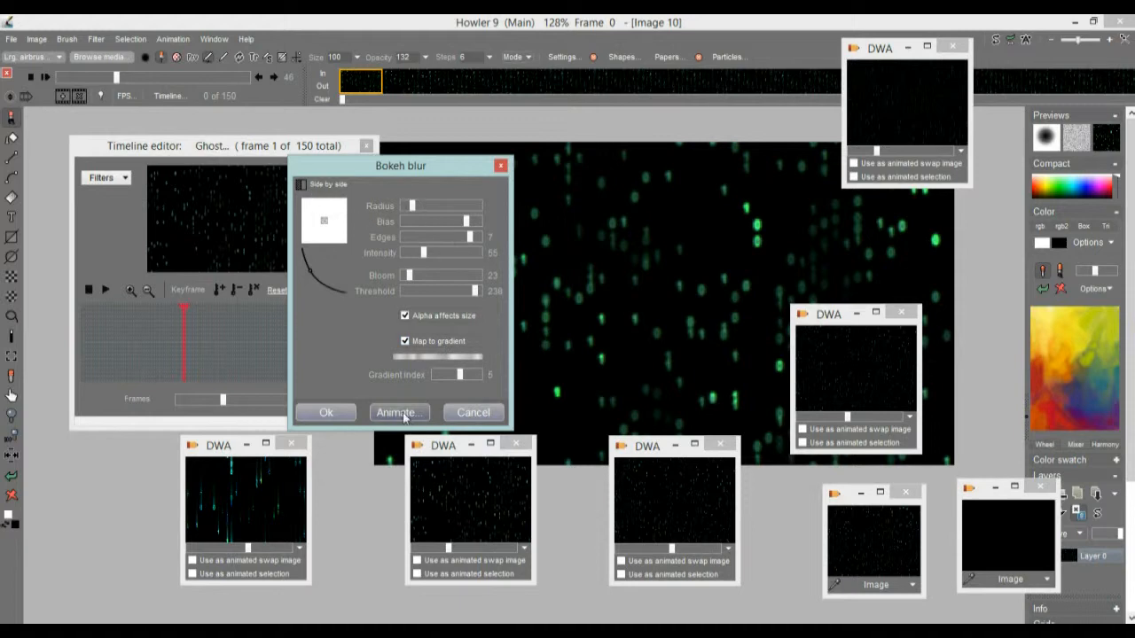
- Compare the Bokeh blur side by side with the original digits and apply it to every frame of the animation
{"action": "left_click", "coordinate": [301, 186]}
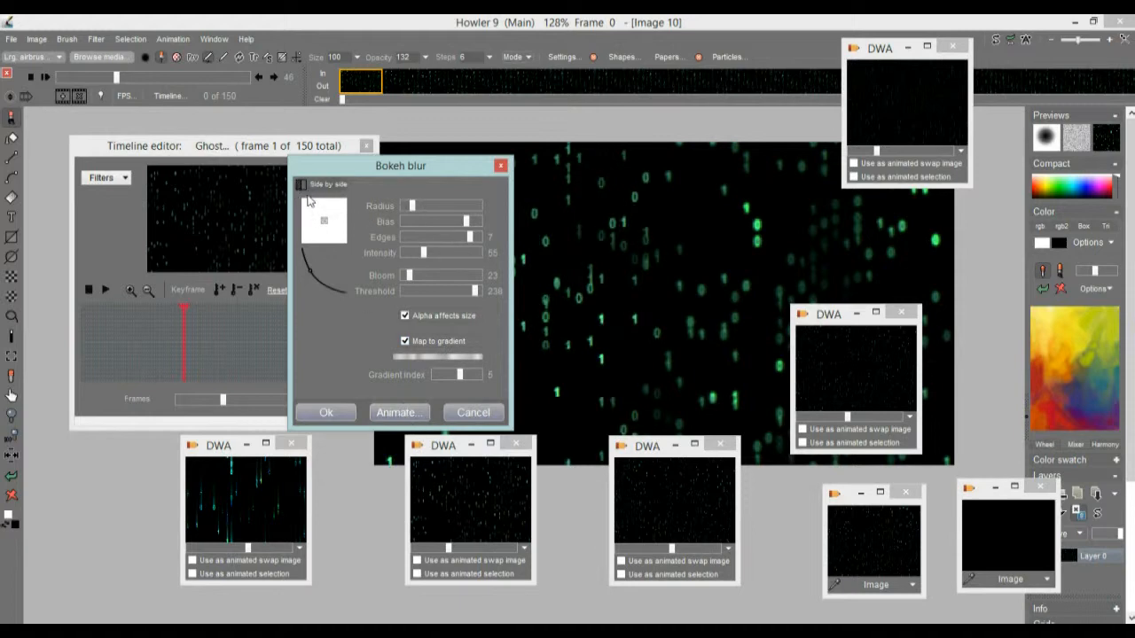
{"action": "left_click_drag", "start_coordinate": [449, 177], "coordinate": [317, 163]}
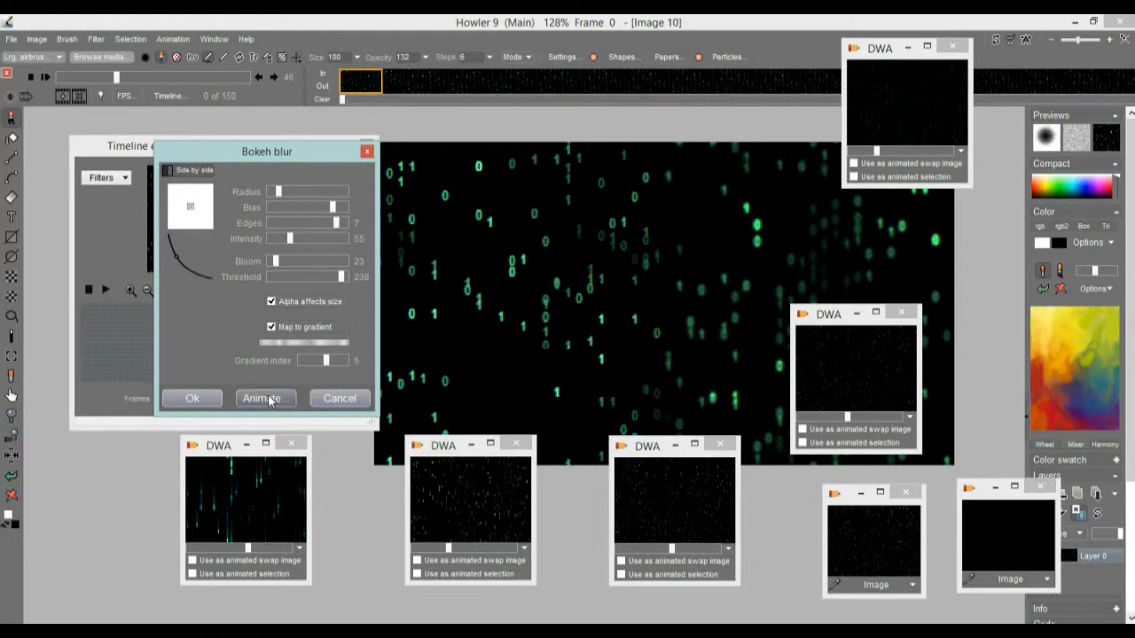
{"action": "left_click", "coordinate": [171, 172]}
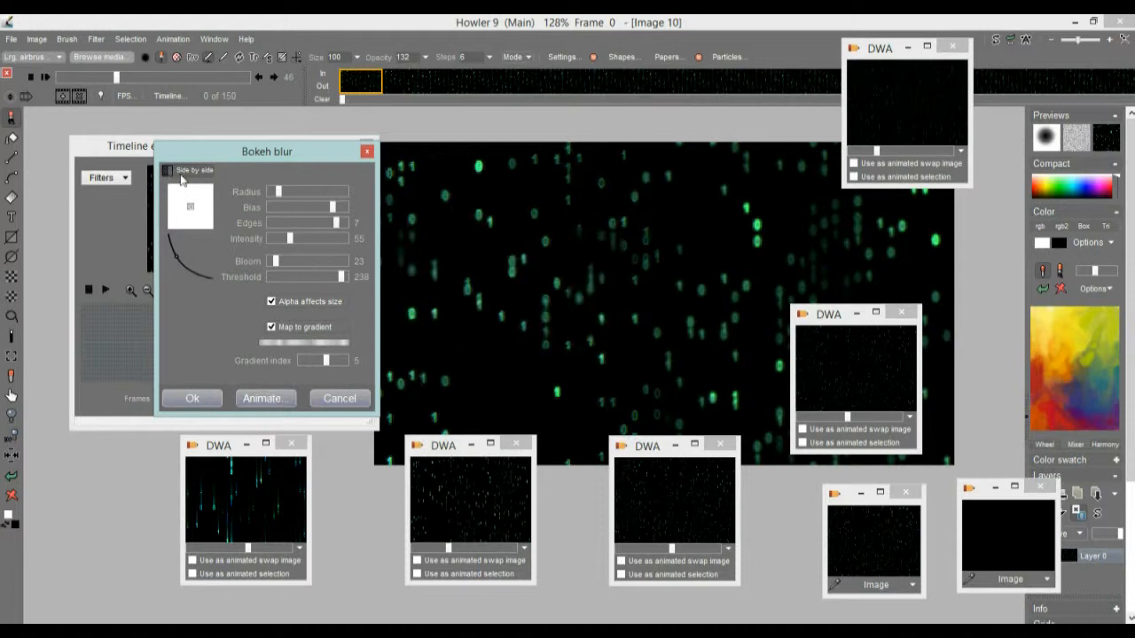
{"action": "left_click", "coordinate": [262, 398]}
{"action": "left_click", "coordinate": [598, 369]}
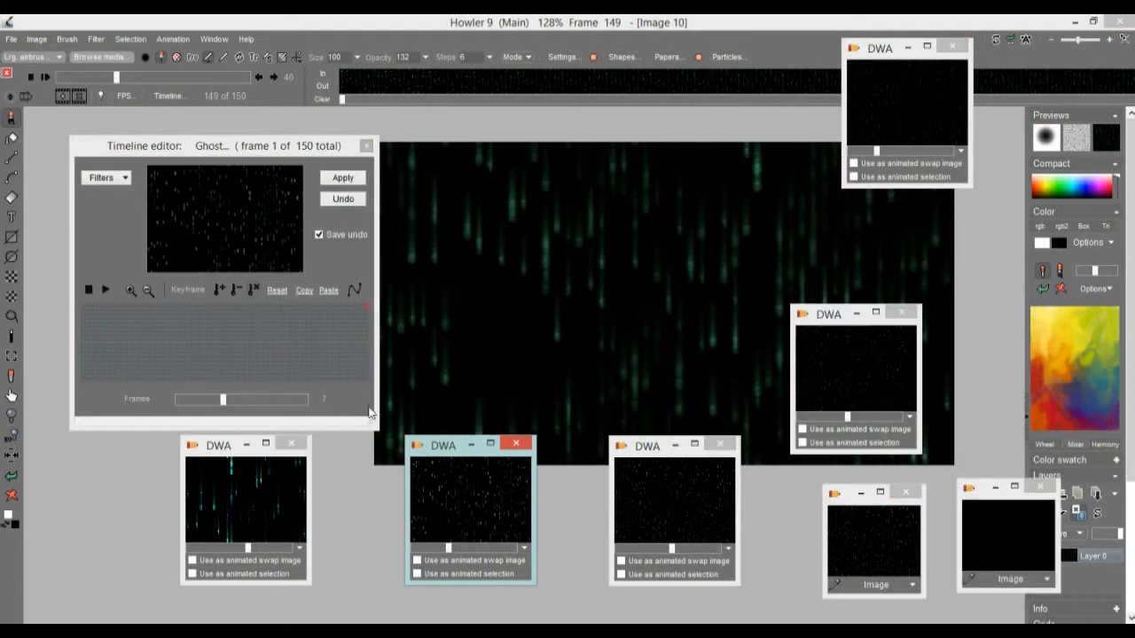
- Store the blurred green animation to disc, then restore the stored animation with the large cyan digits
{"action": "left_click", "coordinate": [179, 42]}
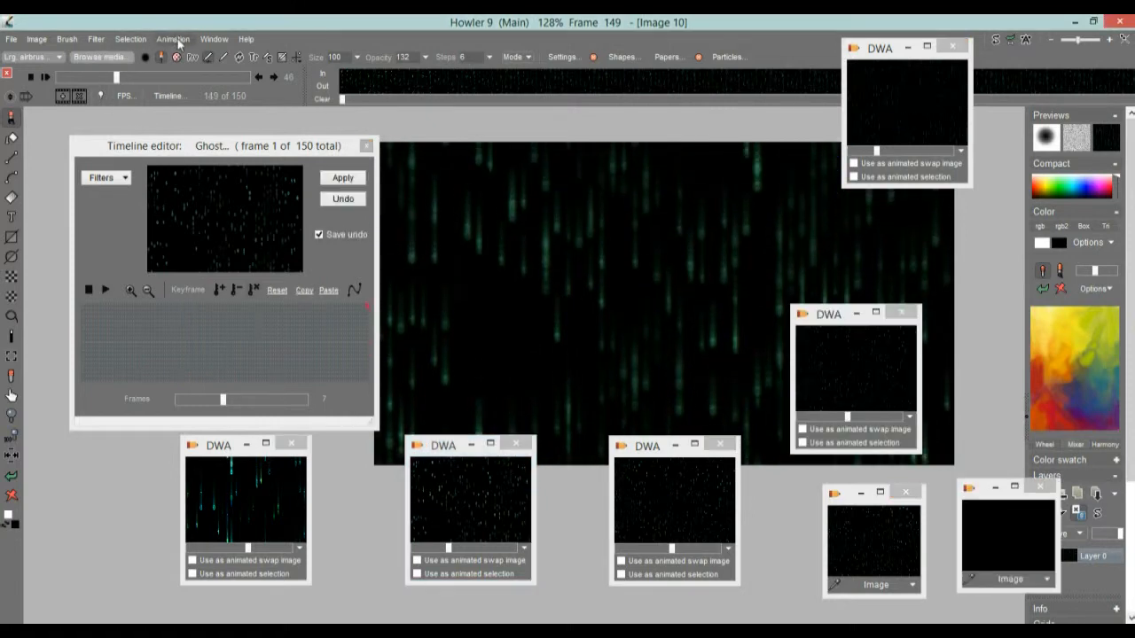
{"action": "left_click", "coordinate": [173, 39]}
{"action": "mouse_move", "coordinate": [310, 94]}
{"action": "left_click", "coordinate": [361, 109]}
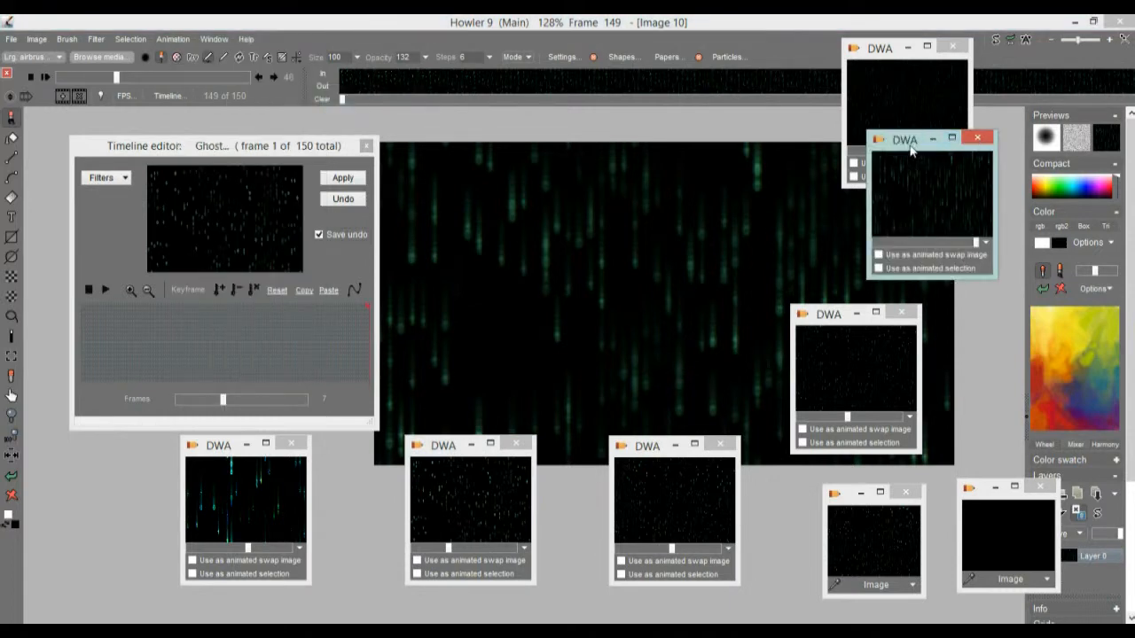
{"action": "left_click_drag", "start_coordinate": [911, 153], "coordinate": [905, 219]}
{"action": "left_click", "coordinate": [267, 485]}
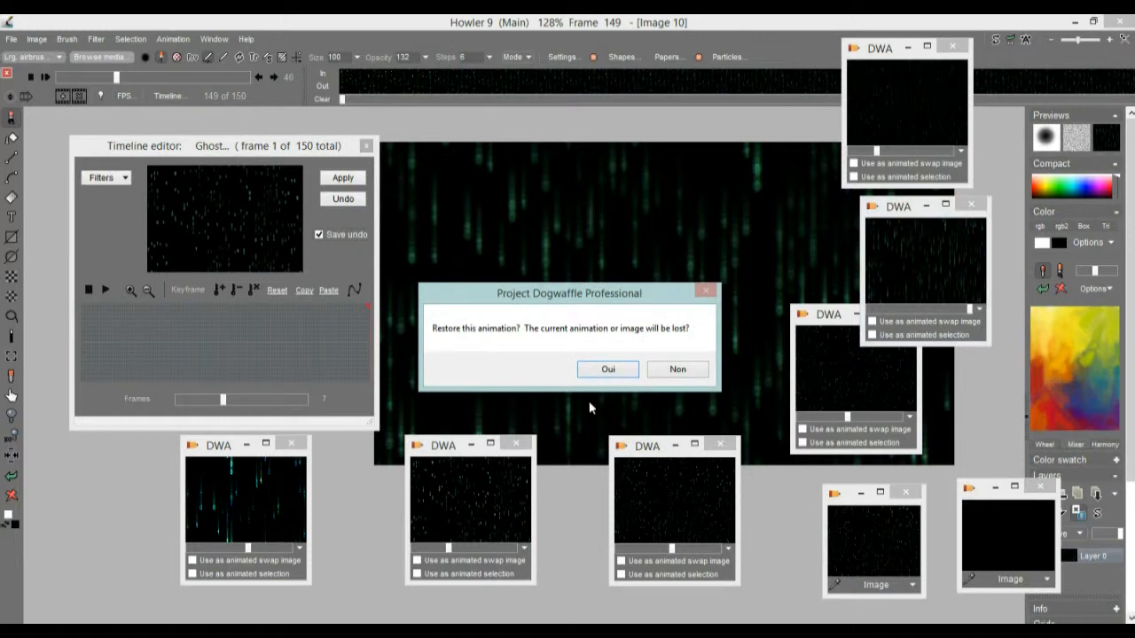
{"action": "left_click", "coordinate": [608, 369]}
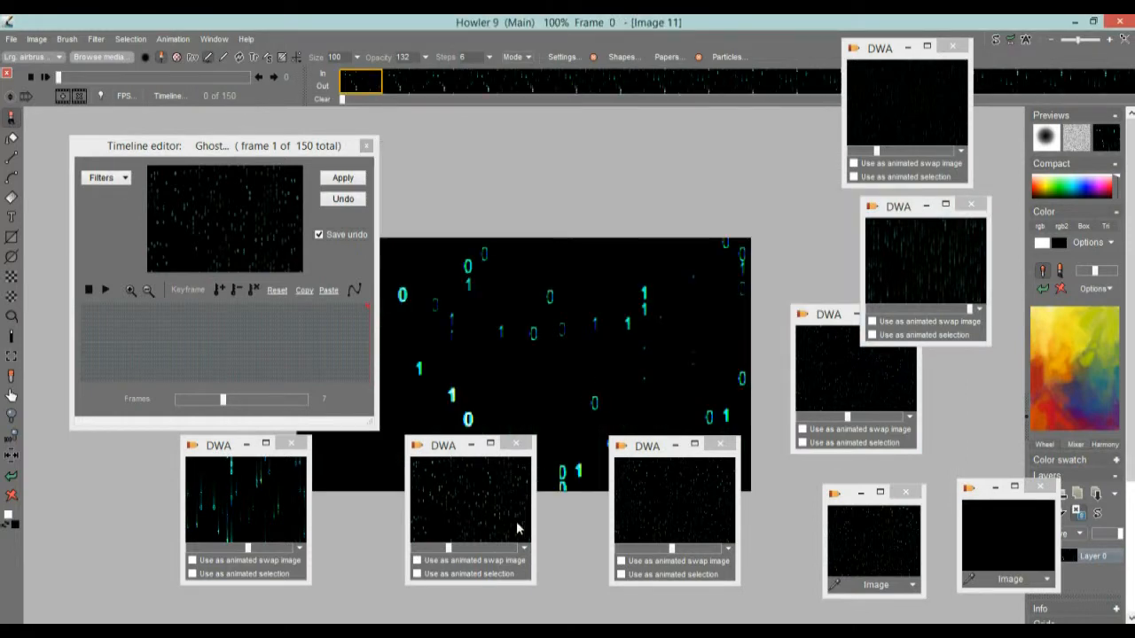
- Close three unneeded stored-animation windows and line up the remaining three in a column
{"action": "left_click", "coordinate": [516, 443]}
{"action": "left_click", "coordinate": [731, 447]}
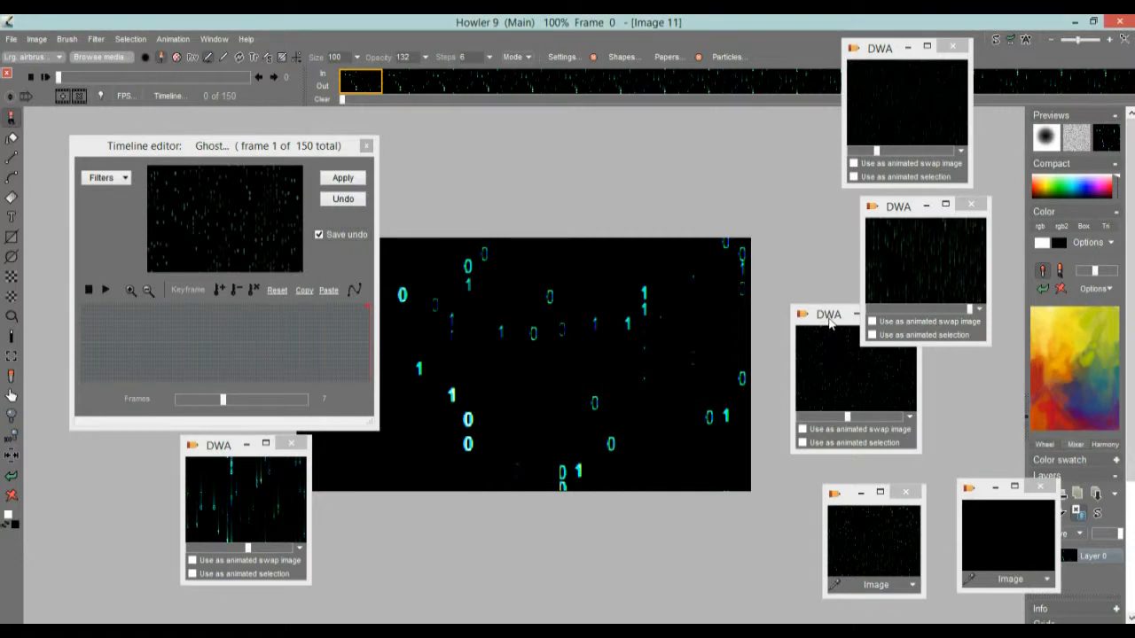
{"action": "left_click_drag", "start_coordinate": [830, 324], "coordinate": [816, 399]}
{"action": "left_click", "coordinate": [892, 390]}
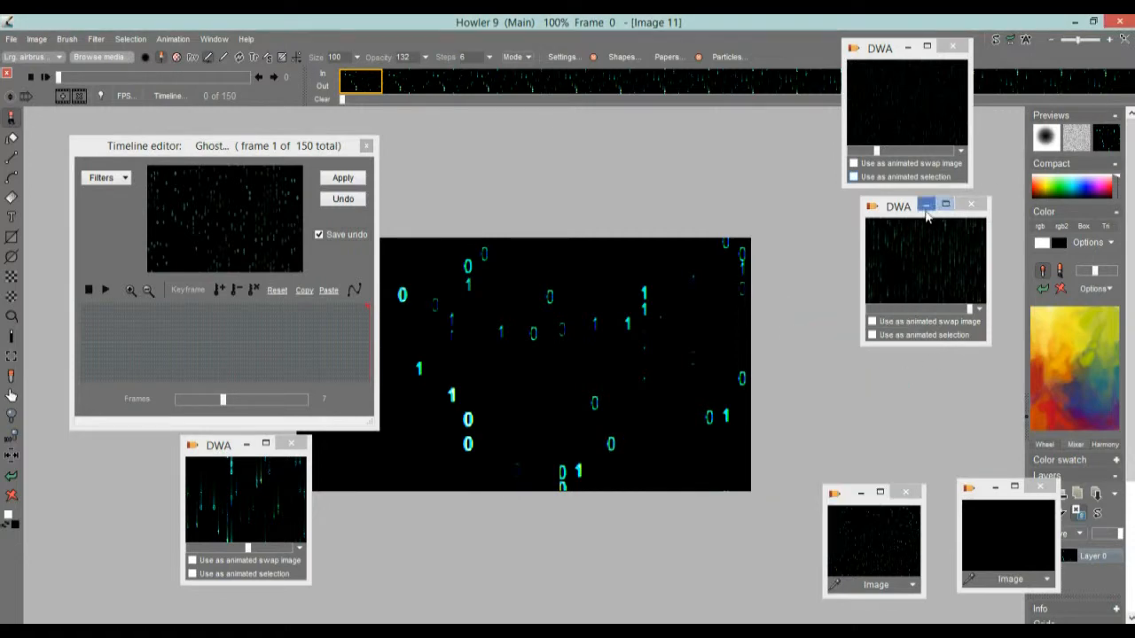
{"action": "left_click_drag", "start_coordinate": [904, 208], "coordinate": [894, 233]}
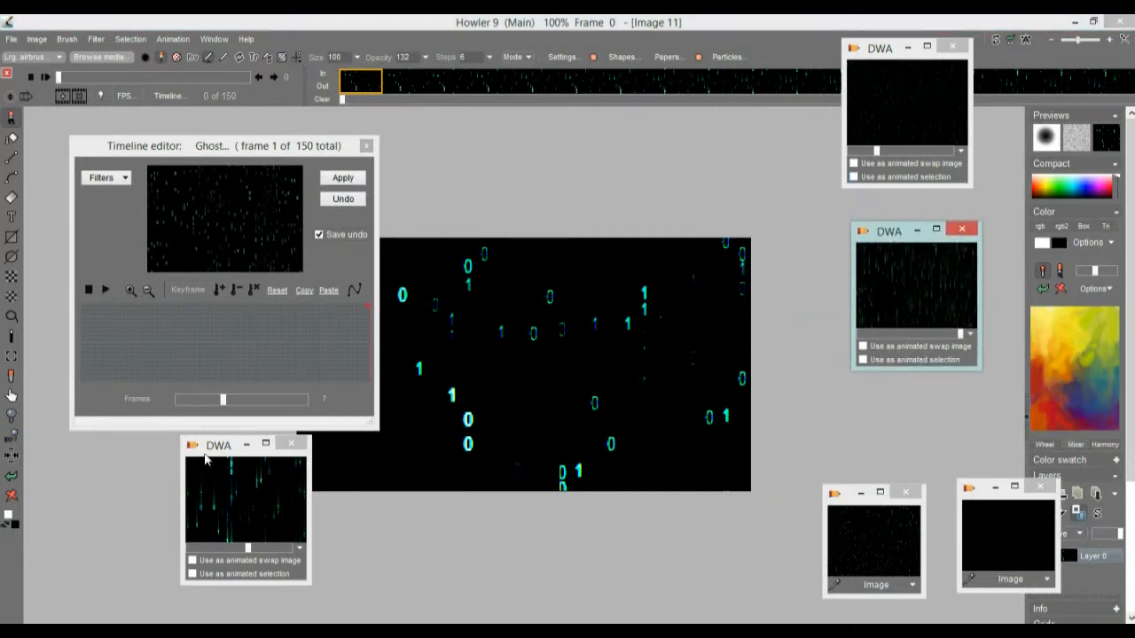
{"action": "left_click_drag", "start_coordinate": [212, 450], "coordinate": [873, 392]}
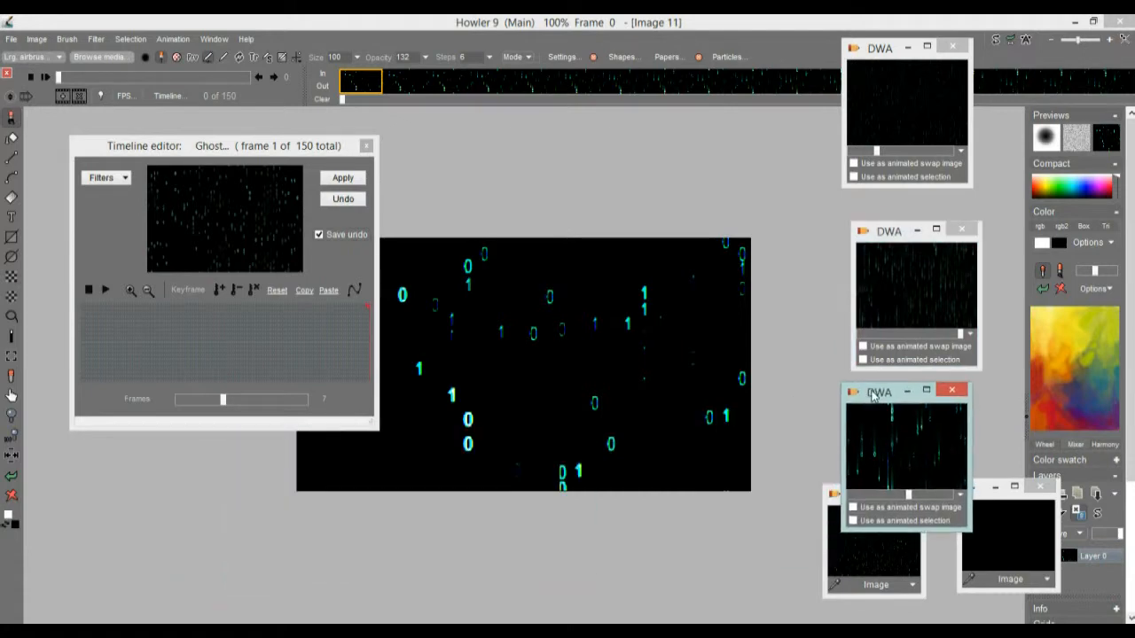
{"action": "left_click", "coordinate": [869, 224]}
{"action": "left_click_drag", "start_coordinate": [870, 224], "coordinate": [839, 202]}
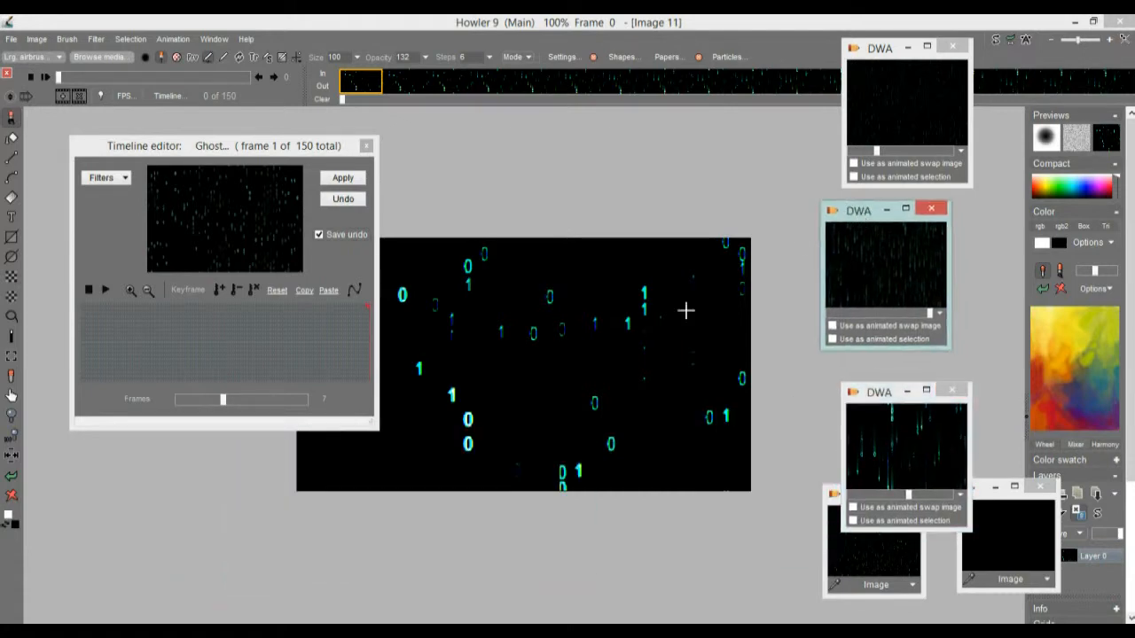
- Play and scrub the large cyan digit animation, then restore the stored blurred green animation and scrub through it
{"action": "left_click", "coordinate": [128, 78]}
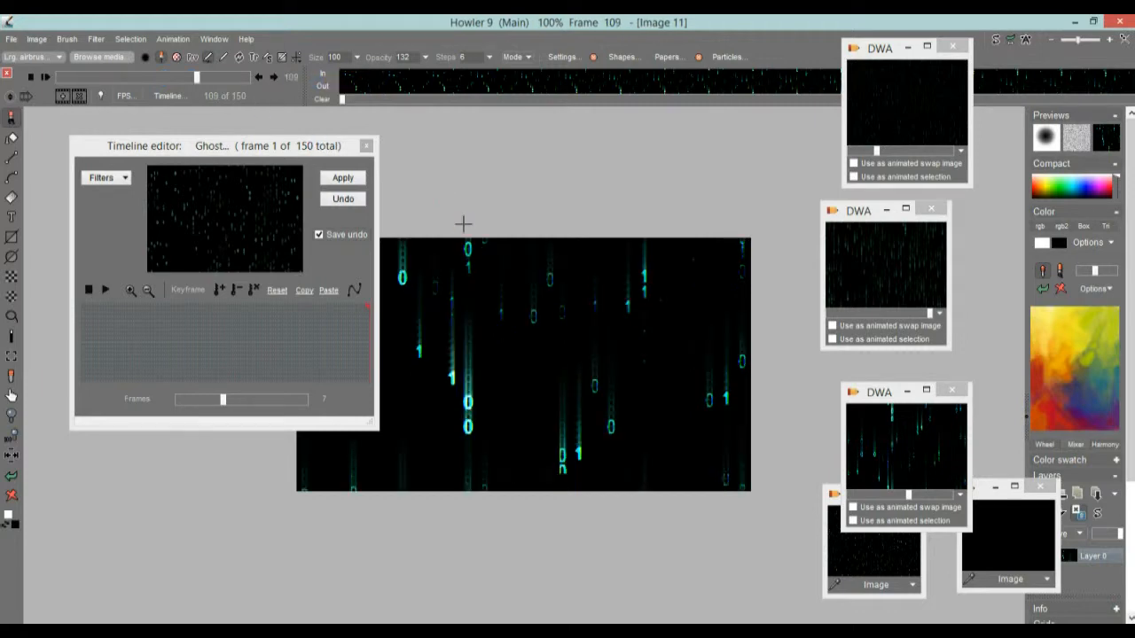
{"action": "left_click", "coordinate": [209, 80]}
{"action": "left_click_drag", "start_coordinate": [209, 82], "coordinate": [60, 81]}
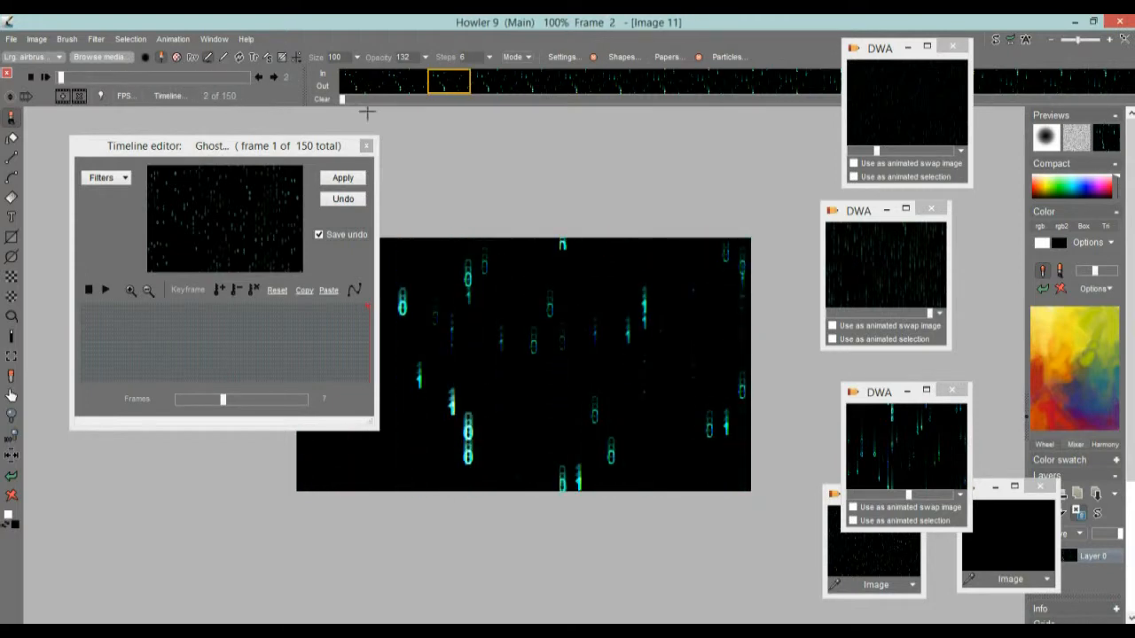
{"action": "left_click", "coordinate": [888, 272]}
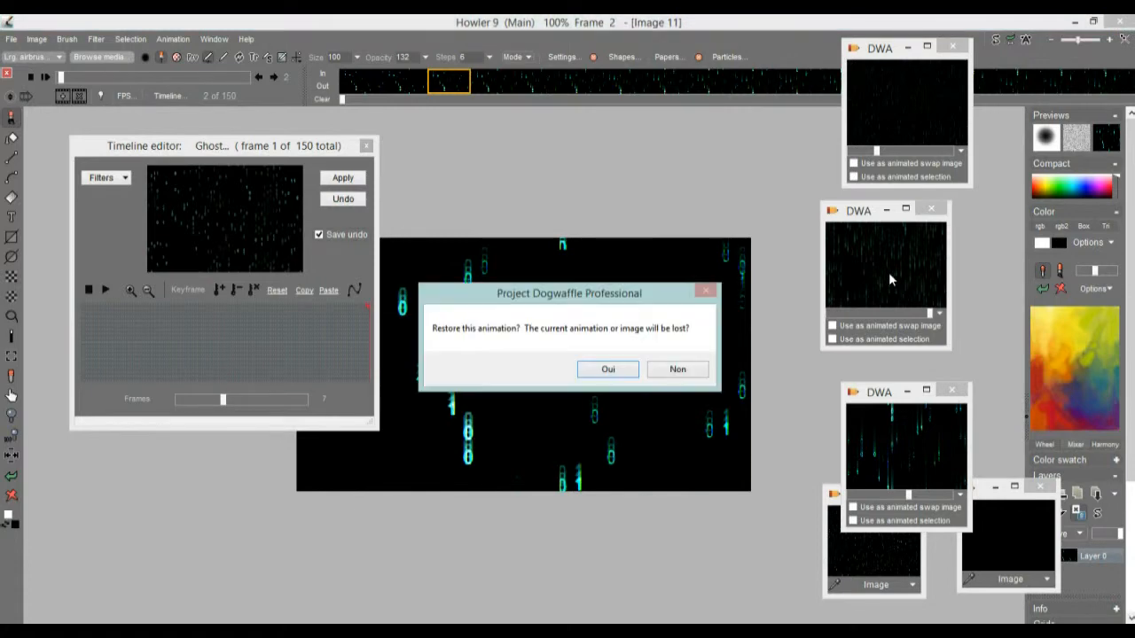
{"action": "left_click", "coordinate": [607, 369]}
{"action": "left_click_drag", "start_coordinate": [169, 80], "coordinate": [131, 79]}
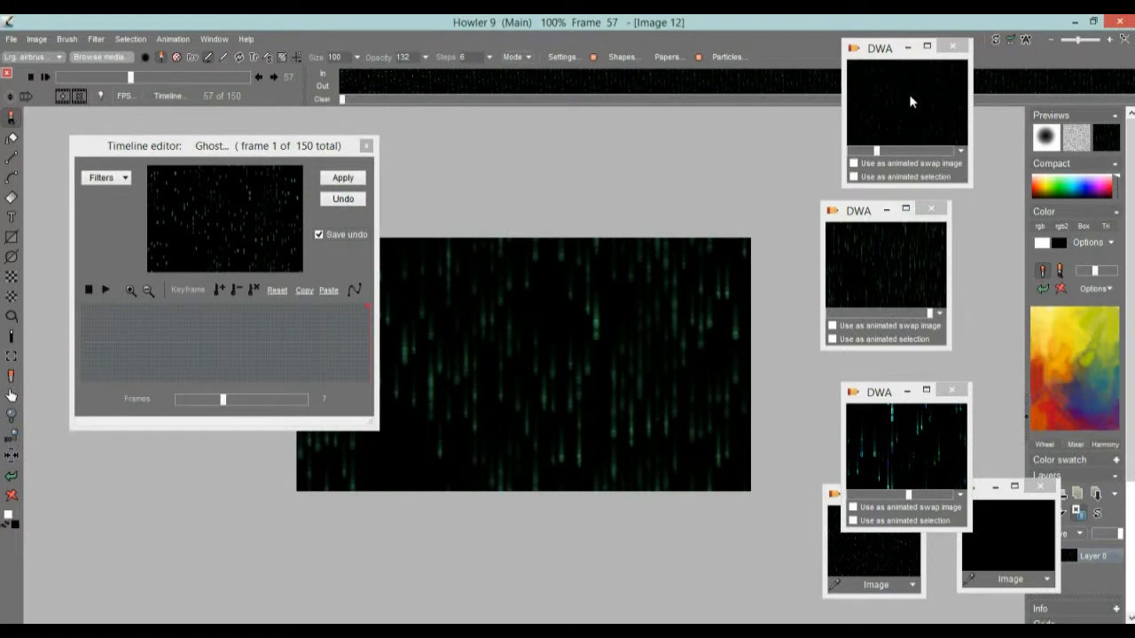
- Restore the stored animation with the faint small digits, scrub through it and return to frame 0
{"action": "left_click", "coordinate": [909, 100]}
{"action": "left_click", "coordinate": [606, 369]}
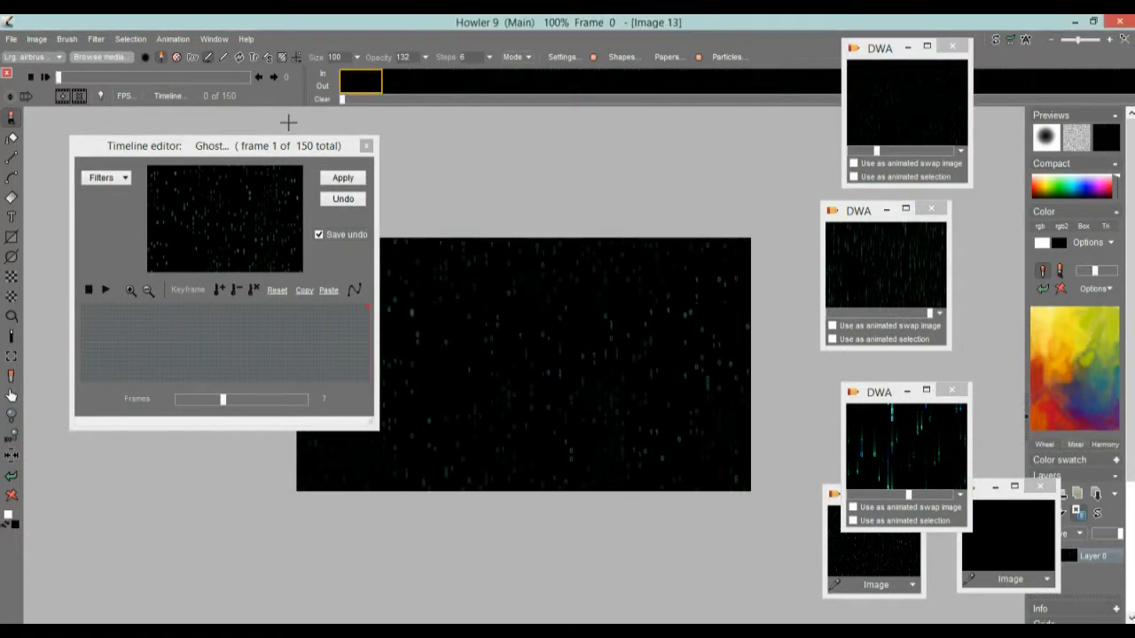
{"action": "left_click_drag", "start_coordinate": [58, 78], "coordinate": [100, 78]}
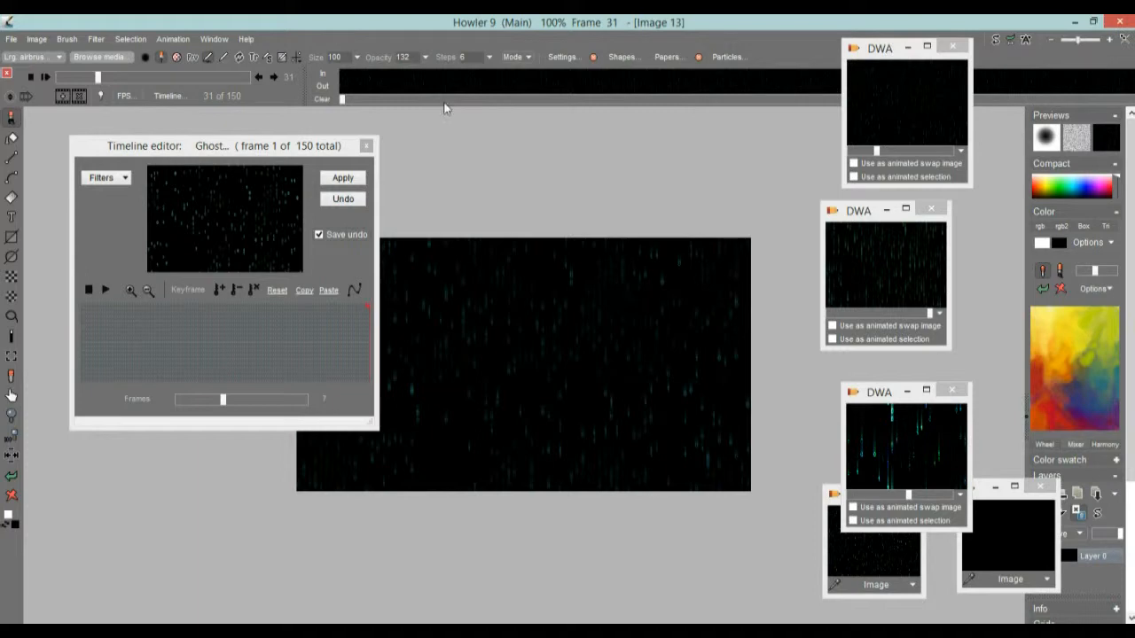
{"action": "left_click_drag", "start_coordinate": [108, 76], "coordinate": [56, 76]}
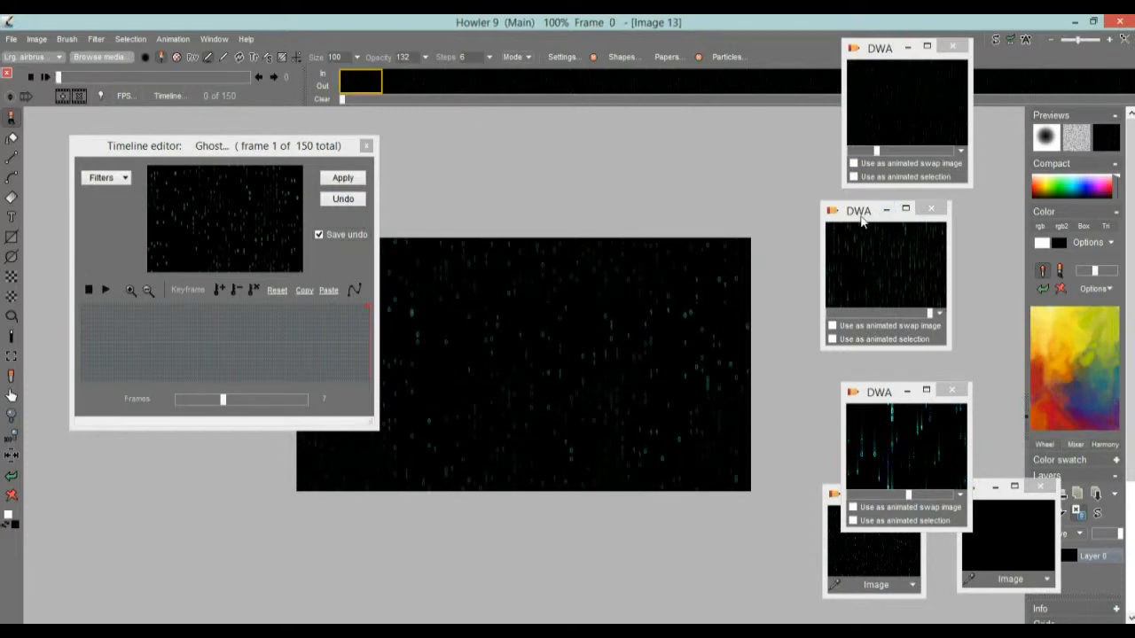
- Set the stored blurred green animation as the animated swap image
{"action": "left_click", "coordinate": [833, 326]}
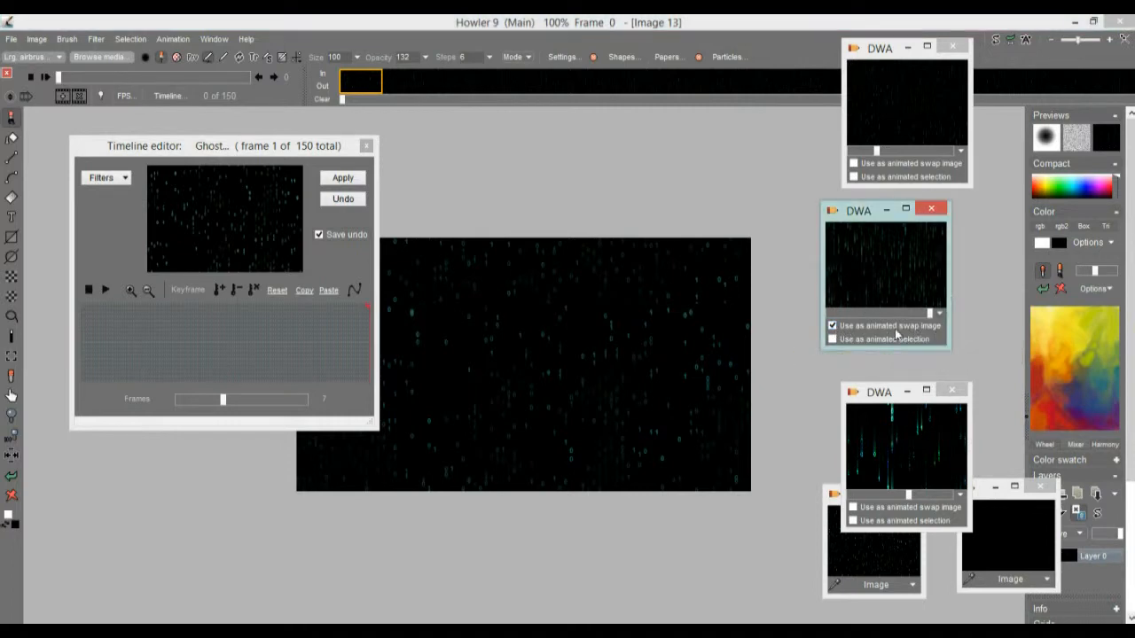
{"action": "left_click", "coordinate": [175, 40]}
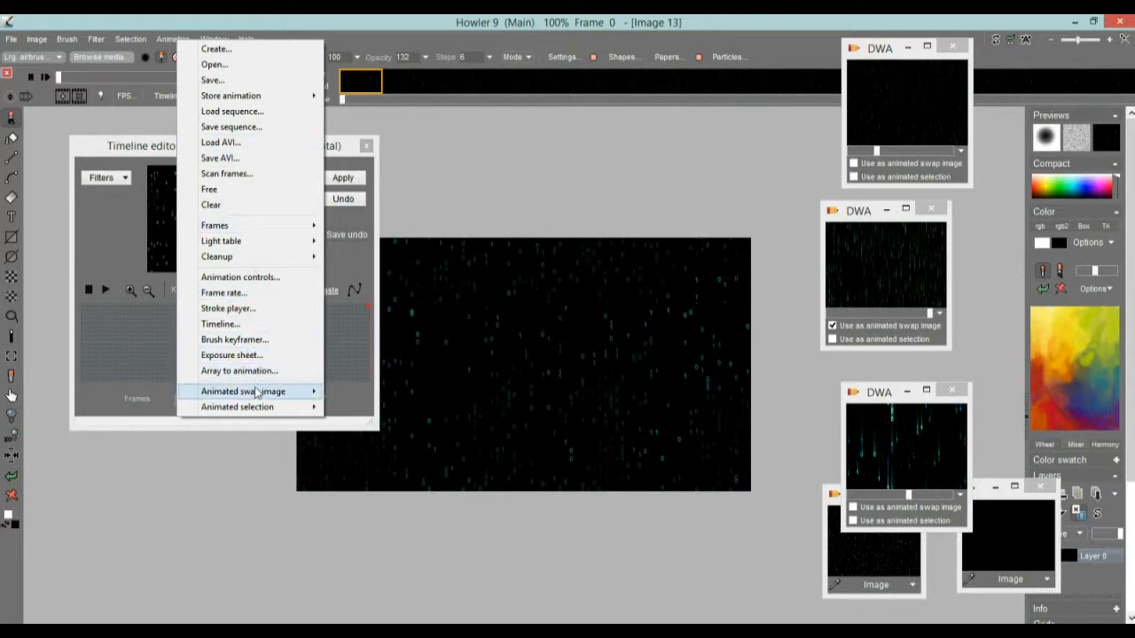
{"action": "mouse_move", "coordinate": [257, 399]}
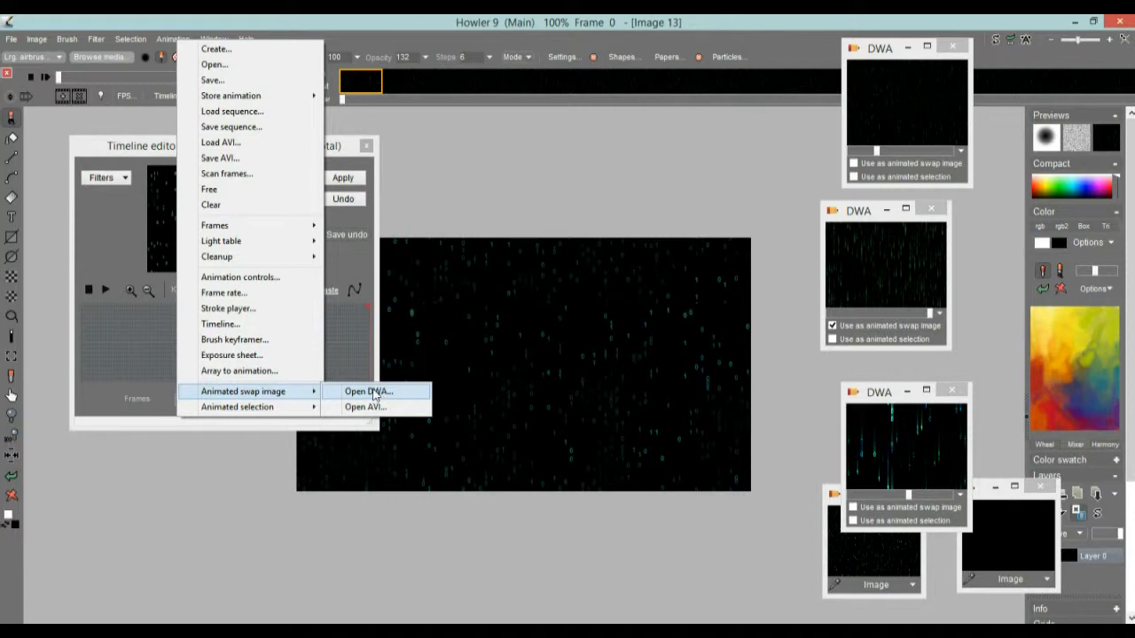
{"action": "left_click", "coordinate": [306, 19]}
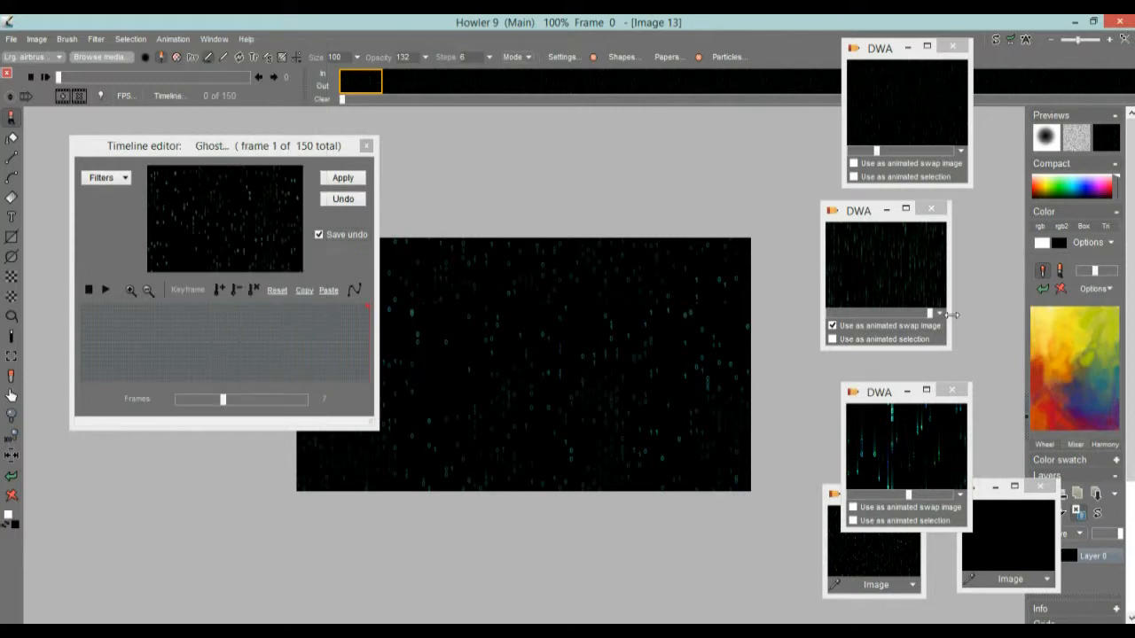
{"action": "left_click_drag", "start_coordinate": [864, 216], "coordinate": [850, 216]}
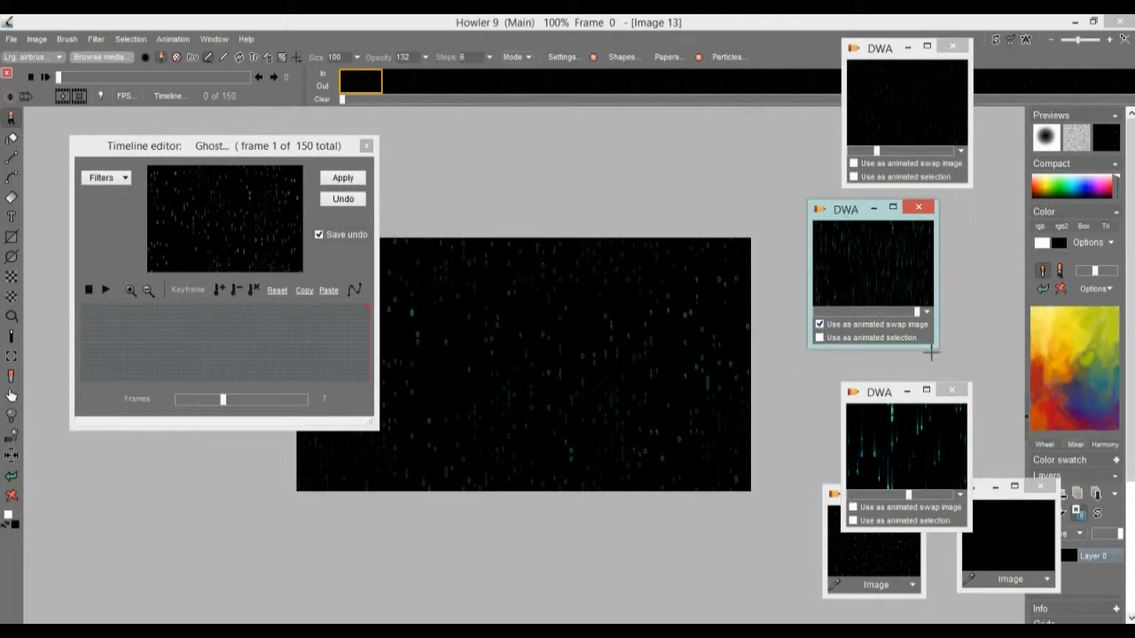
- Turn on swap mixing and set the current layer's mode to Additive
{"action": "left_click", "coordinate": [1106, 140]}
{"action": "right_click", "coordinate": [1105, 141]}
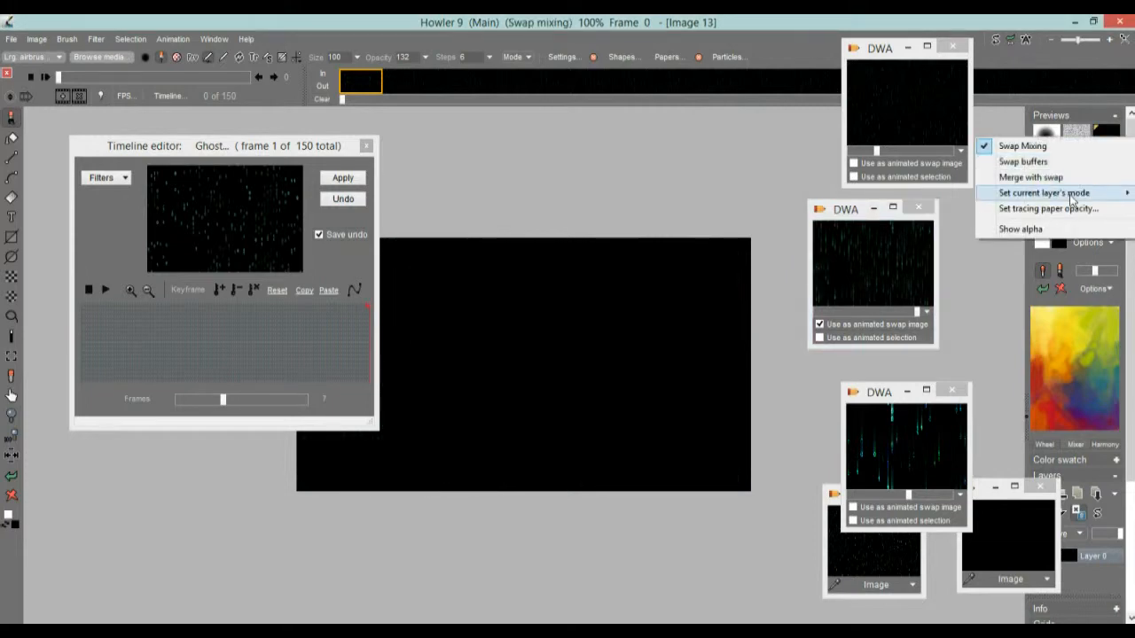
{"action": "mouse_move", "coordinate": [1075, 195]}
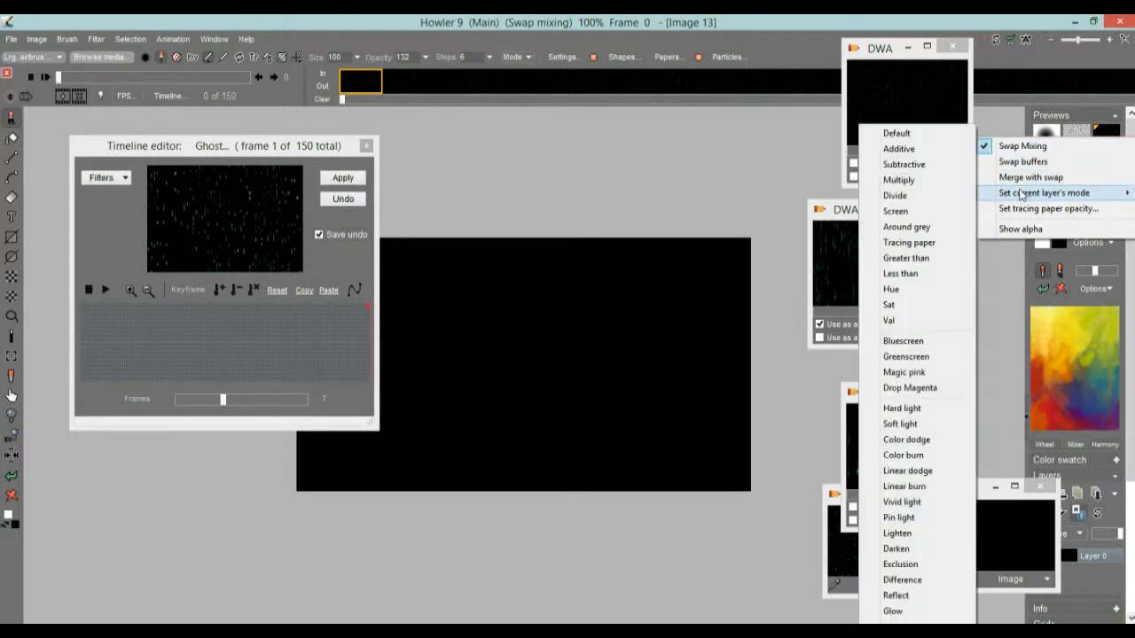
{"action": "left_click", "coordinate": [906, 149]}
- Scrub and play the additive mix of the small digits and the green blur, examining it close up and in full
{"action": "left_click_drag", "start_coordinate": [118, 78], "coordinate": [91, 78]}
{"action": "scroll", "coordinate": [510, 383], "scroll_direction": "up", "scroll_amount": 4}
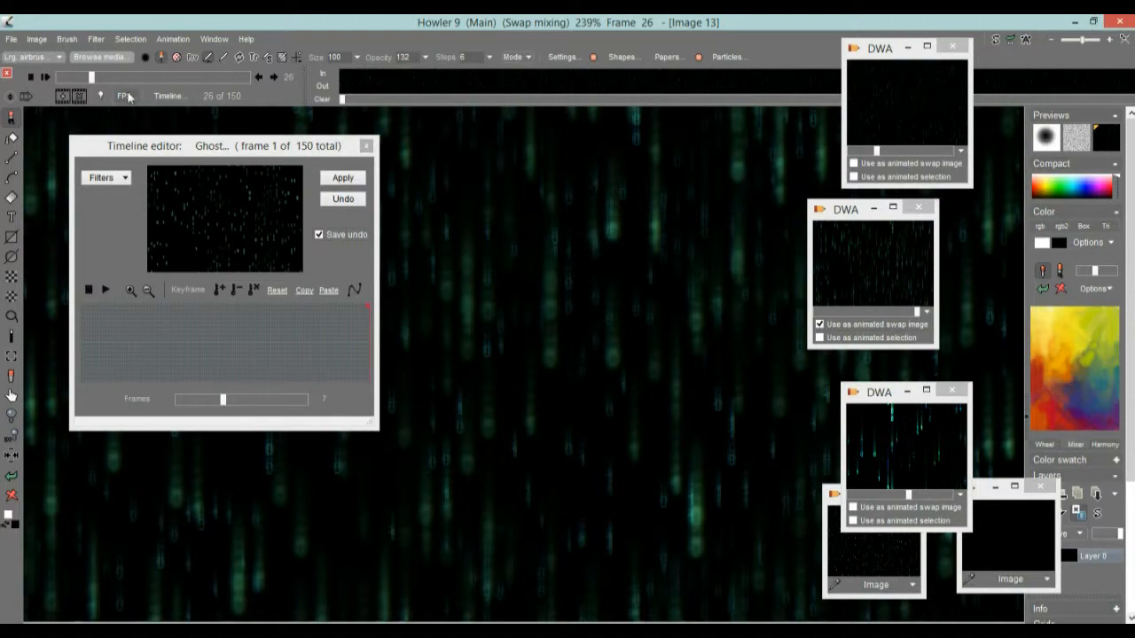
{"action": "mouse_move", "coordinate": [89, 78]}
{"action": "left_mouse_down"}
{"action": "mouse_move", "coordinate": [195, 84]}
{"action": "mouse_move", "coordinate": [98, 79]}
{"action": "left_mouse_up"}
{"action": "left_click", "coordinate": [46, 77]}
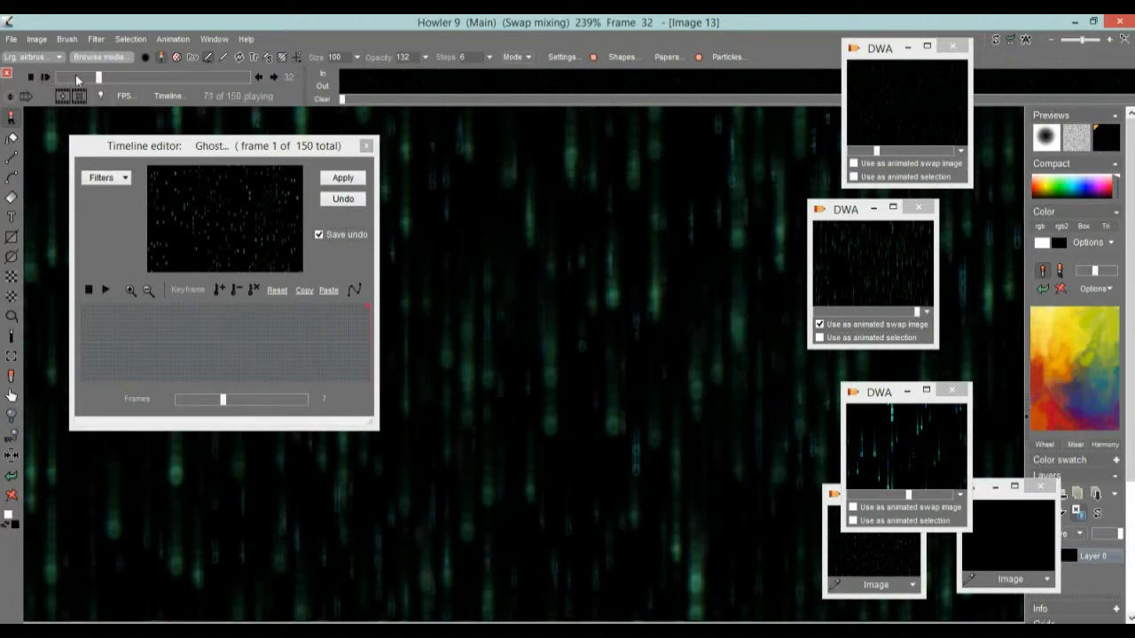
{"action": "mouse_move", "coordinate": [104, 79]}
{"action": "left_mouse_down"}
{"action": "mouse_move", "coordinate": [207, 82]}
{"action": "mouse_move", "coordinate": [115, 82]}
{"action": "left_mouse_up"}
{"action": "left_click", "coordinate": [45, 77]}
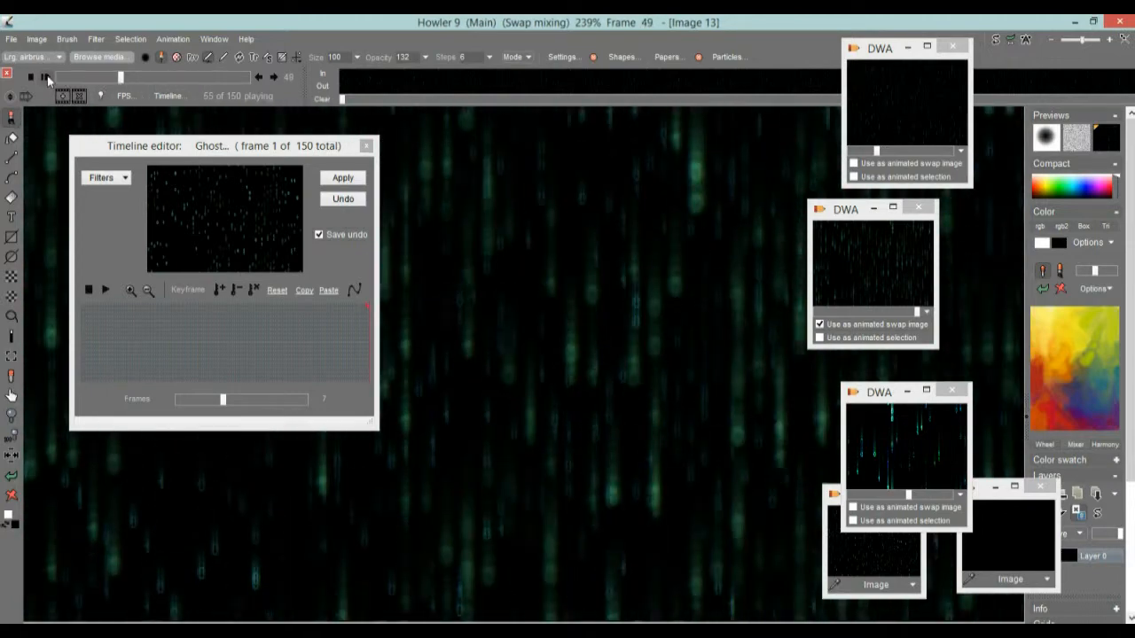
{"action": "left_click", "coordinate": [46, 77]}
{"action": "left_click_drag", "start_coordinate": [120, 77], "coordinate": [75, 81]}
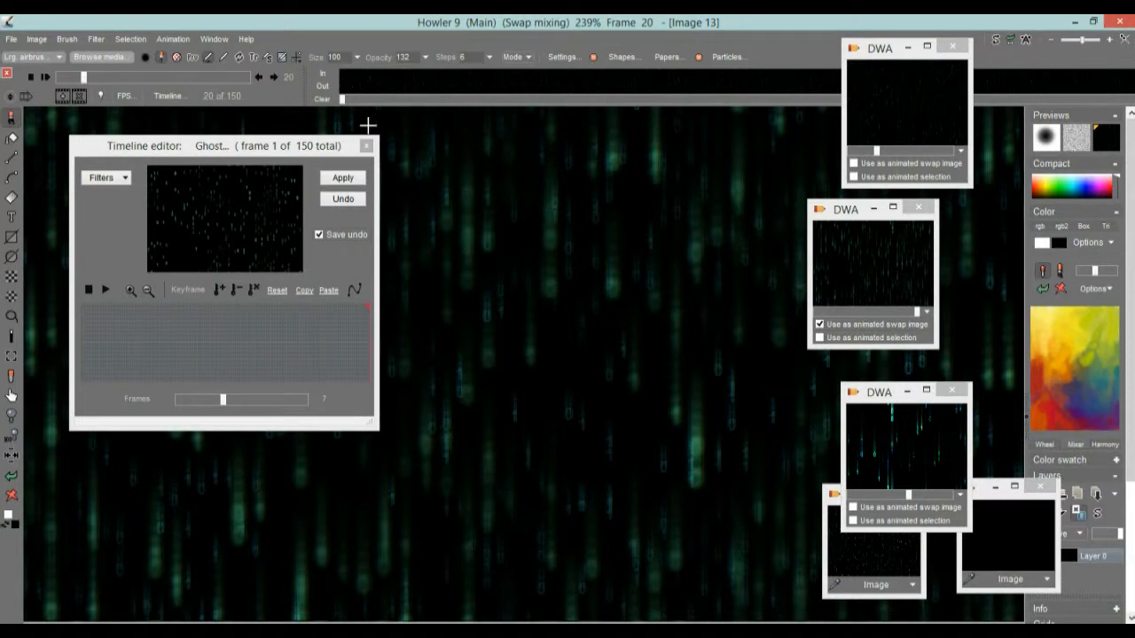
{"action": "scroll", "coordinate": [648, 242], "scroll_direction": "down", "scroll_amount": 8}
{"action": "scroll", "coordinate": [590, 274], "scroll_direction": "up", "scroll_amount": 5}
{"action": "left_click_drag", "start_coordinate": [558, 294], "coordinate": [588, 286]}
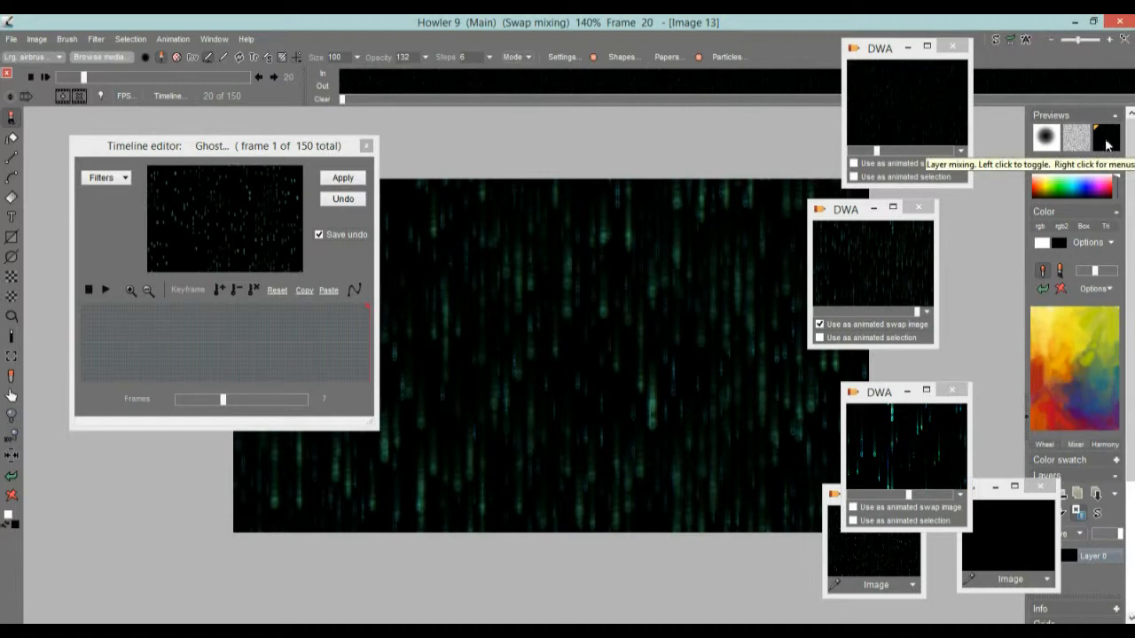
- Turn off swap mixing and combine the digits additively with the green swap animation on all frames
{"action": "right_click", "coordinate": [1113, 141]}
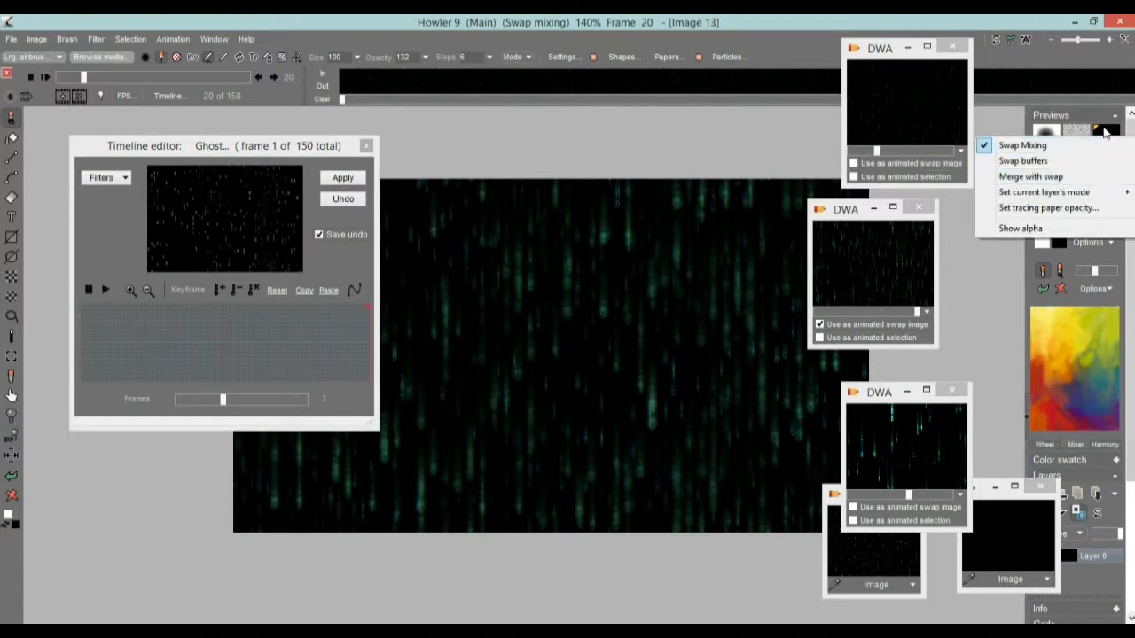
{"action": "left_click", "coordinate": [1105, 132]}
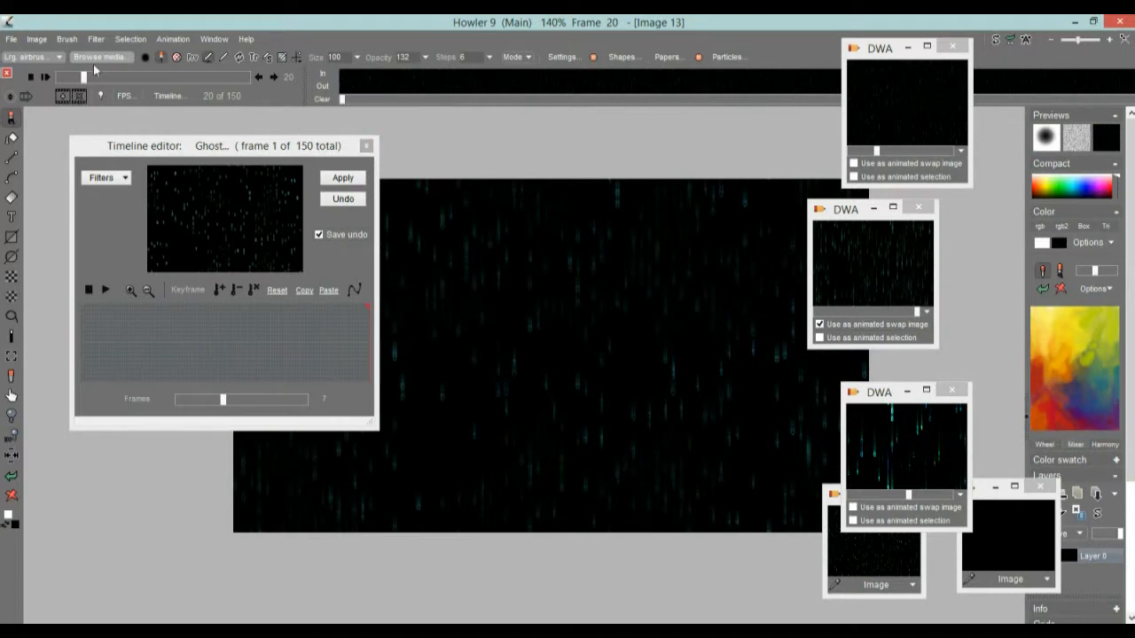
{"action": "left_click", "coordinate": [95, 39]}
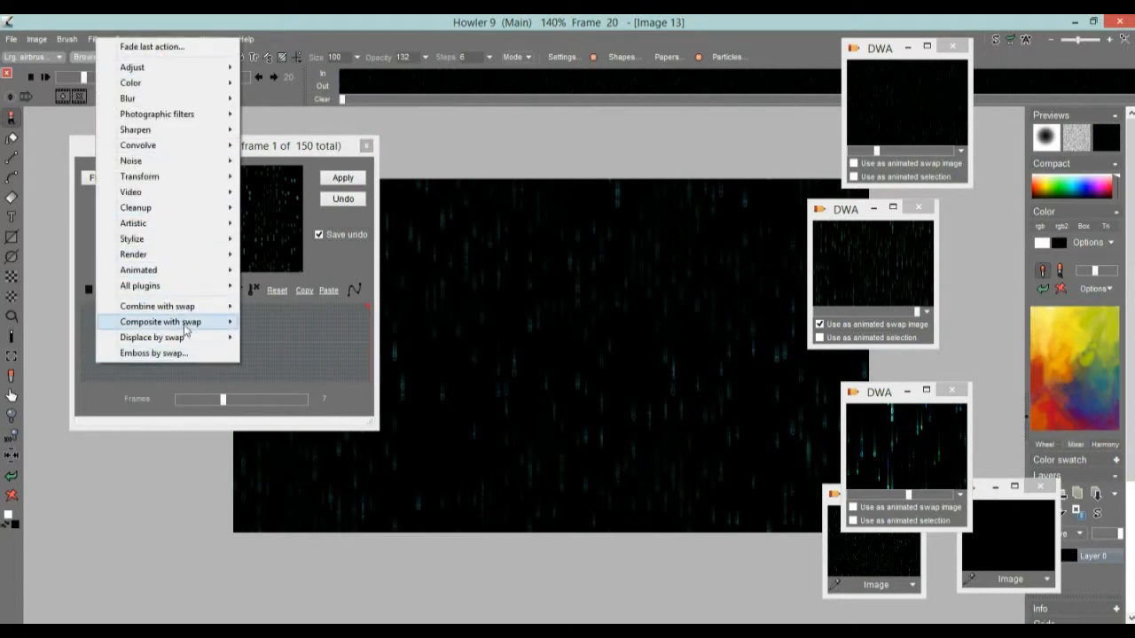
{"action": "mouse_move", "coordinate": [210, 310]}
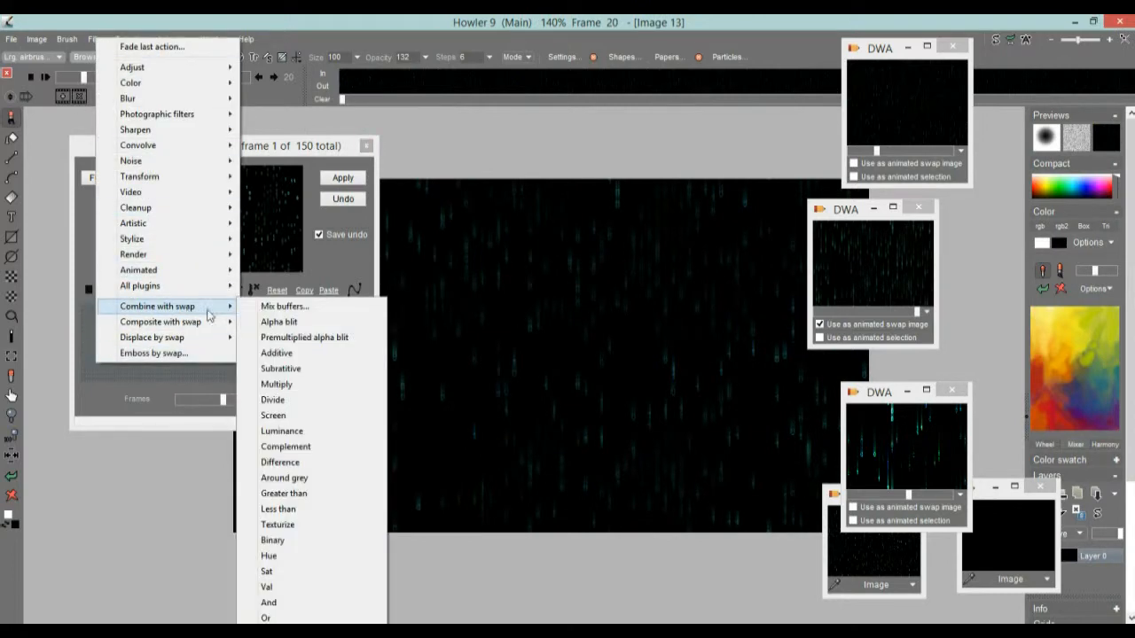
{"action": "left_click", "coordinate": [305, 357]}
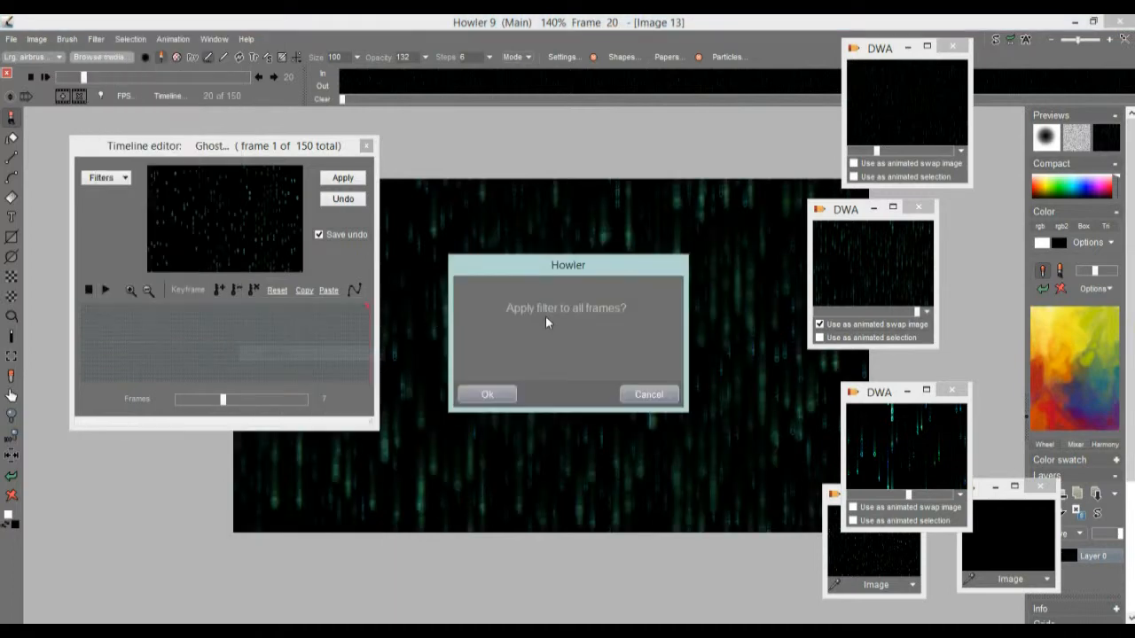
{"action": "left_click", "coordinate": [481, 396]}
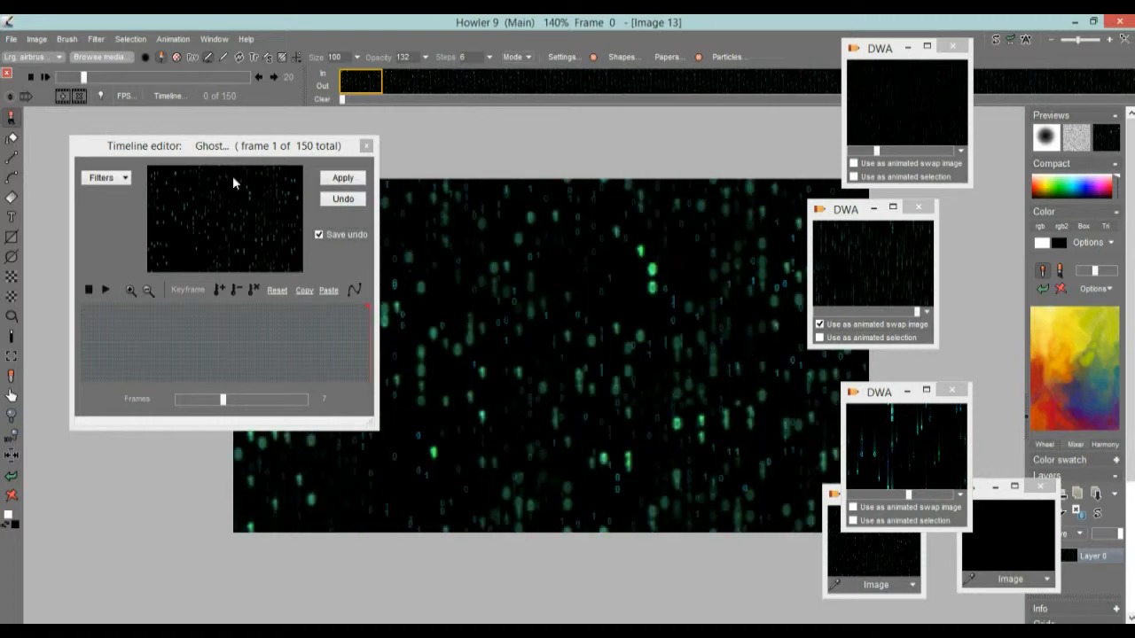
- Select the Combine add filter in the timeline editor and preview it at frames 89 and 75
{"action": "left_click", "coordinate": [101, 179]}
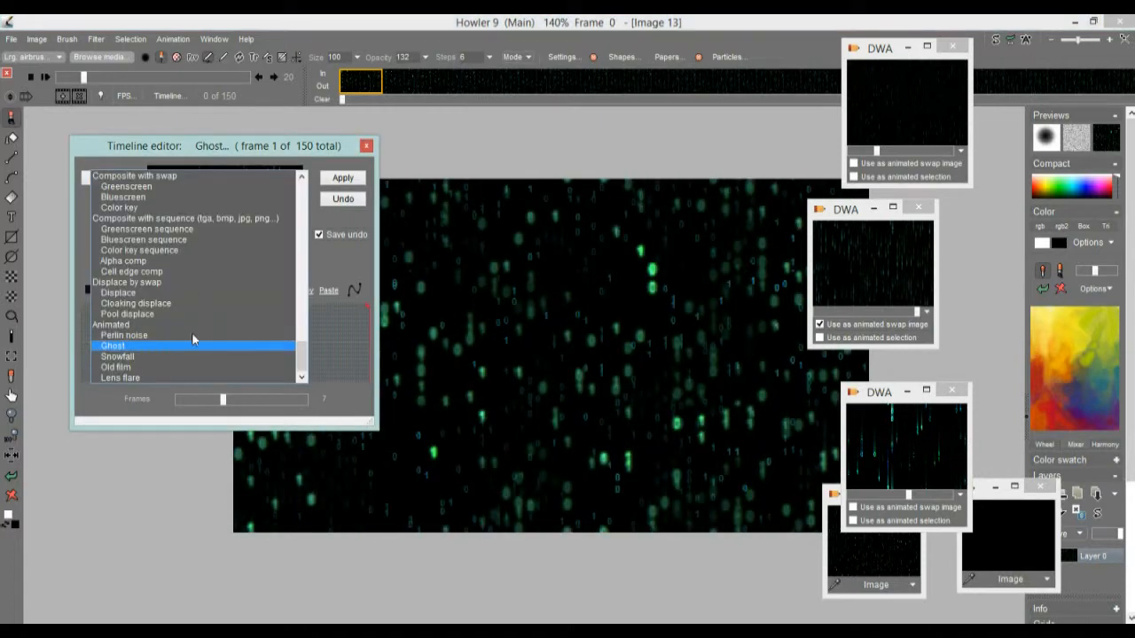
{"action": "left_click_drag", "start_coordinate": [305, 353], "coordinate": [304, 312]}
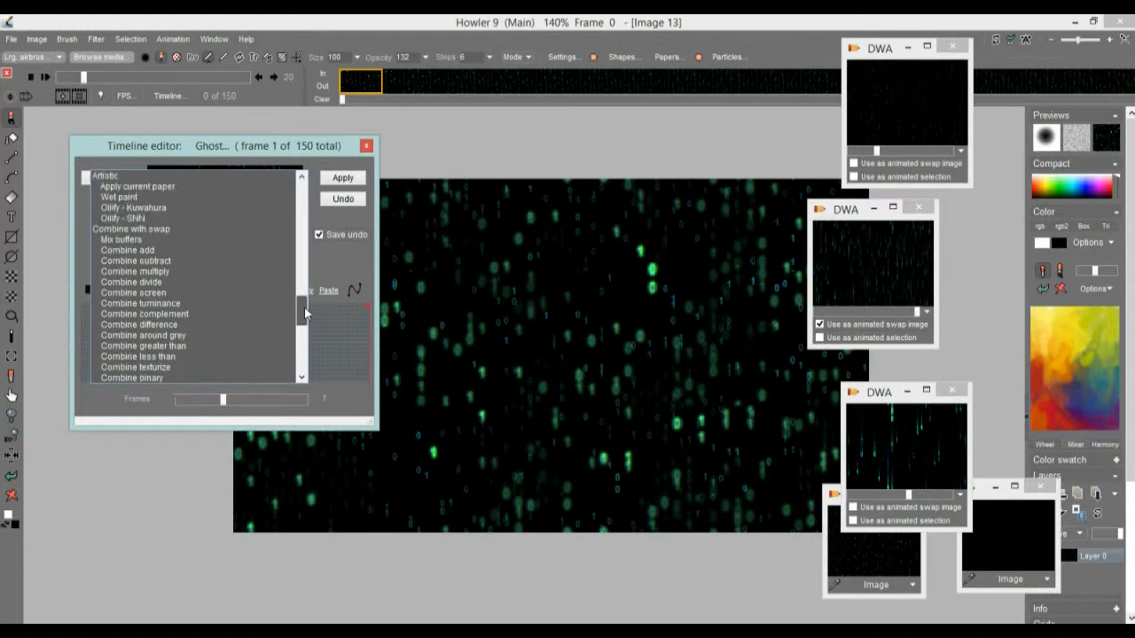
{"action": "left_click", "coordinate": [127, 251]}
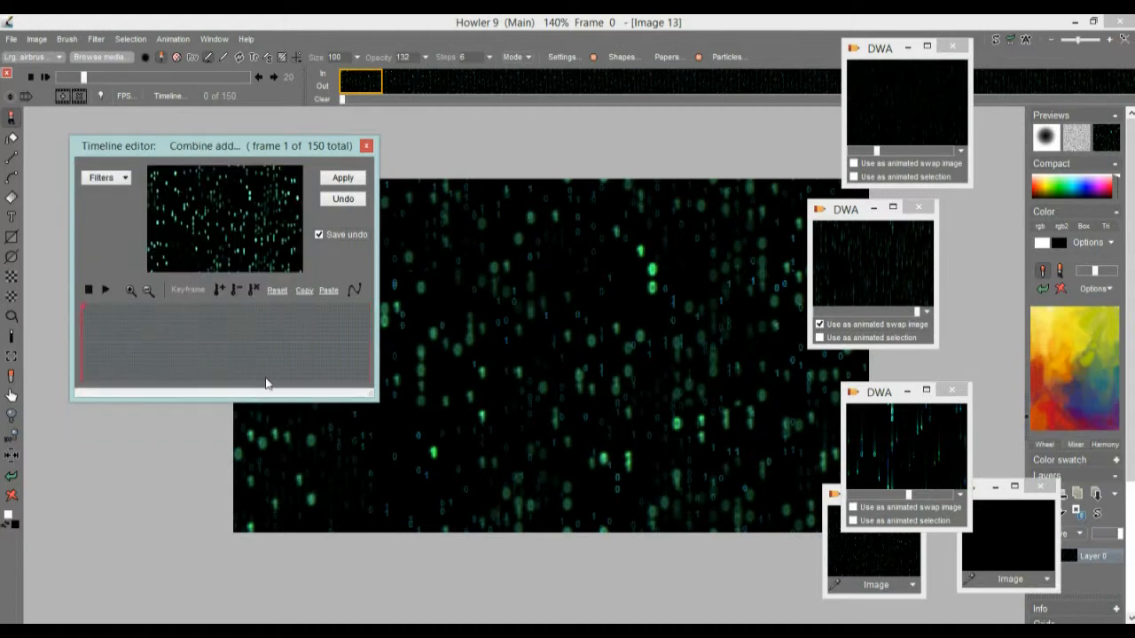
{"action": "mouse_move", "coordinate": [234, 338]}
{"action": "left_mouse_down"}
{"action": "mouse_move", "coordinate": [169, 337]}
{"action": "mouse_move", "coordinate": [296, 341]}
{"action": "mouse_move", "coordinate": [252, 341]}
{"action": "left_mouse_up"}
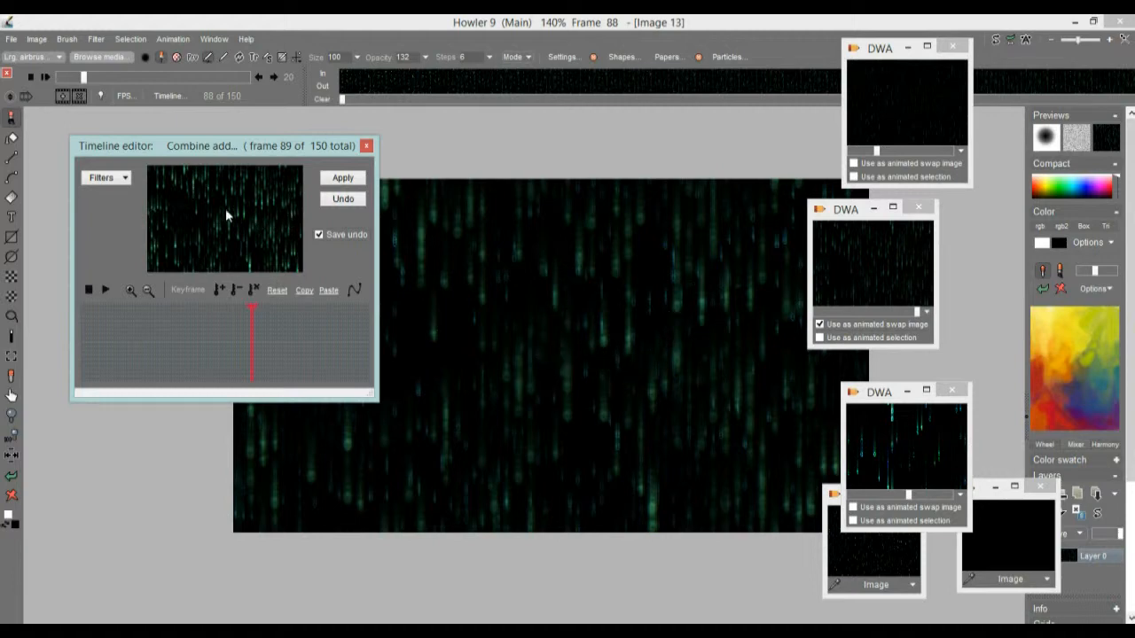
{"action": "left_click_drag", "start_coordinate": [250, 345], "coordinate": [224, 346]}
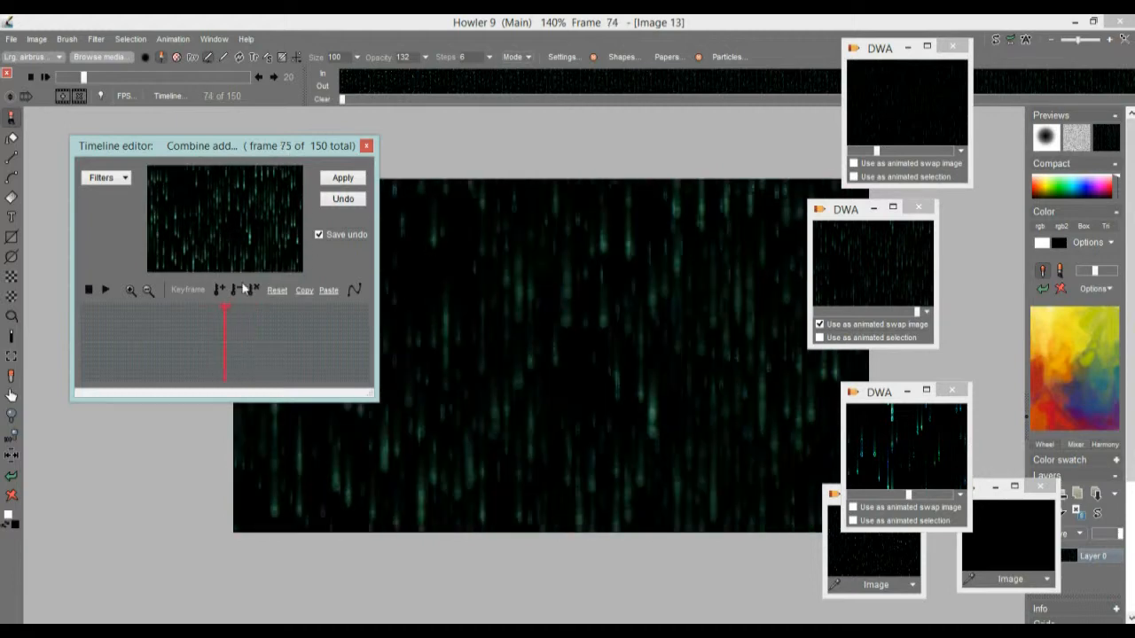
- Apply the Combine add filter to all frames and check the combined small digits at frame 52
{"action": "left_click", "coordinate": [343, 178]}
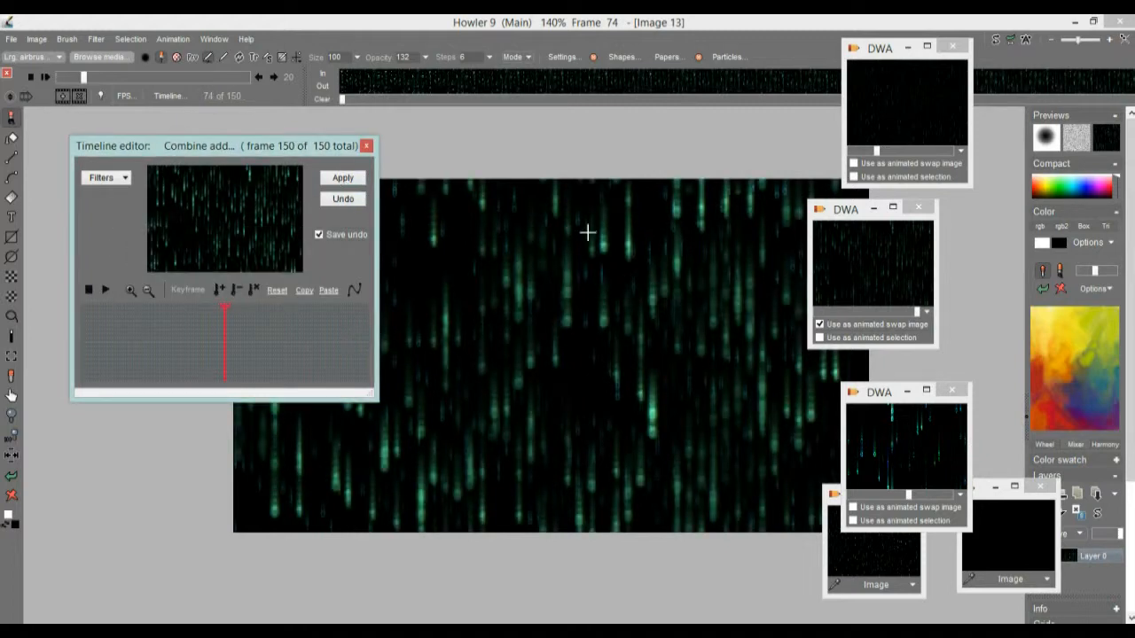
{"action": "left_click_drag", "start_coordinate": [92, 75], "coordinate": [124, 85]}
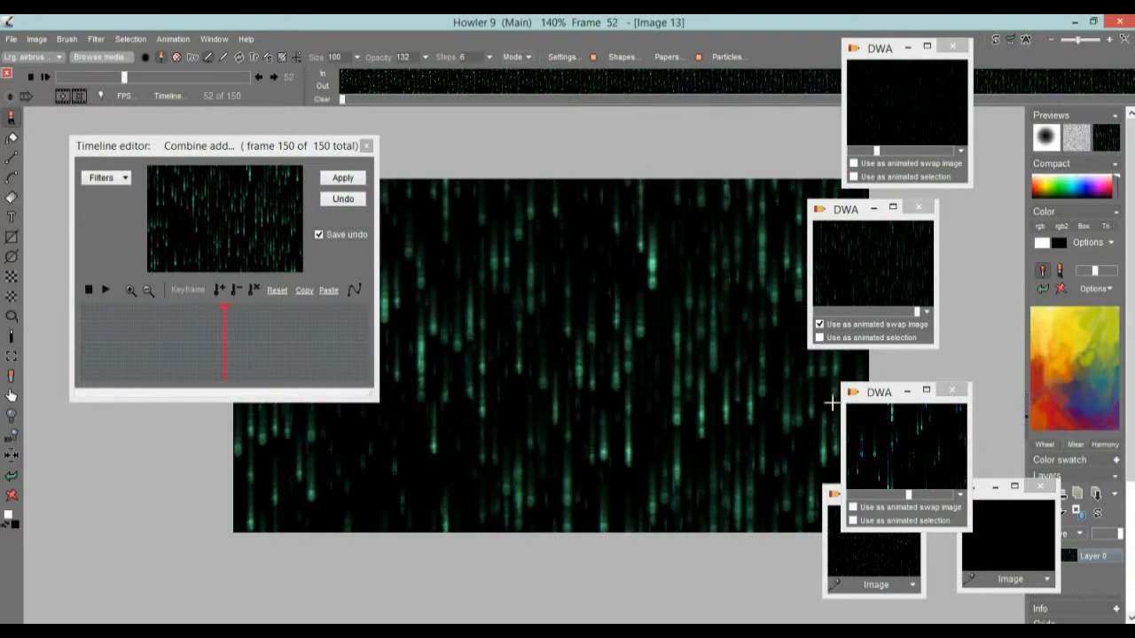
- Make the stored large-digits animation the animated swap image in place of the green blur and scrub to frame 94
{"action": "left_click_drag", "start_coordinate": [878, 396], "coordinate": [924, 391]}
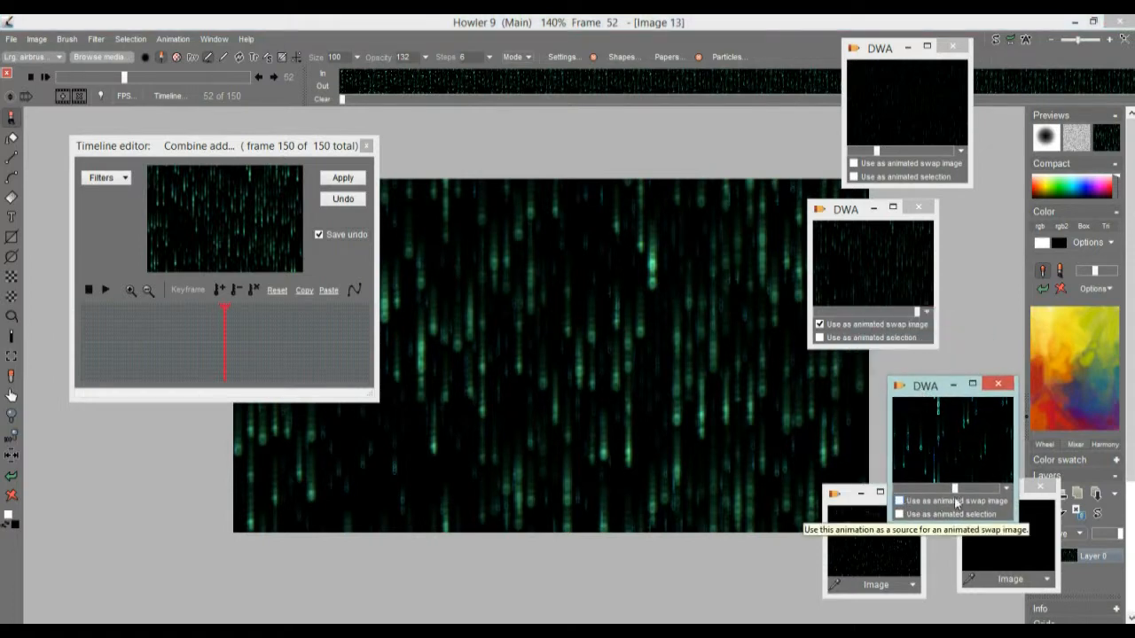
{"action": "left_click", "coordinate": [820, 326]}
{"action": "left_click", "coordinate": [898, 501]}
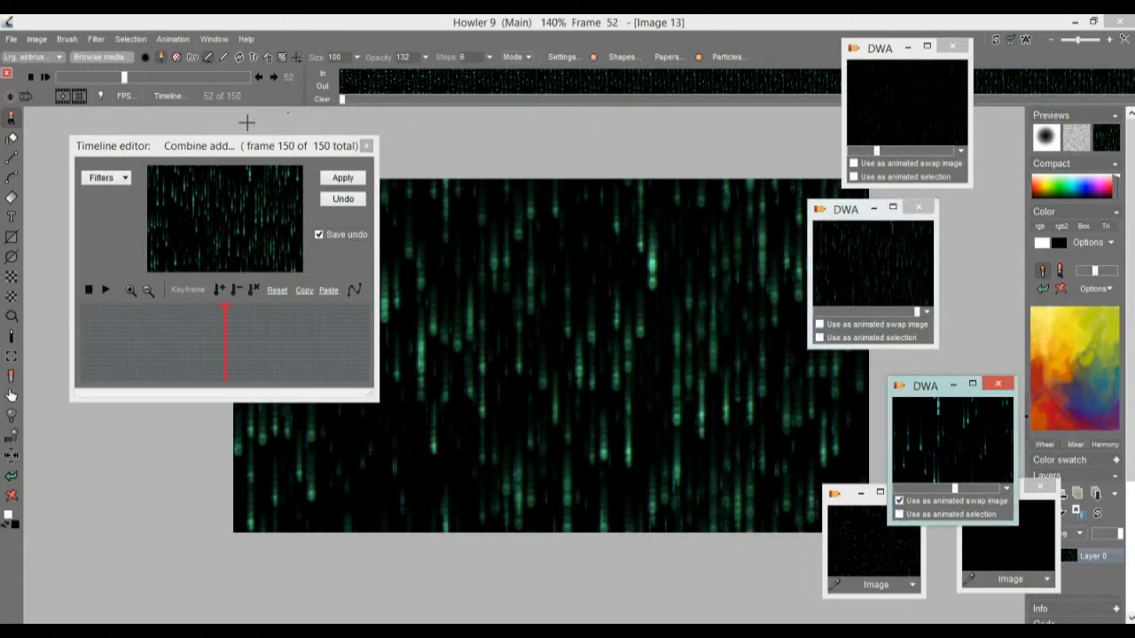
{"action": "left_click_drag", "start_coordinate": [147, 78], "coordinate": [178, 78]}
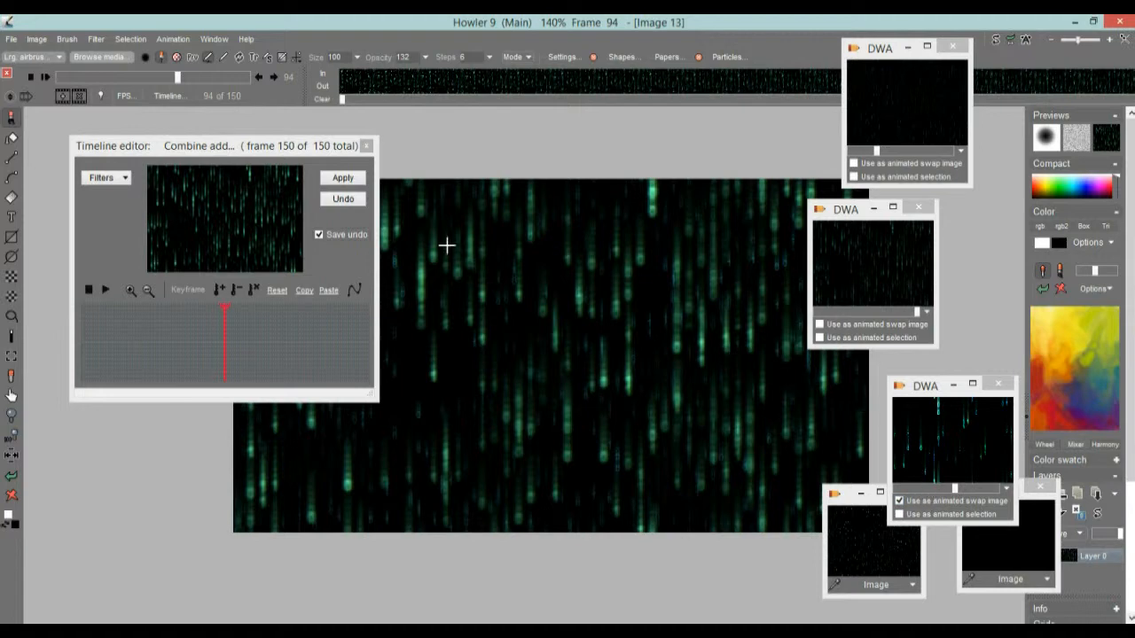
- Store the combined small-digits animation to disc and restore the stored large-digits animation as the working animation
{"action": "left_click", "coordinate": [178, 40]}
{"action": "mouse_move", "coordinate": [271, 96]}
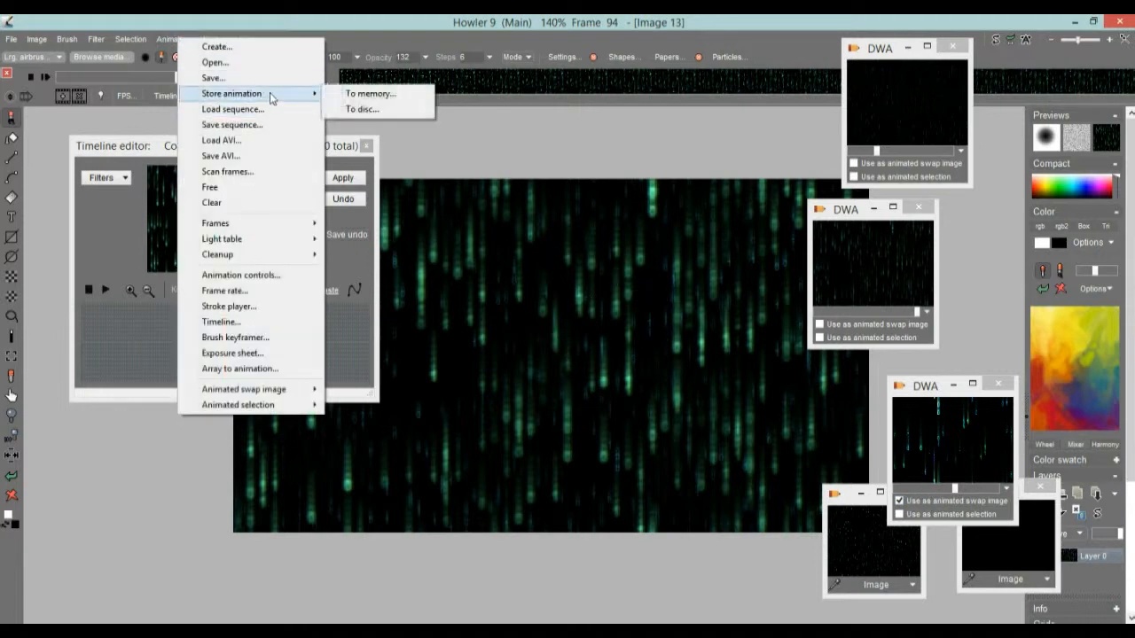
{"action": "left_click", "coordinate": [367, 110]}
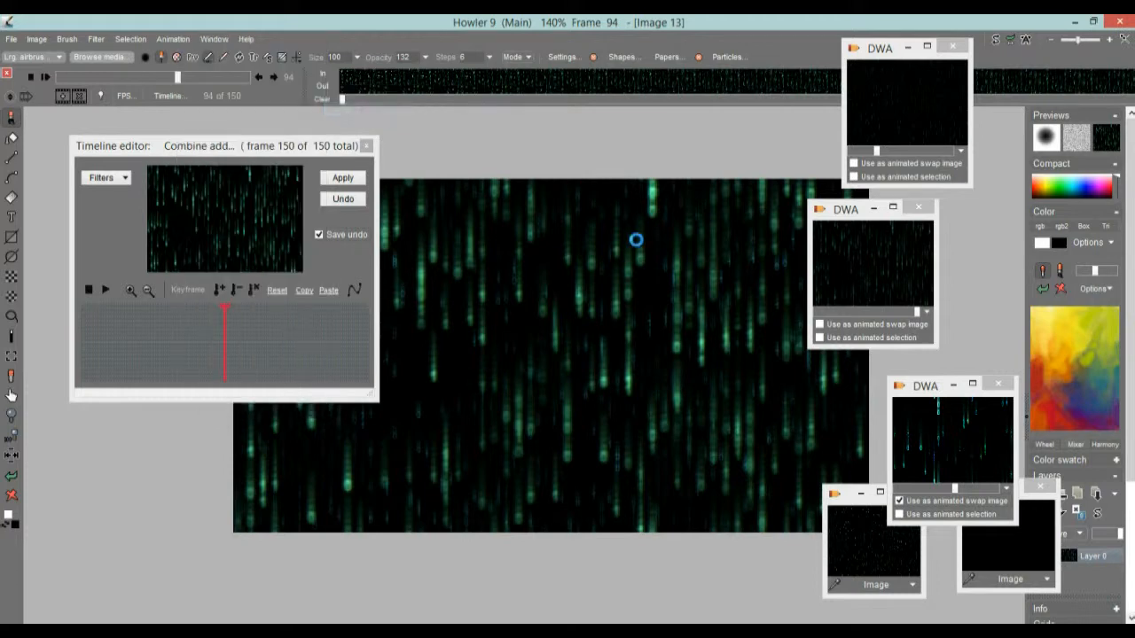
{"action": "left_click", "coordinate": [963, 436]}
{"action": "left_click", "coordinate": [608, 369]}
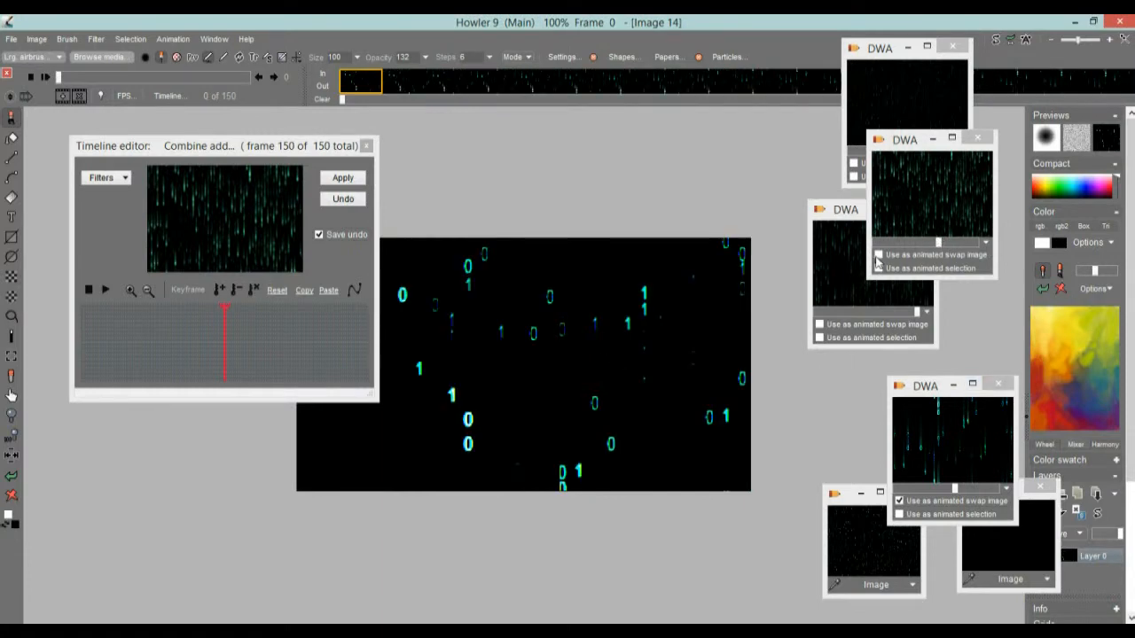
- Use the newly stored small-digits animation as animated swap image and preview it over the large digits with swap mixing in Additive mode
{"action": "left_click", "coordinate": [878, 255]}
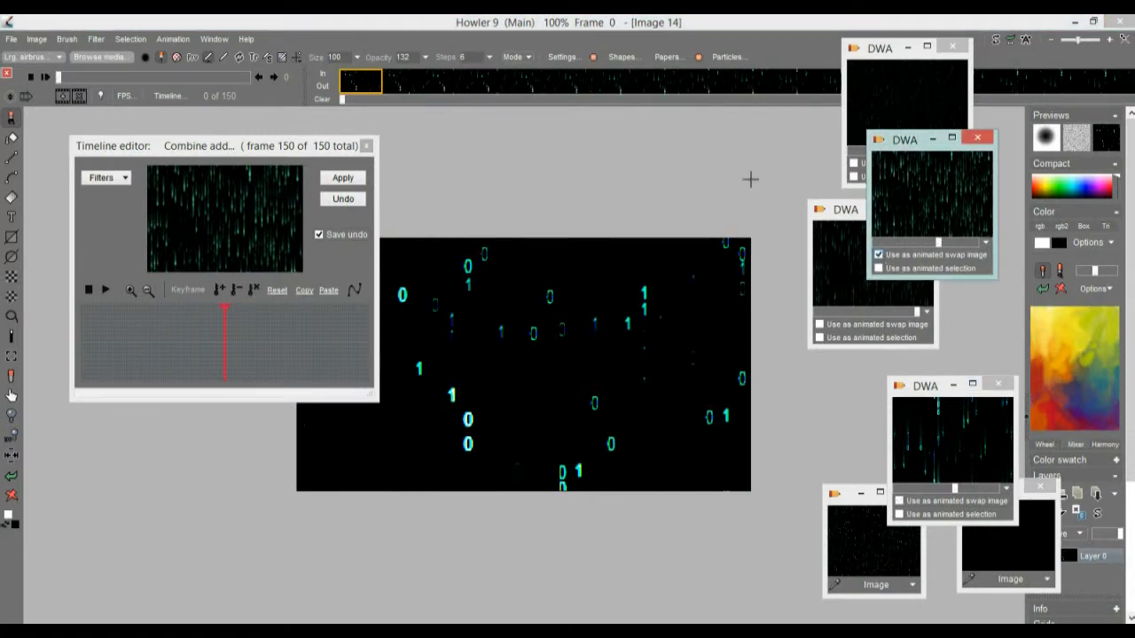
{"action": "left_click_drag", "start_coordinate": [161, 79], "coordinate": [213, 79]}
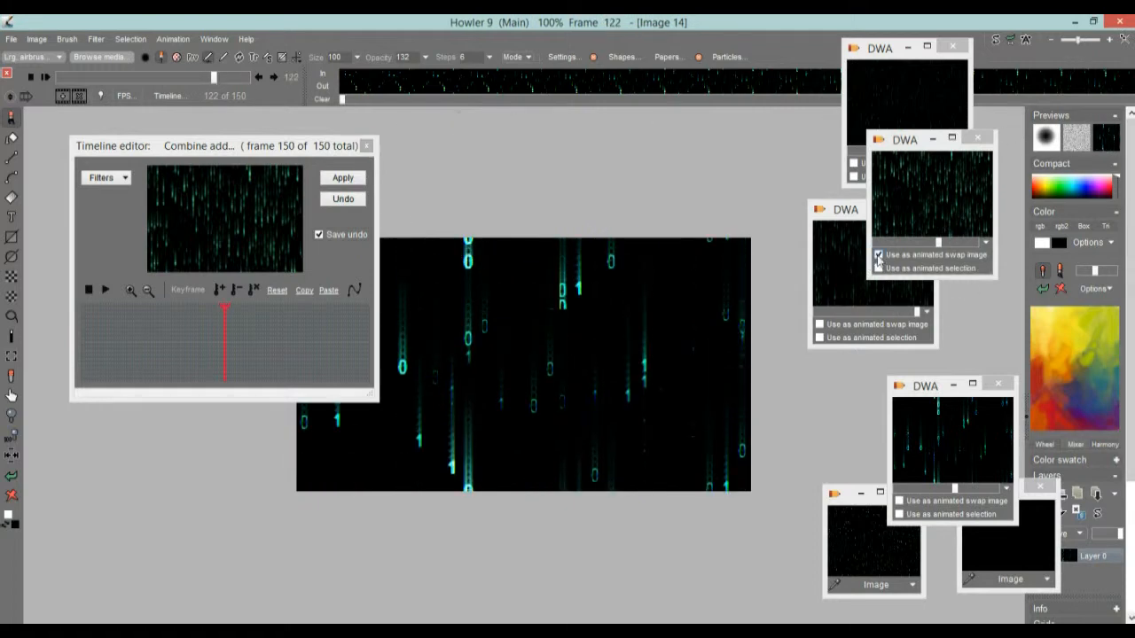
{"action": "left_click", "coordinate": [1105, 141]}
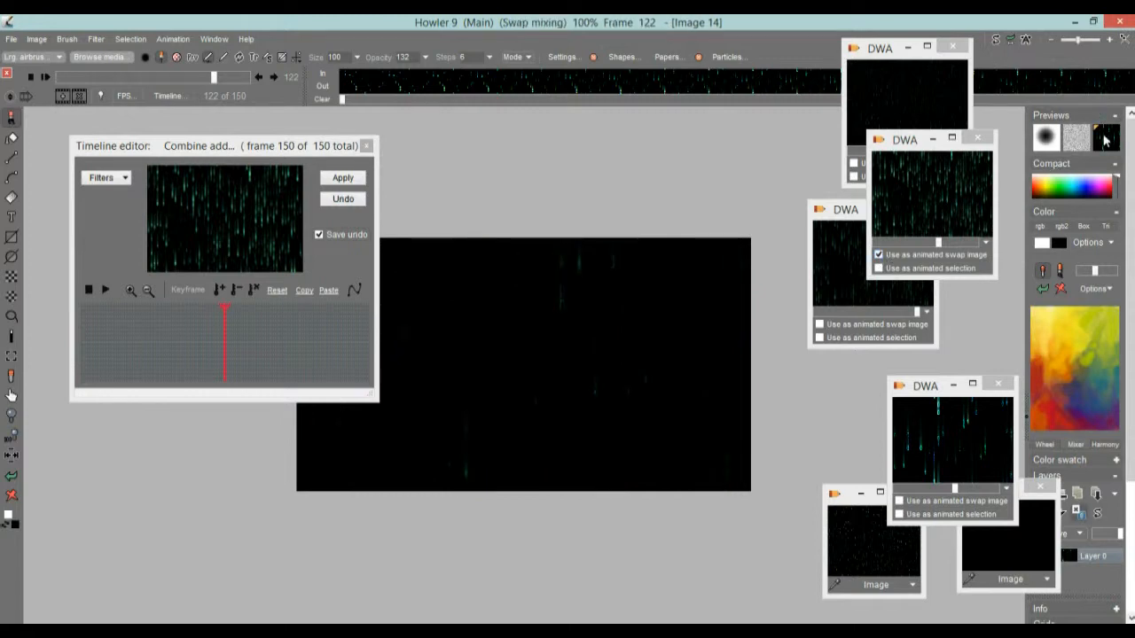
{"action": "right_click", "coordinate": [1106, 138]}
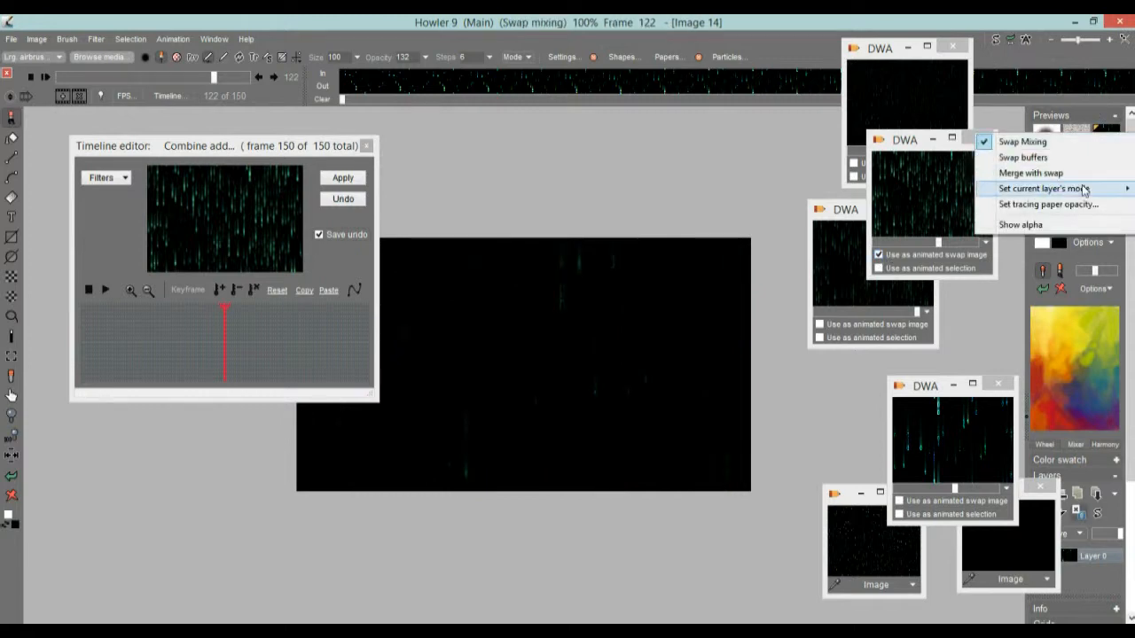
{"action": "mouse_move", "coordinate": [1083, 189]}
{"action": "left_click", "coordinate": [898, 149]}
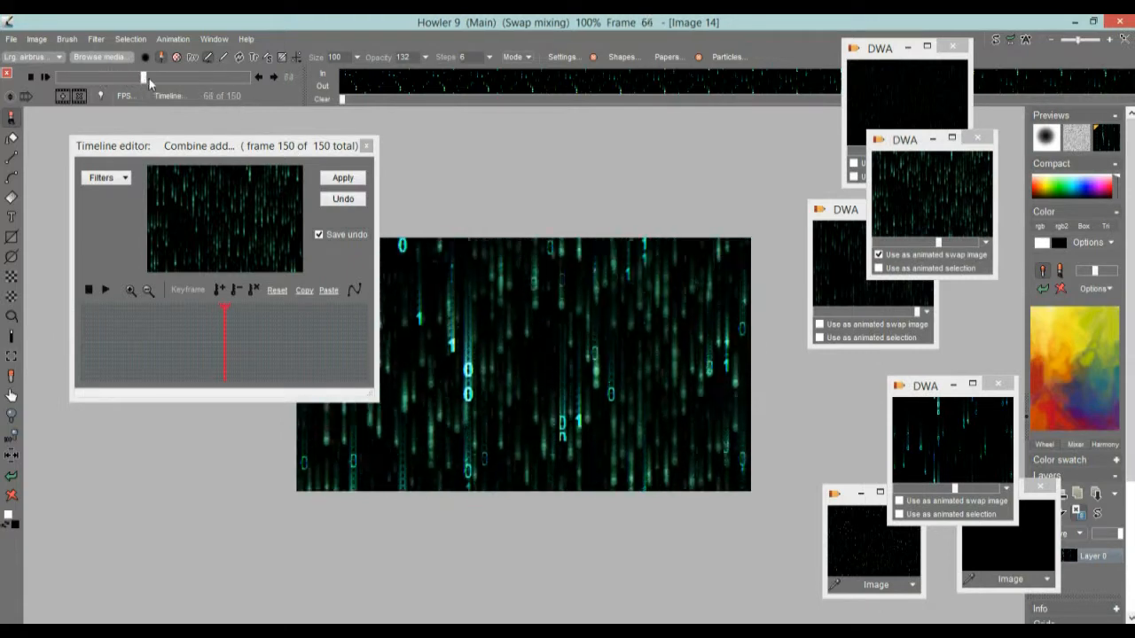
{"action": "left_click_drag", "start_coordinate": [198, 78], "coordinate": [161, 77]}
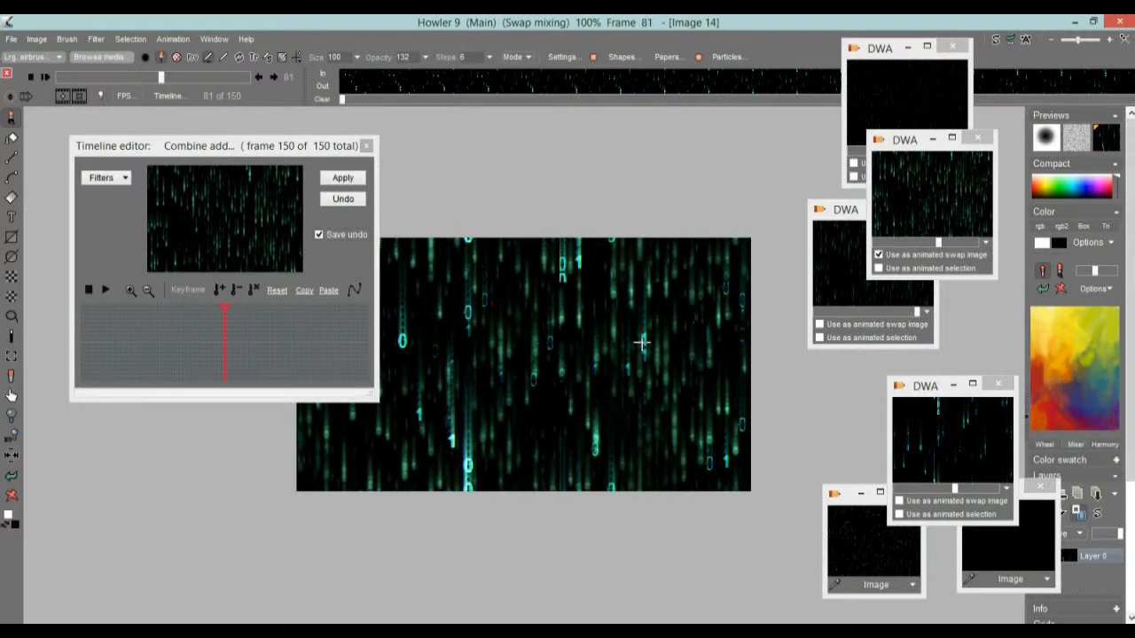
{"action": "mouse_move", "coordinate": [160, 77]}
{"action": "left_mouse_down"}
{"action": "mouse_move", "coordinate": [94, 73]}
{"action": "mouse_move", "coordinate": [223, 77]}
{"action": "mouse_move", "coordinate": [175, 78]}
{"action": "left_mouse_up"}
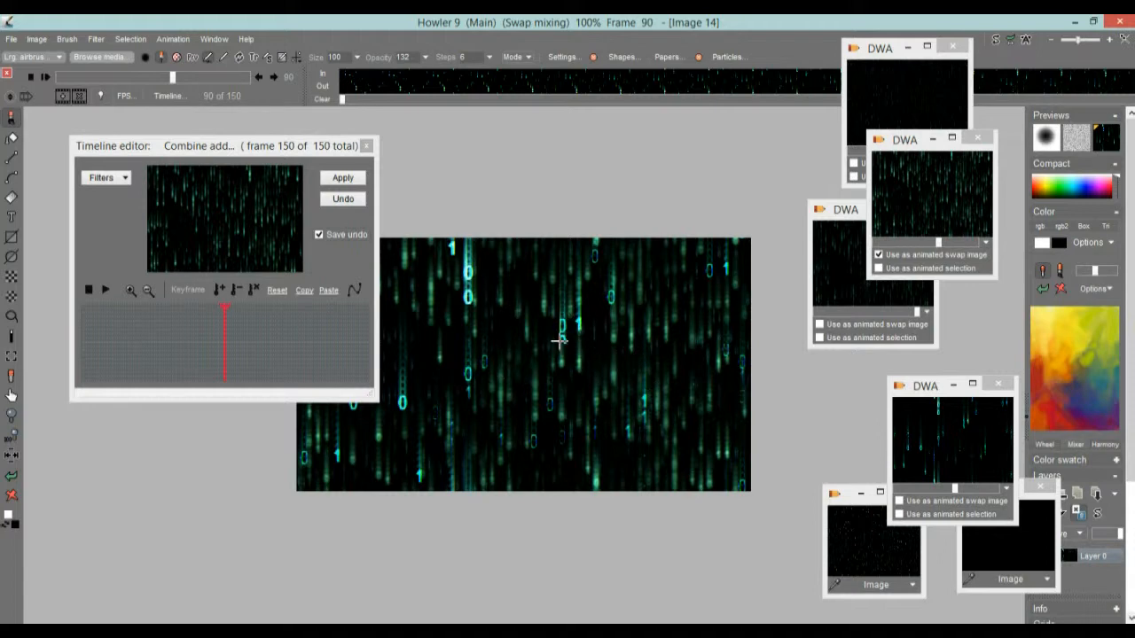
- Apply the Combine add filter to all frames of the large digits, checking frame 69 before and frame 52 after
{"action": "mouse_move", "coordinate": [244, 323]}
{"action": "left_mouse_down"}
{"action": "mouse_move", "coordinate": [178, 330]}
{"action": "mouse_move", "coordinate": [250, 330]}
{"action": "left_mouse_up"}
{"action": "left_click", "coordinate": [213, 337]}
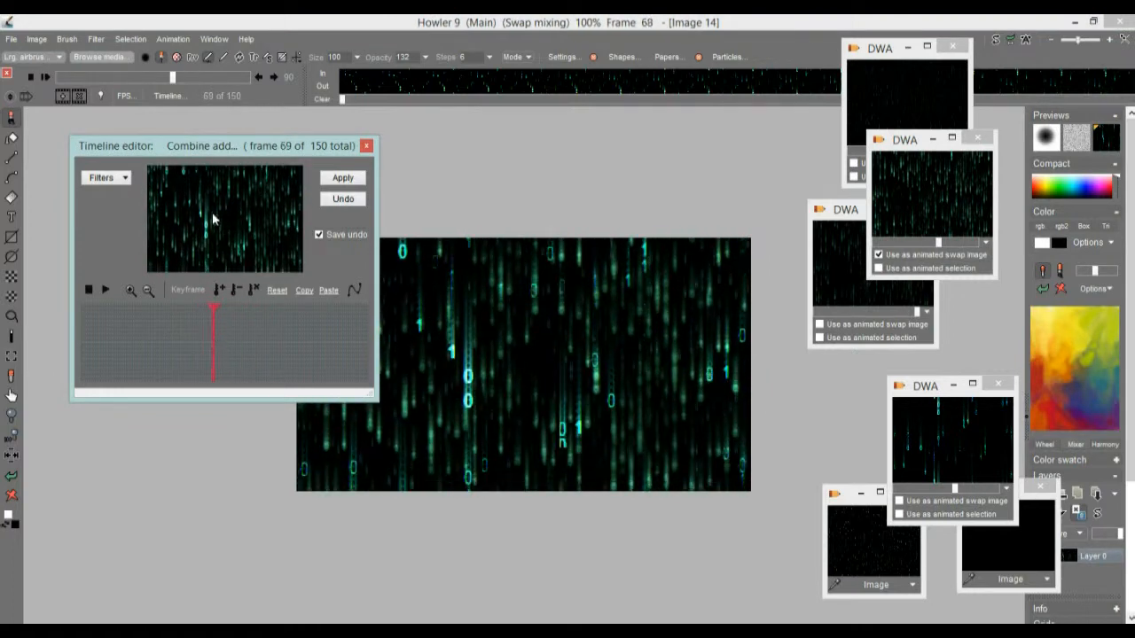
{"action": "left_click", "coordinate": [343, 178]}
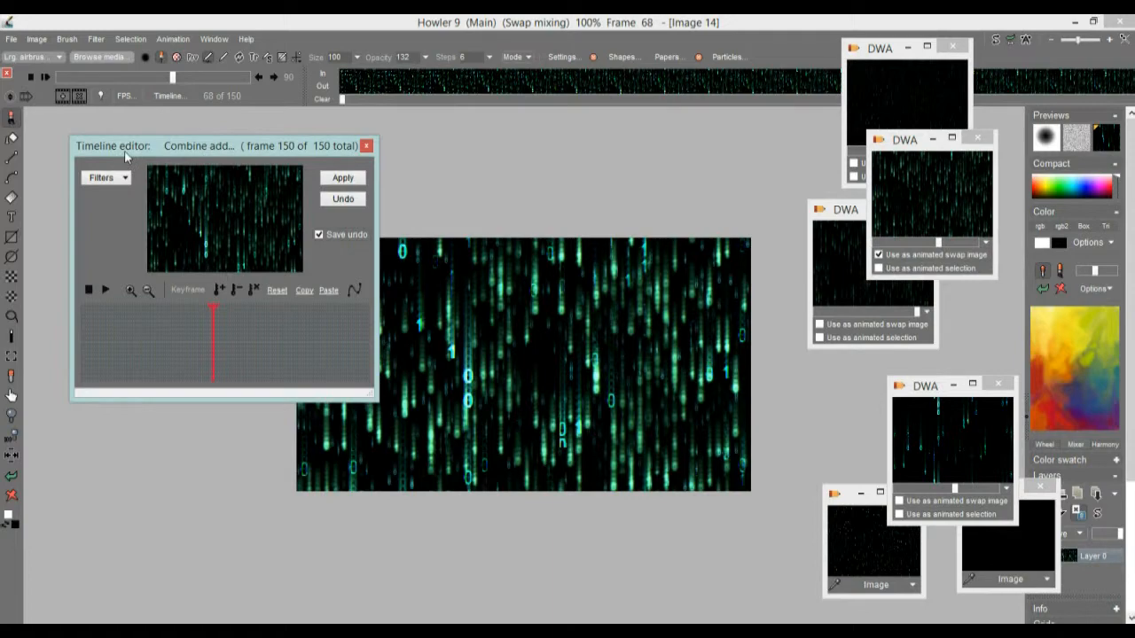
{"action": "mouse_move", "coordinate": [167, 333]}
{"action": "left_mouse_down"}
{"action": "mouse_move", "coordinate": [282, 326]}
{"action": "mouse_move", "coordinate": [180, 322]}
{"action": "left_mouse_up"}
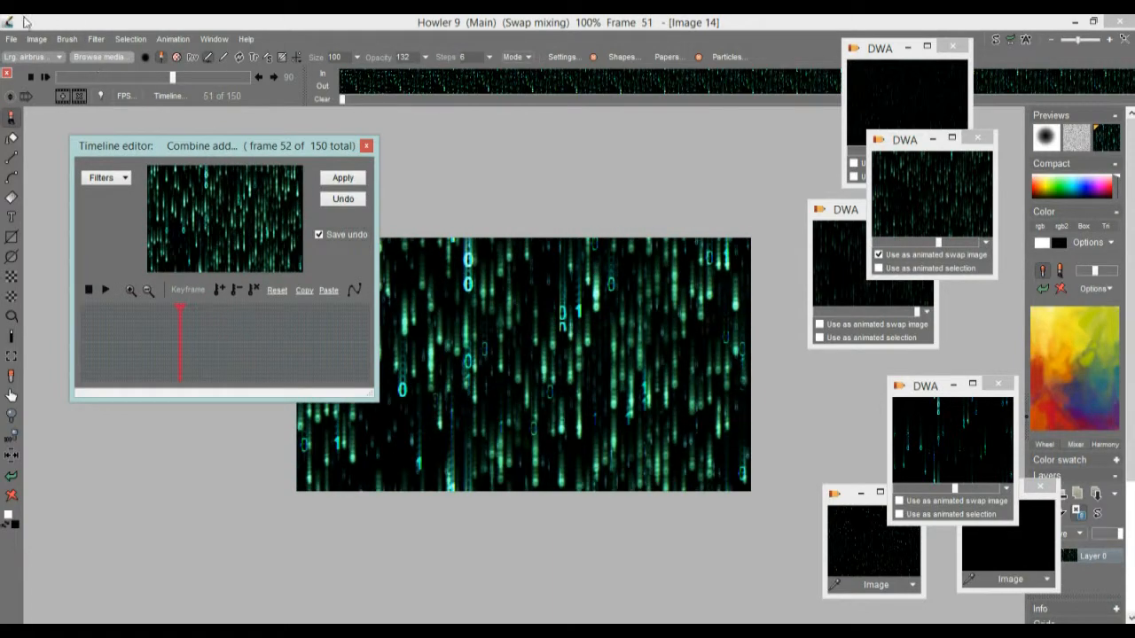
- Export the animation as MyAVI.avi in the Documents folder at 30 fps with the Lagarith Lossless Codec
{"action": "left_click", "coordinate": [174, 40]}
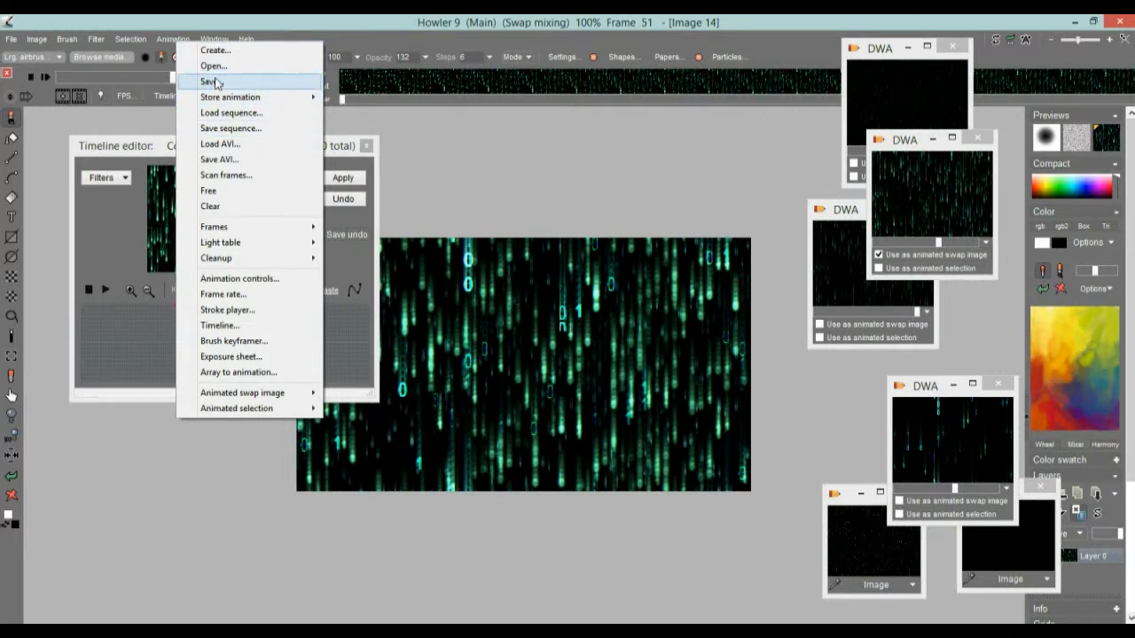
{"action": "left_click", "coordinate": [220, 160]}
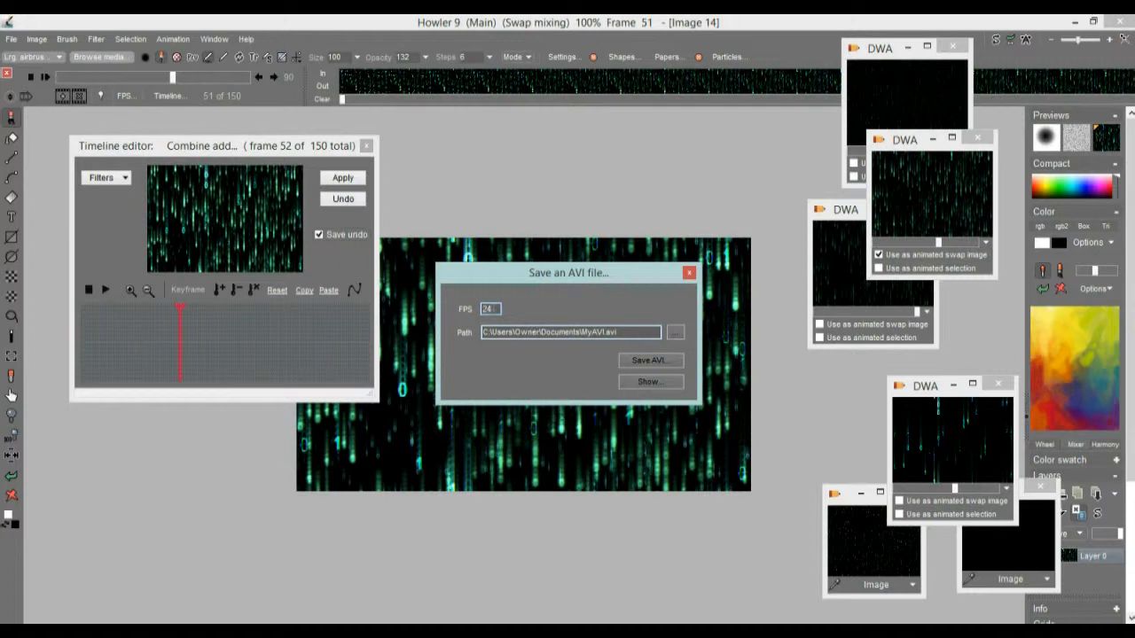
{"action": "type", "text": "30"}
{"action": "left_click", "coordinate": [656, 359]}
{"action": "left_click", "coordinate": [551, 410]}
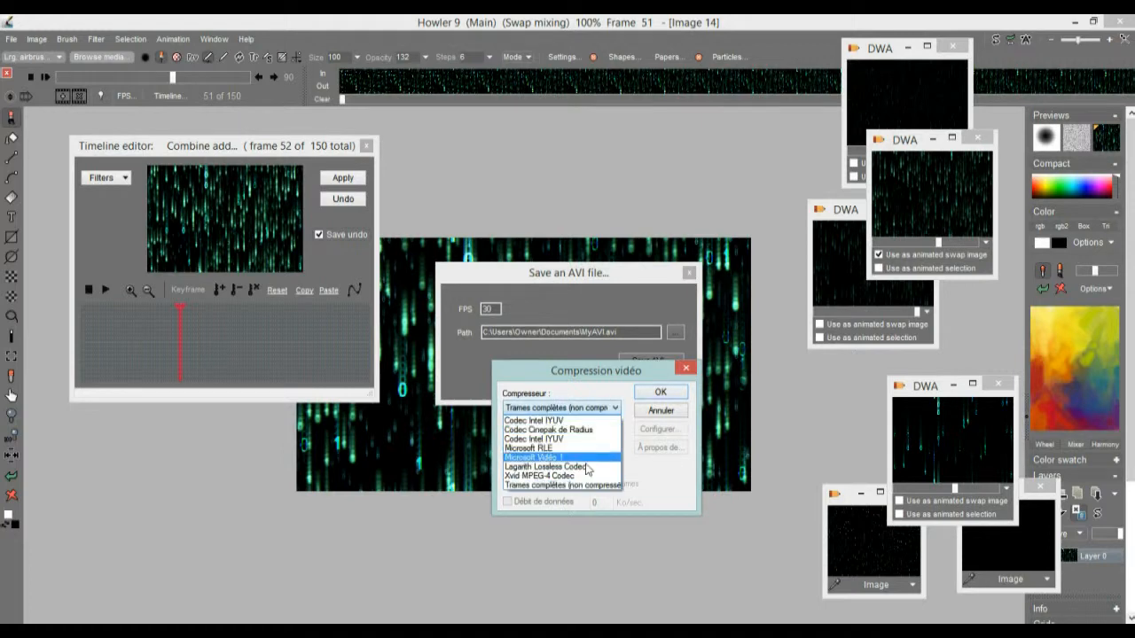
{"action": "left_click", "coordinate": [563, 467]}
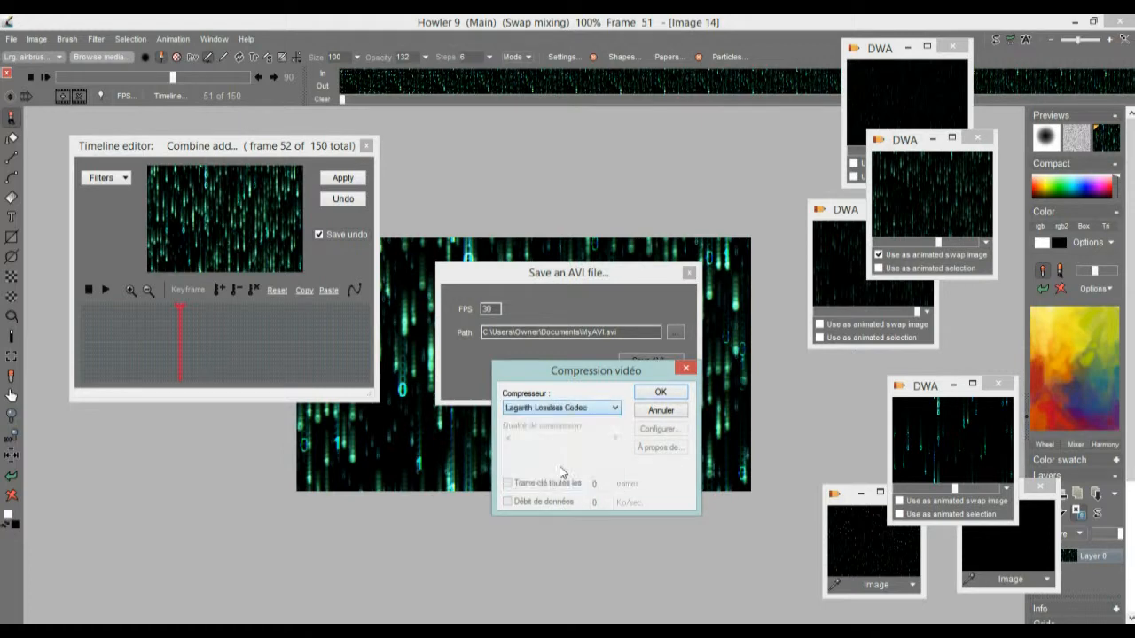
{"action": "left_click", "coordinate": [661, 392]}
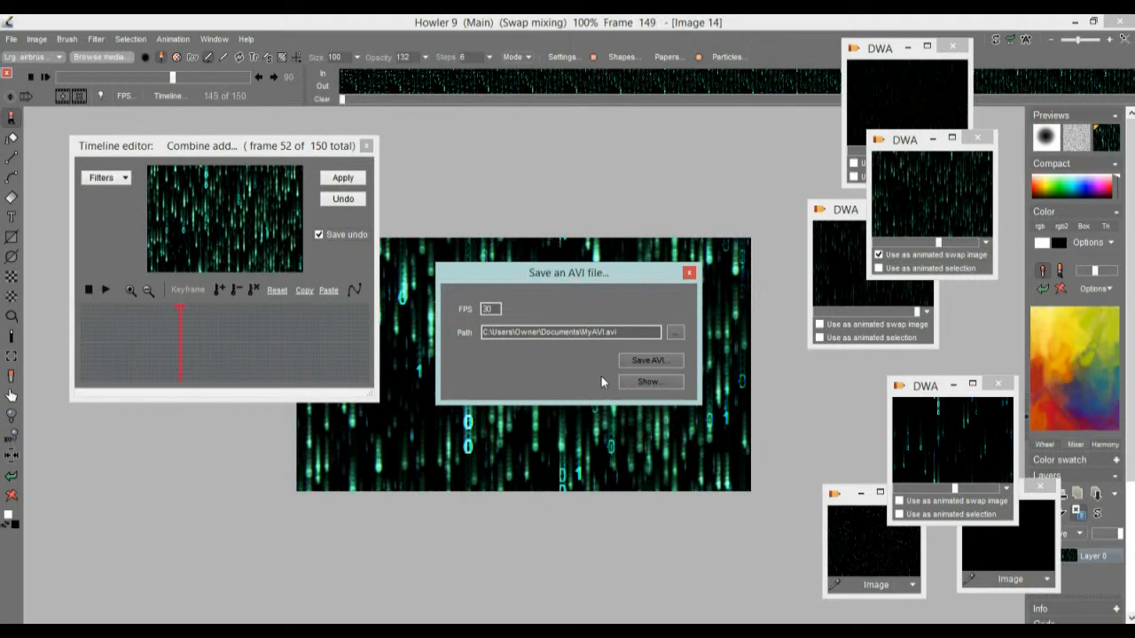
- Play the exported AVI in the media player, full screen and windowed, and close the player and the save dialog
{"action": "left_click_drag", "start_coordinate": [524, 278], "coordinate": [598, 136]}
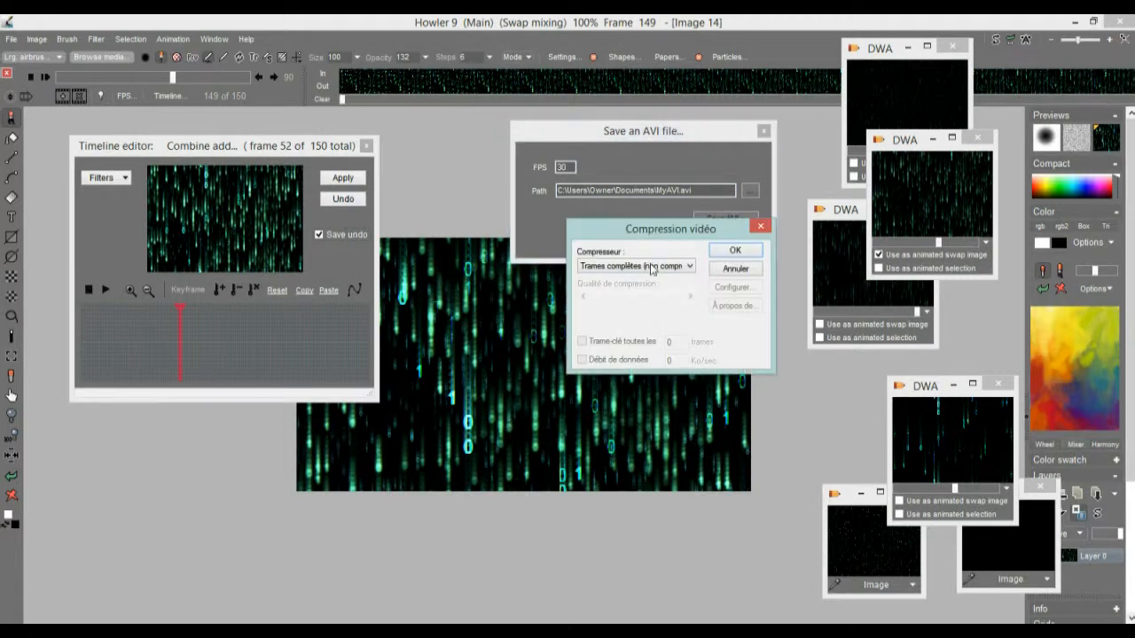
{"action": "left_click", "coordinate": [757, 226]}
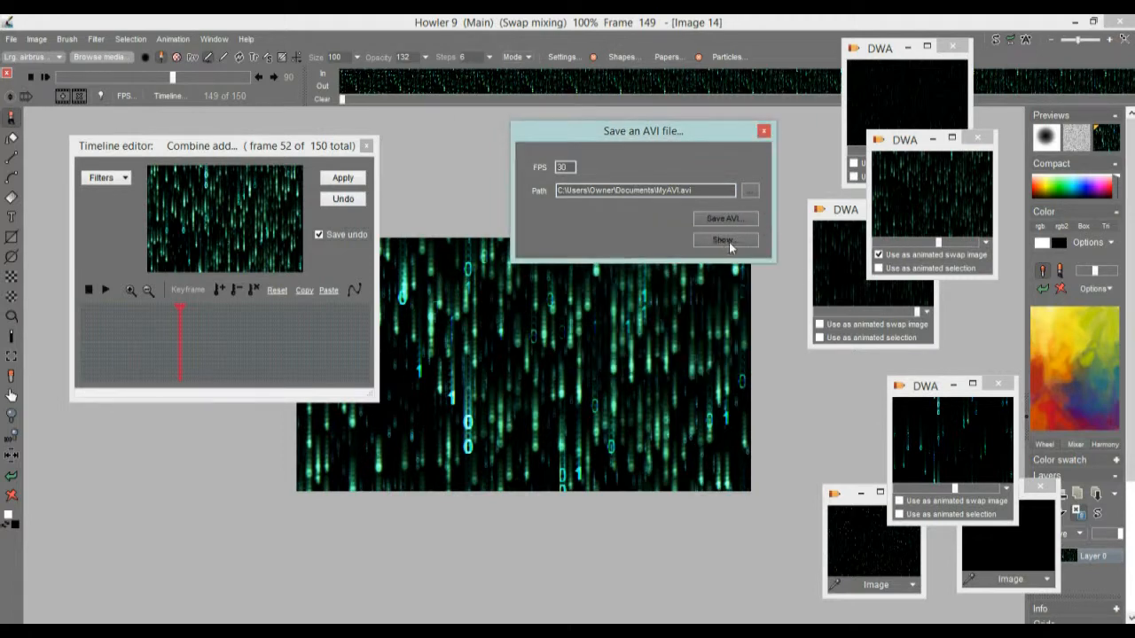
{"action": "left_click", "coordinate": [725, 240]}
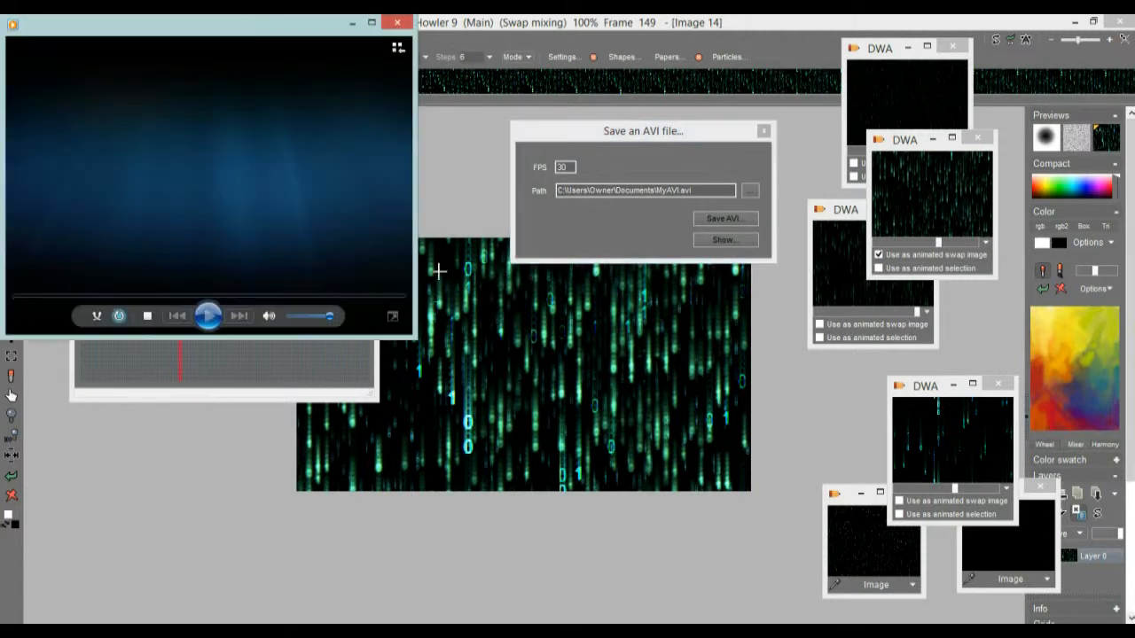
{"action": "double_click", "coordinate": [257, 155]}
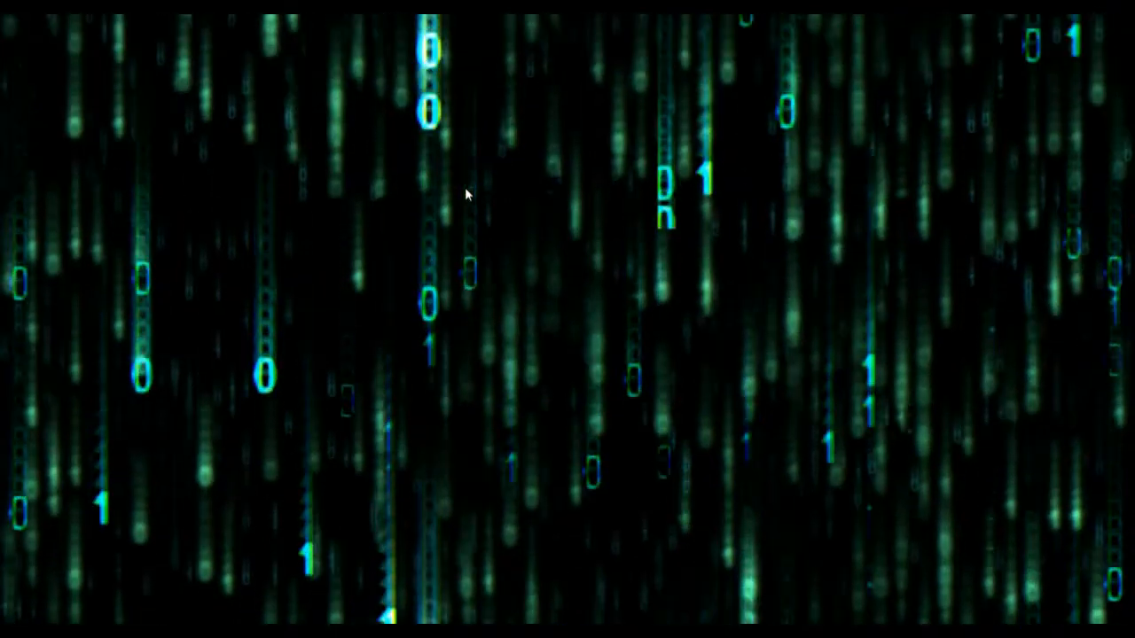
{"action": "double_click", "coordinate": [465, 187]}
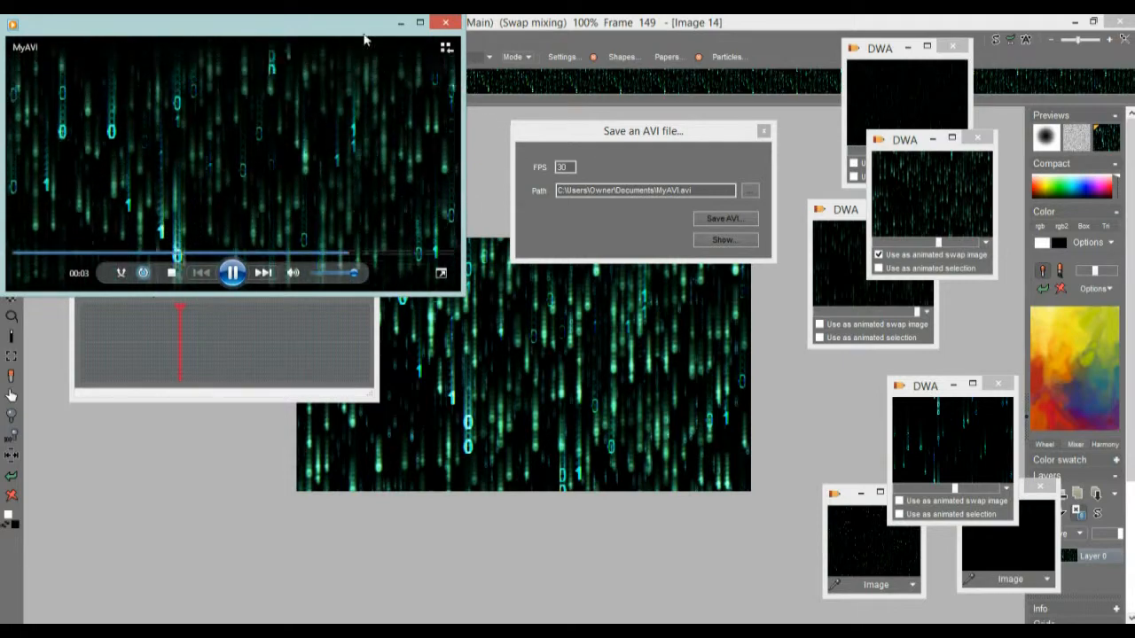
{"action": "left_click_drag", "start_coordinate": [328, 30], "coordinate": [610, 152]}
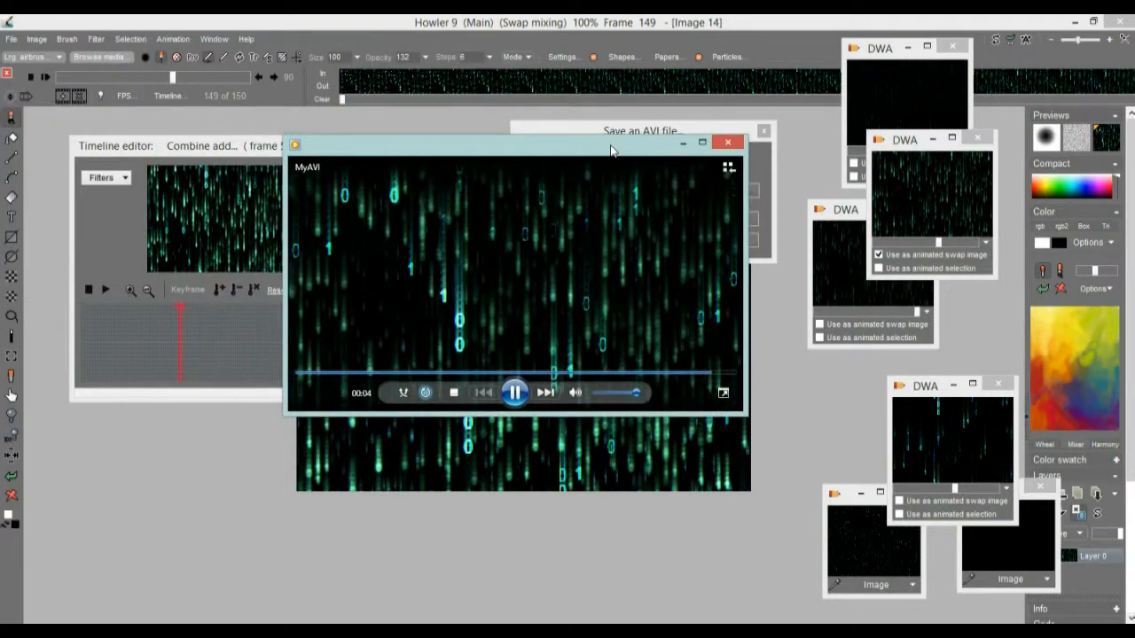
{"action": "left_click", "coordinate": [731, 142]}
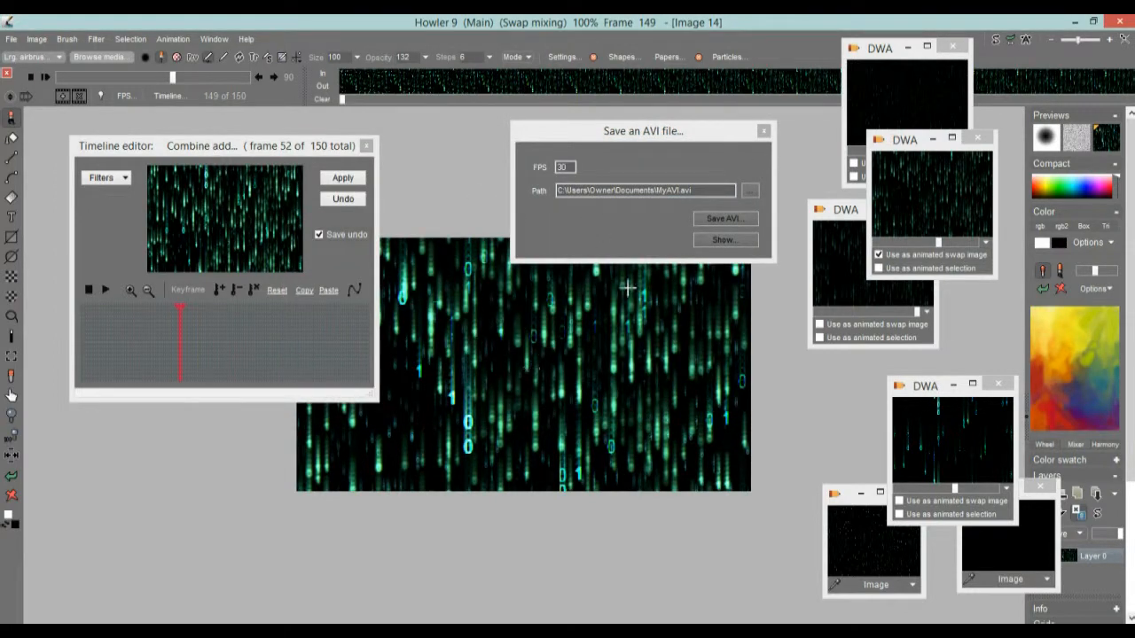
{"action": "left_click", "coordinate": [763, 131]}
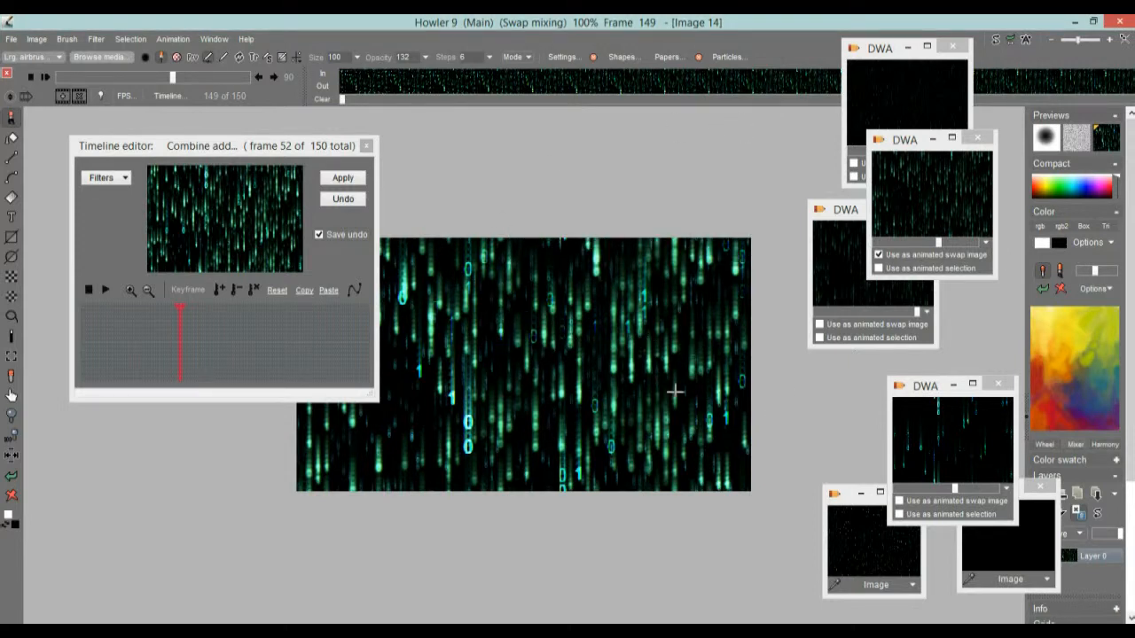
- Examine the finished digits close up at frames 98 and 101, and scrub the stored swap animation's preview
{"action": "scroll", "coordinate": [576, 388], "scroll_direction": "up", "scroll_amount": 3}
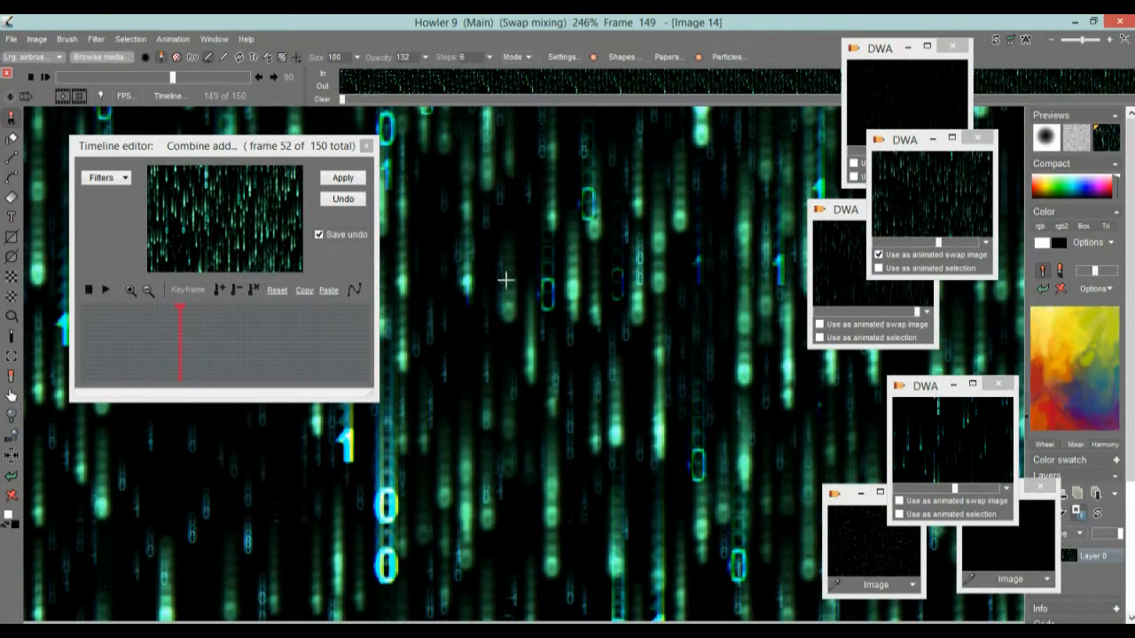
{"action": "mouse_move", "coordinate": [170, 78]}
{"action": "left_mouse_down"}
{"action": "mouse_move", "coordinate": [151, 78]}
{"action": "mouse_move", "coordinate": [186, 79]}
{"action": "left_mouse_up"}
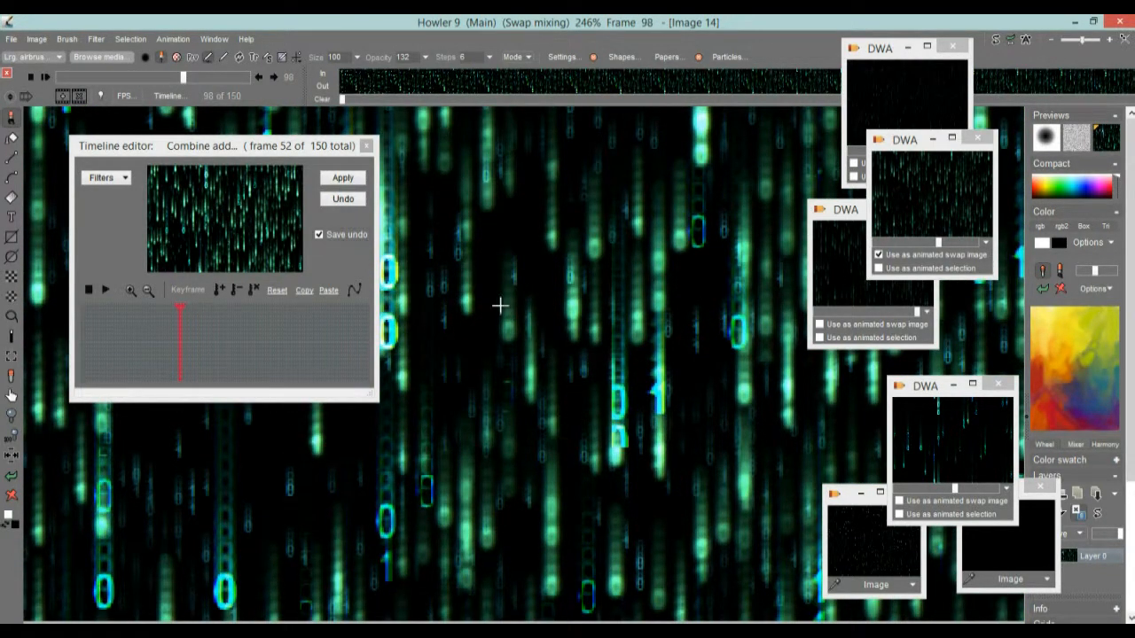
{"action": "mouse_move", "coordinate": [186, 84]}
{"action": "left_mouse_down"}
{"action": "mouse_move", "coordinate": [108, 77]}
{"action": "mouse_move", "coordinate": [199, 76]}
{"action": "mouse_move", "coordinate": [100, 76]}
{"action": "mouse_move", "coordinate": [239, 78]}
{"action": "mouse_move", "coordinate": [187, 78]}
{"action": "left_mouse_up"}
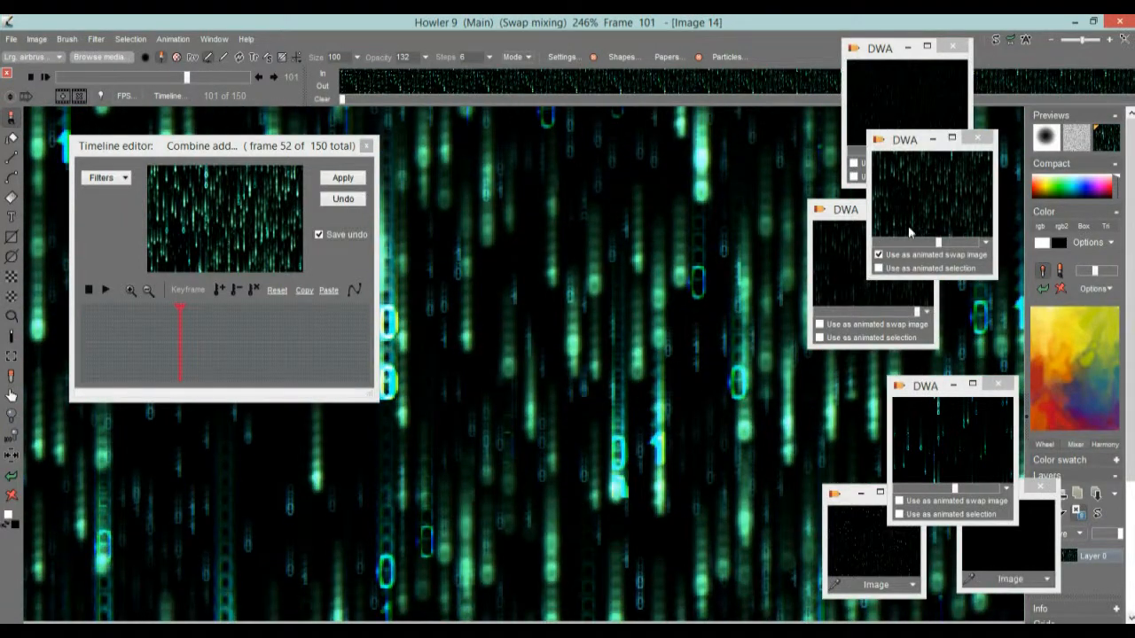
{"action": "left_click_drag", "start_coordinate": [904, 144], "coordinate": [945, 152]}
{"action": "left_click_drag", "start_coordinate": [978, 251], "coordinate": [941, 252]}
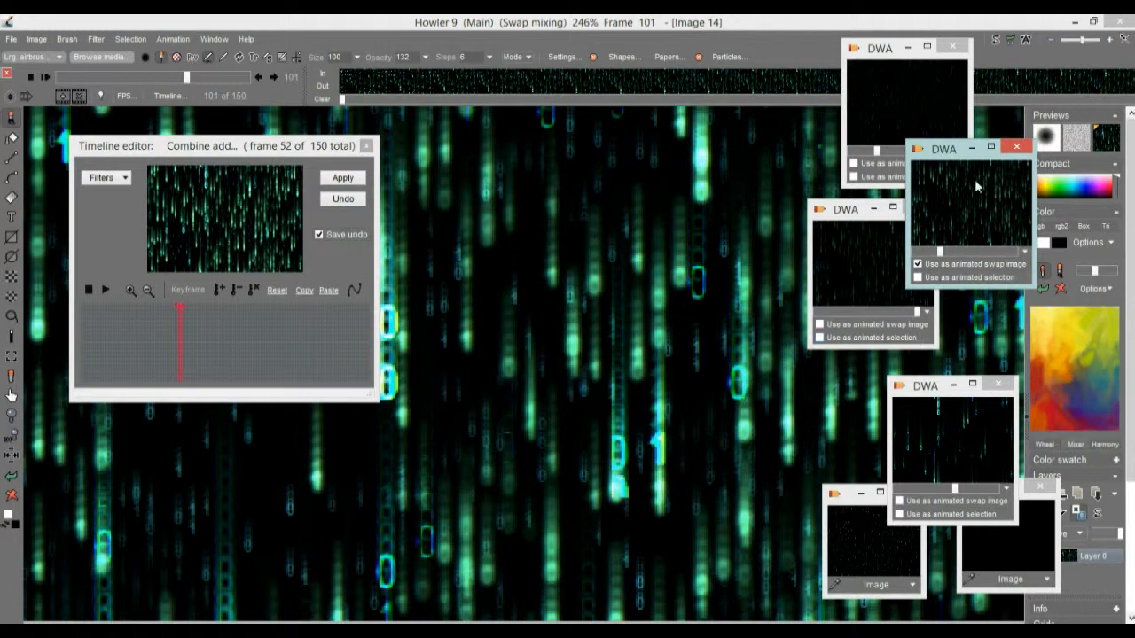
- Enlarge the stored swap animation's preview window and show frame 90 of the main animation without swap mixing
{"action": "left_click_drag", "start_coordinate": [909, 282], "coordinate": [857, 301]}
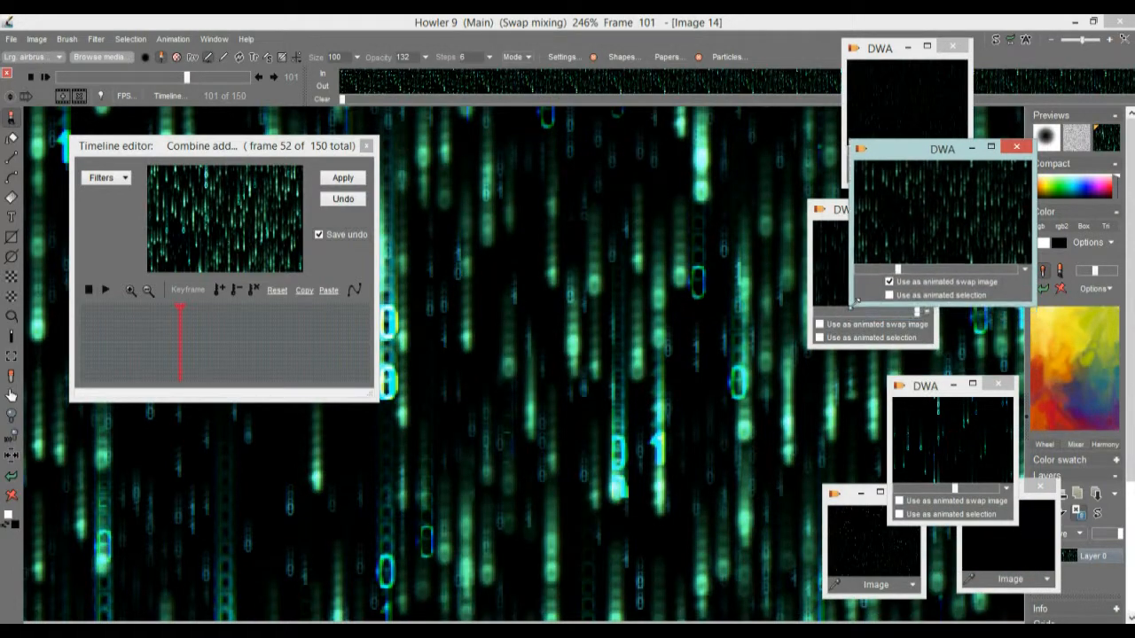
{"action": "left_click", "coordinate": [1110, 142]}
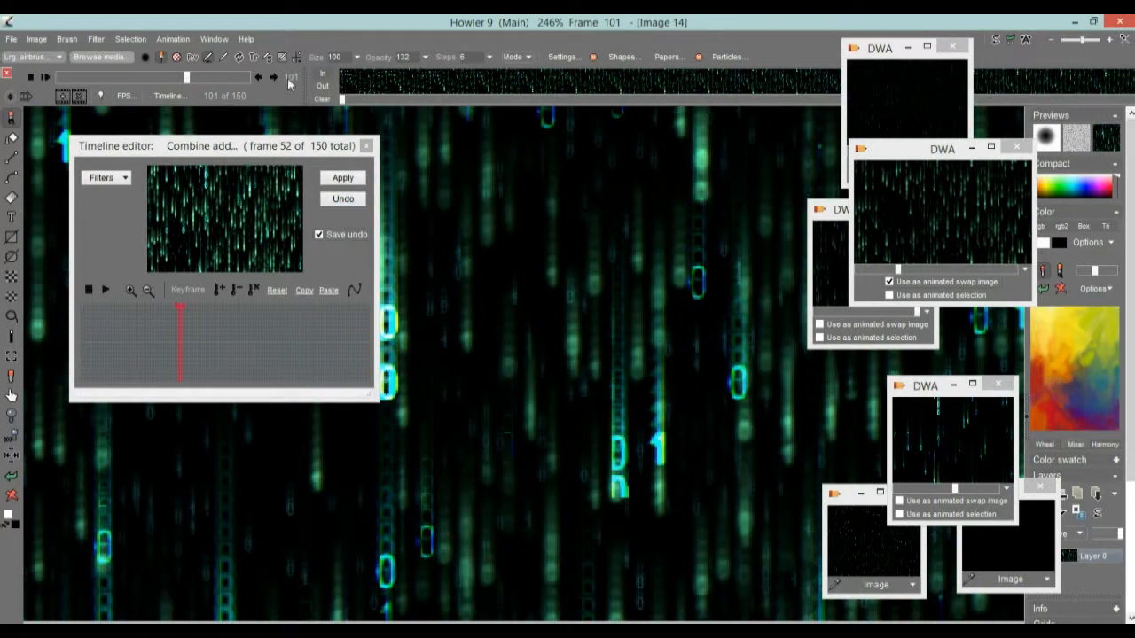
{"action": "mouse_move", "coordinate": [174, 78]}
{"action": "left_mouse_down"}
{"action": "mouse_move", "coordinate": [185, 75]}
{"action": "mouse_move", "coordinate": [159, 84]}
{"action": "left_mouse_up"}
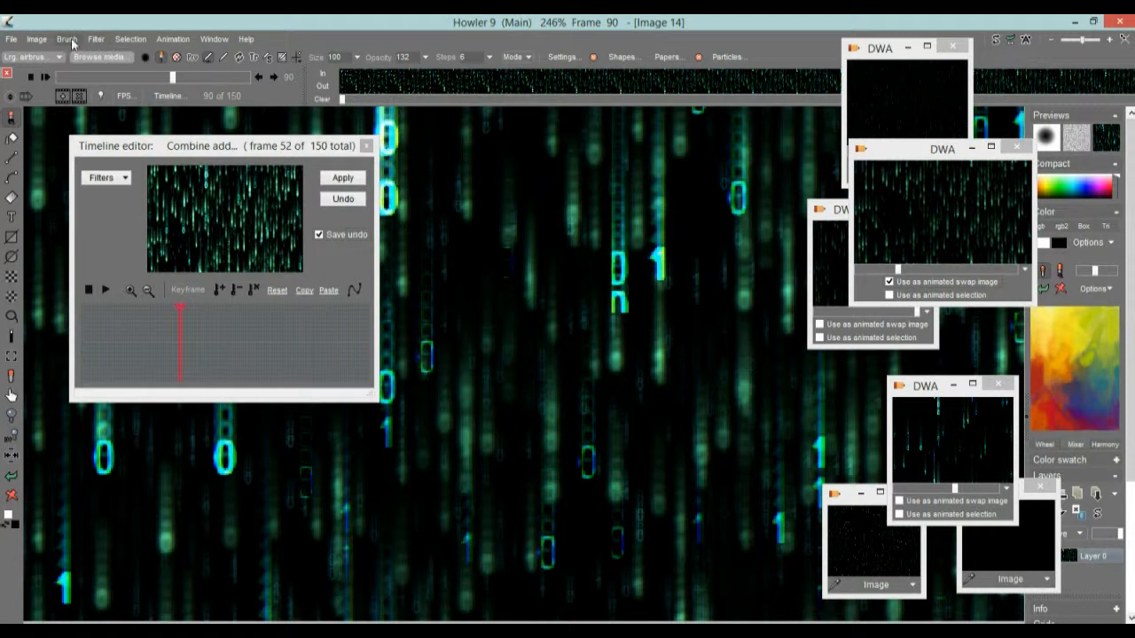
- Try the Displace filter driven by the swap image on frame 90 with a small displacement, and cancel it
{"action": "left_click", "coordinate": [98, 39]}
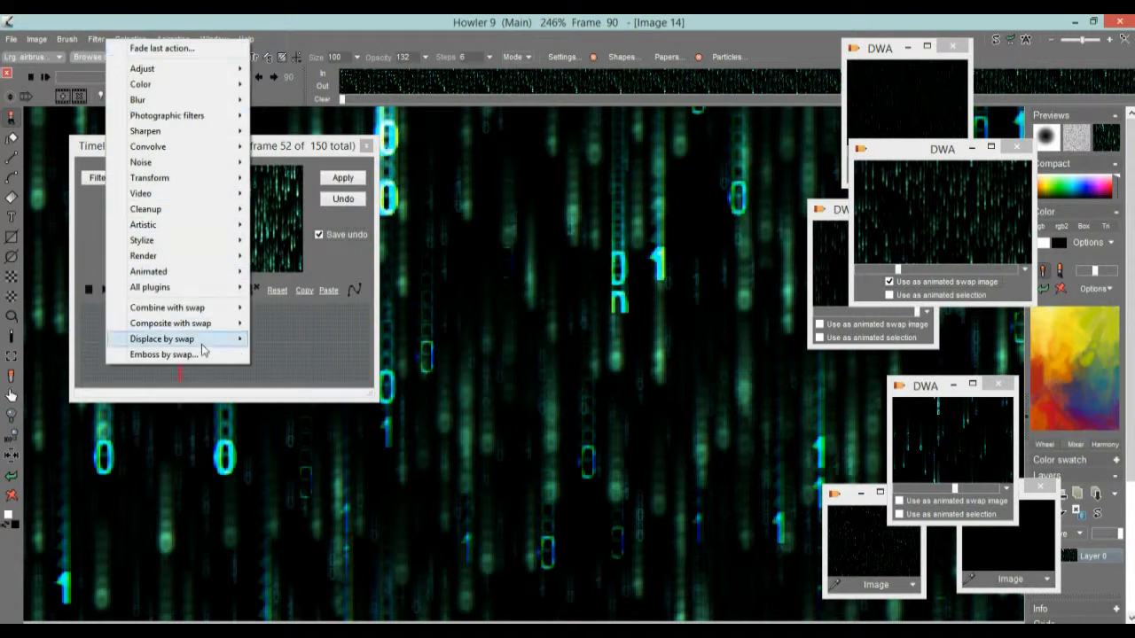
{"action": "mouse_move", "coordinate": [174, 341]}
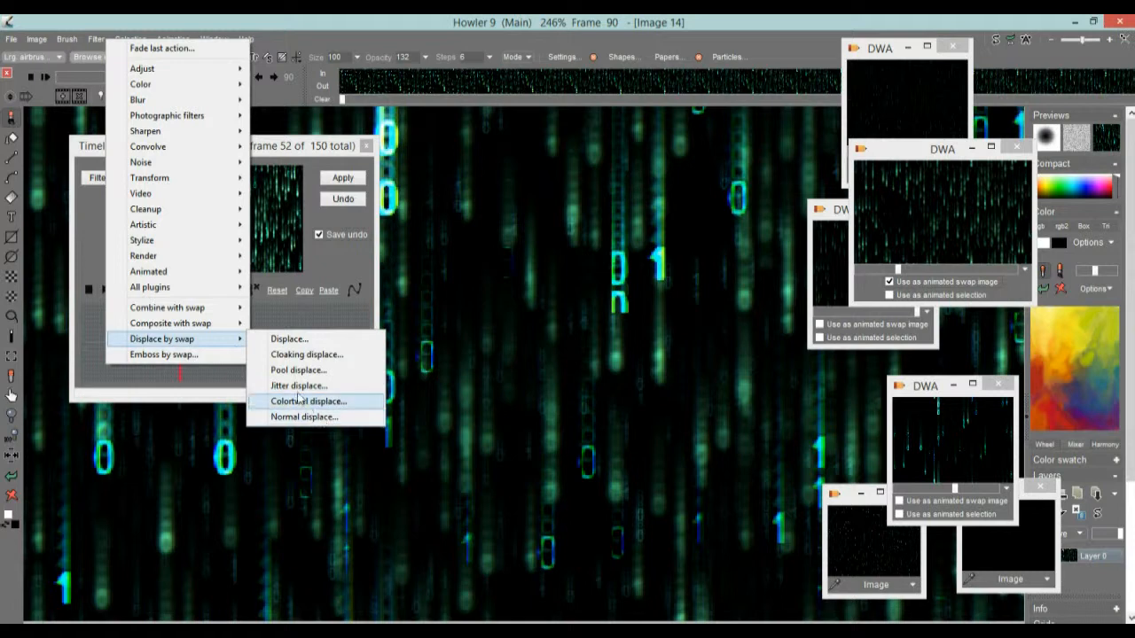
{"action": "left_click", "coordinate": [287, 340]}
{"action": "left_click_drag", "start_coordinate": [545, 271], "coordinate": [327, 279]}
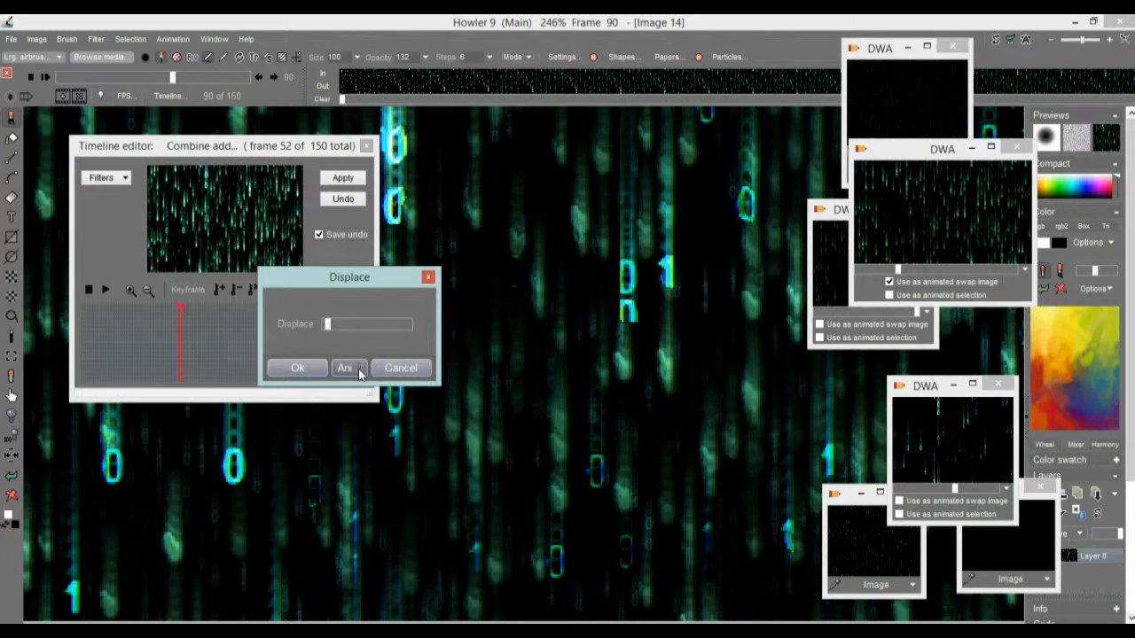
{"action": "left_click_drag", "start_coordinate": [335, 281], "coordinate": [319, 352]}
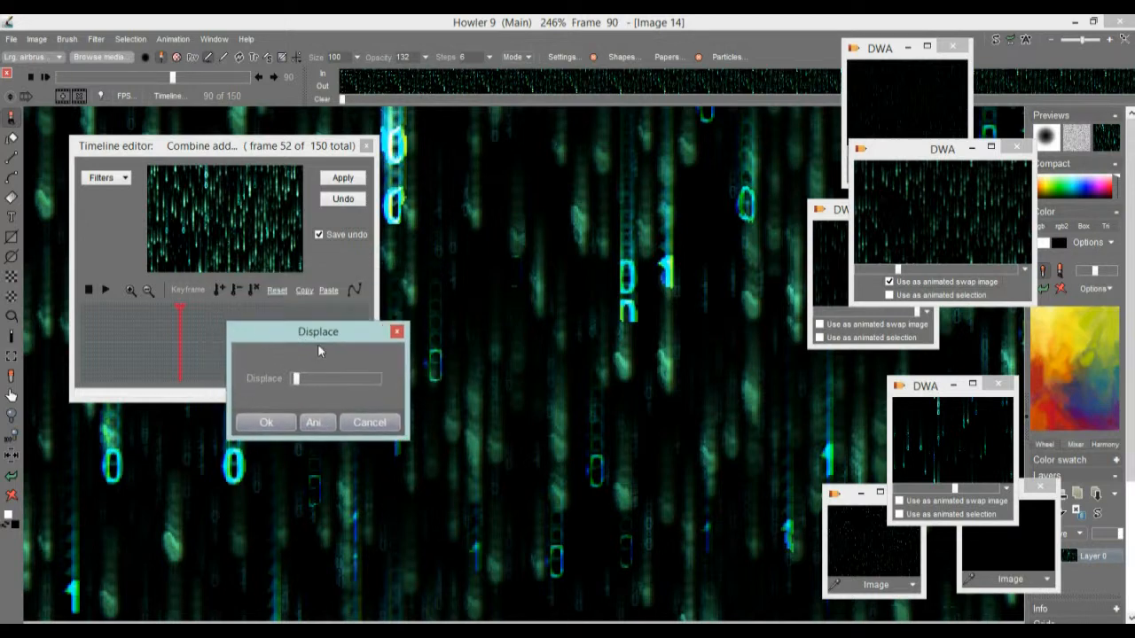
{"action": "left_click", "coordinate": [372, 423]}
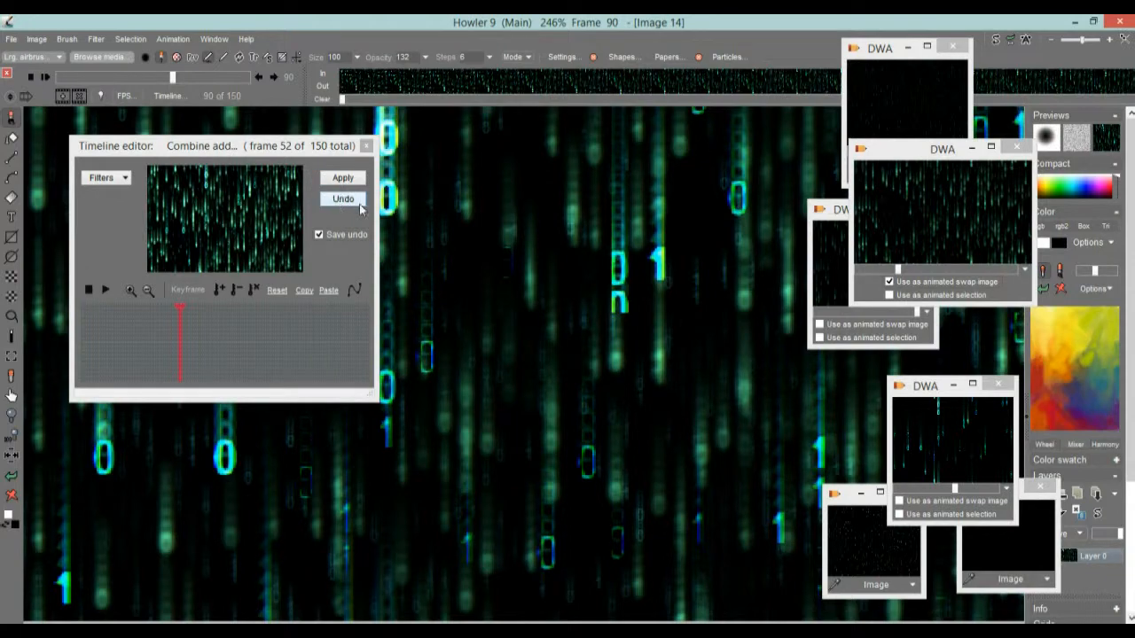
- Move the timeline editor to frame 32 and switch its filter to Color adjustment
{"action": "mouse_move", "coordinate": [240, 332]}
{"action": "left_mouse_down"}
{"action": "mouse_move", "coordinate": [198, 336]}
{"action": "mouse_move", "coordinate": [300, 343]}
{"action": "mouse_move", "coordinate": [177, 335]}
{"action": "mouse_move", "coordinate": [143, 313]}
{"action": "left_mouse_up"}
{"action": "left_click", "coordinate": [106, 178]}
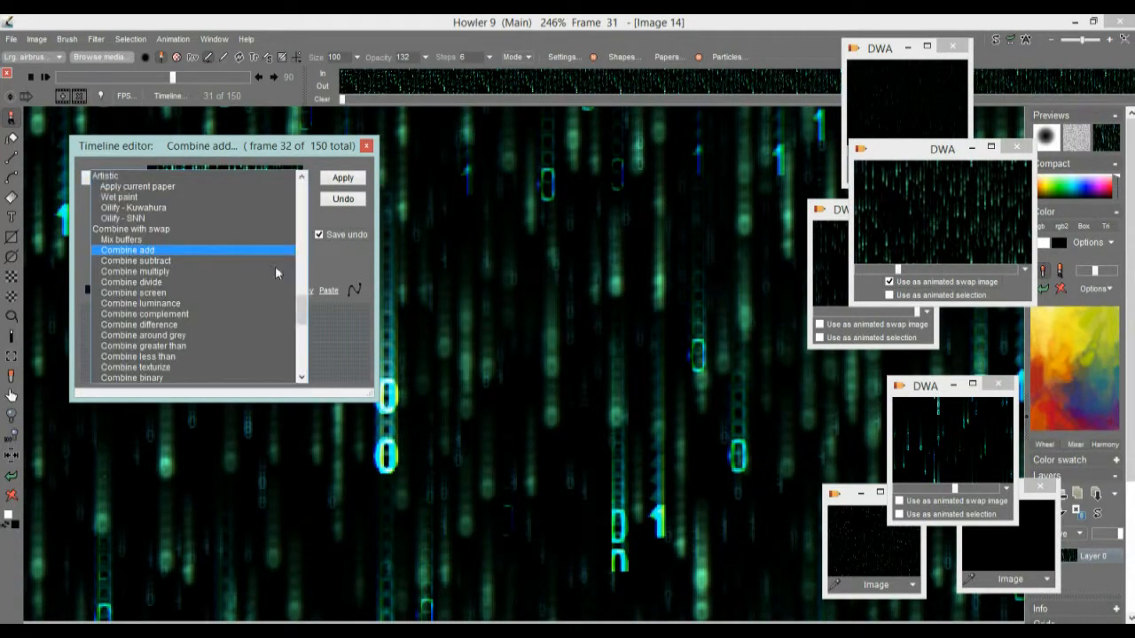
{"action": "left_click_drag", "start_coordinate": [303, 310], "coordinate": [300, 267]}
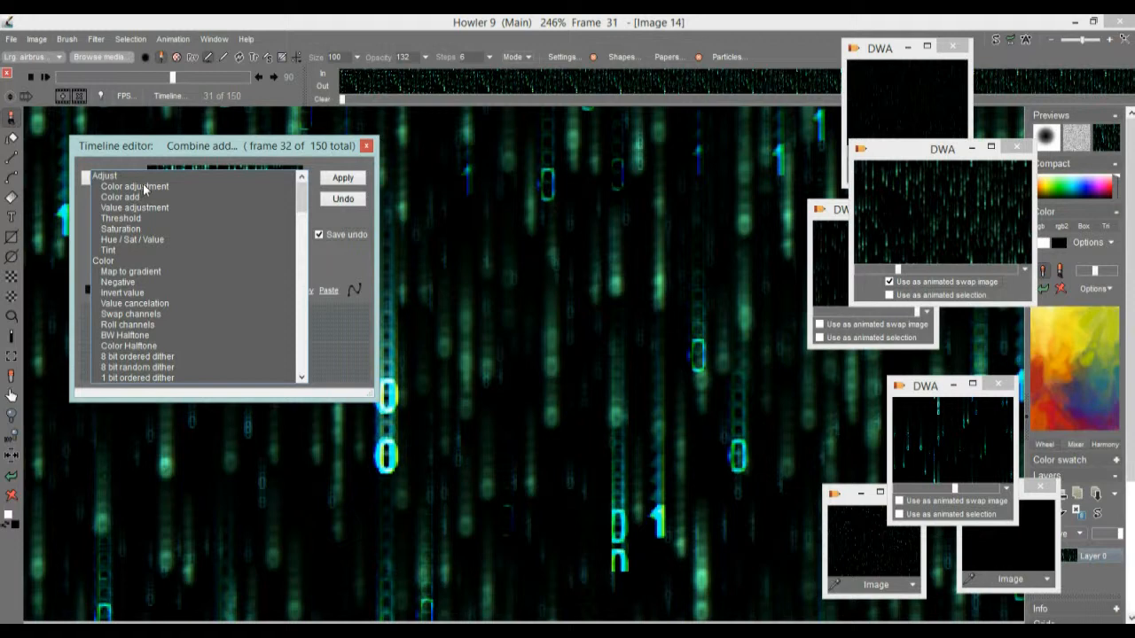
{"action": "left_click", "coordinate": [142, 187]}
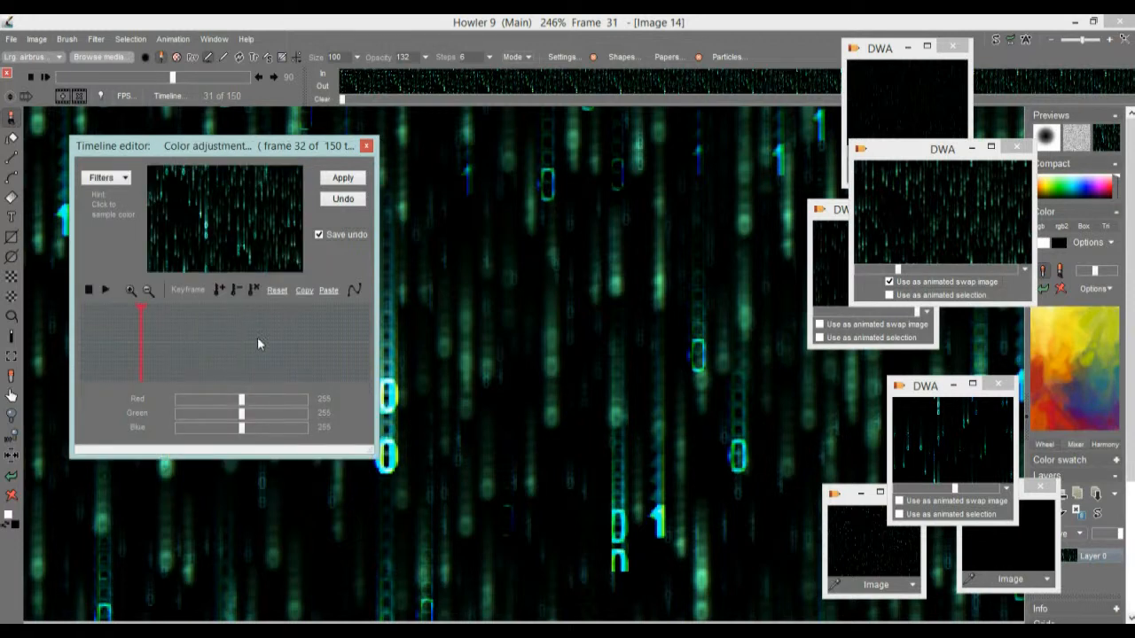
- Try sampled colours and different red, green and blue levels in the Color adjustment, ending with all three channels at 255
{"action": "left_click", "coordinate": [181, 216]}
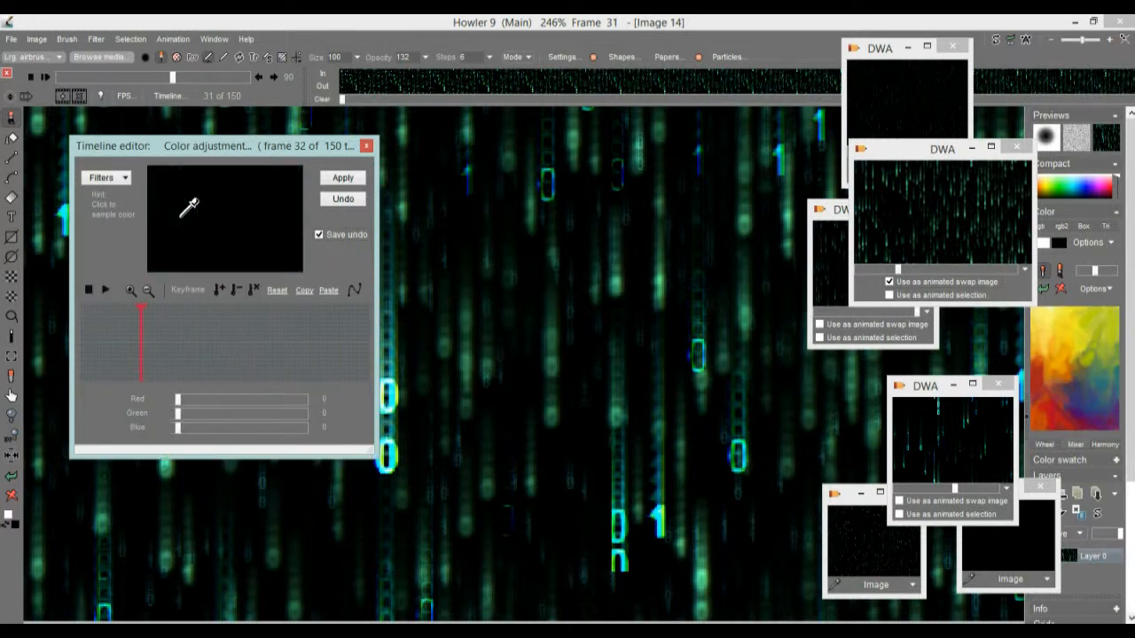
{"action": "left_click", "coordinate": [222, 231]}
{"action": "left_click_drag", "start_coordinate": [208, 398], "coordinate": [331, 414]}
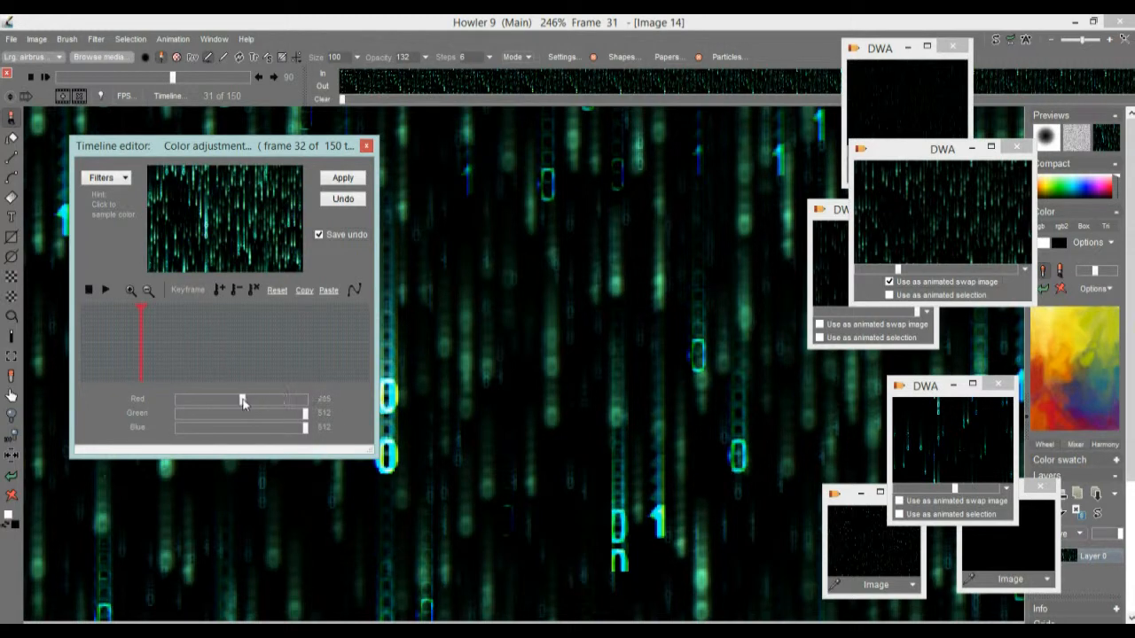
{"action": "left_click", "coordinate": [250, 415]}
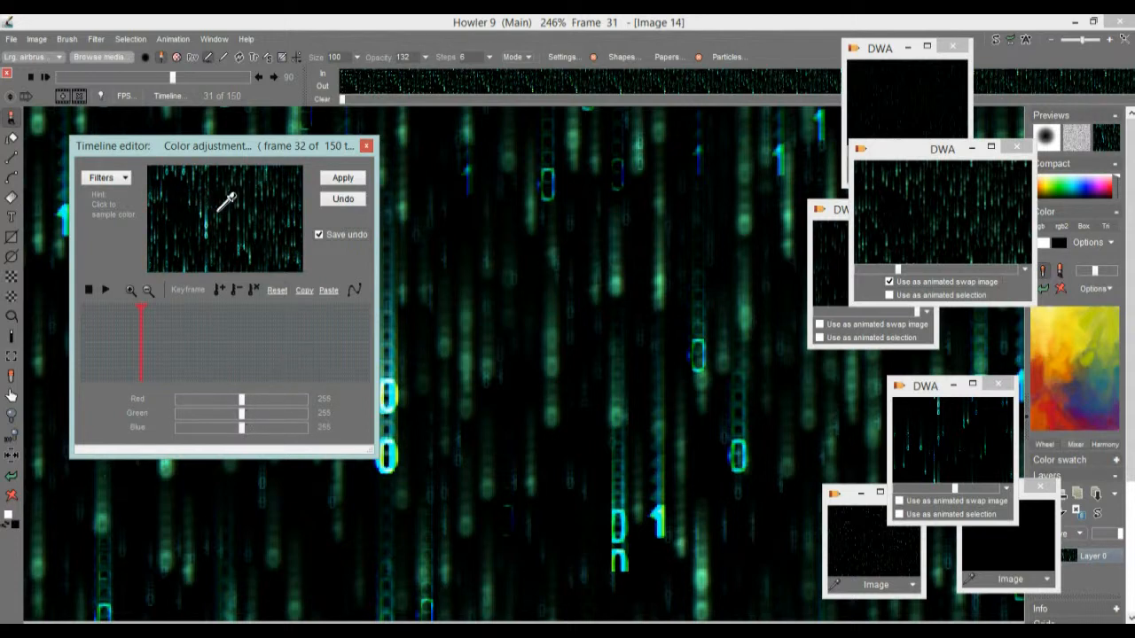
- Apply the Color adjustment to the whole animation, undo it, and scrub the timeline editor to frame 120
{"action": "left_click", "coordinate": [347, 185]}
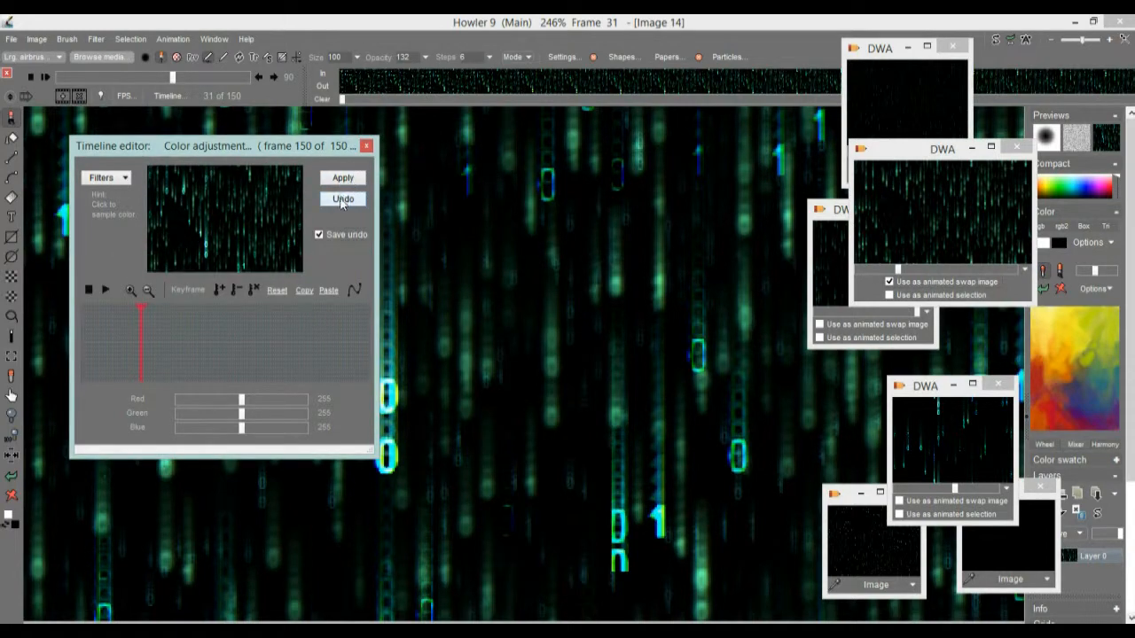
{"action": "left_click", "coordinate": [343, 203]}
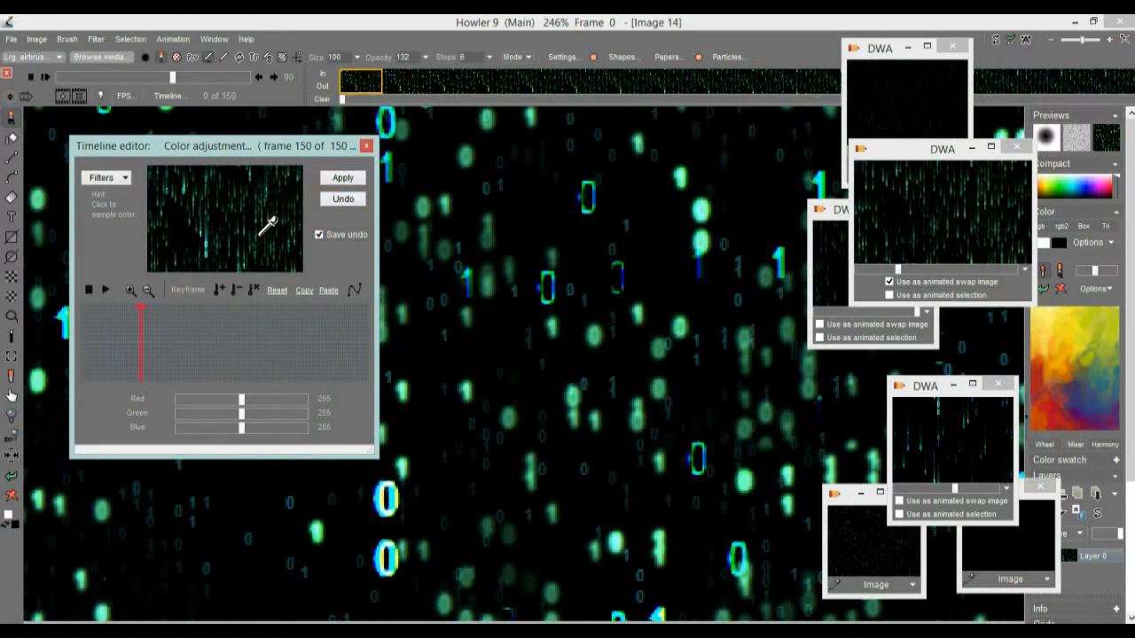
{"action": "left_click_drag", "start_coordinate": [253, 353], "coordinate": [317, 342]}
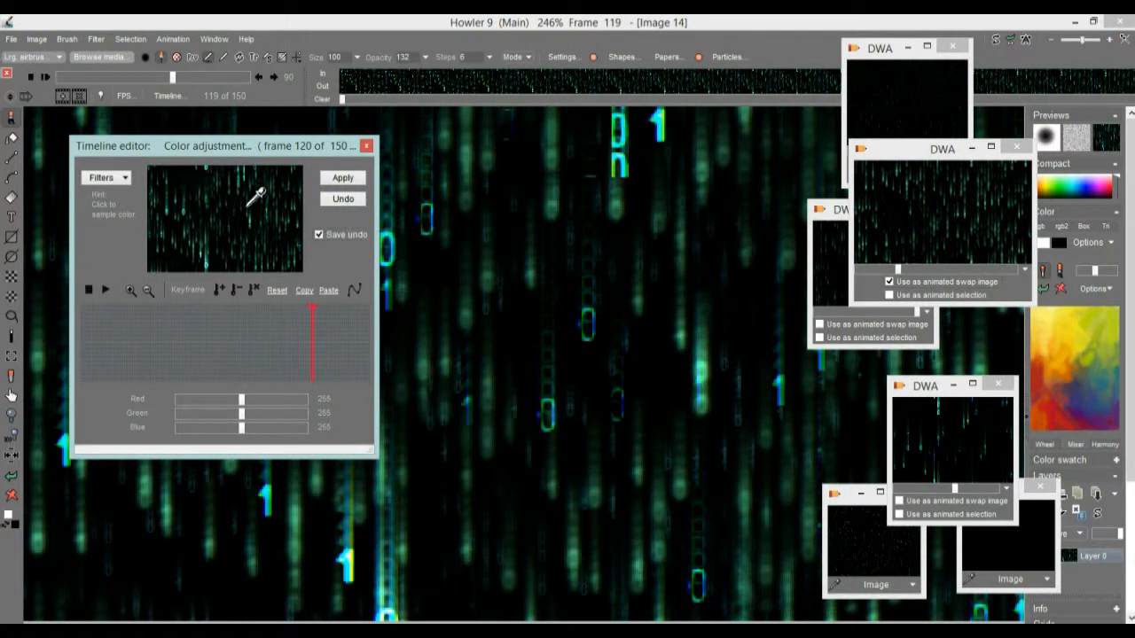
- Move the timeline editor aside, scribble white airbrush strokes over the current frame, and restore the animation with the editor's undo
{"action": "left_click_drag", "start_coordinate": [244, 157], "coordinate": [213, 153]}
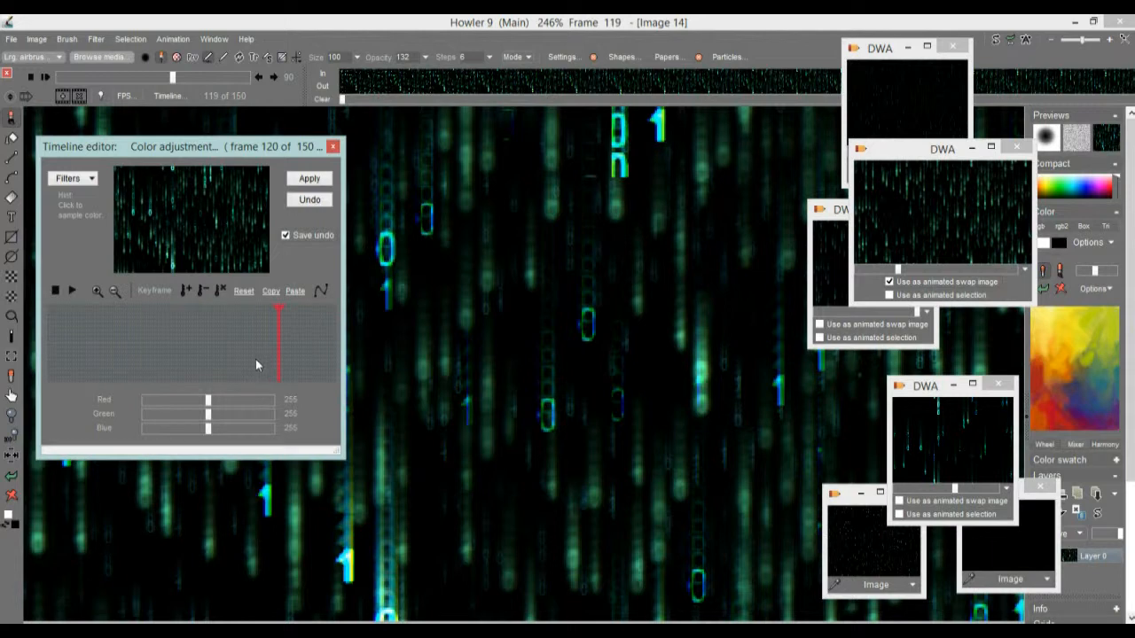
{"action": "mouse_move", "coordinate": [555, 185]}
{"action": "left_mouse_down"}
{"action": "mouse_move", "coordinate": [435, 496]}
{"action": "mouse_move", "coordinate": [641, 351]}
{"action": "mouse_move", "coordinate": [356, 407]}
{"action": "mouse_move", "coordinate": [416, 367]}
{"action": "left_mouse_up"}
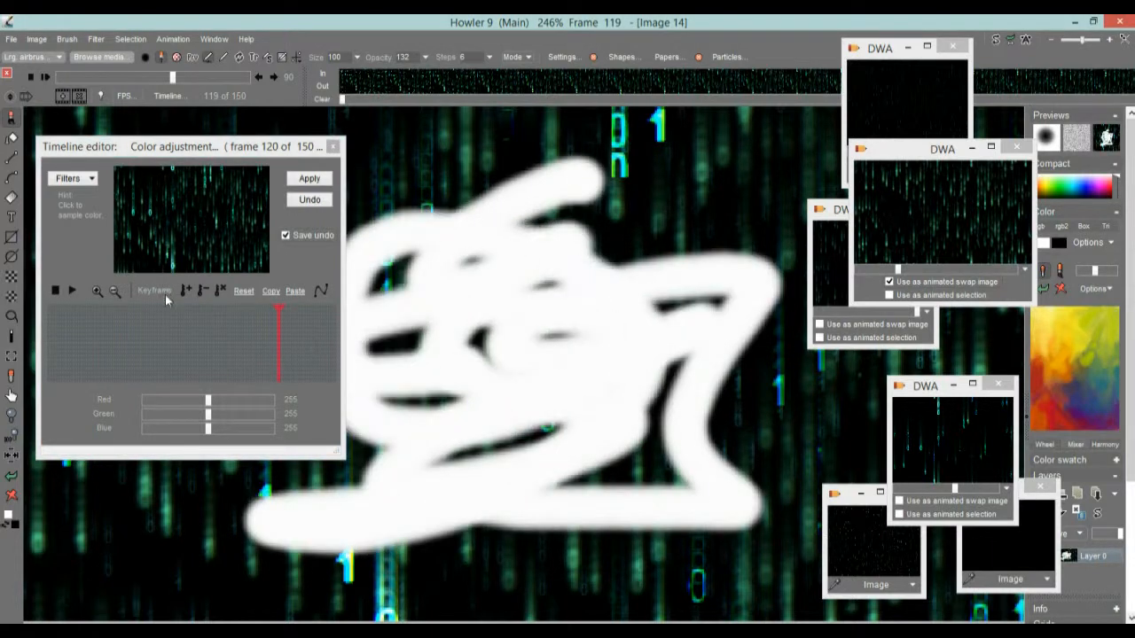
{"action": "left_click", "coordinate": [312, 201]}
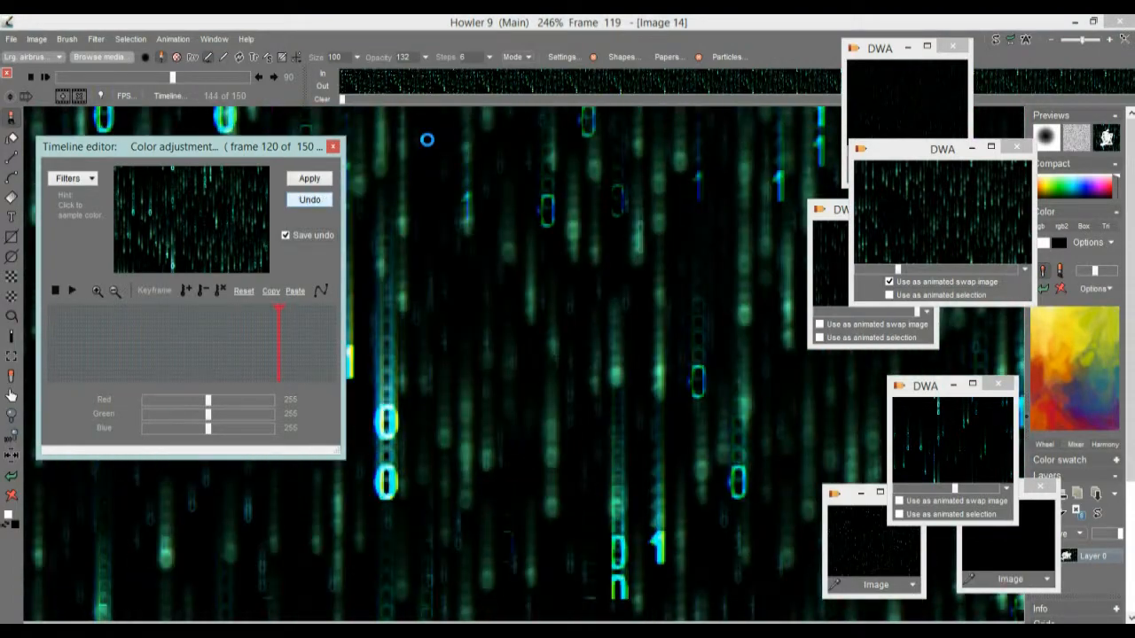
- Go to frame 7 and apply a slight Displace by swap filter to all frames
{"action": "left_click", "coordinate": [32, 76]}
{"action": "mouse_move", "coordinate": [58, 77]}
{"action": "left_mouse_down"}
{"action": "mouse_move", "coordinate": [249, 77]}
{"action": "mouse_move", "coordinate": [67, 77]}
{"action": "left_mouse_up"}
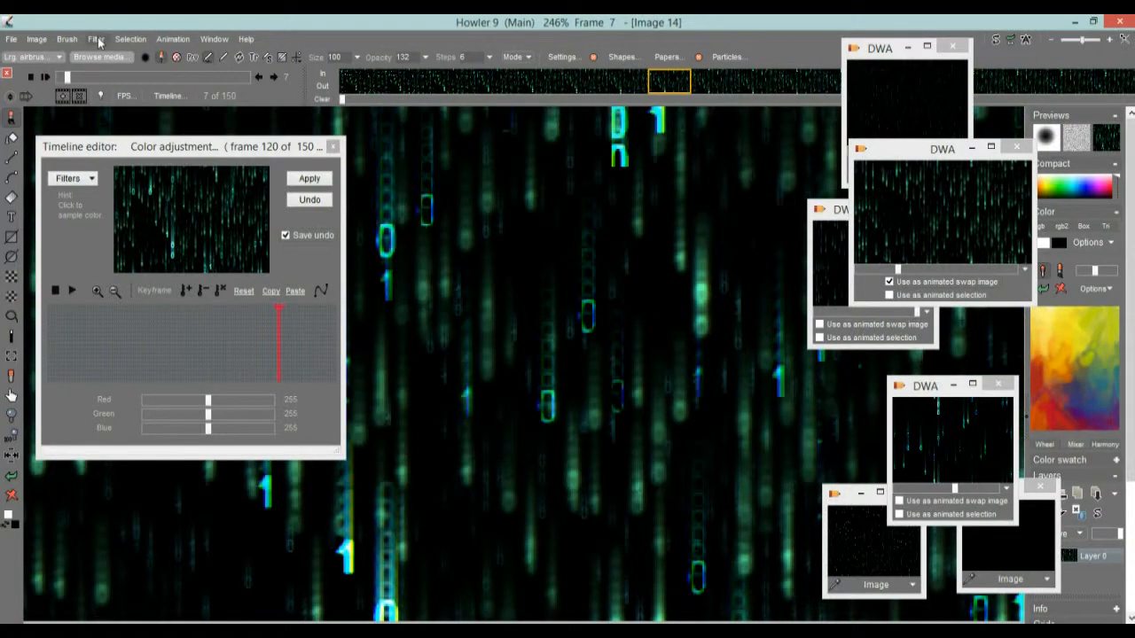
{"action": "left_click", "coordinate": [96, 39]}
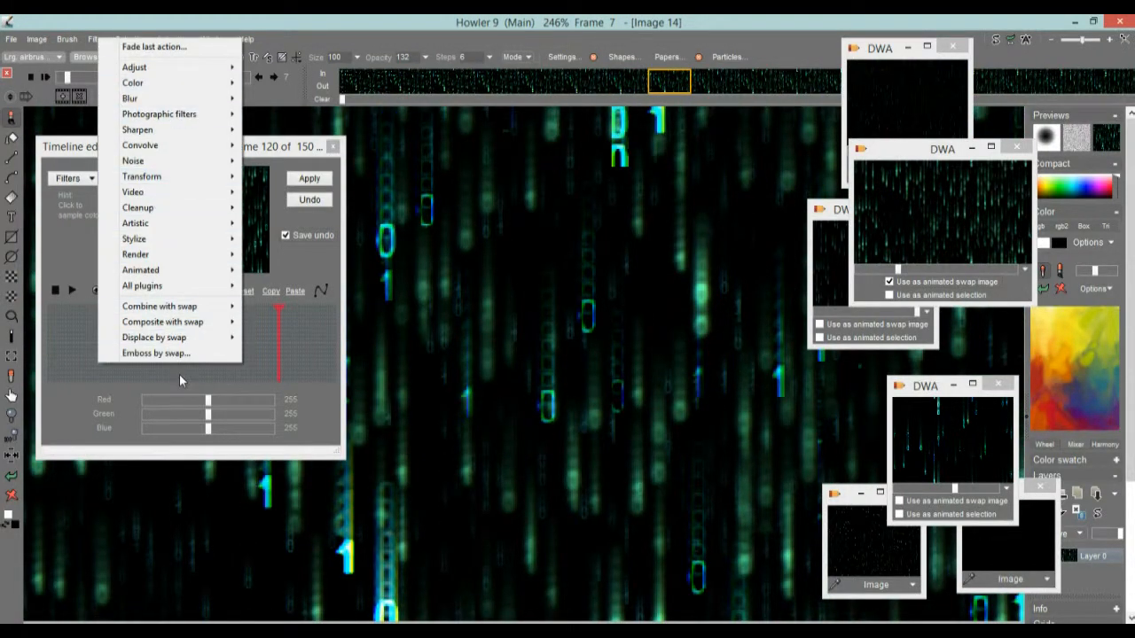
{"action": "mouse_move", "coordinate": [176, 342]}
{"action": "left_click", "coordinate": [277, 337]}
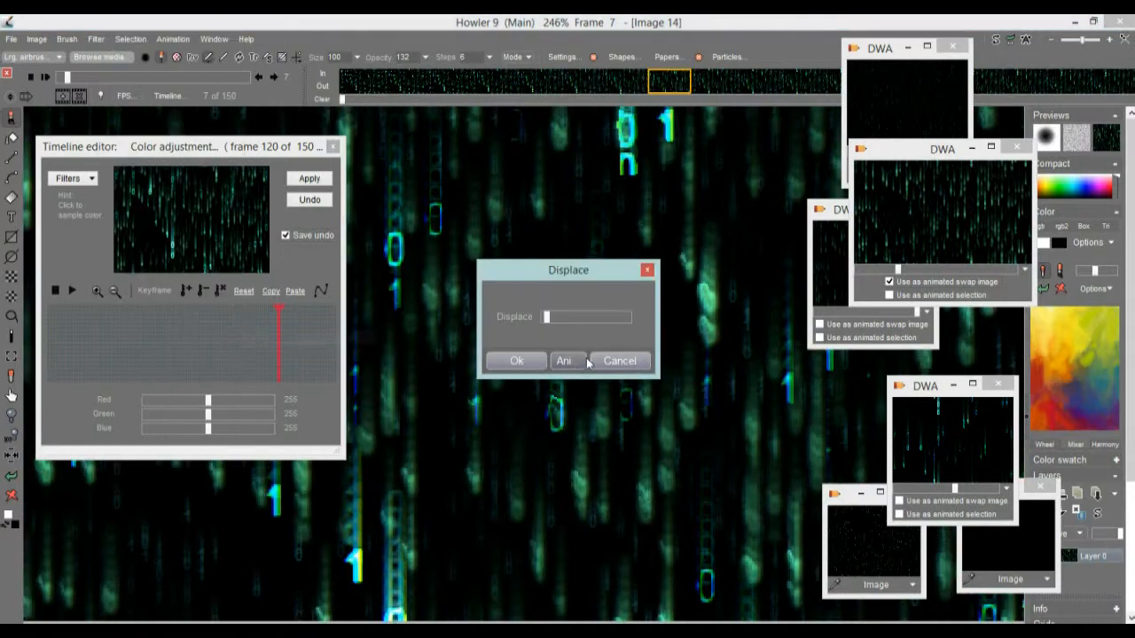
{"action": "left_click_drag", "start_coordinate": [555, 317], "coordinate": [551, 319]}
{"action": "left_click", "coordinate": [564, 363]}
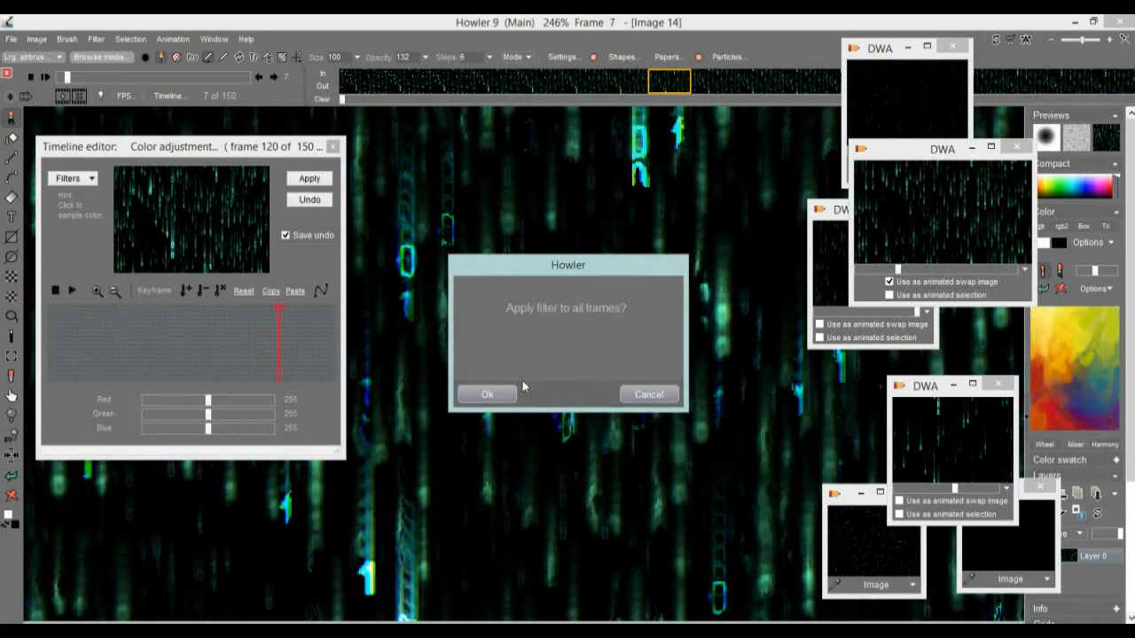
{"action": "left_click", "coordinate": [486, 393]}
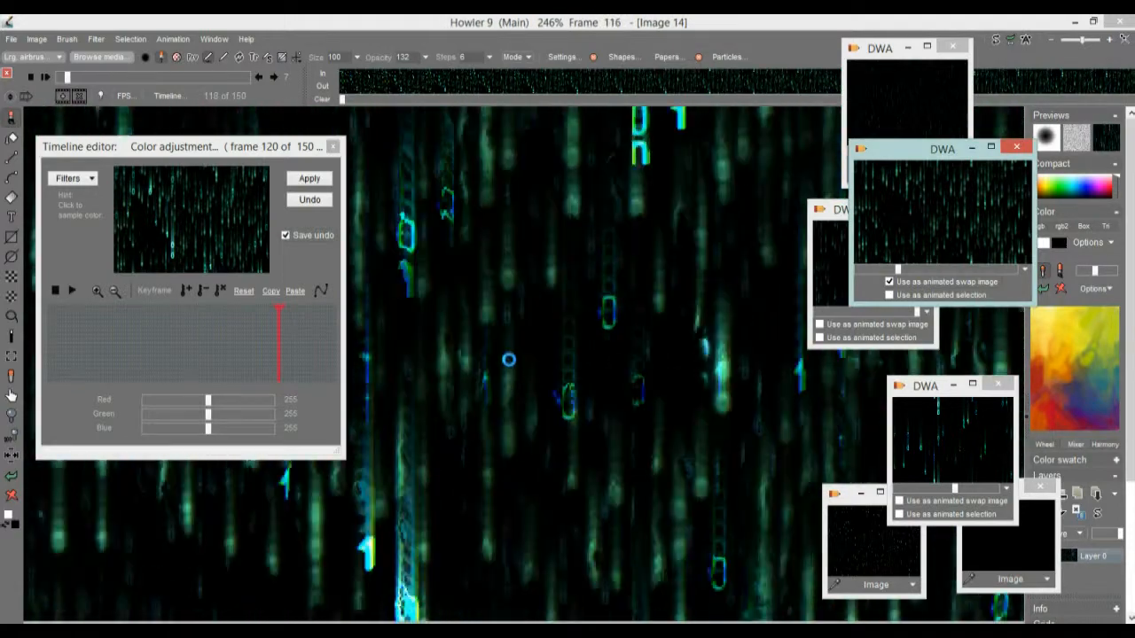
- Review the slightly displaced animation by playing and scrubbing it to frame 25, and undo the displacement
{"action": "mouse_move", "coordinate": [101, 344]}
{"action": "left_mouse_down"}
{"action": "mouse_move", "coordinate": [186, 328]}
{"action": "mouse_move", "coordinate": [160, 328]}
{"action": "left_mouse_up"}
{"action": "left_click", "coordinate": [46, 77]}
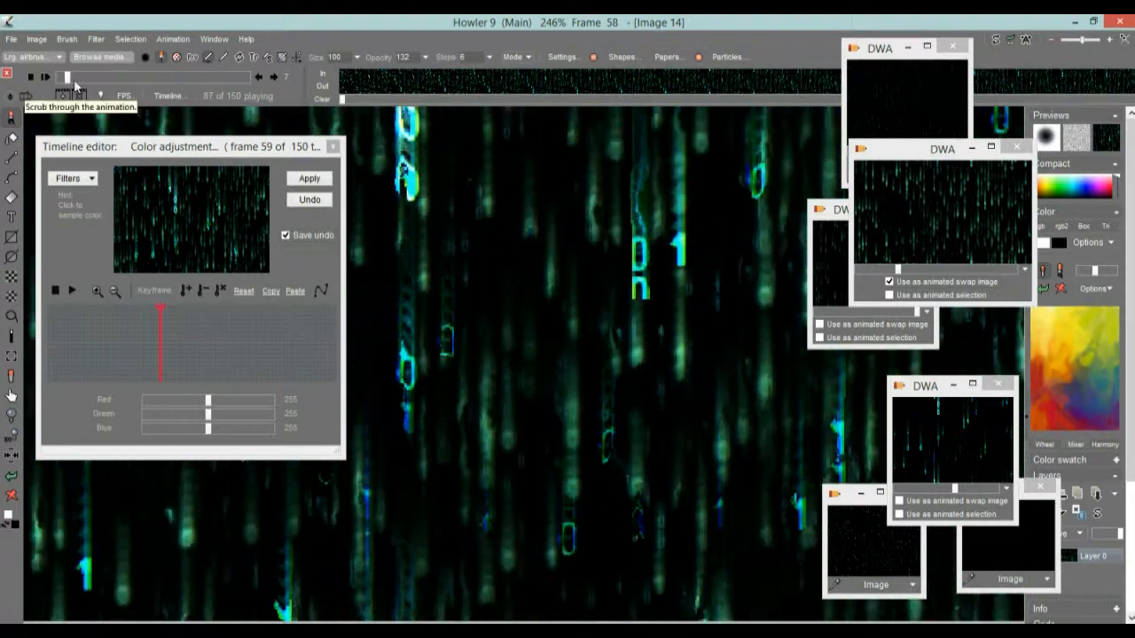
{"action": "mouse_move", "coordinate": [72, 78]}
{"action": "left_mouse_down"}
{"action": "mouse_move", "coordinate": [104, 79]}
{"action": "mouse_move", "coordinate": [90, 79]}
{"action": "left_mouse_up"}
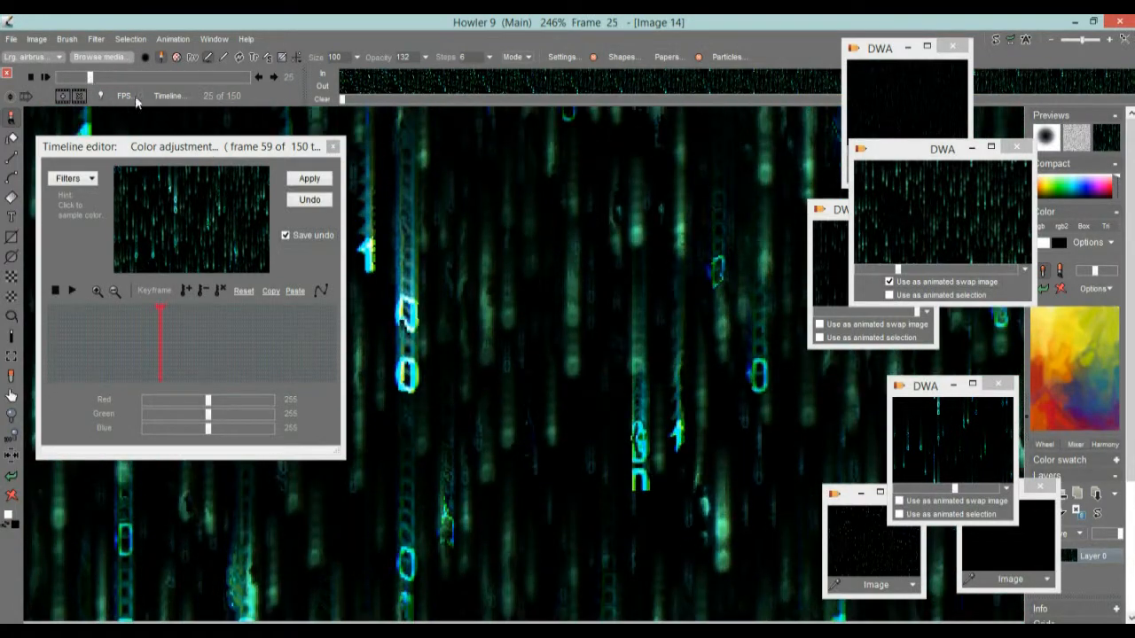
{"action": "left_click", "coordinate": [309, 200]}
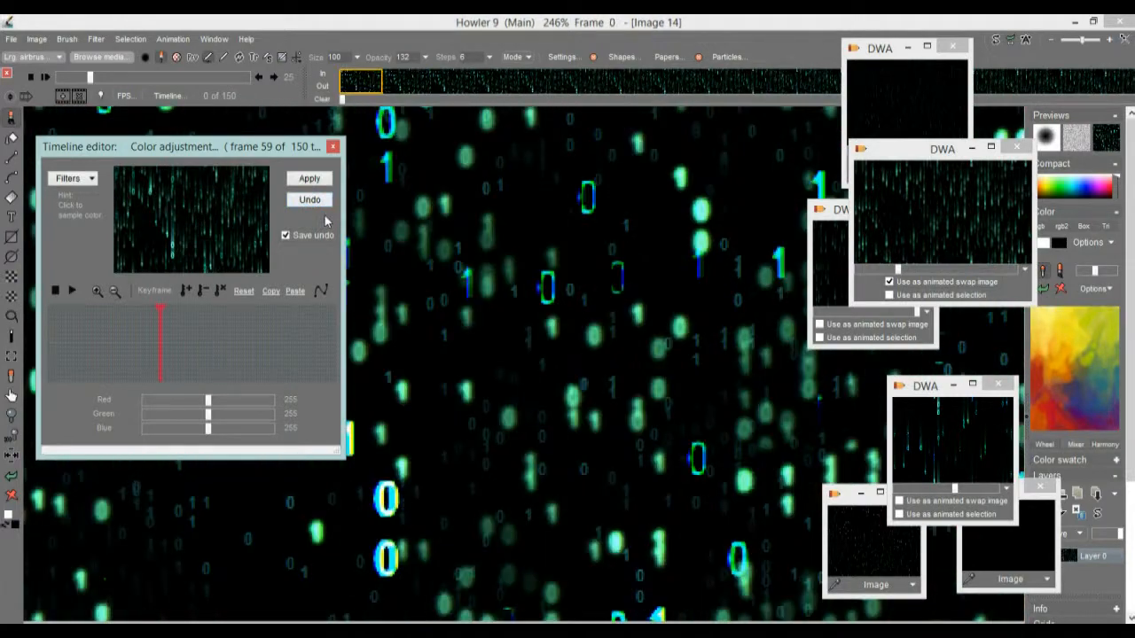
- Apply the Displace by swap filter to all frames with a displacement of about two thirds of its range, and view frame 53
{"action": "left_click", "coordinate": [96, 40]}
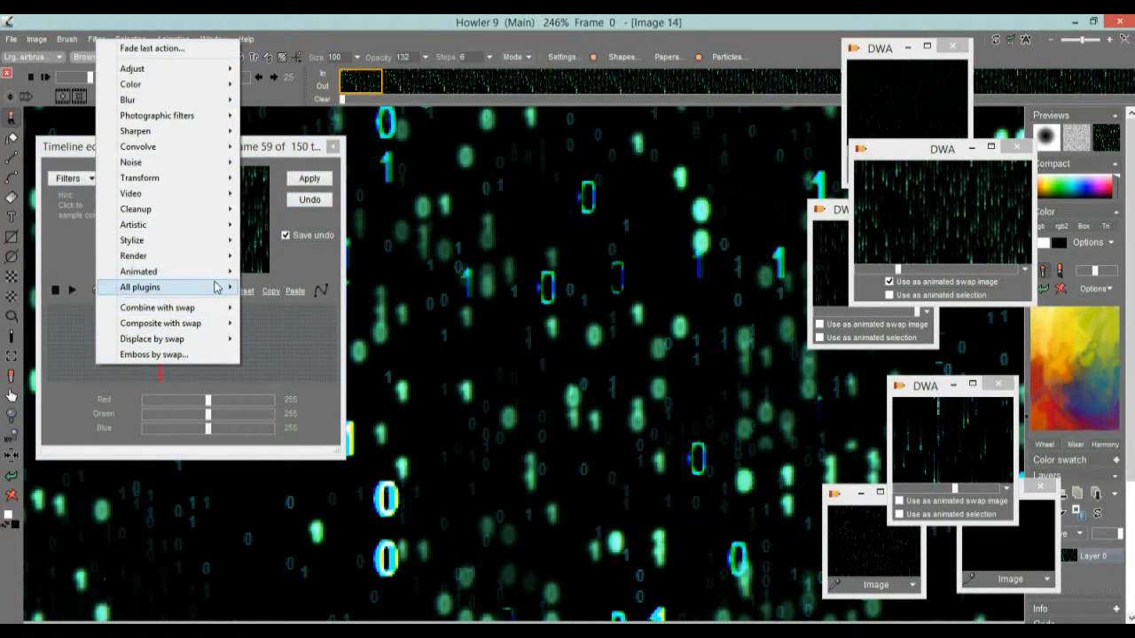
{"action": "mouse_move", "coordinate": [182, 341]}
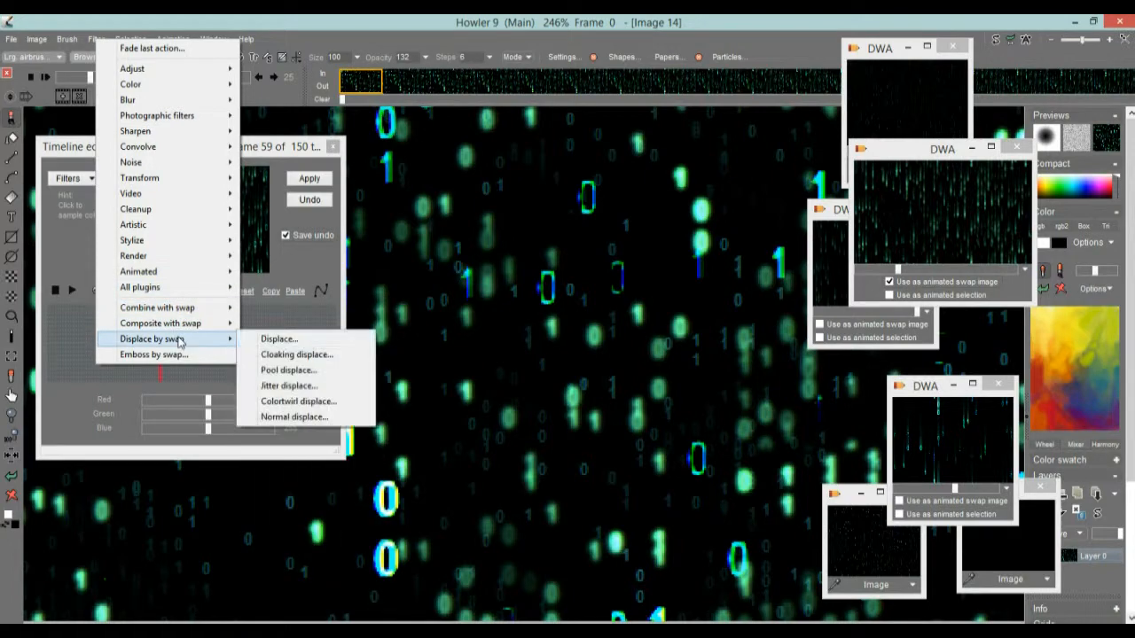
{"action": "left_click", "coordinate": [280, 339]}
{"action": "left_click_drag", "start_coordinate": [552, 317], "coordinate": [571, 317]}
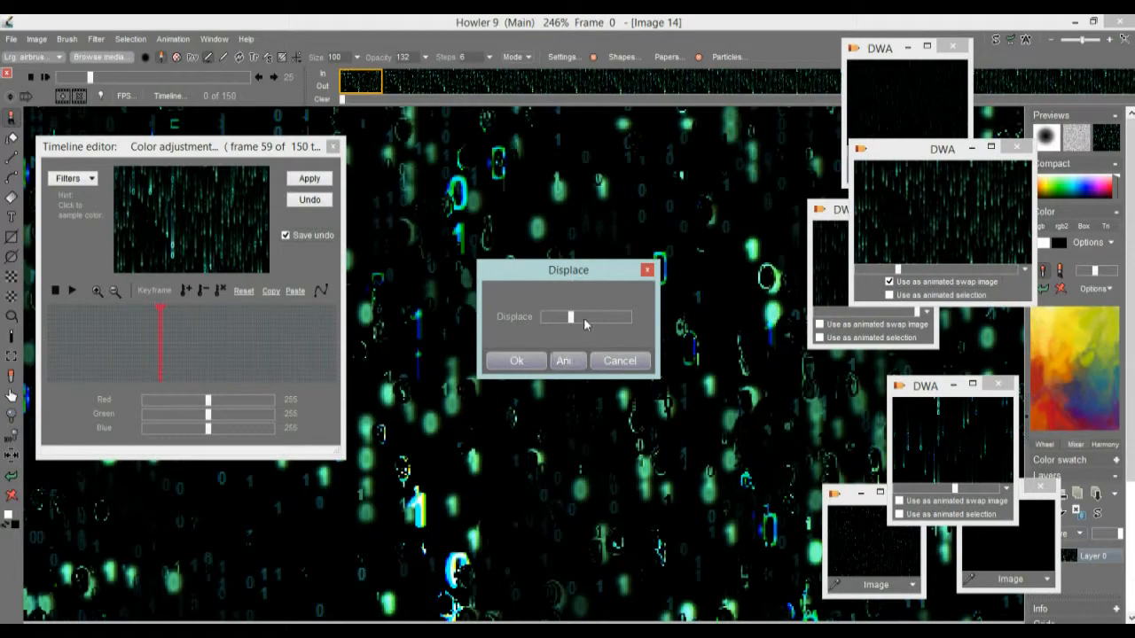
{"action": "left_click_drag", "start_coordinate": [571, 317], "coordinate": [603, 316]}
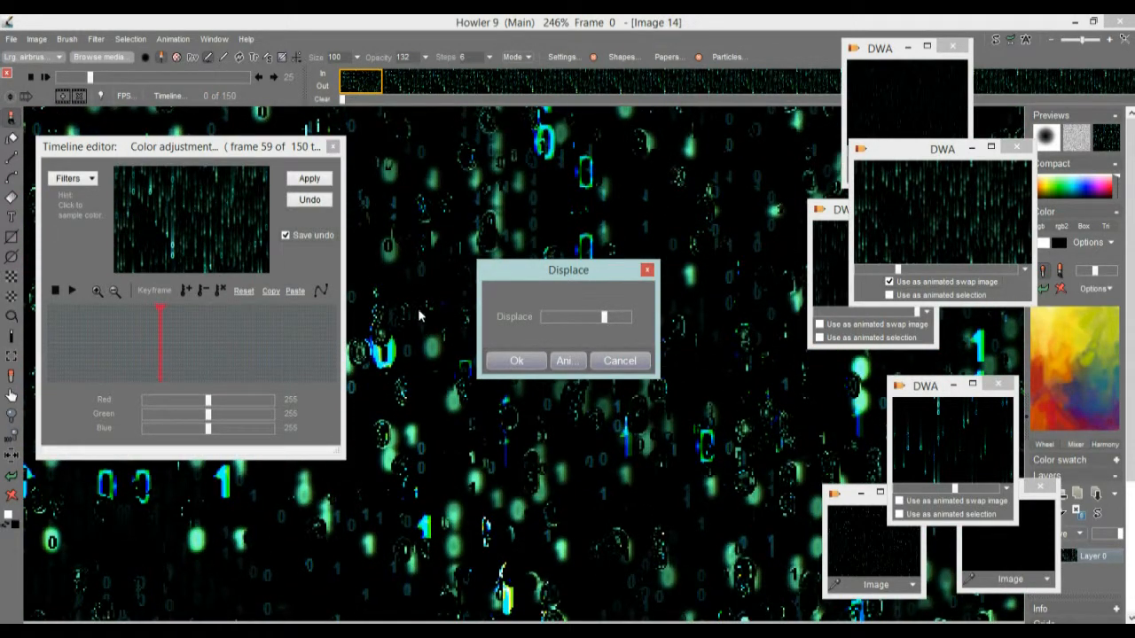
{"action": "left_click_drag", "start_coordinate": [593, 318], "coordinate": [605, 318]}
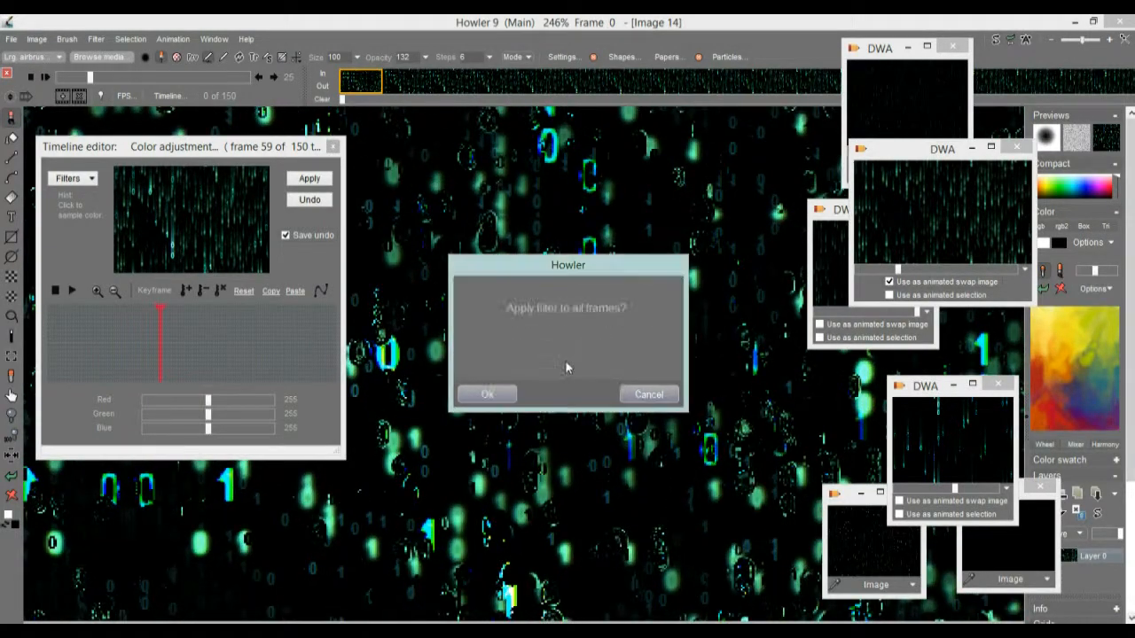
{"action": "left_click", "coordinate": [487, 395]}
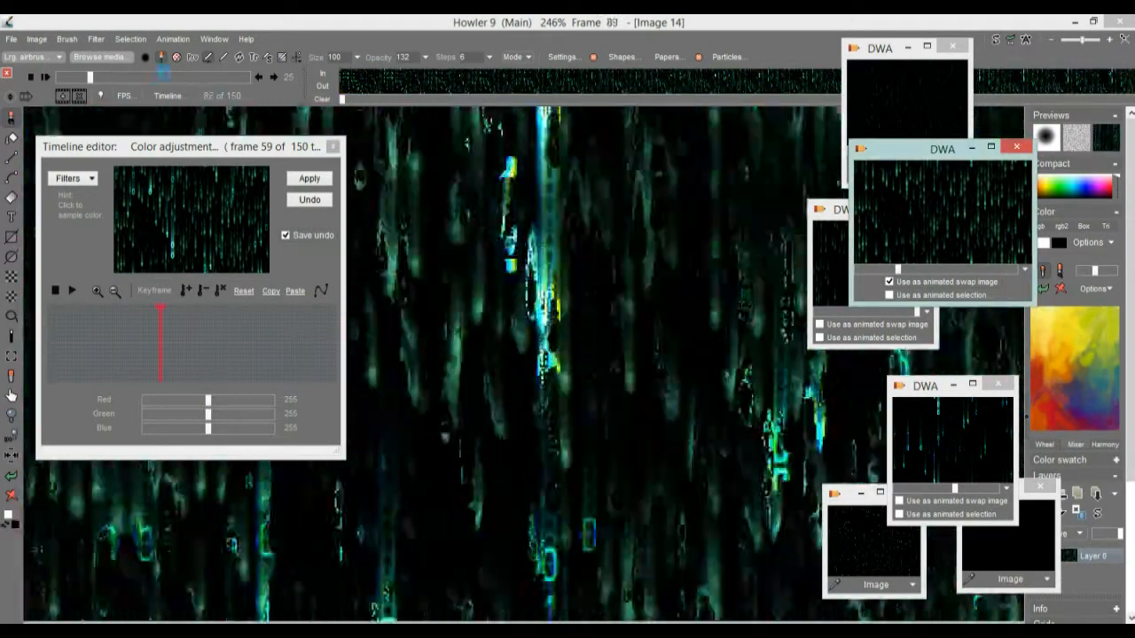
{"action": "left_click_drag", "start_coordinate": [91, 78], "coordinate": [125, 77]}
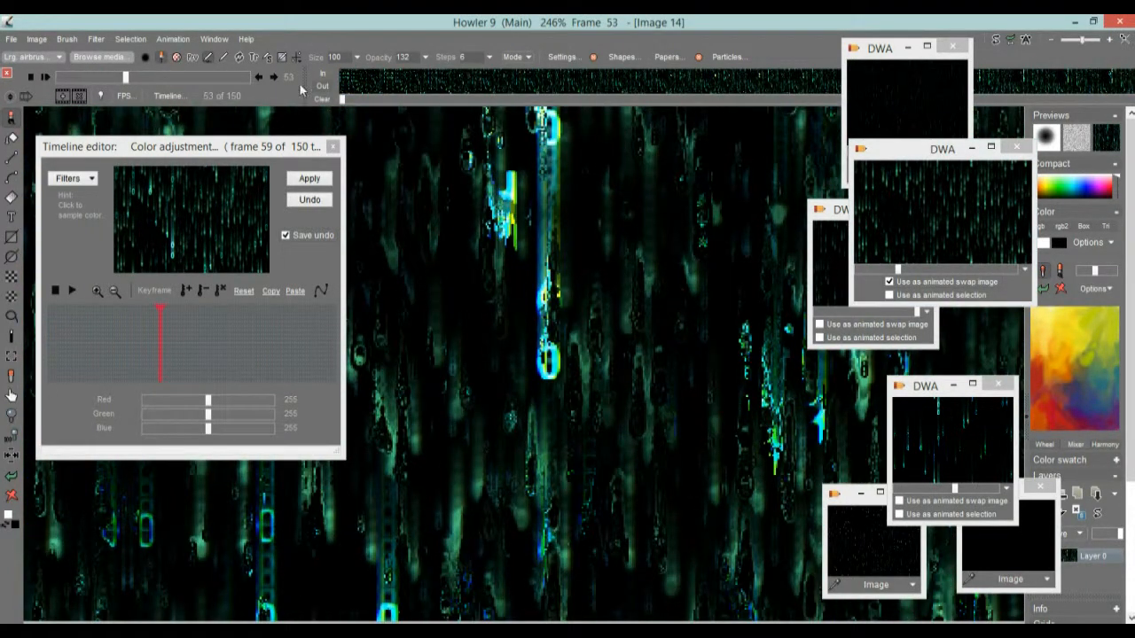
- Review the strongly displaced animation by scrubbing to frame 46, playing it, and scrubbing to frame 121
{"action": "mouse_move", "coordinate": [124, 78]}
{"action": "left_mouse_down"}
{"action": "mouse_move", "coordinate": [105, 76]}
{"action": "mouse_move", "coordinate": [116, 77]}
{"action": "left_mouse_up"}
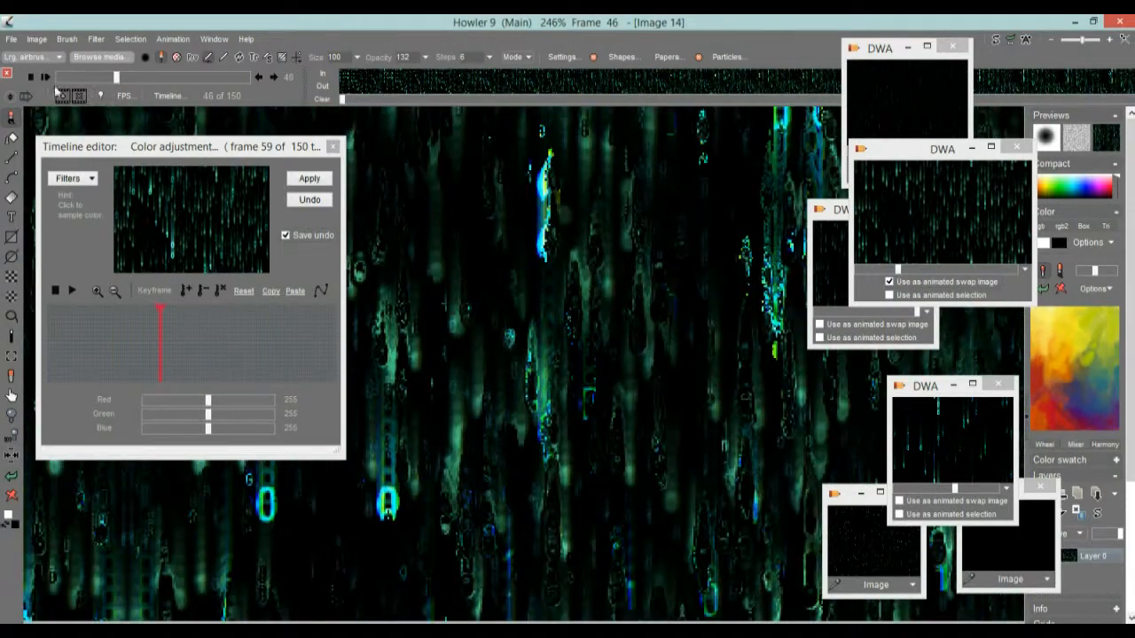
{"action": "left_click", "coordinate": [46, 77]}
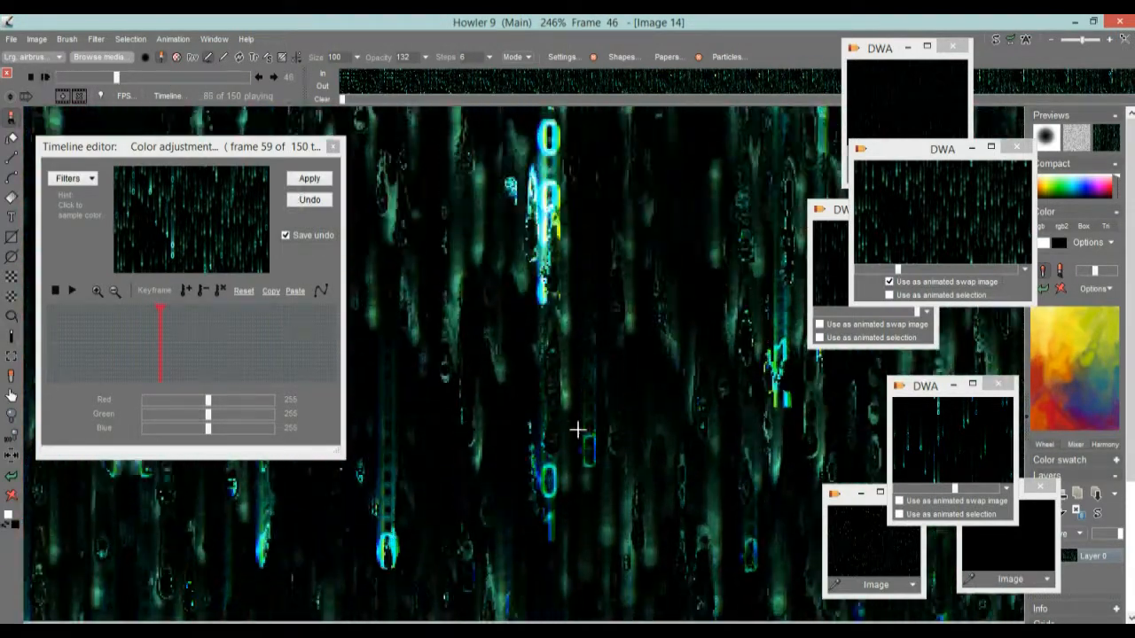
{"action": "left_click_drag", "start_coordinate": [117, 77], "coordinate": [213, 78]}
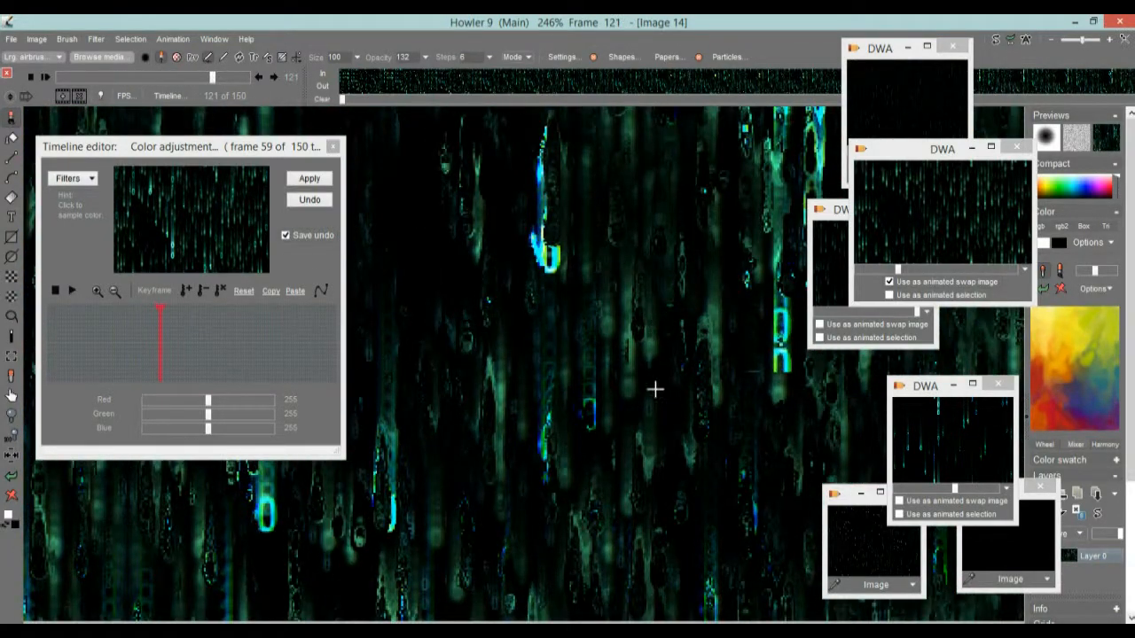
- Invert the image across the whole animation and restore the original frames with the timeline editor's undo
{"action": "left_click", "coordinate": [35, 39]}
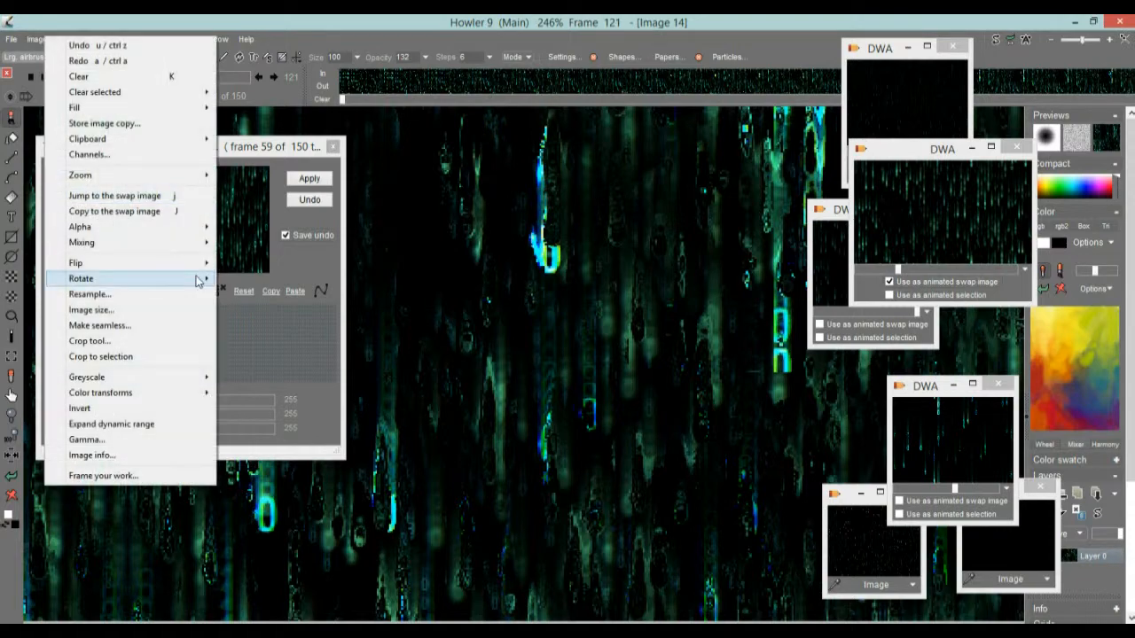
{"action": "left_click", "coordinate": [129, 408]}
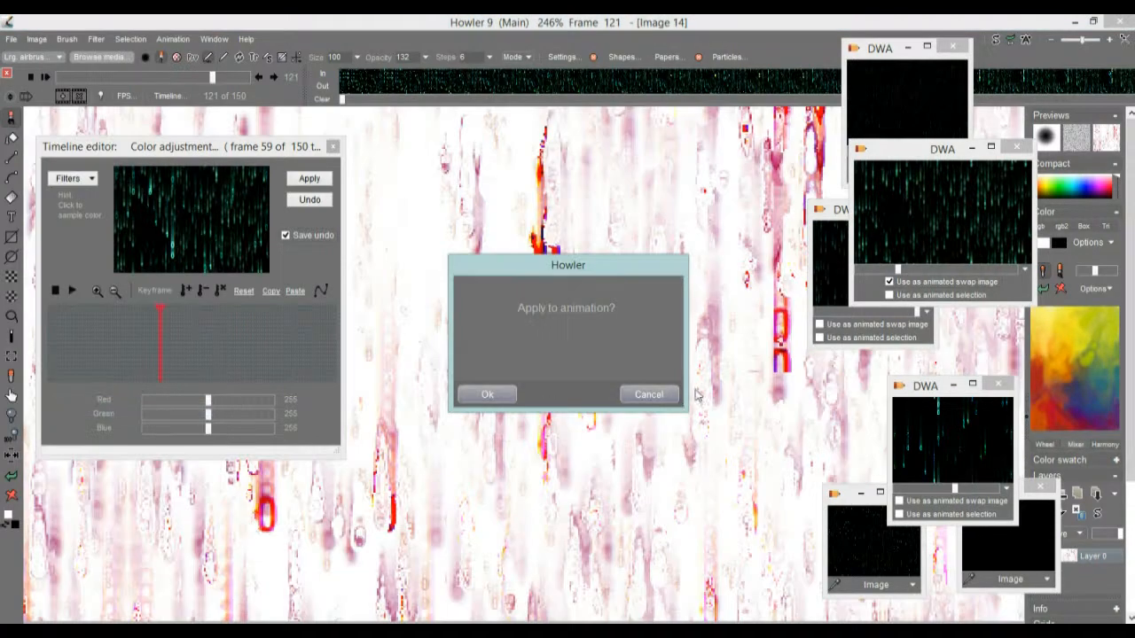
{"action": "left_click", "coordinate": [487, 394]}
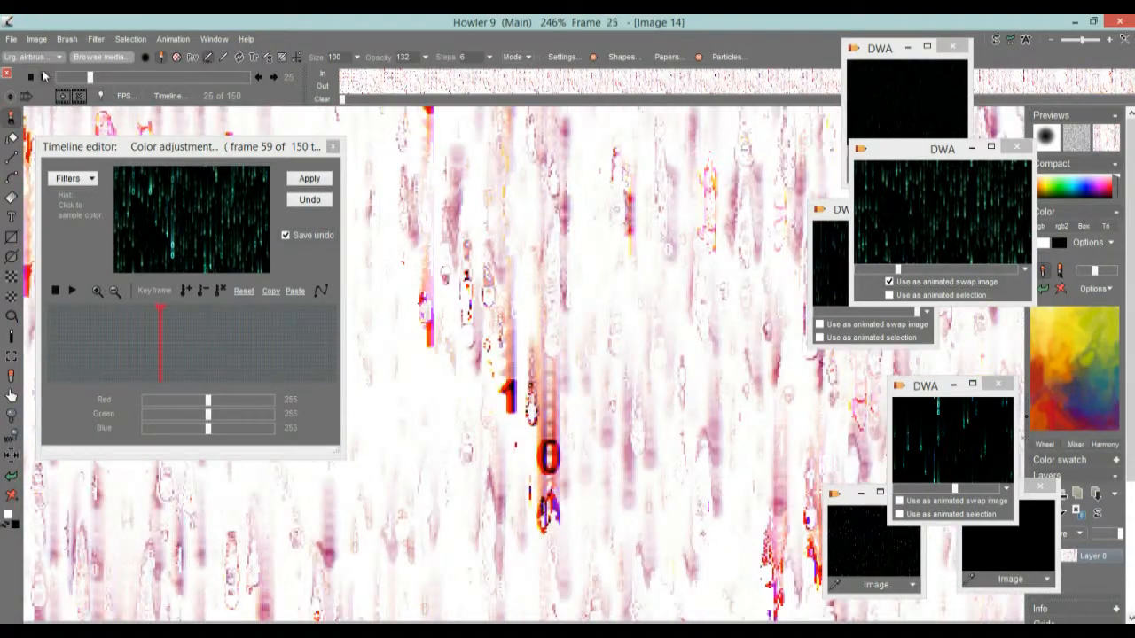
{"action": "left_click", "coordinate": [310, 201]}
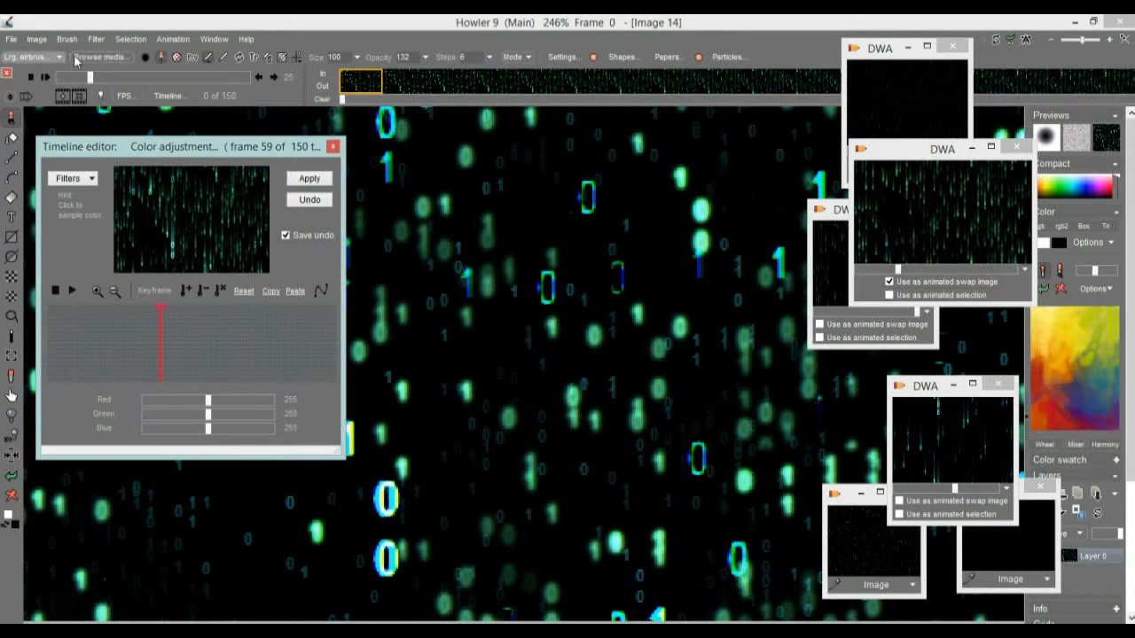
- Apply the Roll channels color filter to all frames of the animation
{"action": "left_click", "coordinate": [95, 39]}
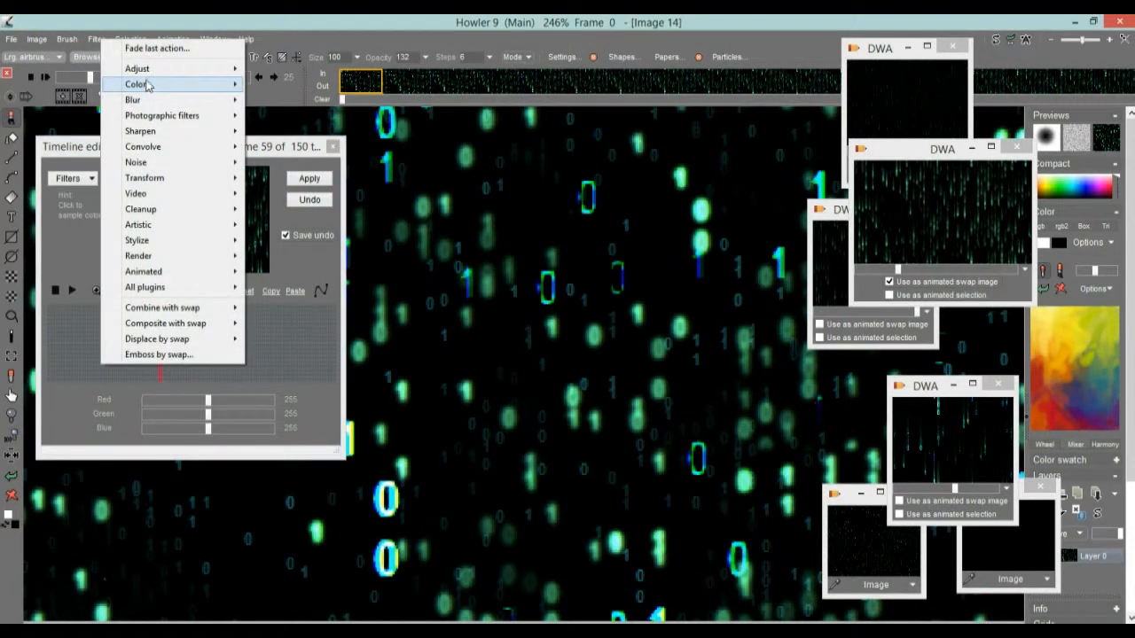
{"action": "mouse_move", "coordinate": [147, 85]}
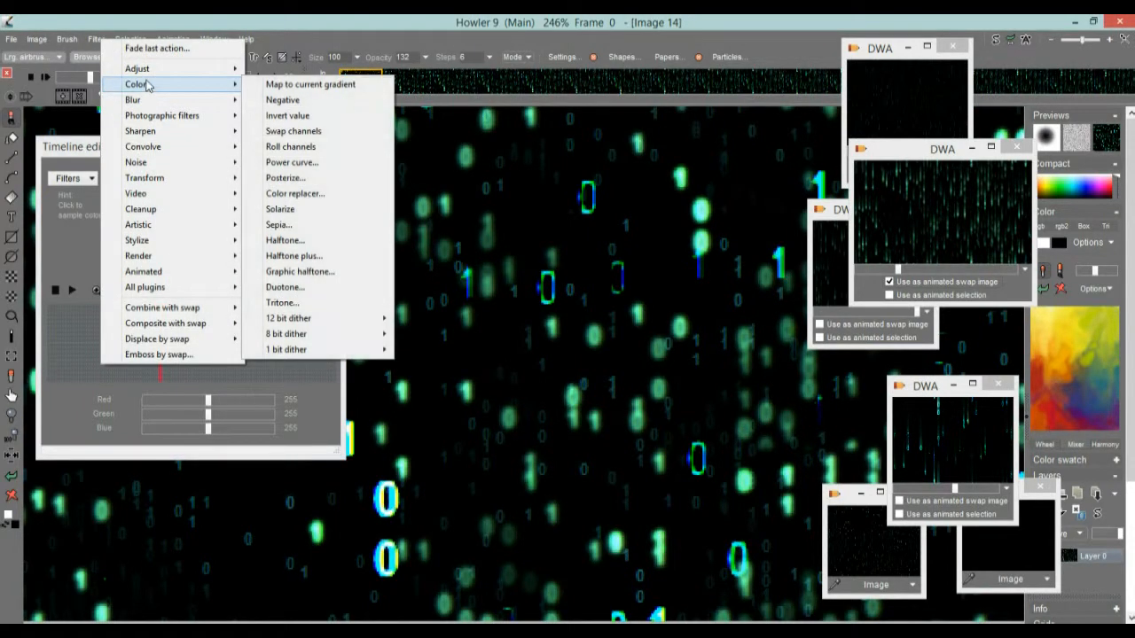
{"action": "left_click", "coordinate": [305, 148]}
{"action": "left_click", "coordinate": [483, 394]}
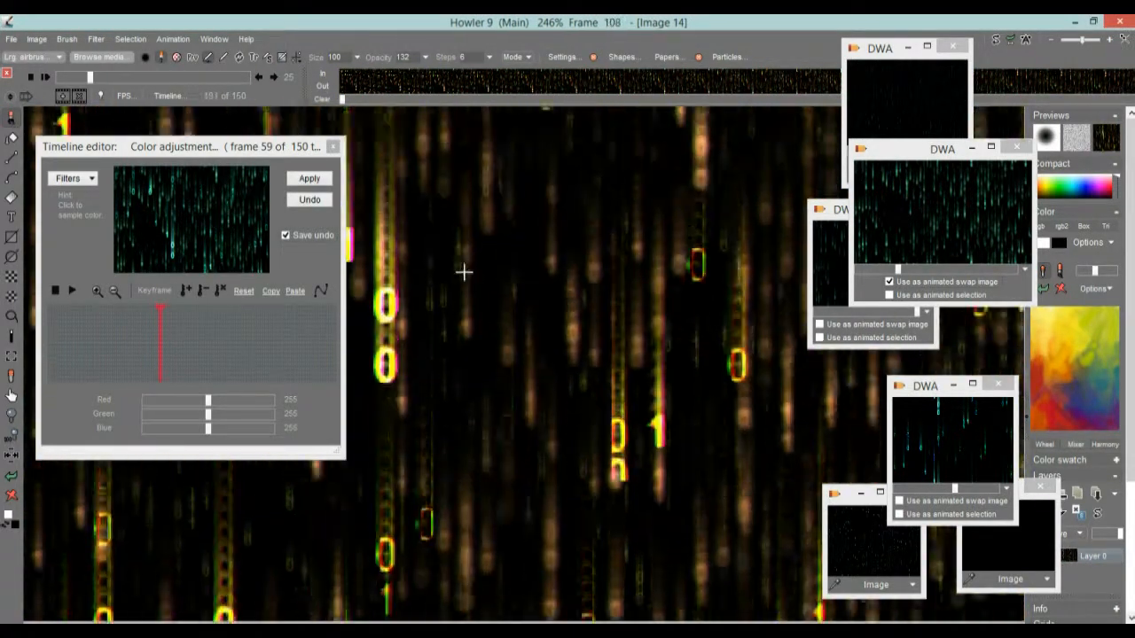
- Review the channel-rolled animation by playing it from frame 0, and undo the channel roll
{"action": "left_click_drag", "start_coordinate": [89, 82], "coordinate": [43, 73]}
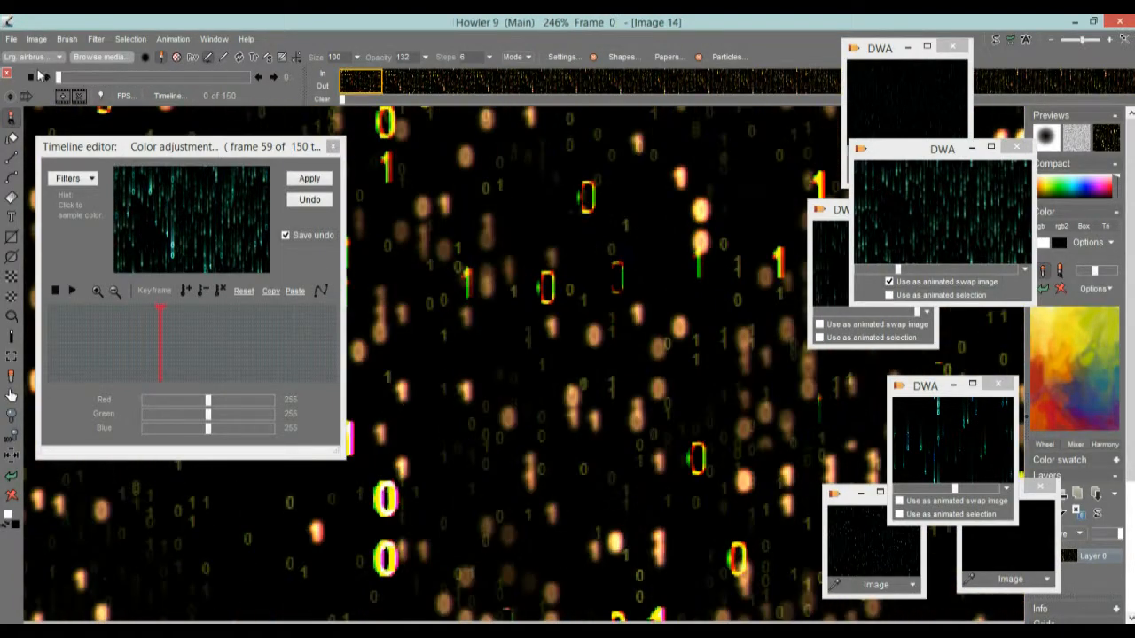
{"action": "left_click", "coordinate": [40, 75]}
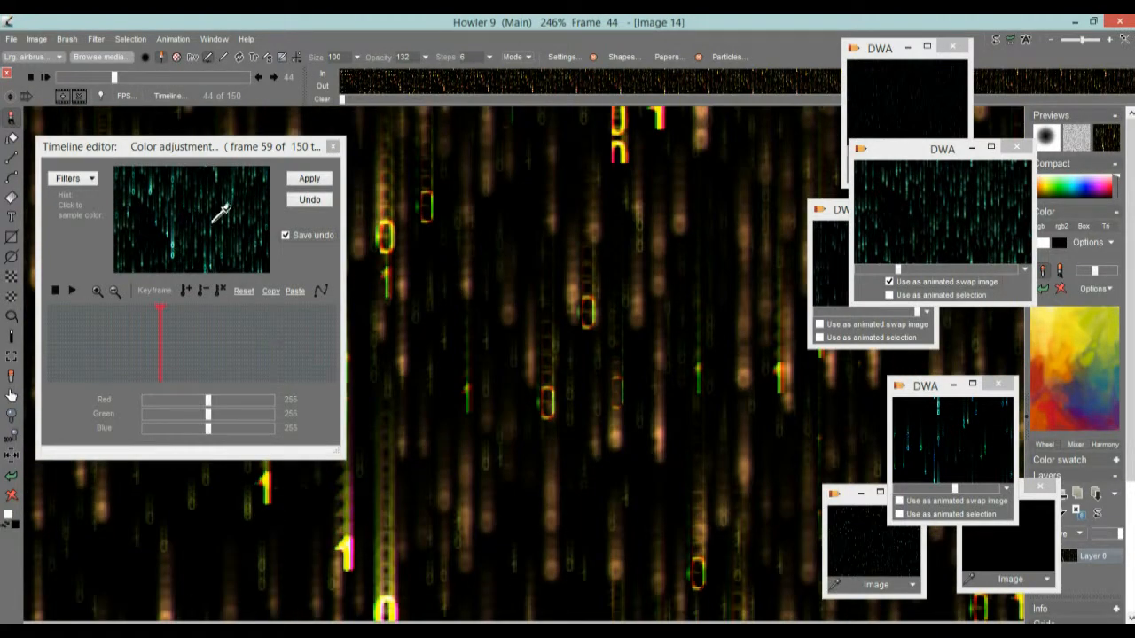
{"action": "left_click", "coordinate": [315, 203]}
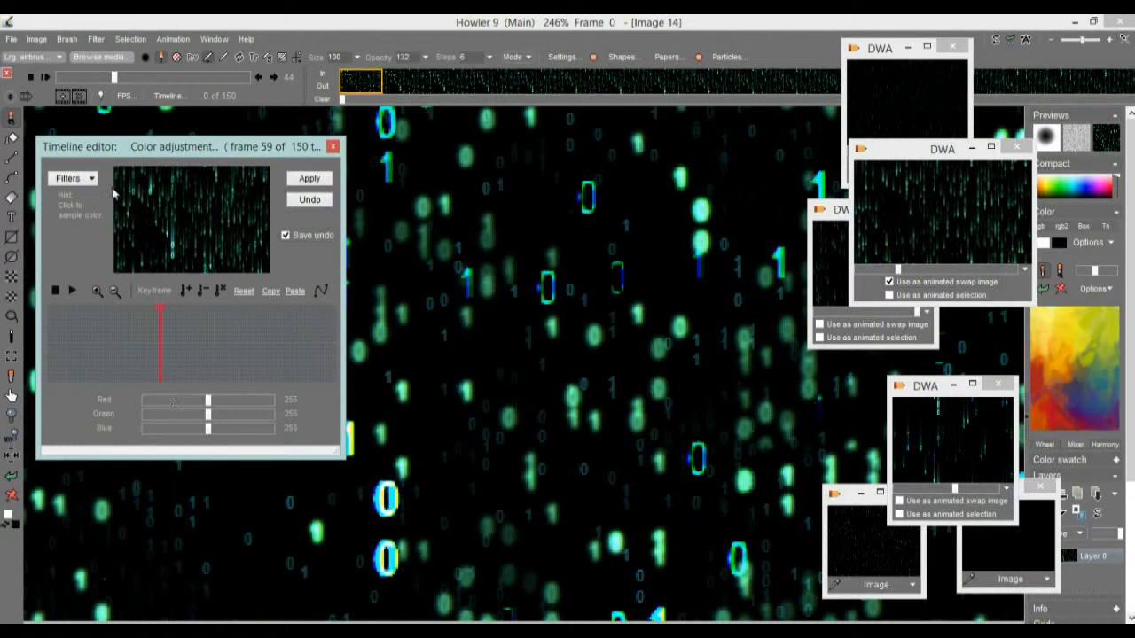
- Choose the Cloaking displace filter in the timeline editor and set its max displace to 18
{"action": "left_click", "coordinate": [75, 179]}
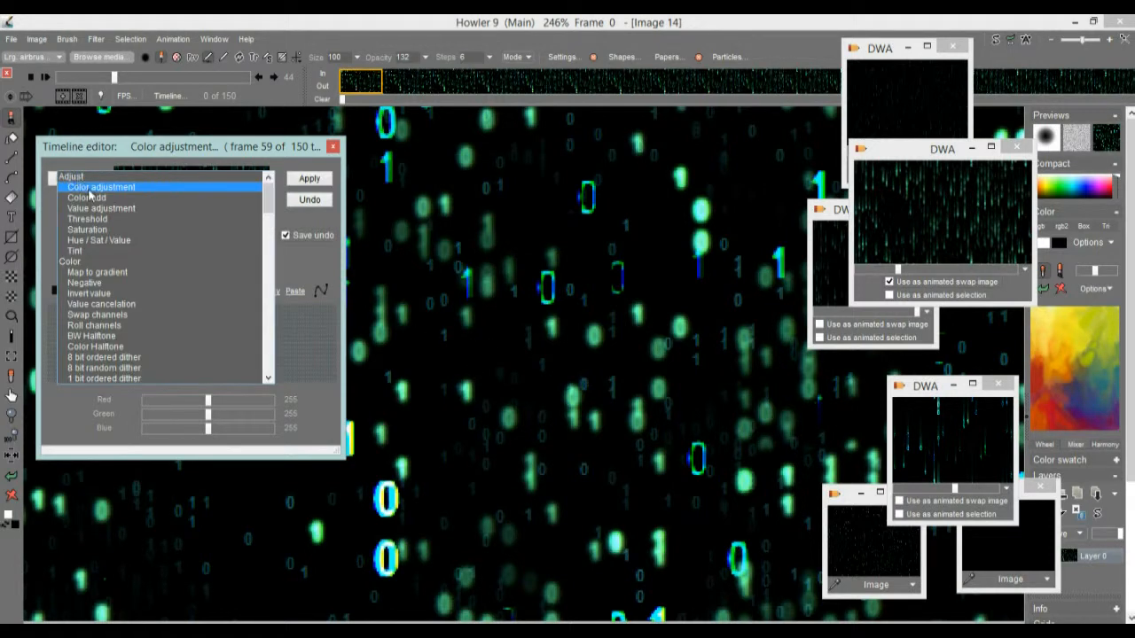
{"action": "left_click", "coordinate": [85, 161]}
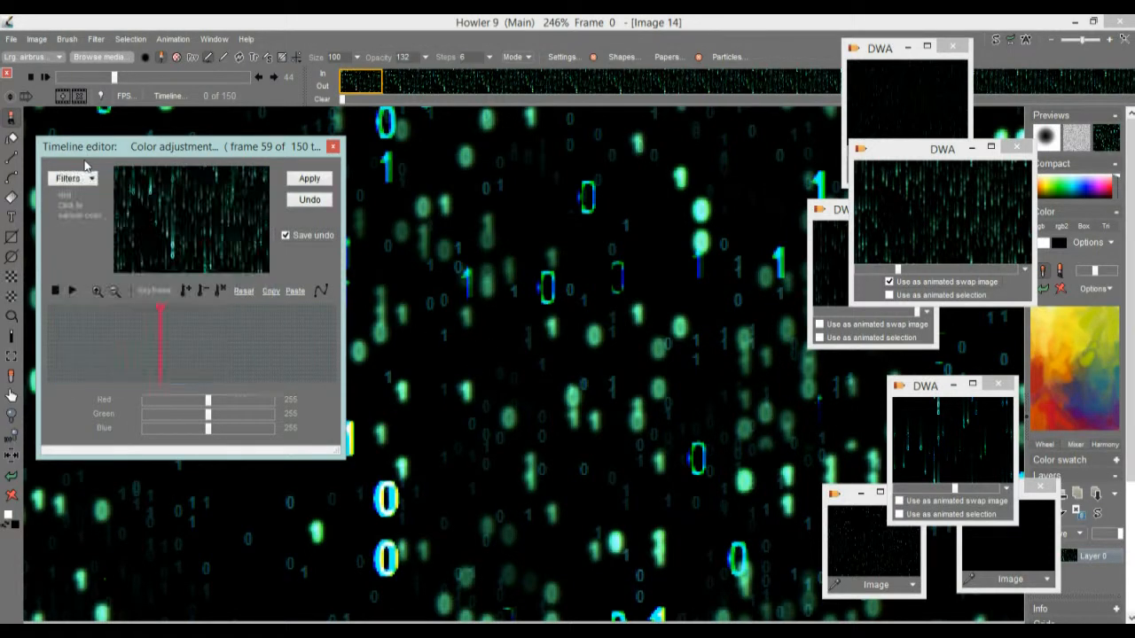
{"action": "left_click", "coordinate": [71, 179]}
{"action": "left_click_drag", "start_coordinate": [273, 206], "coordinate": [264, 382]}
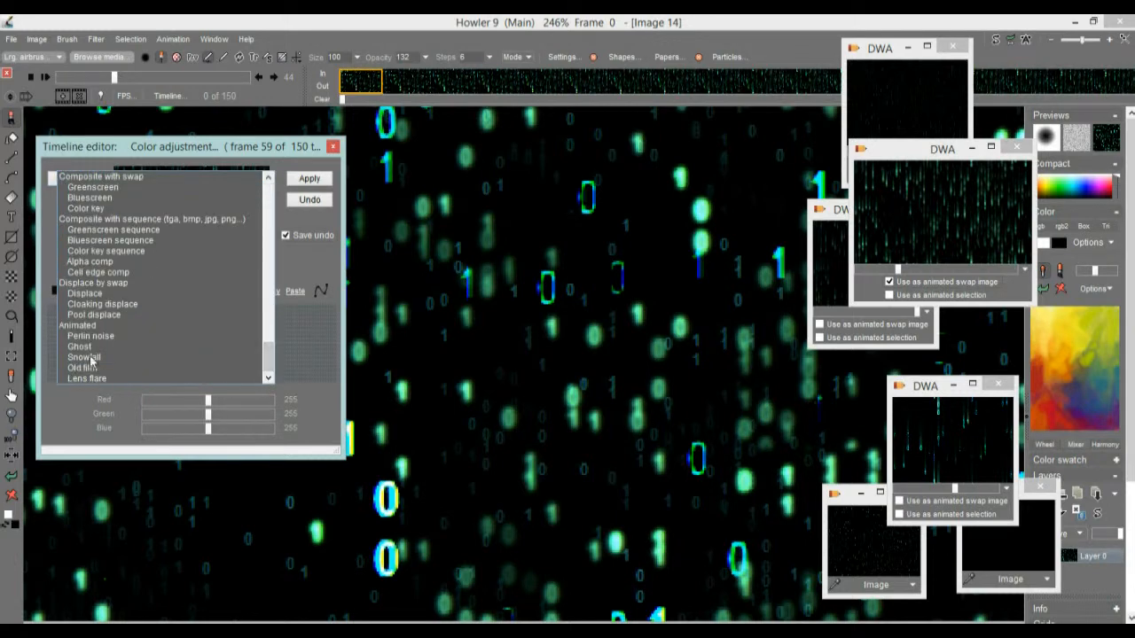
{"action": "left_click", "coordinate": [97, 304]}
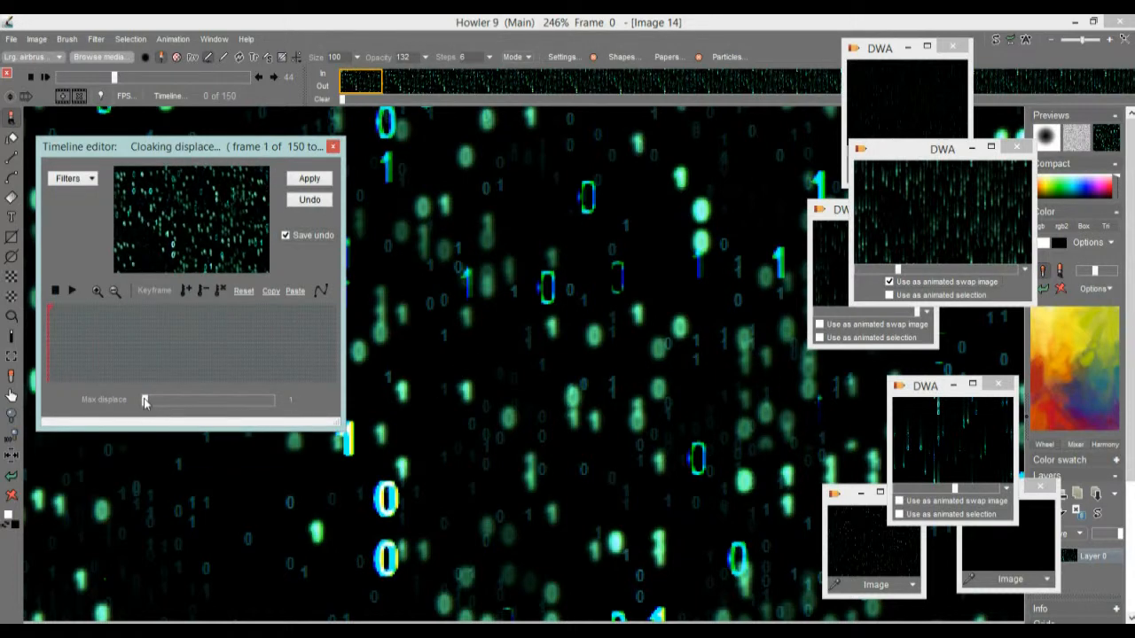
{"action": "mouse_move", "coordinate": [145, 400]}
{"action": "left_mouse_down"}
{"action": "mouse_move", "coordinate": [214, 401]}
{"action": "mouse_move", "coordinate": [152, 398]}
{"action": "left_mouse_up"}
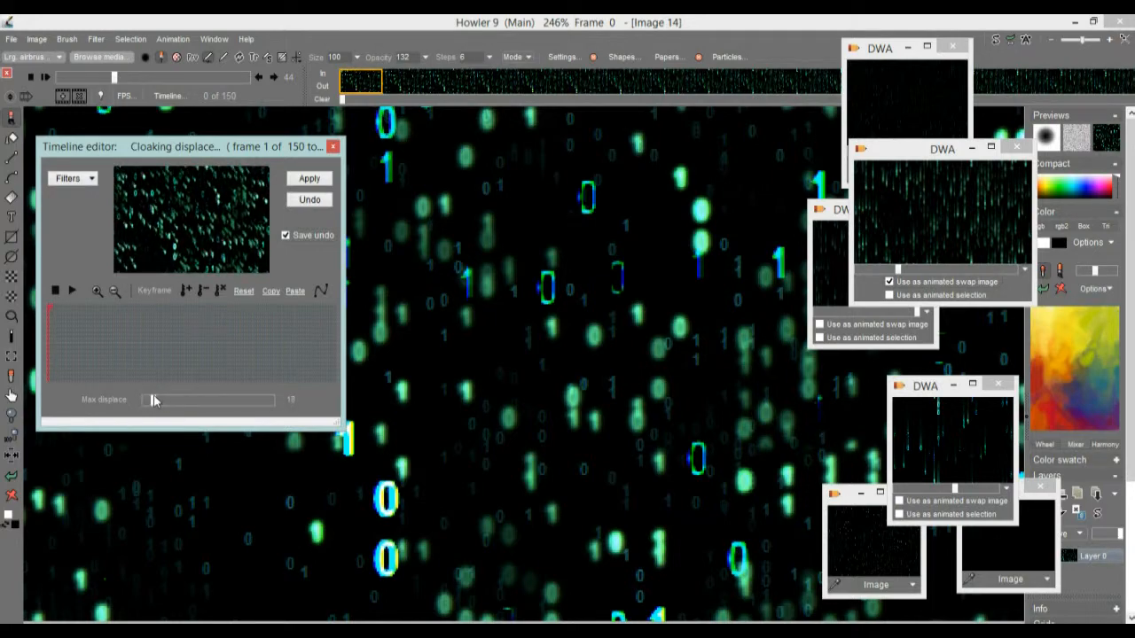
- Preview the cloaking displacement at frame 75 and apply it to the whole animation
{"action": "left_click", "coordinate": [115, 343]}
{"action": "left_click_drag", "start_coordinate": [120, 346], "coordinate": [191, 341]}
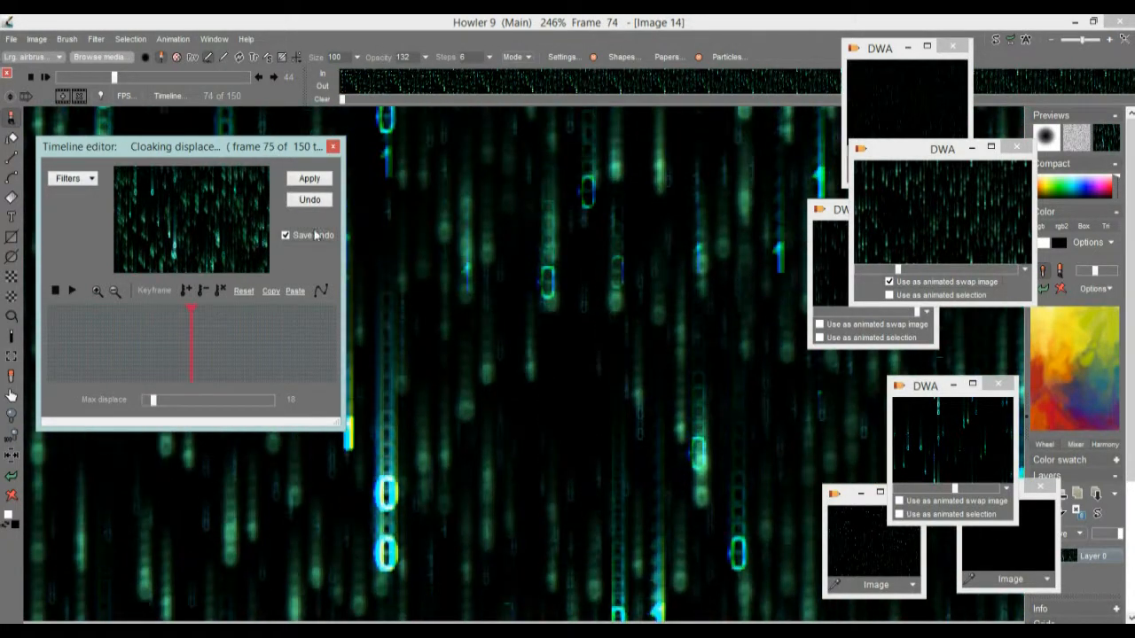
{"action": "left_click", "coordinate": [307, 180]}
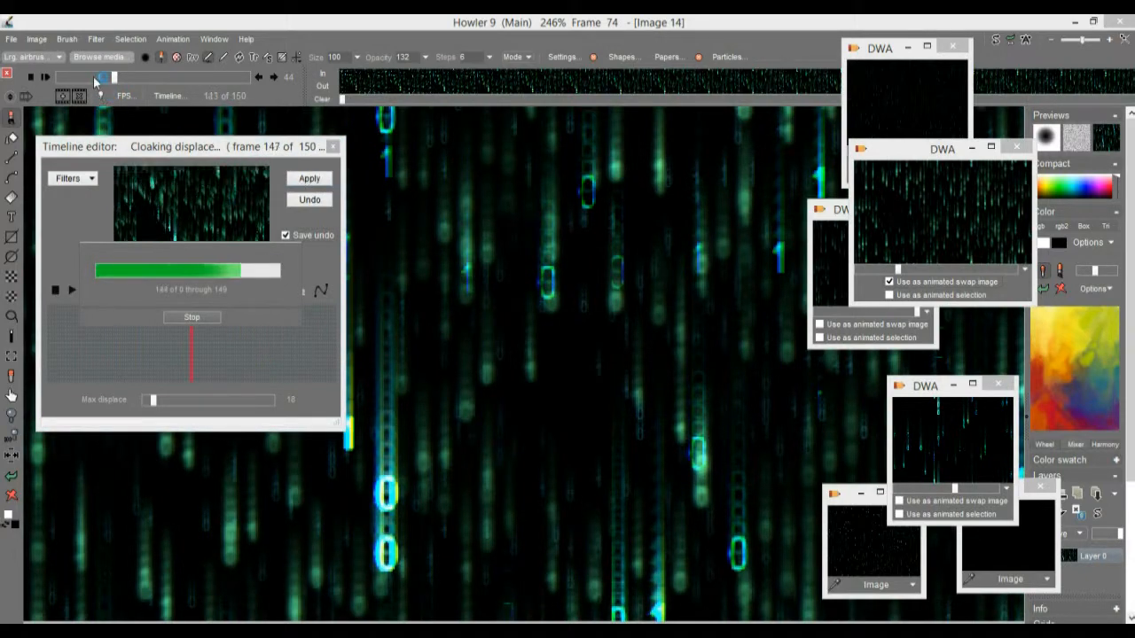
- Review the cloaking-displaced animation by playing it from frame 16 and viewing frame 40, and undo the filter
{"action": "mouse_move", "coordinate": [93, 76]}
{"action": "left_mouse_down"}
{"action": "mouse_move", "coordinate": [113, 79]}
{"action": "mouse_move", "coordinate": [78, 78]}
{"action": "left_mouse_up"}
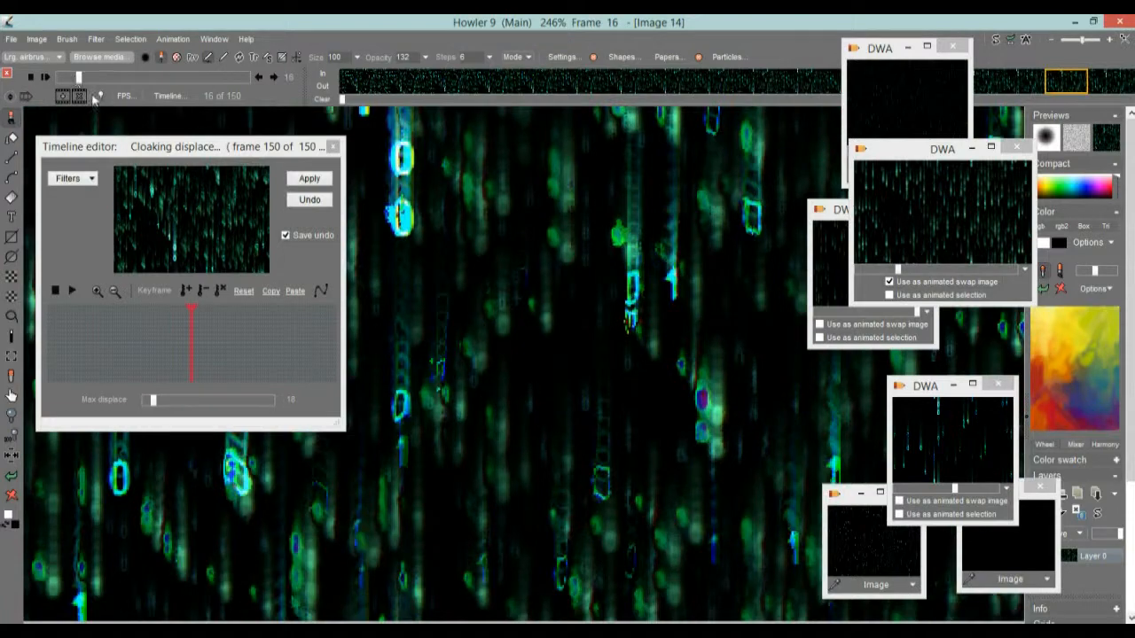
{"action": "left_click", "coordinate": [51, 77]}
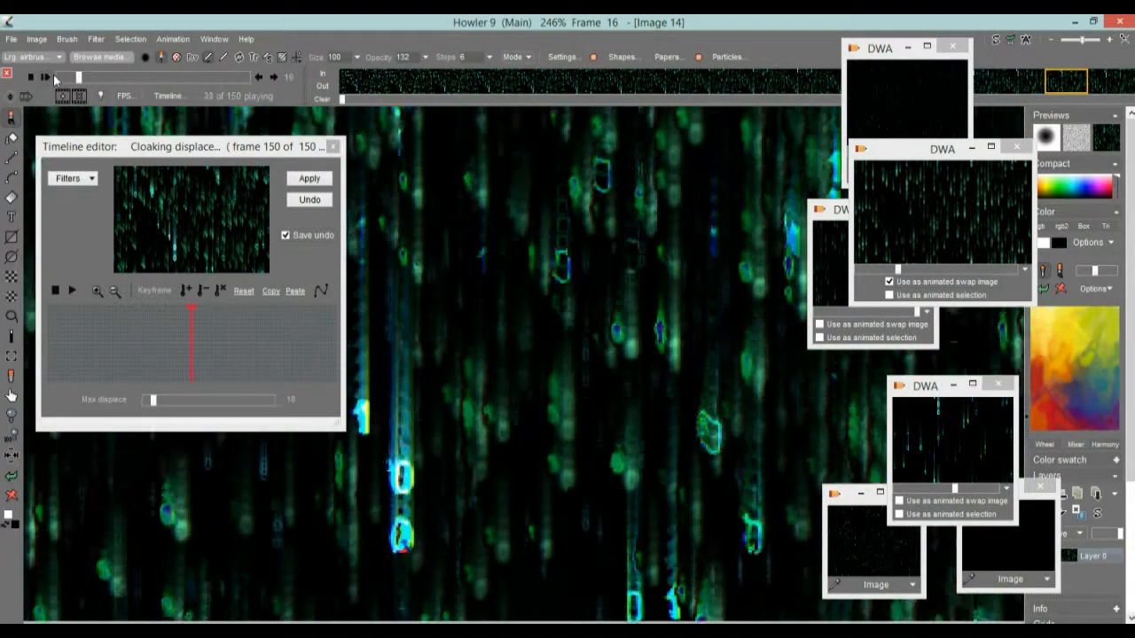
{"action": "left_click", "coordinate": [92, 75]}
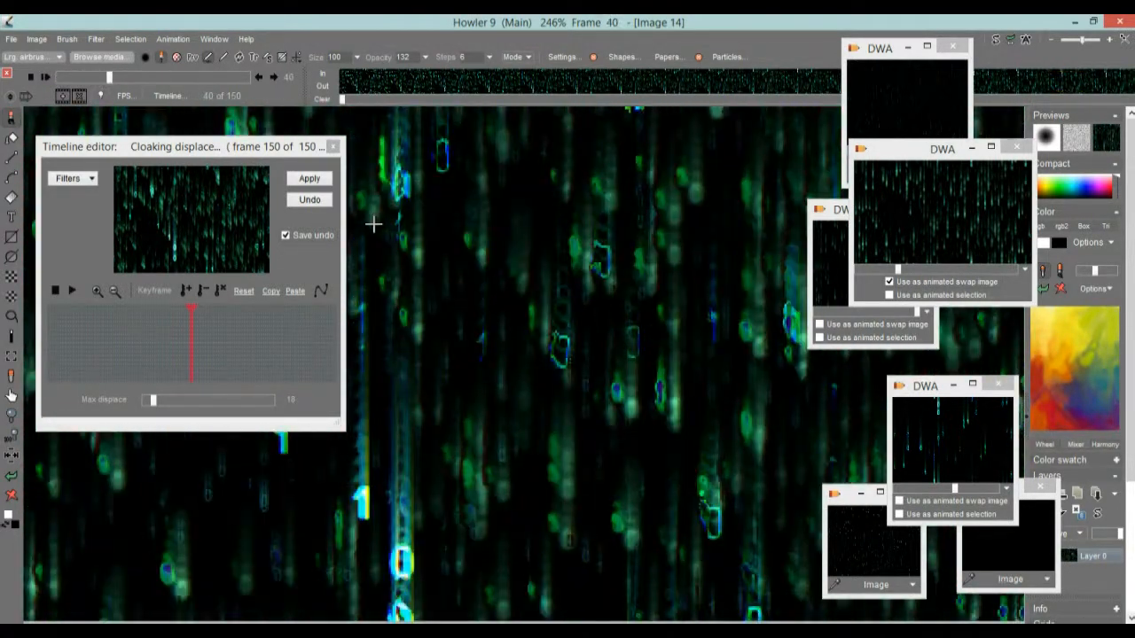
{"action": "left_click", "coordinate": [309, 201]}
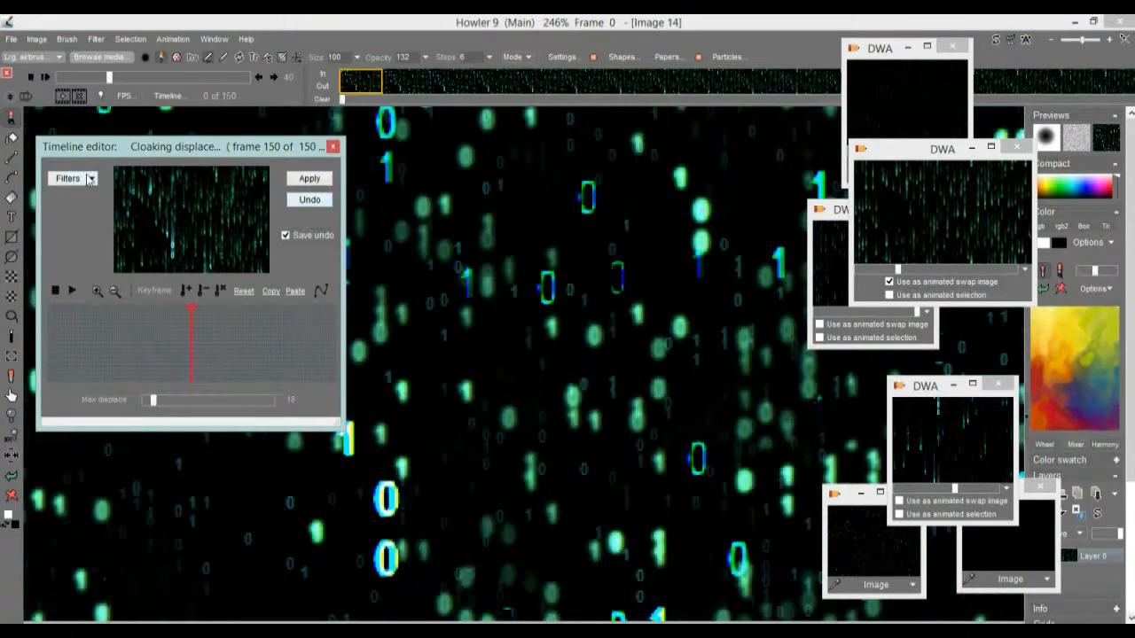
- Apply the Pool displace filter to the whole animation with max displace 28 and squirrel factor 14
{"action": "left_click", "coordinate": [87, 180]}
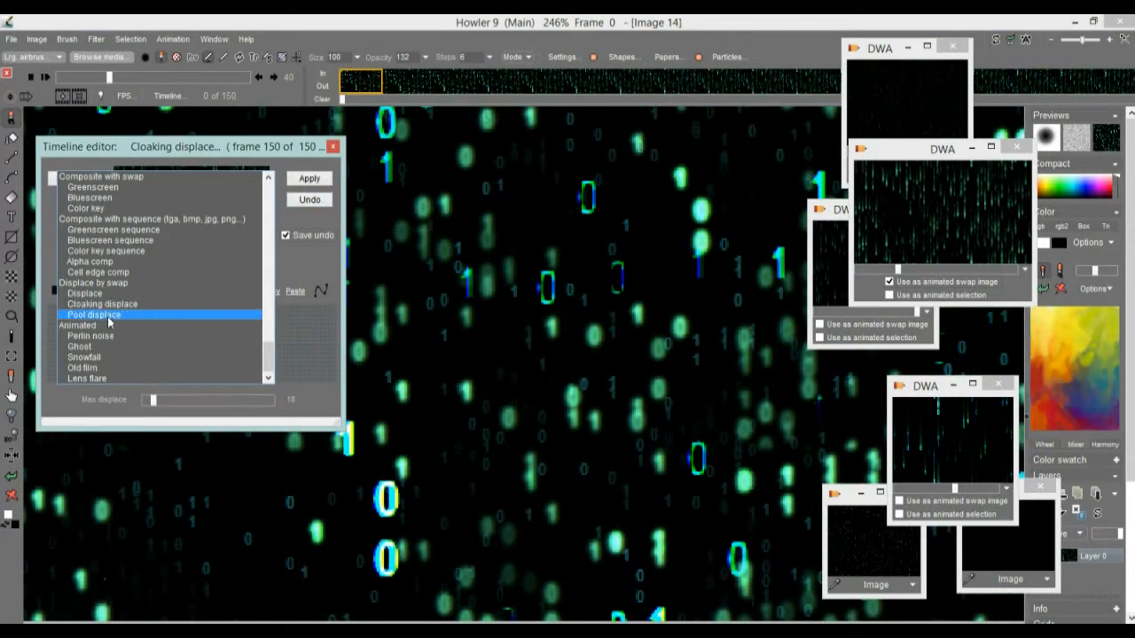
{"action": "left_click", "coordinate": [97, 314]}
{"action": "left_click", "coordinate": [154, 400]}
{"action": "left_click_drag", "start_coordinate": [152, 400], "coordinate": [147, 401]}
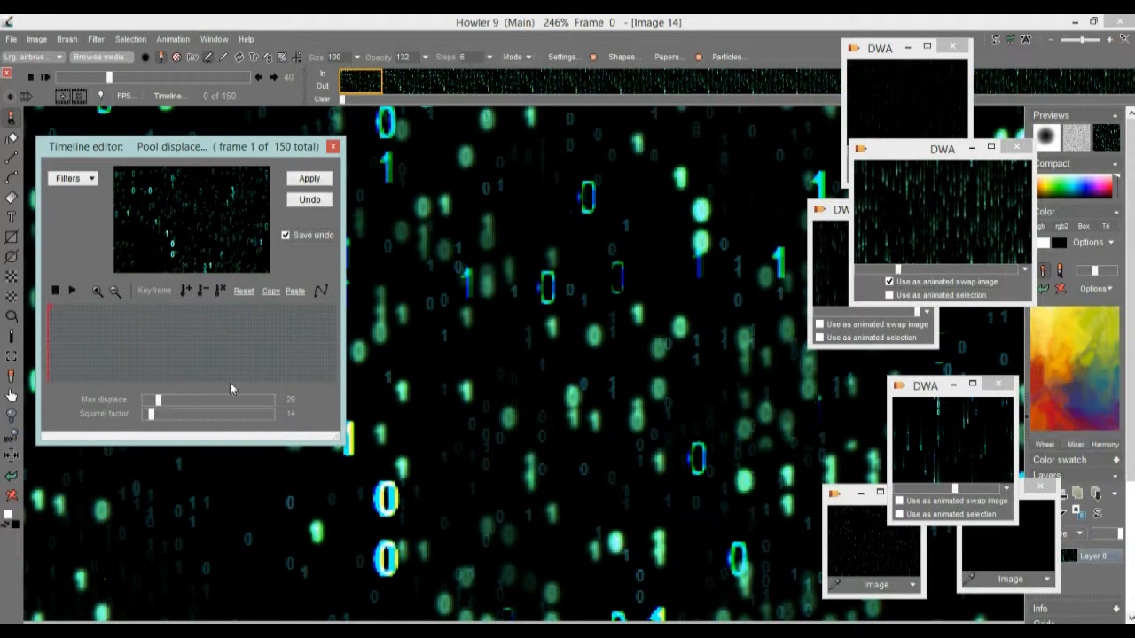
{"action": "left_click", "coordinate": [306, 178]}
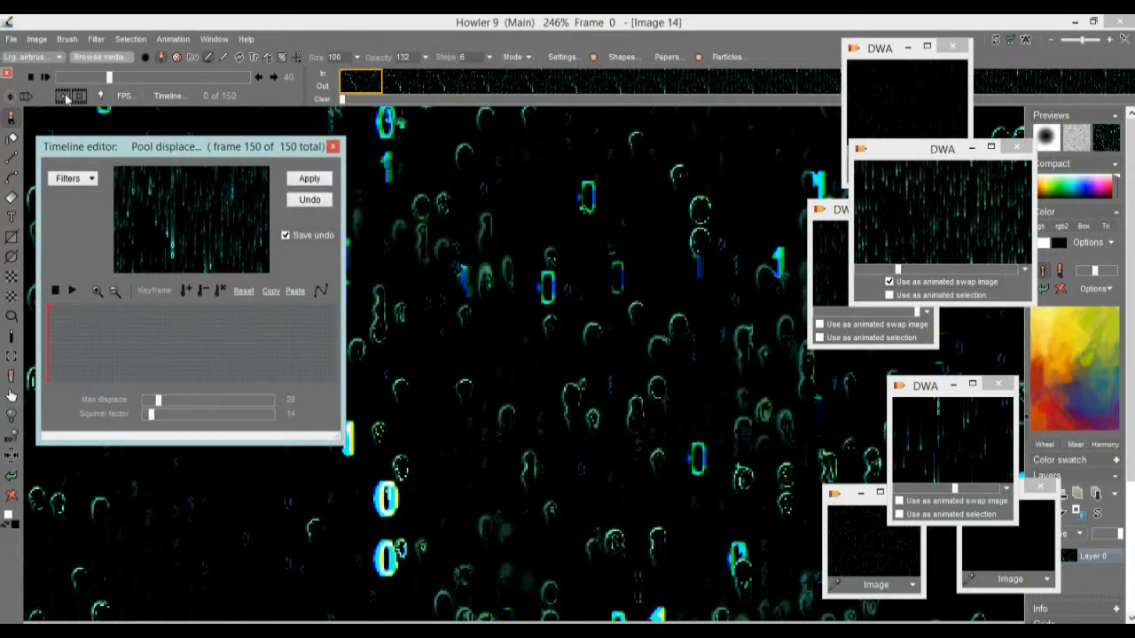
- Review the pool-displaced animation by playing it and scrubbing to frame 77
{"action": "left_click", "coordinate": [45, 77]}
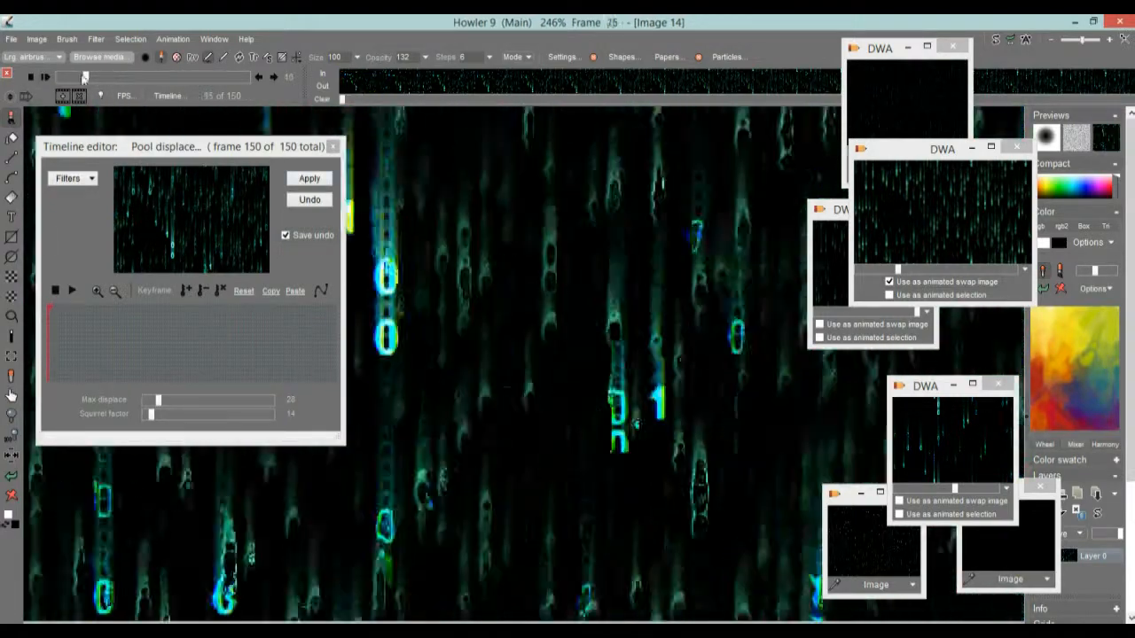
{"action": "mouse_move", "coordinate": [111, 65]}
{"action": "left_mouse_down"}
{"action": "mouse_move", "coordinate": [63, 65]}
{"action": "mouse_move", "coordinate": [186, 61]}
{"action": "mouse_move", "coordinate": [124, 60]}
{"action": "left_mouse_up"}
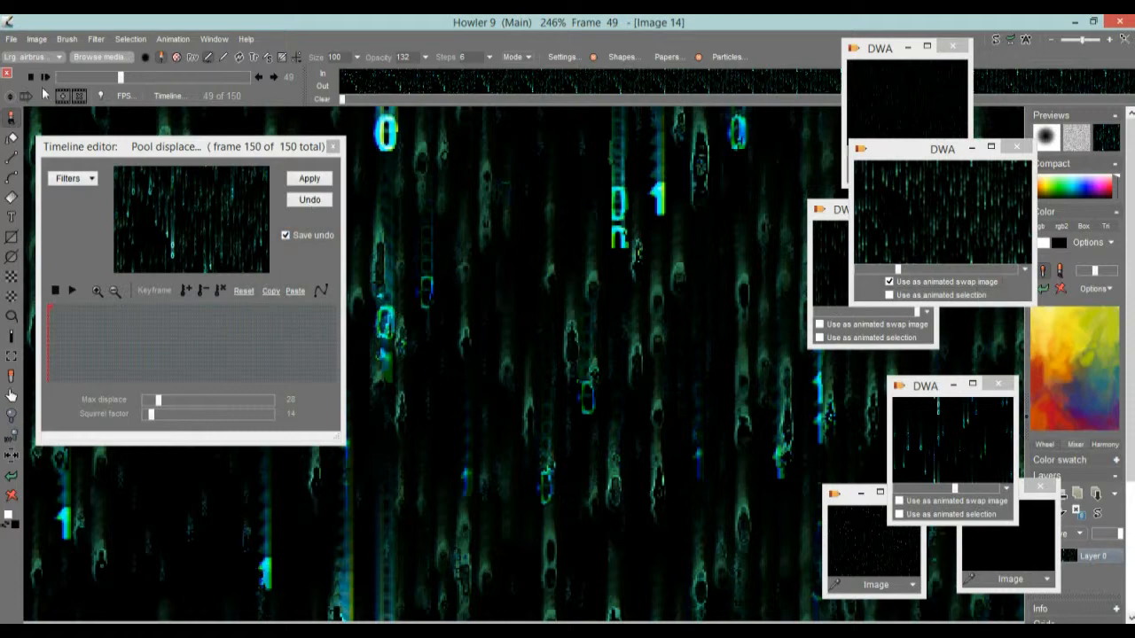
{"action": "left_click_drag", "start_coordinate": [119, 78], "coordinate": [156, 77]}
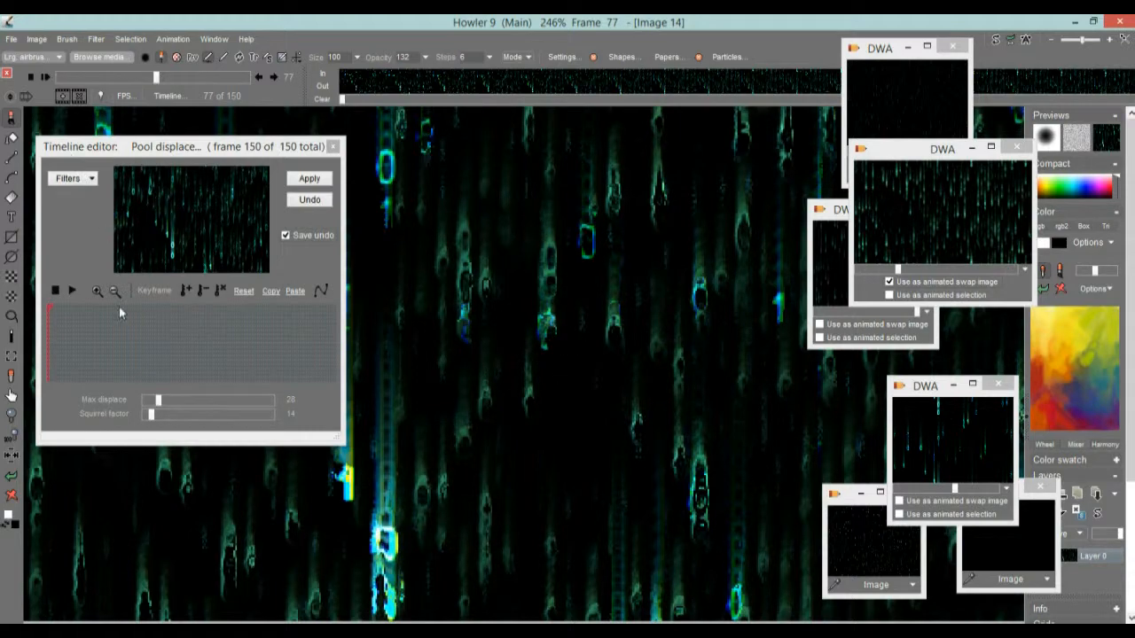
- Move the timeline editor lower over the canvas and scrub its timeline back to frame 38
{"action": "mouse_move", "coordinate": [118, 310]}
{"action": "left_mouse_down"}
{"action": "mouse_move", "coordinate": [146, 338]}
{"action": "mouse_move", "coordinate": [207, 336]}
{"action": "mouse_move", "coordinate": [141, 336]}
{"action": "left_mouse_up"}
{"action": "mouse_move", "coordinate": [129, 149]}
{"action": "left_mouse_down"}
{"action": "mouse_move", "coordinate": [173, 250]}
{"action": "mouse_move", "coordinate": [608, 294]}
{"action": "mouse_move", "coordinate": [335, 208]}
{"action": "mouse_move", "coordinate": [526, 158]}
{"action": "mouse_move", "coordinate": [257, 264]}
{"action": "mouse_move", "coordinate": [173, 256]}
{"action": "mouse_move", "coordinate": [169, 226]}
{"action": "left_mouse_up"}
{"action": "left_click", "coordinate": [220, 430]}
{"action": "mouse_move", "coordinate": [220, 430]}
{"action": "left_mouse_down"}
{"action": "mouse_move", "coordinate": [167, 415]}
{"action": "mouse_move", "coordinate": [57, 414]}
{"action": "mouse_move", "coordinate": [195, 409]}
{"action": "left_mouse_up"}
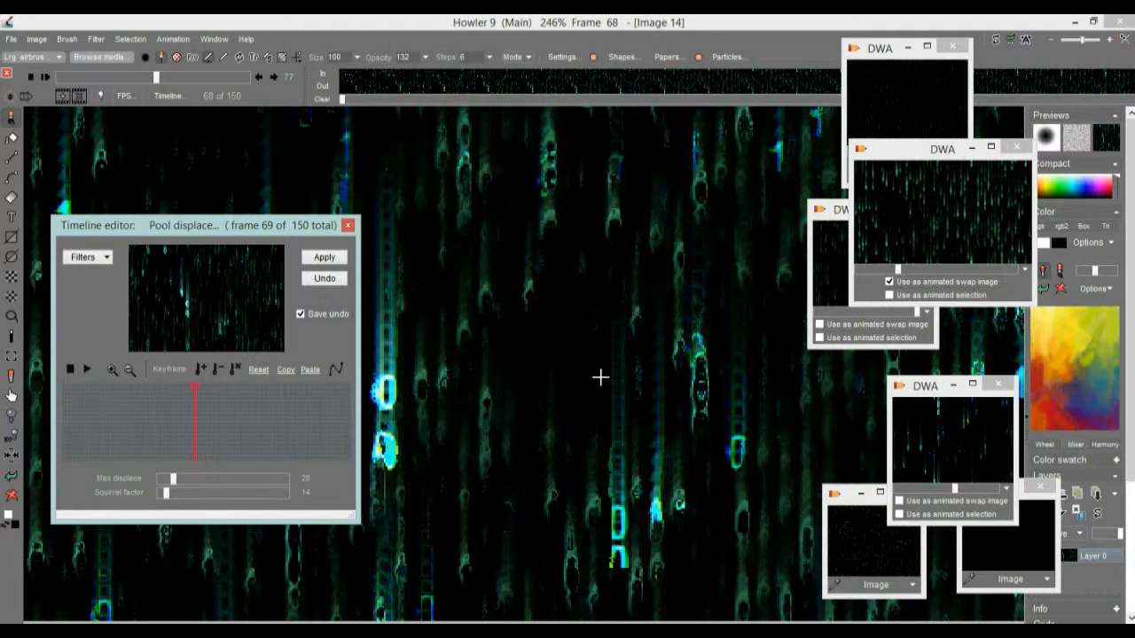
{"action": "left_click_drag", "start_coordinate": [232, 411], "coordinate": [135, 415]}
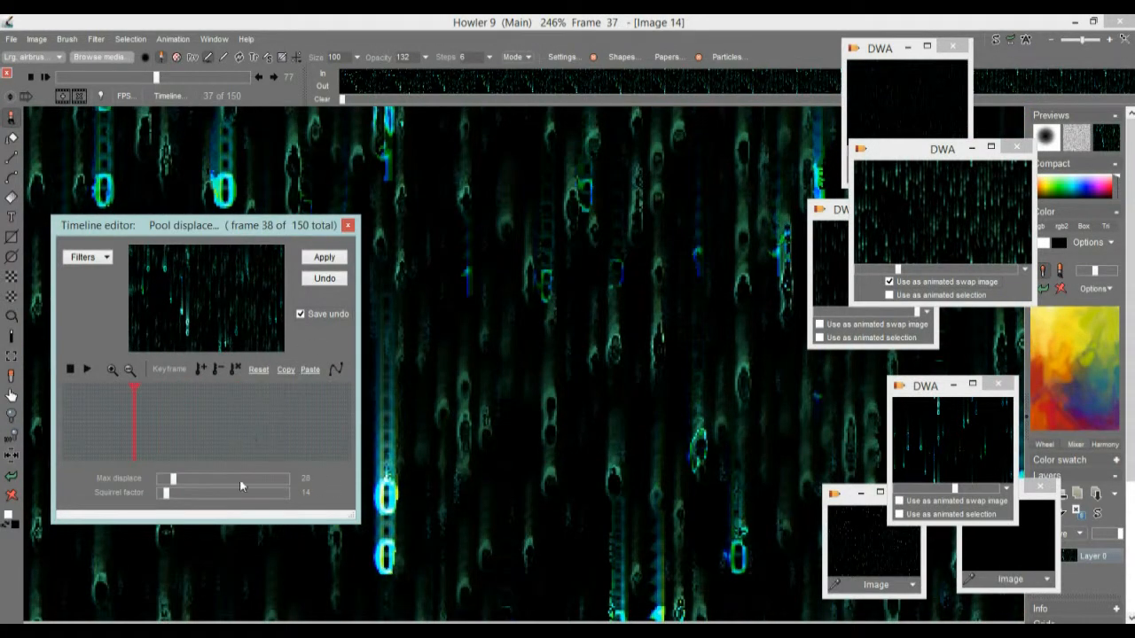
{"action": "left_click", "coordinate": [92, 258]}
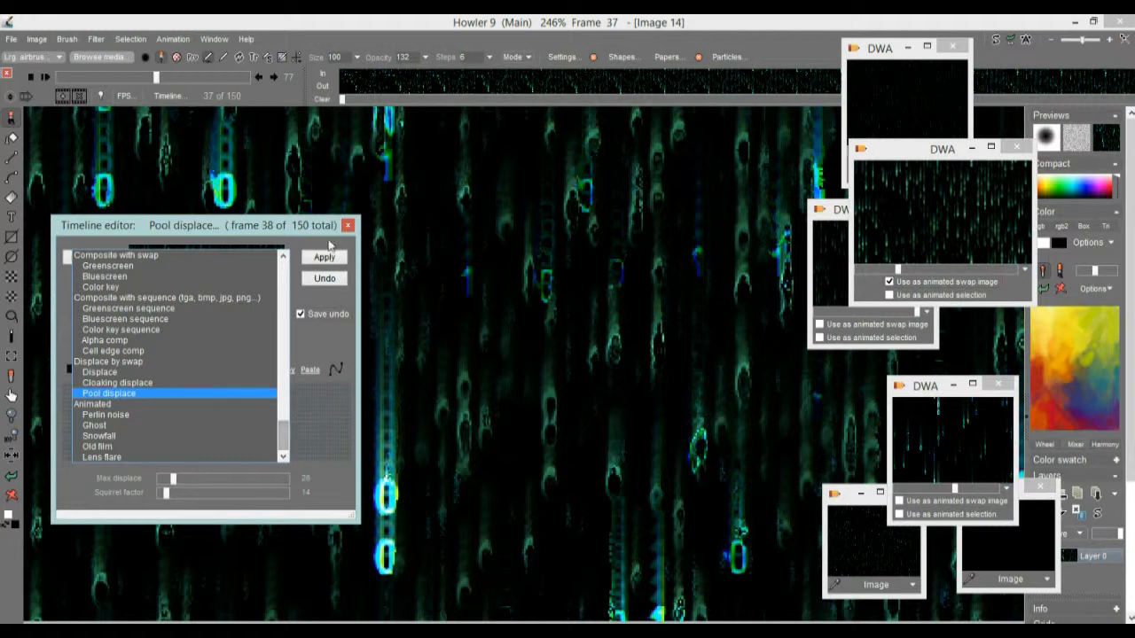
{"action": "left_click", "coordinate": [329, 356]}
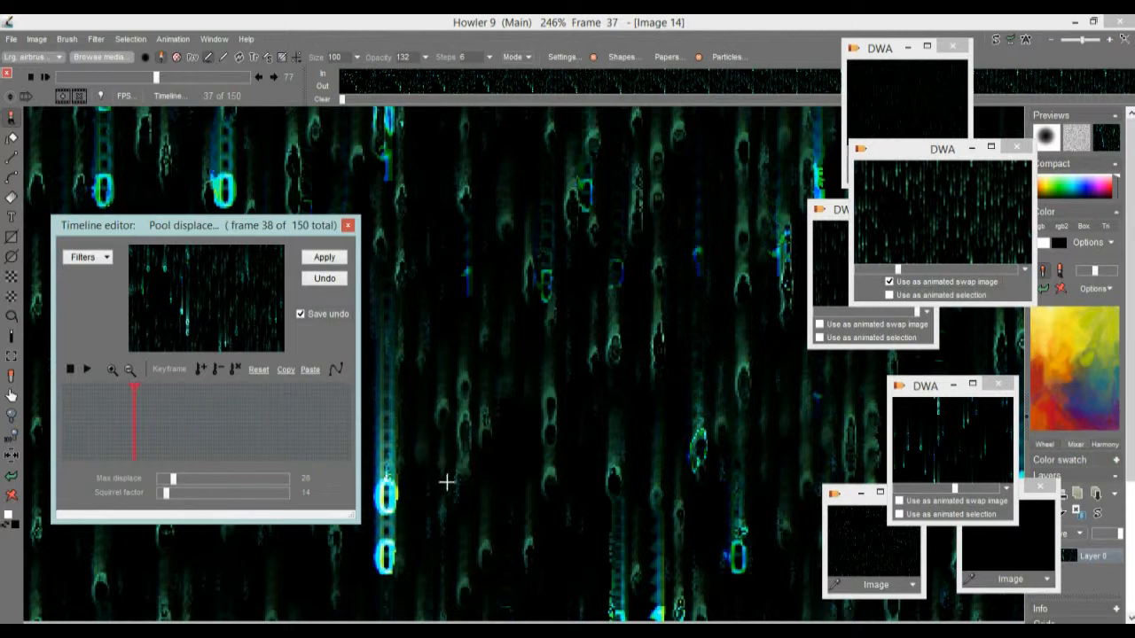
{"action": "scroll", "coordinate": [446, 426], "scroll_direction": "up", "scroll_amount": 1}
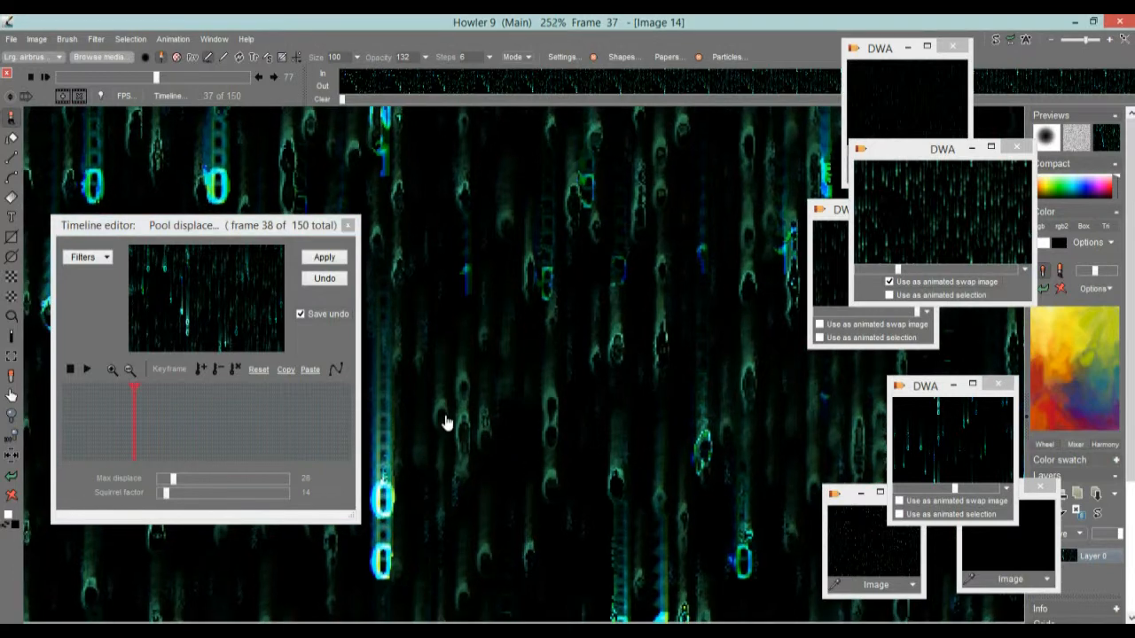
- Examine the pool-displaced digits and their trails on frame 37 up close and across the whole image
{"action": "left_click_drag", "start_coordinate": [451, 422], "coordinate": [476, 398]}
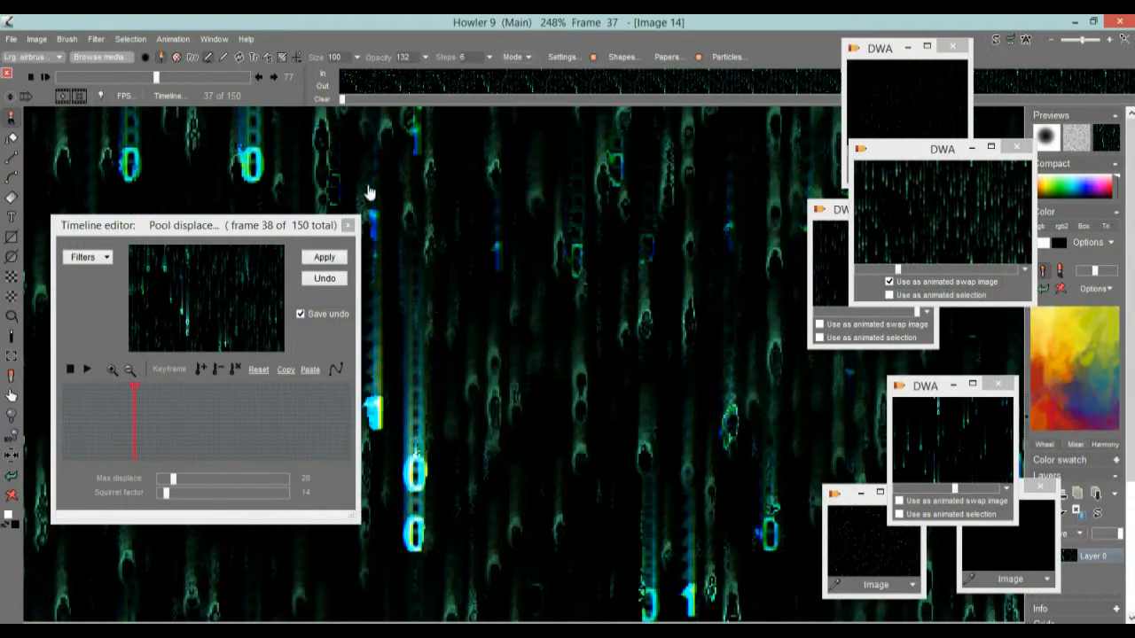
{"action": "left_click_drag", "start_coordinate": [477, 258], "coordinate": [576, 417]}
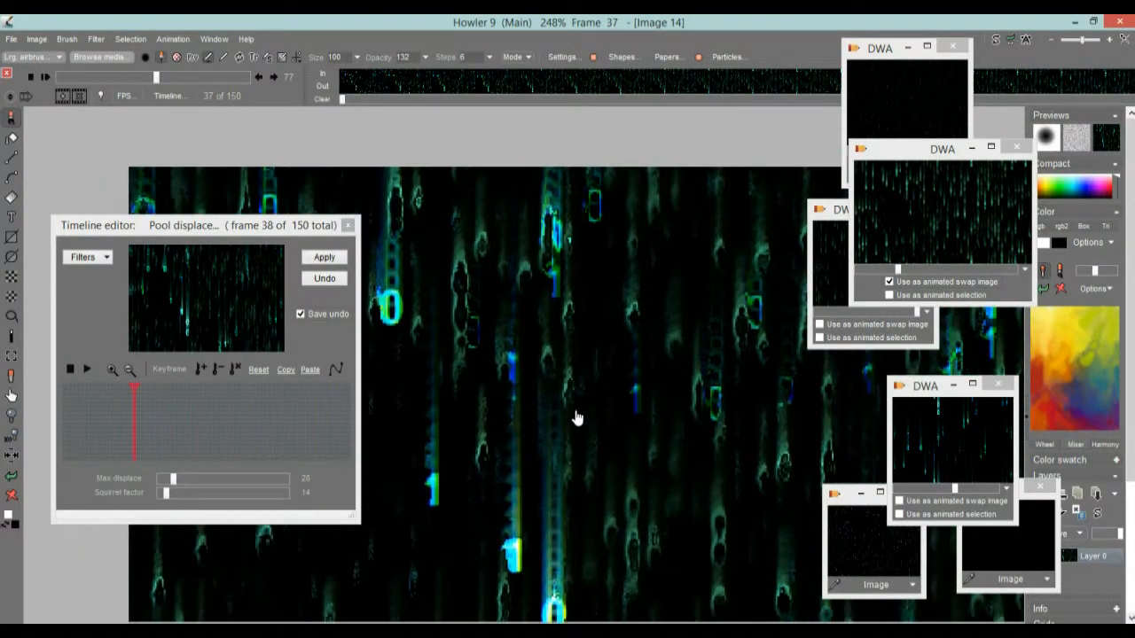
{"action": "scroll", "coordinate": [572, 313], "scroll_direction": "up", "scroll_amount": 4}
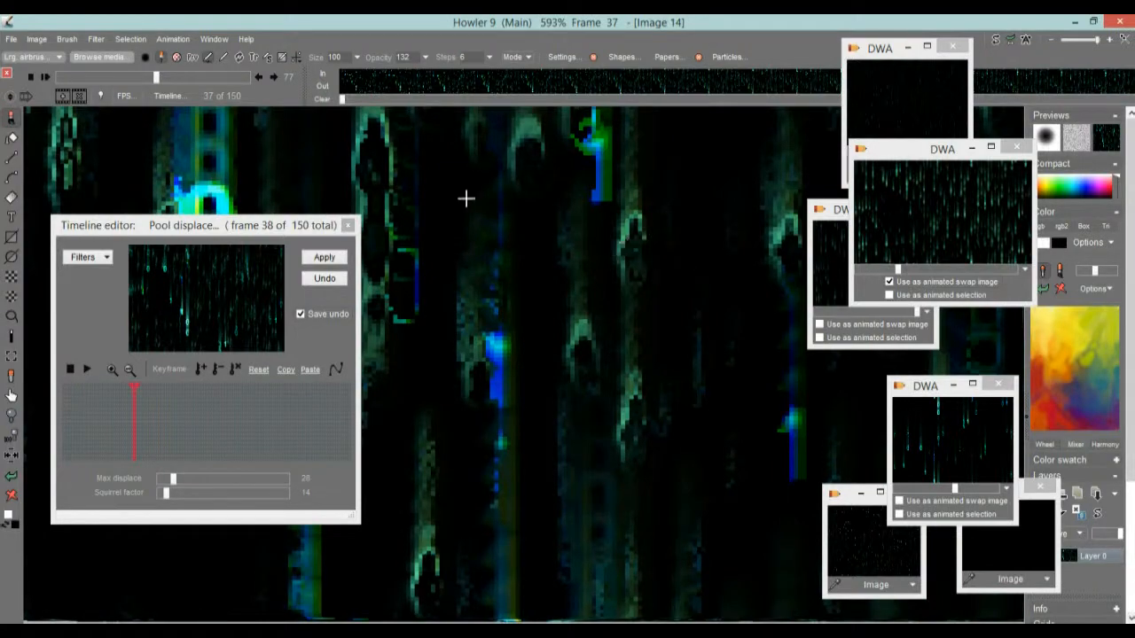
{"action": "left_click_drag", "start_coordinate": [438, 186], "coordinate": [571, 317]}
{"action": "left_click_drag", "start_coordinate": [678, 373], "coordinate": [426, 170]}
{"action": "left_click_drag", "start_coordinate": [608, 440], "coordinate": [547, 320]}
{"action": "left_click_drag", "start_coordinate": [537, 361], "coordinate": [586, 378]}
{"action": "scroll", "coordinate": [586, 377], "scroll_direction": "down", "scroll_amount": 1}
{"action": "left_click_drag", "start_coordinate": [581, 306], "coordinate": [561, 354]}
{"action": "scroll", "coordinate": [598, 399], "scroll_direction": "down", "scroll_amount": 1}
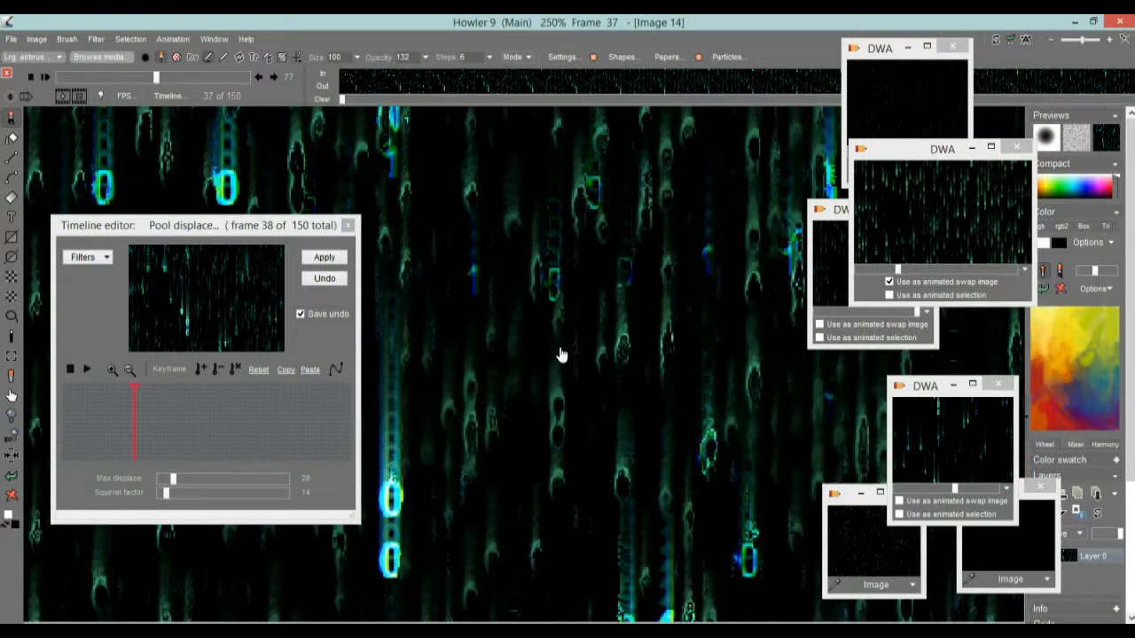
{"action": "left_click_drag", "start_coordinate": [669, 353], "coordinate": [433, 356]}
{"action": "left_click_drag", "start_coordinate": [507, 359], "coordinate": [664, 342]}
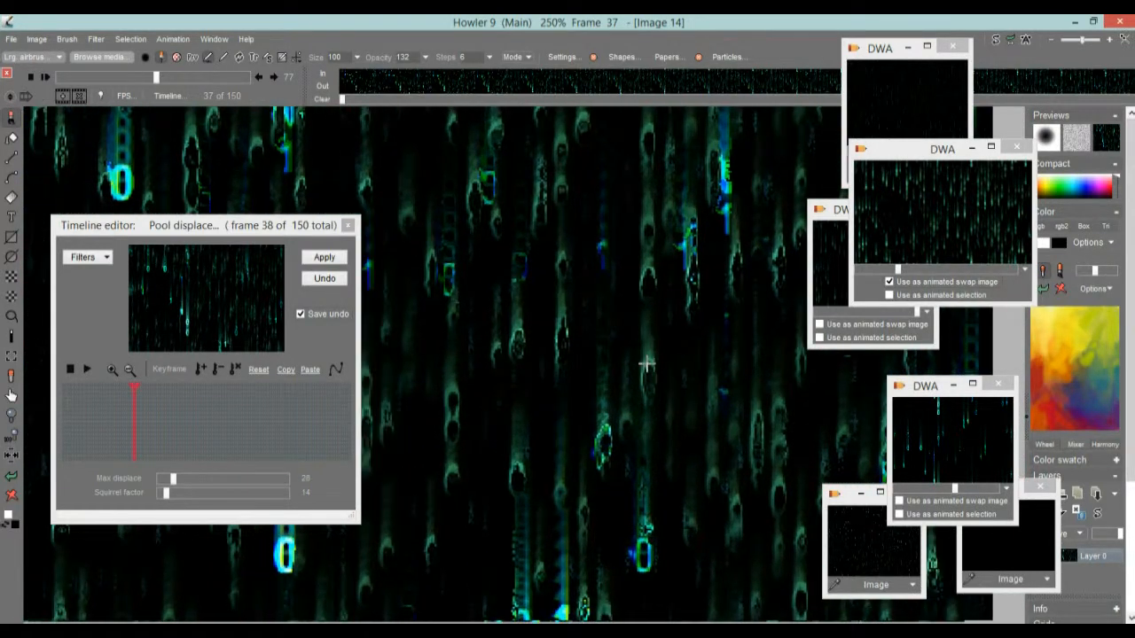
{"action": "scroll", "coordinate": [691, 369], "scroll_direction": "down", "scroll_amount": 3}
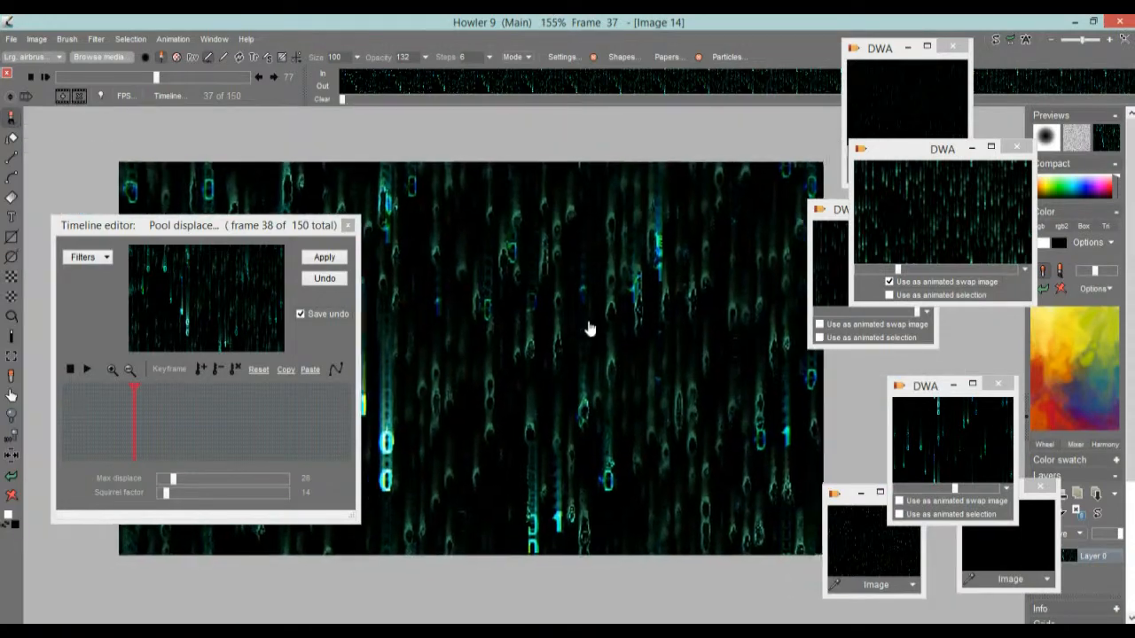
{"action": "scroll", "coordinate": [603, 342], "scroll_direction": "up", "scroll_amount": 1}
{"action": "scroll", "coordinate": [602, 343], "scroll_direction": "up", "scroll_amount": 1}
{"action": "left_click_drag", "start_coordinate": [562, 329], "coordinate": [633, 326]}
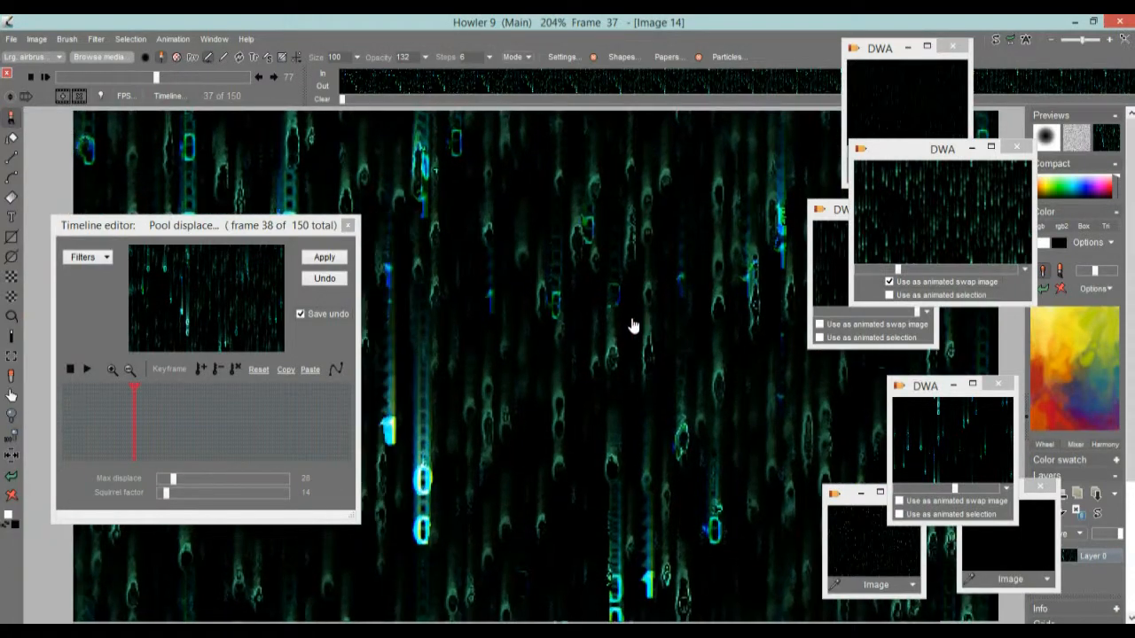